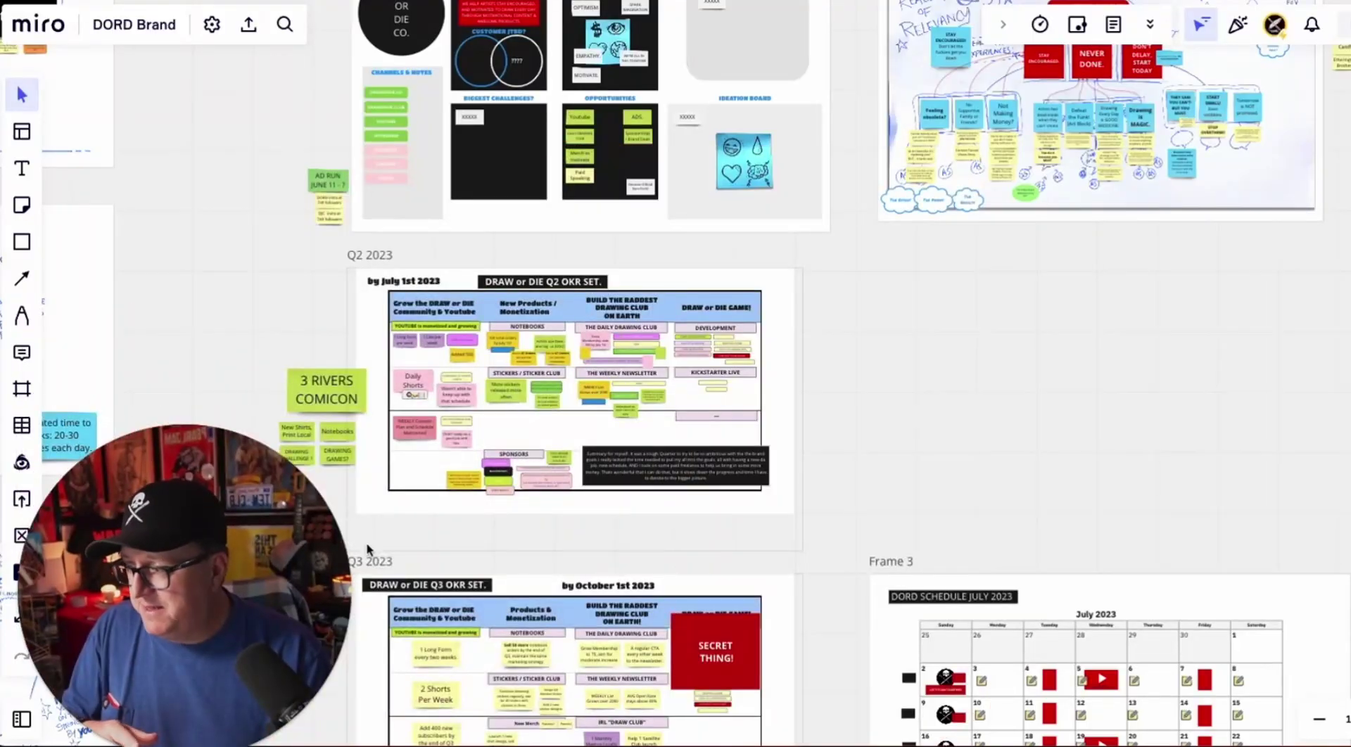
{"action": "left_click_drag", "start_coordinate": [367, 549], "coordinate": [1036, 303]}
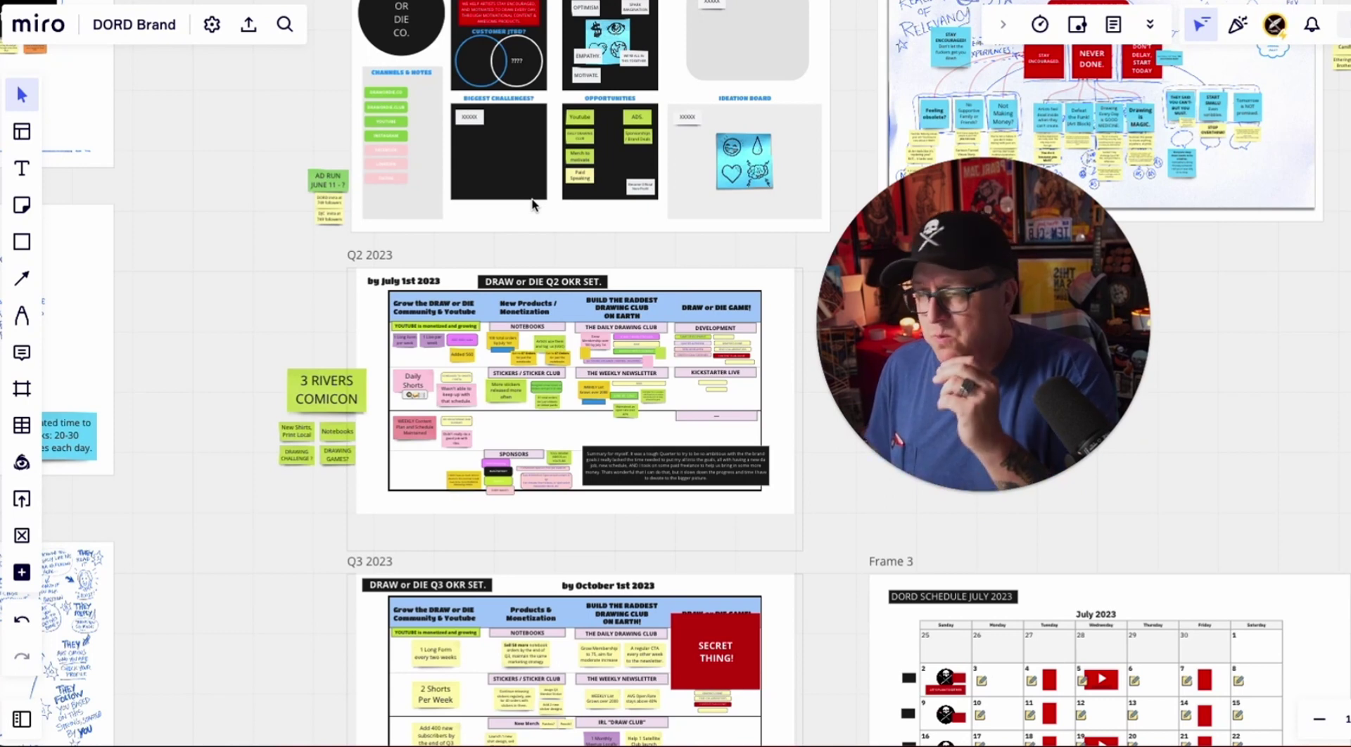
{"action": "left_click_drag", "start_coordinate": [826, 222], "coordinate": [267, 165]}
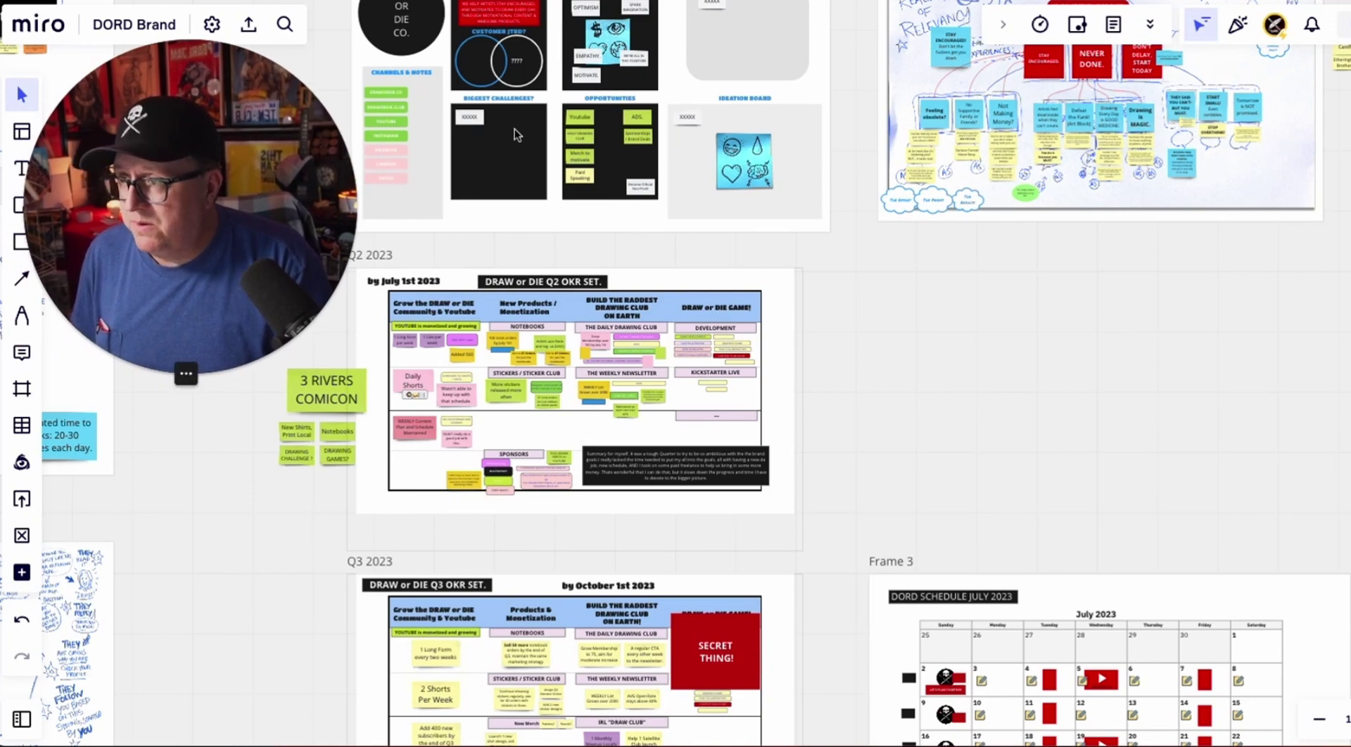
Step: Examine the Client Strategy Template frame, focusing on the brand circle and the "What are the jobs to be done?" section
{"action": "scroll", "coordinate": [517, 136], "scroll_direction": "up", "scroll_amount": 5}
{"action": "scroll", "coordinate": [518, 135], "scroll_direction": "up", "scroll_amount": 5}
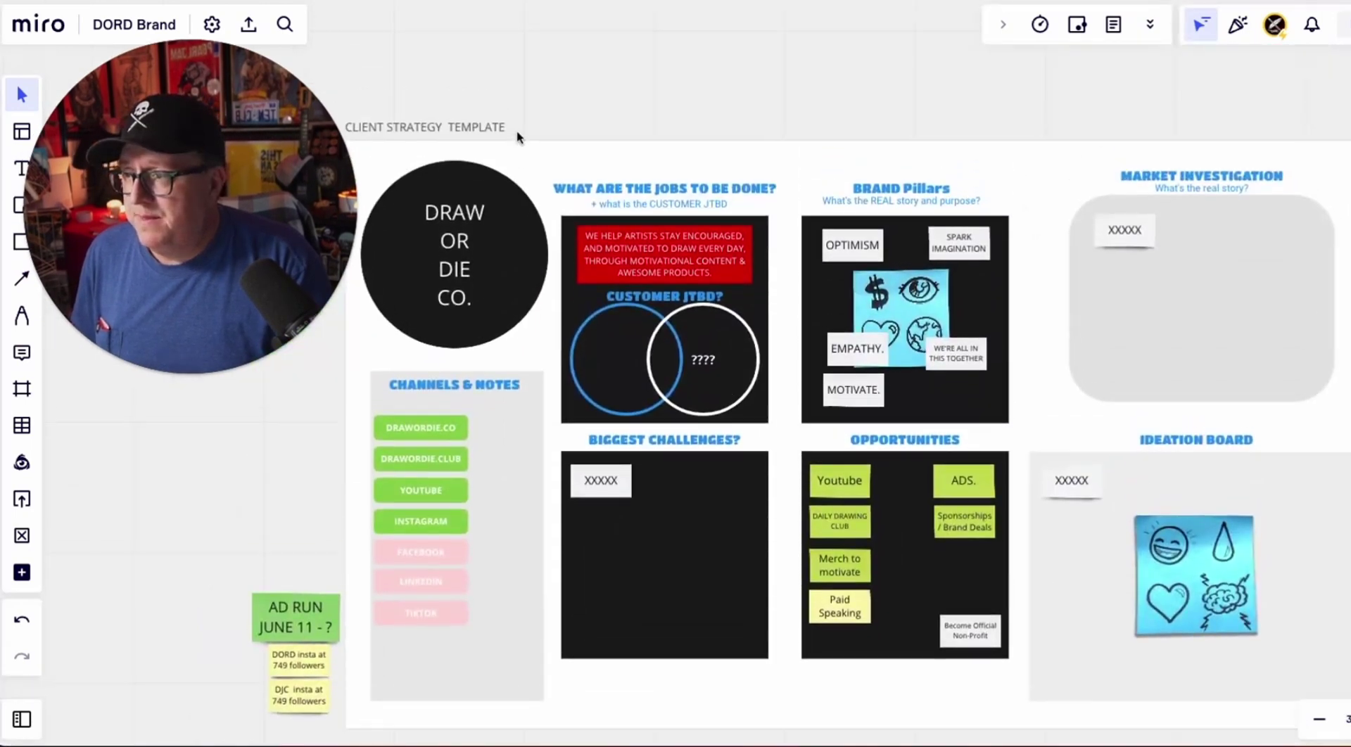
{"action": "scroll", "coordinate": [550, 225], "scroll_direction": "down", "scroll_amount": 2}
{"action": "scroll", "coordinate": [551, 225], "scroll_direction": "right", "scroll_amount": 5}
{"action": "scroll", "coordinate": [551, 225], "scroll_direction": "left", "scroll_amount": 6}
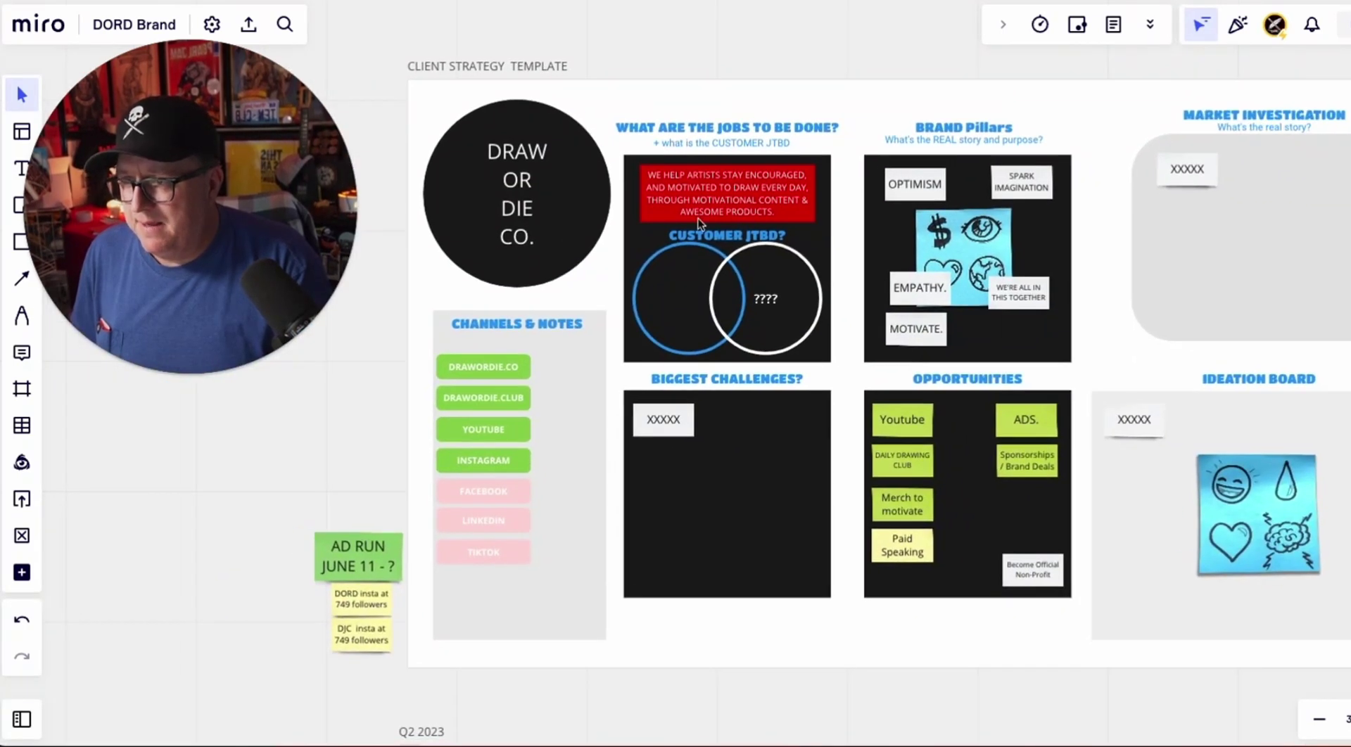
{"action": "scroll", "coordinate": [707, 214], "scroll_direction": "up", "scroll_amount": 3}
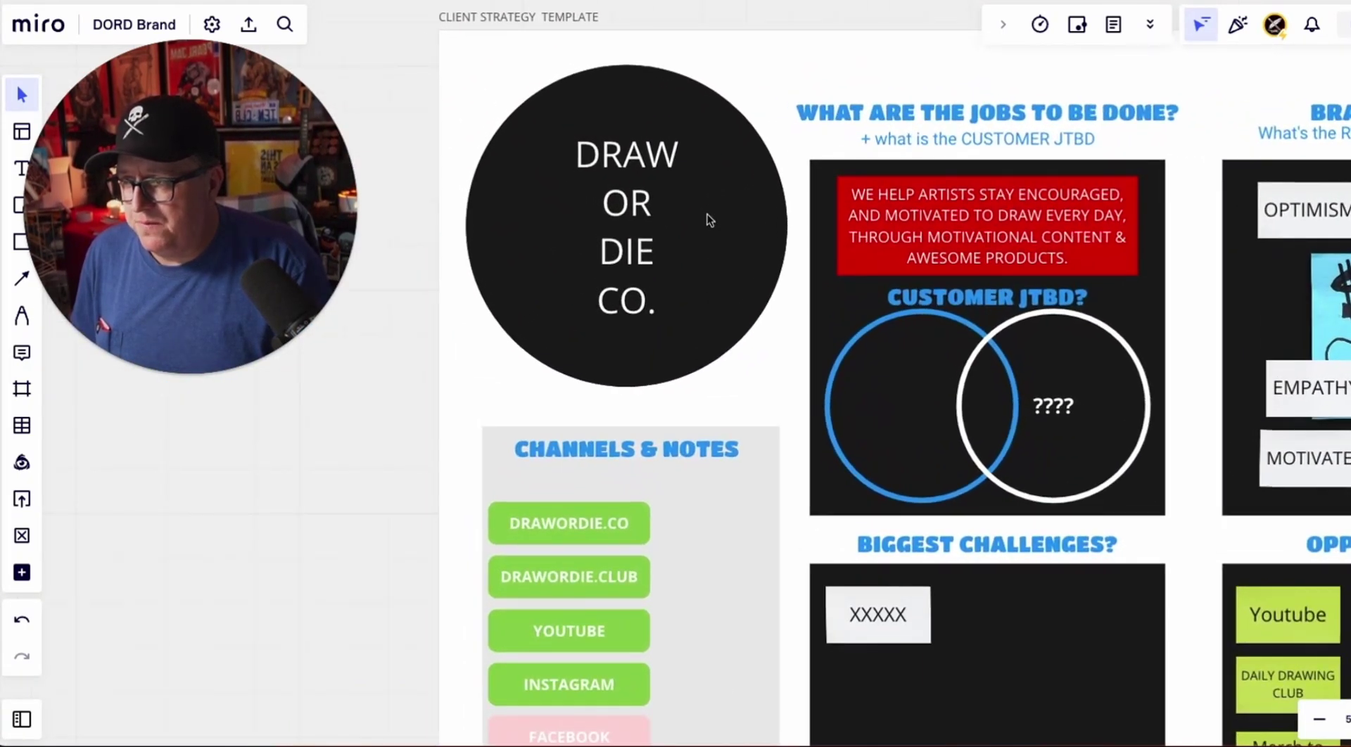
{"action": "scroll", "coordinate": [707, 220], "scroll_direction": "up", "scroll_amount": 1}
{"action": "scroll", "coordinate": [708, 221], "scroll_direction": "right", "scroll_amount": 3}
{"action": "scroll", "coordinate": [708, 221], "scroll_direction": "right", "scroll_amount": 1}
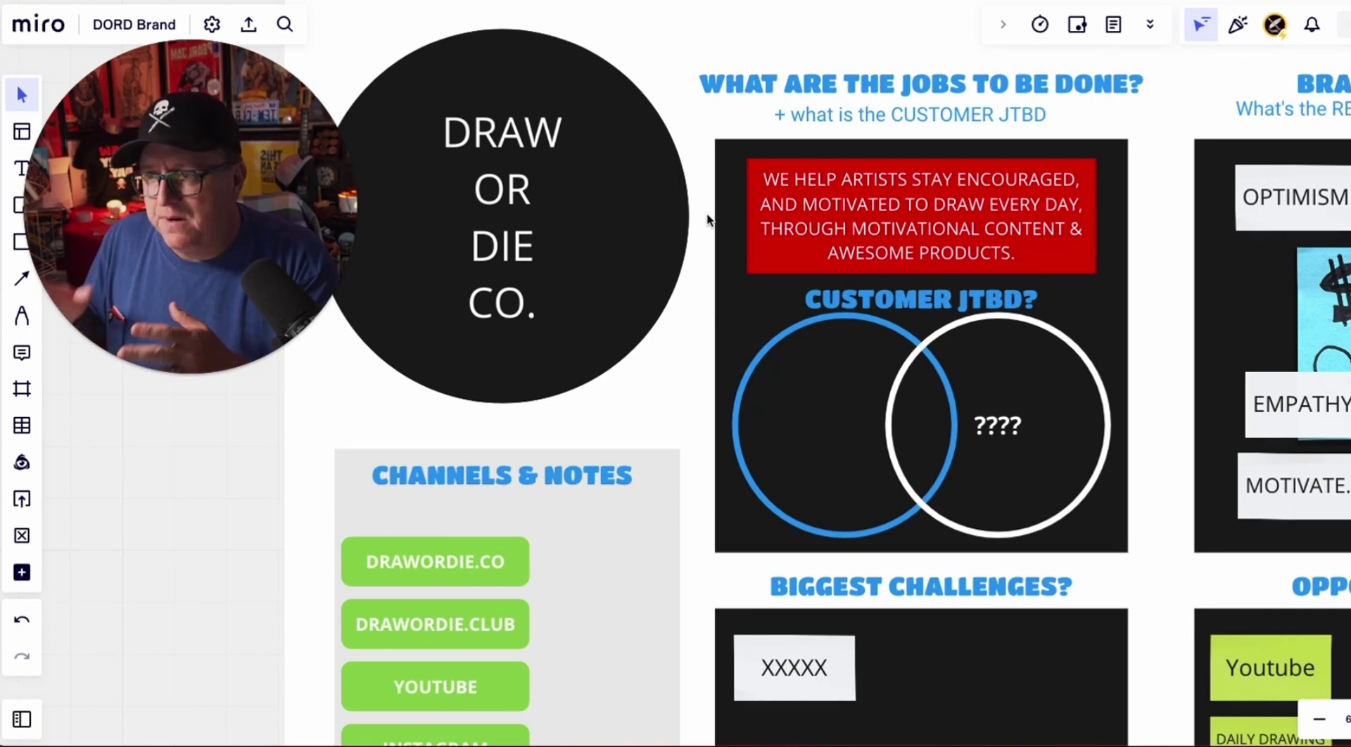
Step: Examine the four personal pillars in the "This is who you really are" frame beside the strategy template
{"action": "scroll", "coordinate": [707, 220], "scroll_direction": "left", "scroll_amount": 10}
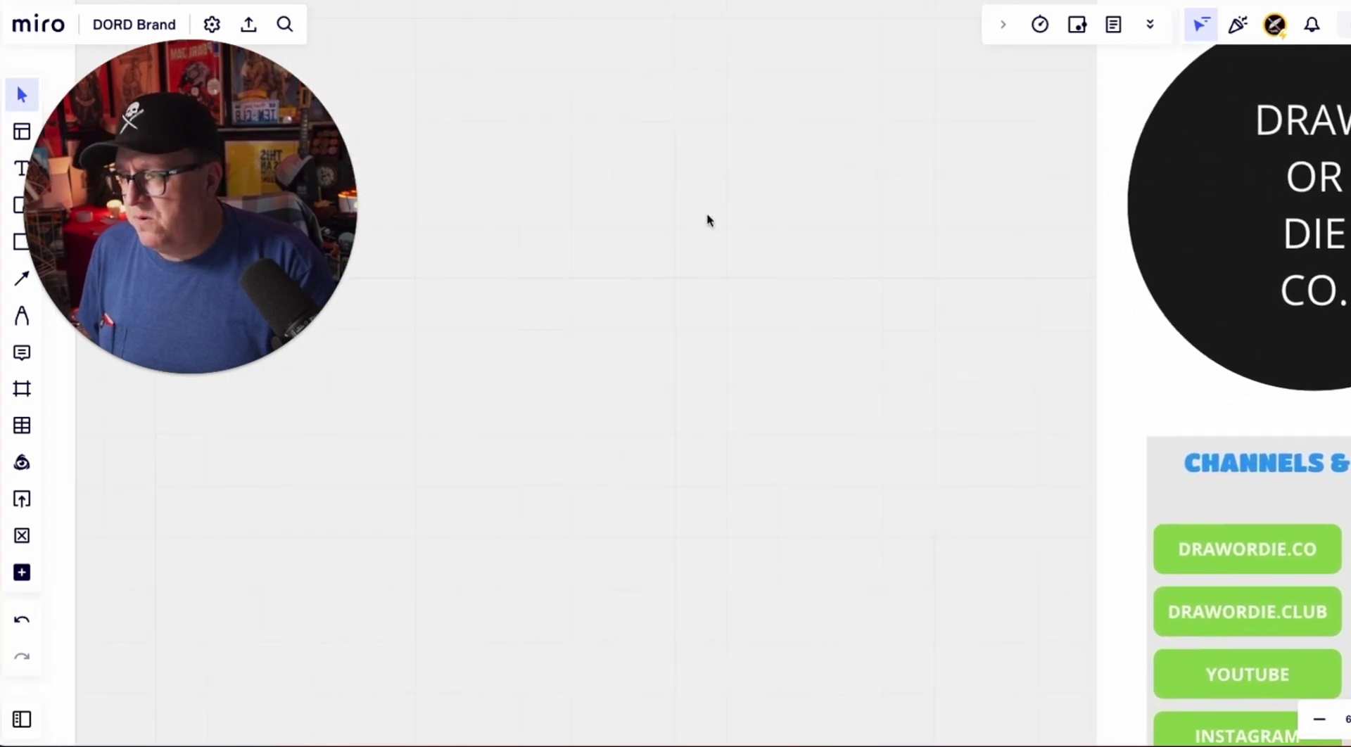
{"action": "scroll", "coordinate": [707, 220], "scroll_direction": "down", "scroll_amount": 3}
{"action": "scroll", "coordinate": [708, 221], "scroll_direction": "up", "scroll_amount": 3}
{"action": "scroll", "coordinate": [708, 220], "scroll_direction": "left", "scroll_amount": 10}
{"action": "scroll", "coordinate": [708, 220], "scroll_direction": "up", "scroll_amount": 2}
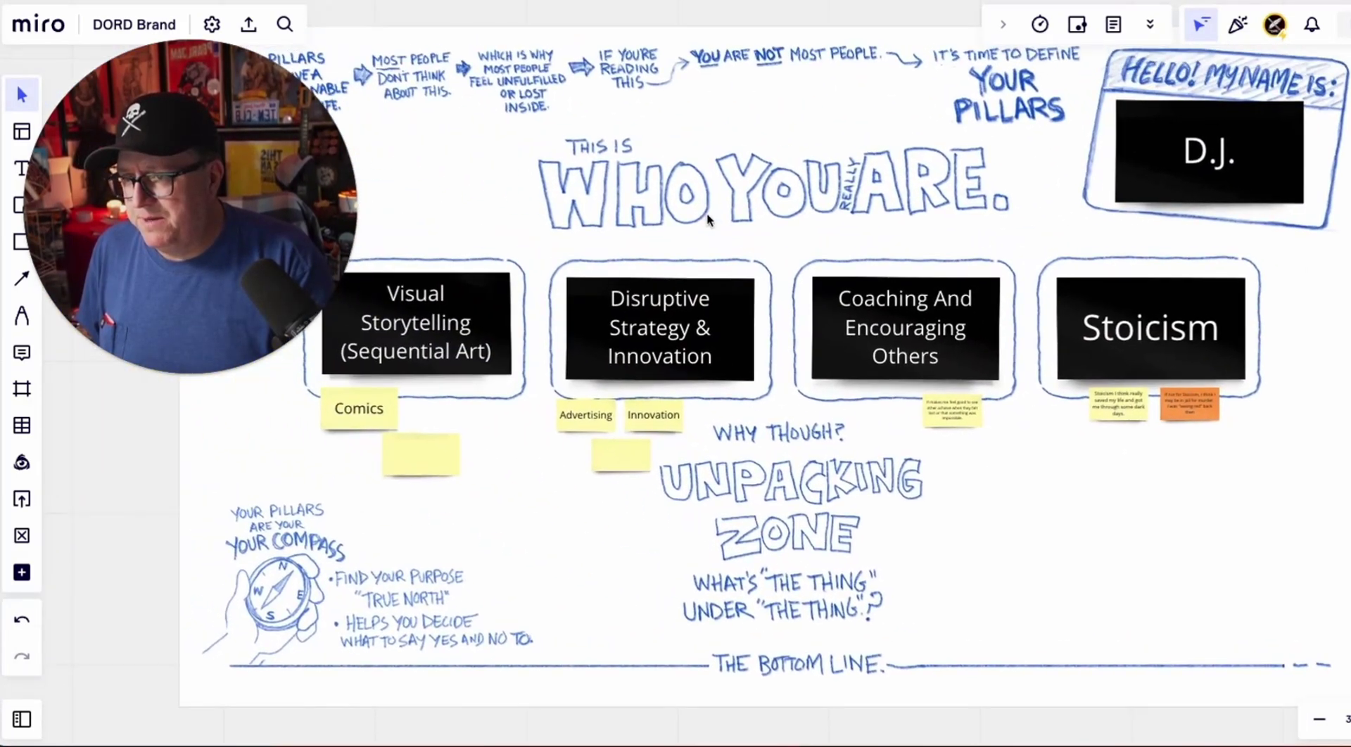
{"action": "scroll", "coordinate": [707, 220], "scroll_direction": "right", "scroll_amount": 2}
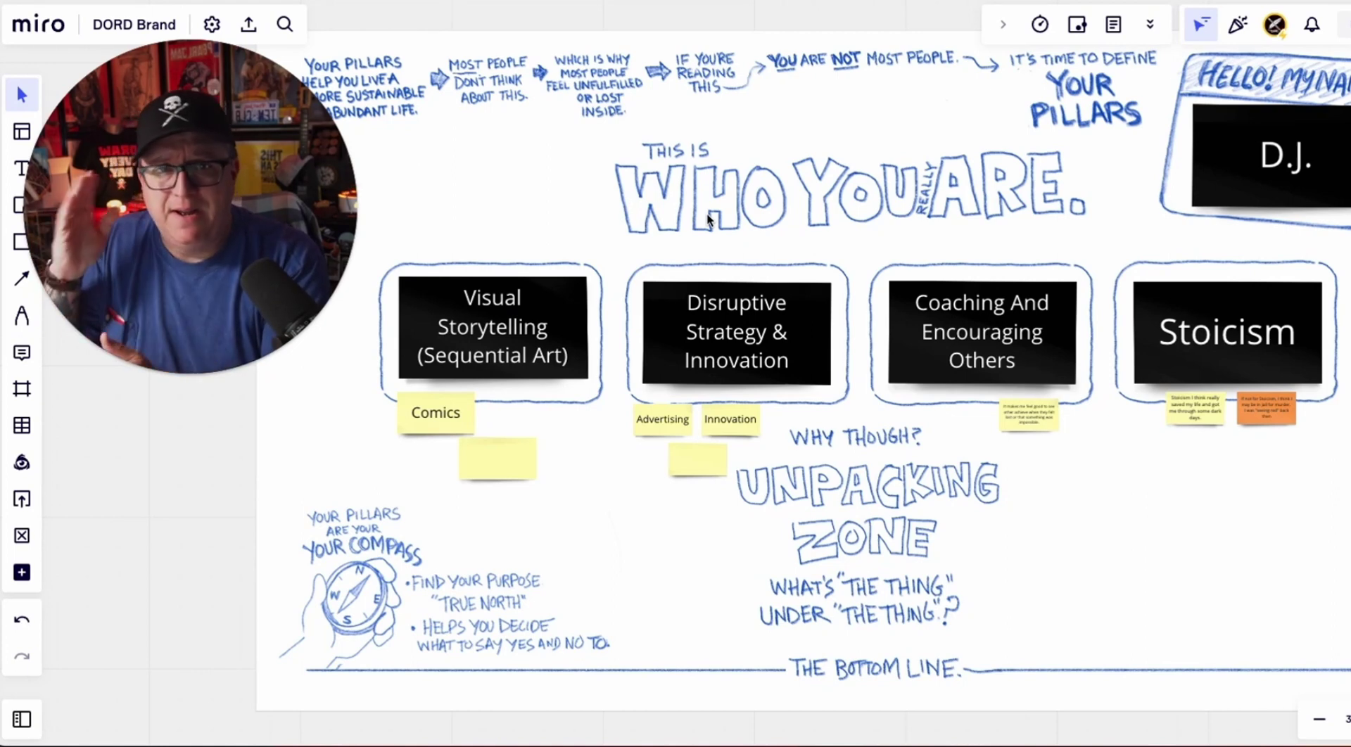
Step: Return to the Client Strategy Template and read the notes in its Opportunities section
{"action": "scroll", "coordinate": [708, 219], "scroll_direction": "right", "scroll_amount": 20}
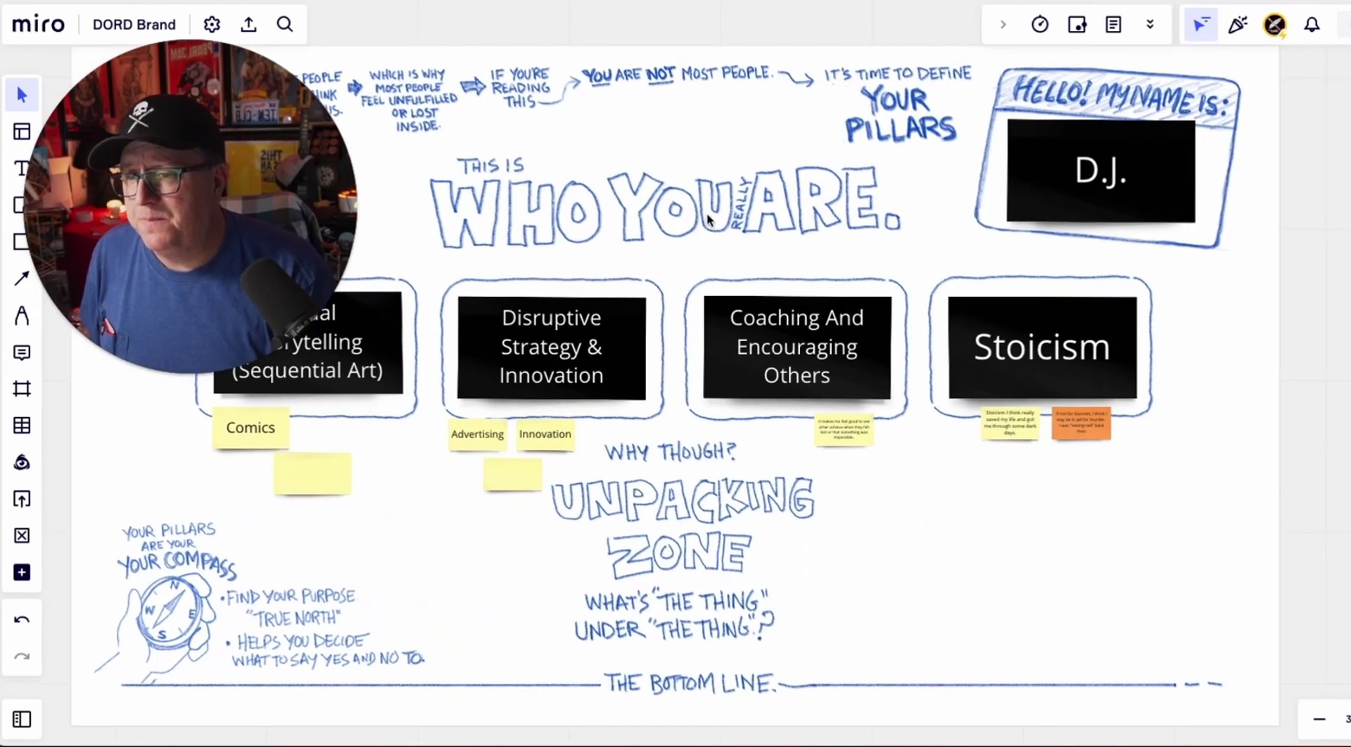
{"action": "scroll", "coordinate": [648, 271], "scroll_direction": "down", "scroll_amount": 1}
{"action": "scroll", "coordinate": [647, 271], "scroll_direction": "right", "scroll_amount": 2}
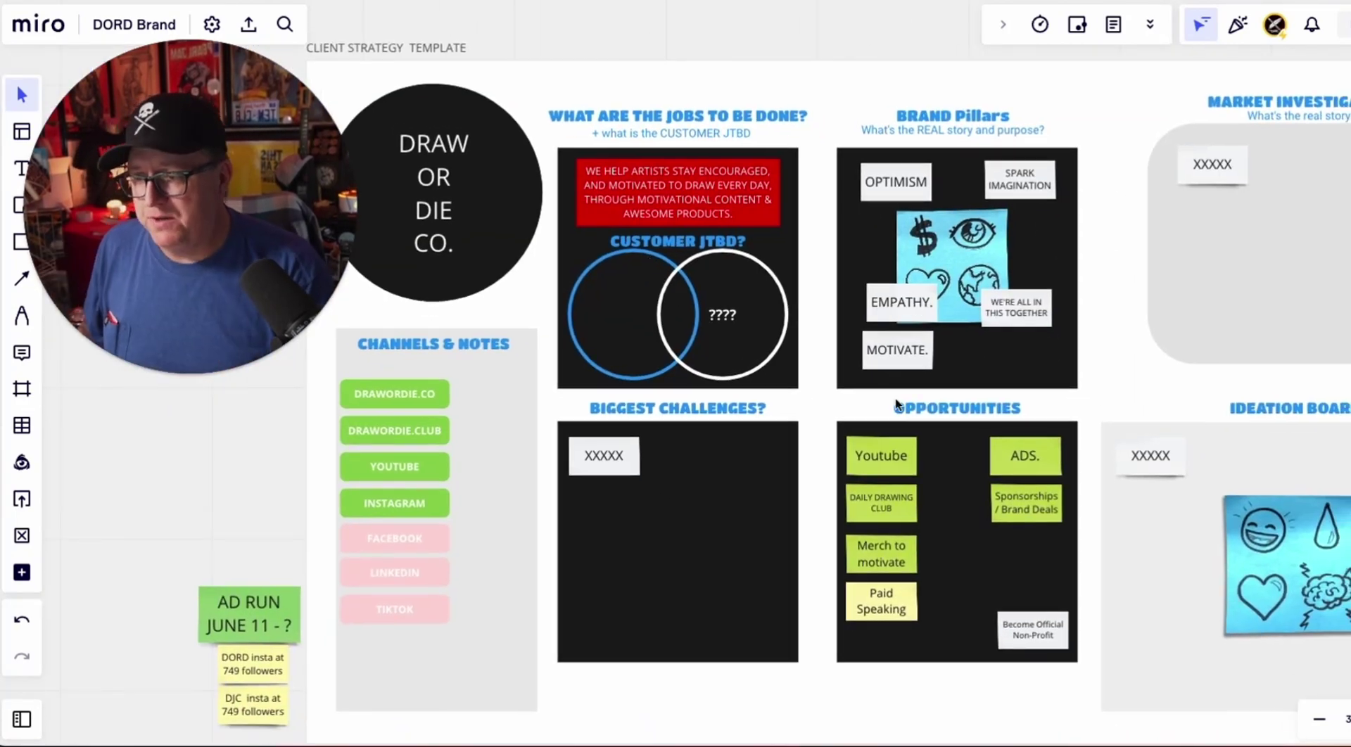
{"action": "scroll", "coordinate": [935, 472], "scroll_direction": "up", "scroll_amount": 5}
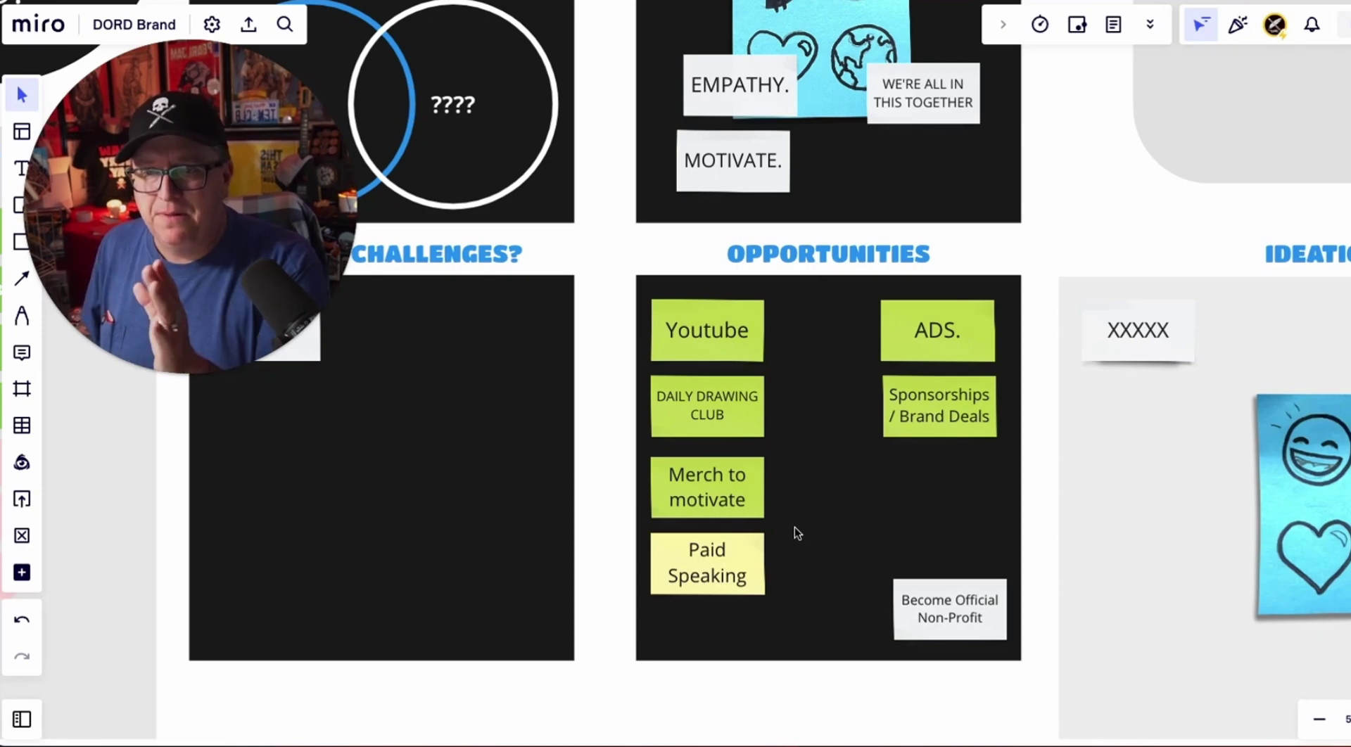
Step: Examine the "Copy of Realm of Relevancy (fun)" frame with its brand statement, red theme boxes and topic notes
{"action": "scroll", "coordinate": [795, 528], "scroll_direction": "right", "scroll_amount": 10}
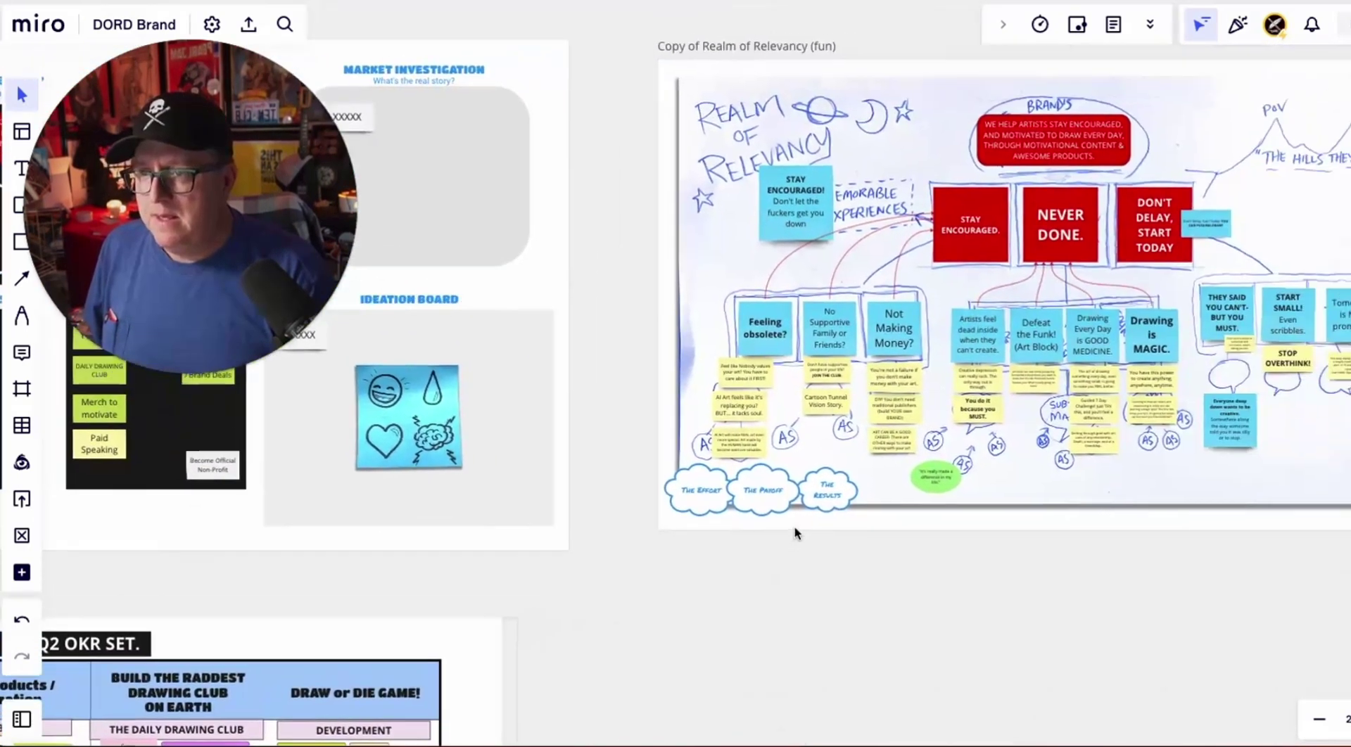
{"action": "scroll", "coordinate": [795, 533], "scroll_direction": "up", "scroll_amount": 5}
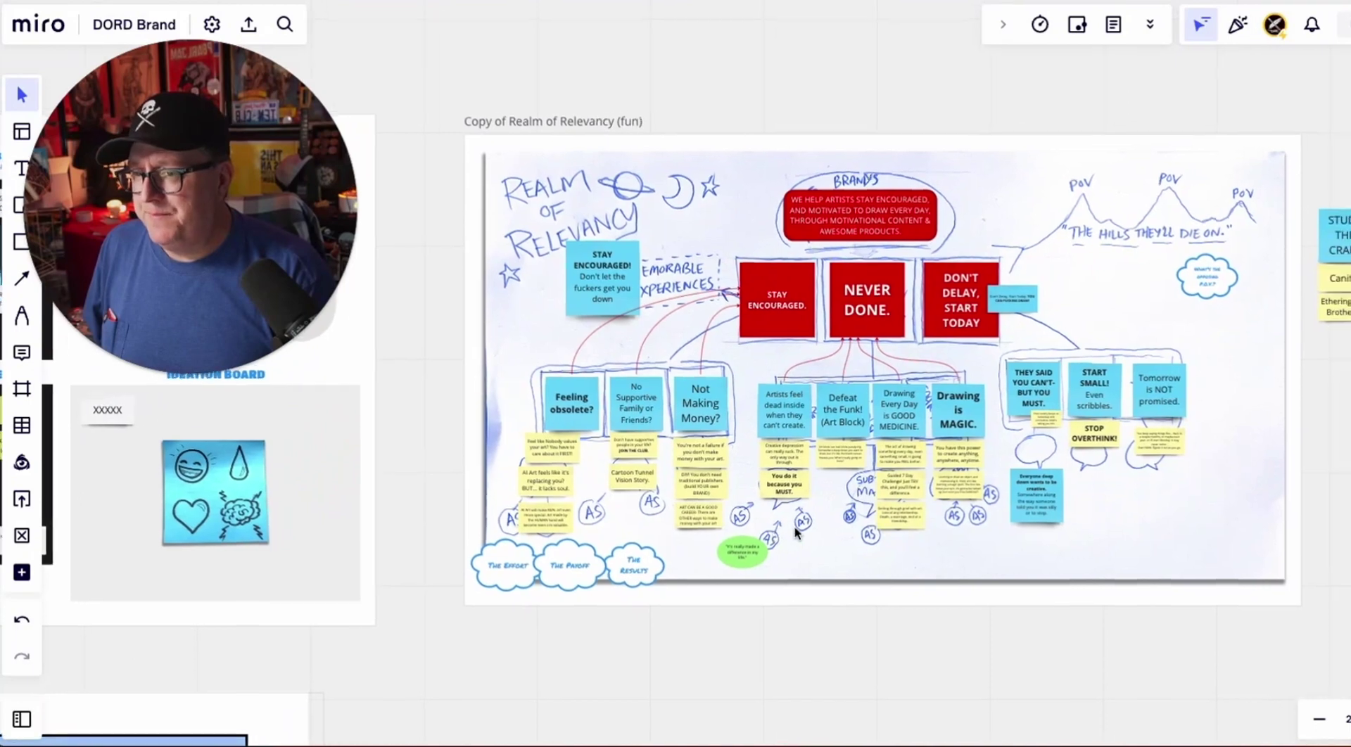
{"action": "scroll", "coordinate": [796, 532], "scroll_direction": "up", "scroll_amount": 5}
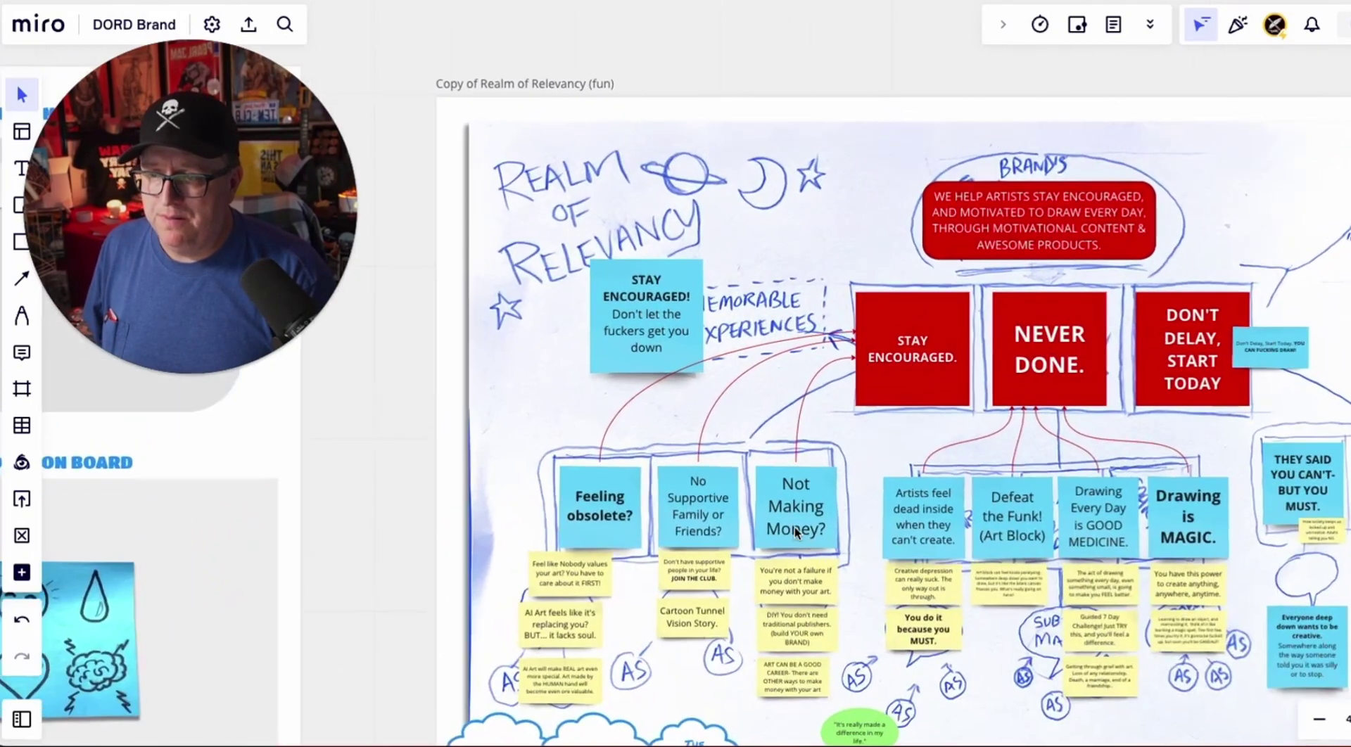
{"action": "scroll", "coordinate": [795, 533], "scroll_direction": "left", "scroll_amount": 1}
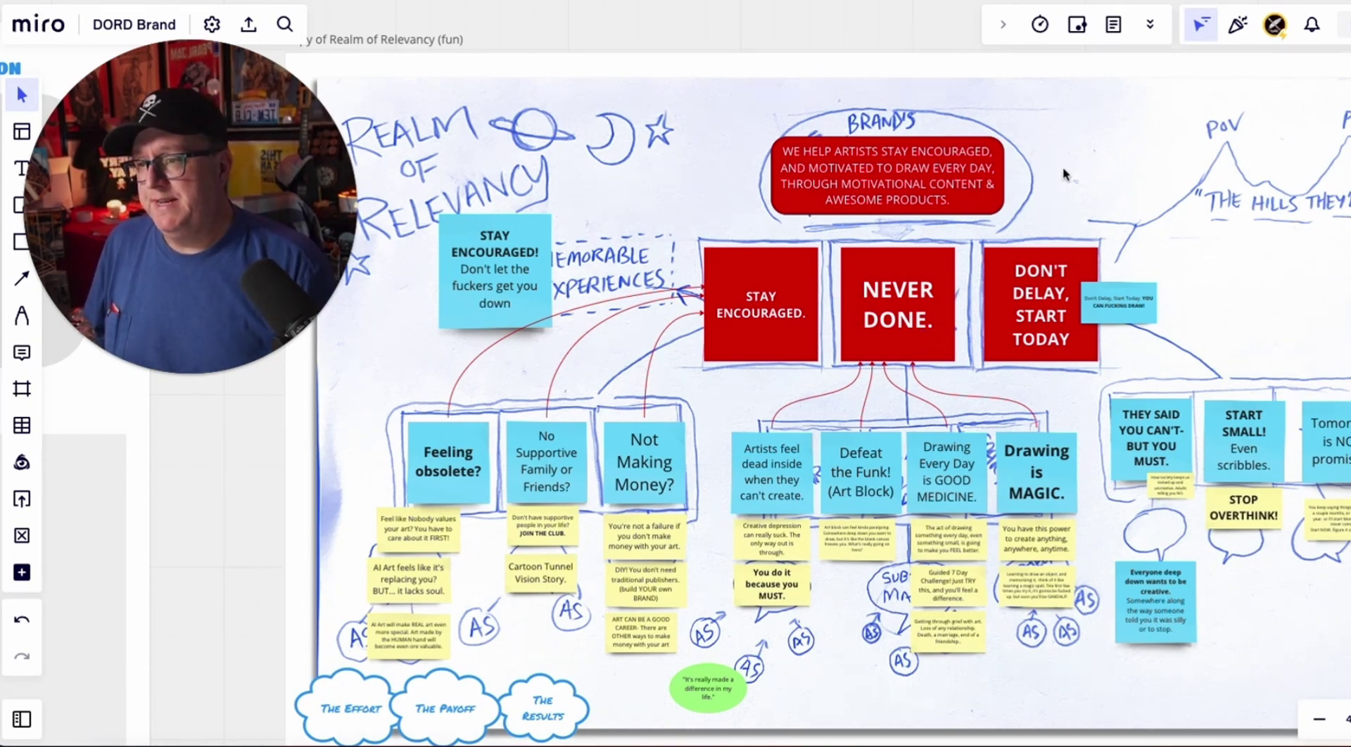
Step: Move the red brand statement aside to uncover the "Strategic Narrative" heading, and put it back over the heading
{"action": "left_click_drag", "start_coordinate": [928, 187], "coordinate": [1156, 167]}
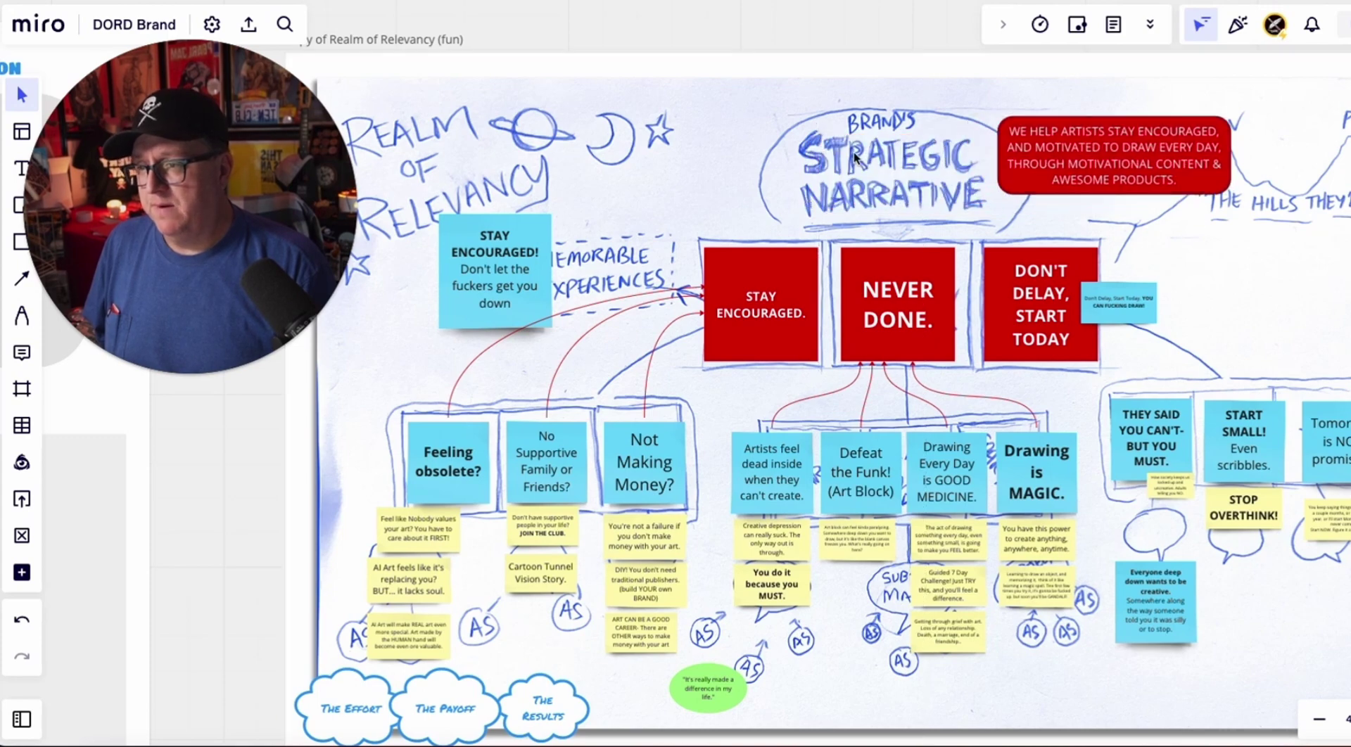
{"action": "scroll", "coordinate": [859, 104], "scroll_direction": "up", "scroll_amount": 5}
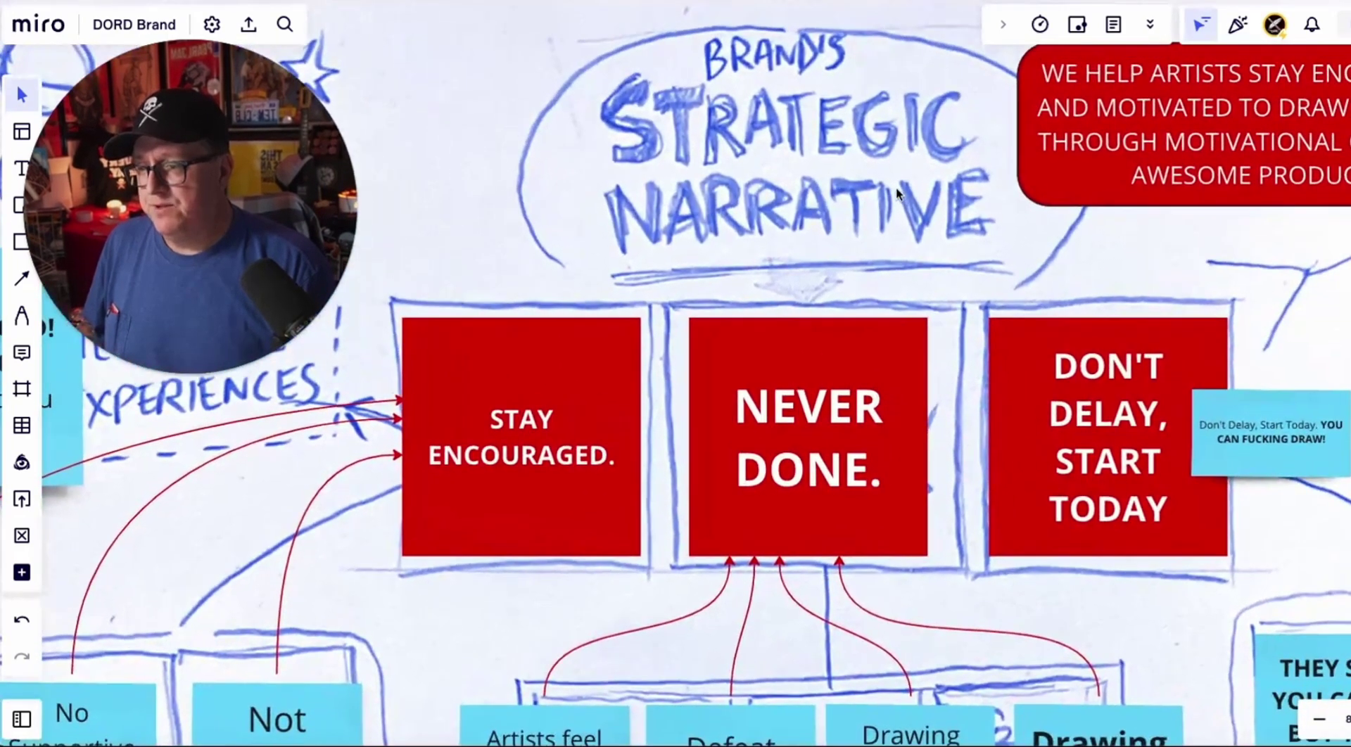
{"action": "mouse_move", "coordinate": [560, 421]}
{"action": "left_mouse_down"}
{"action": "mouse_move", "coordinate": [549, 158]}
{"action": "mouse_move", "coordinate": [531, 170]}
{"action": "mouse_move", "coordinate": [563, 418]}
{"action": "left_mouse_up"}
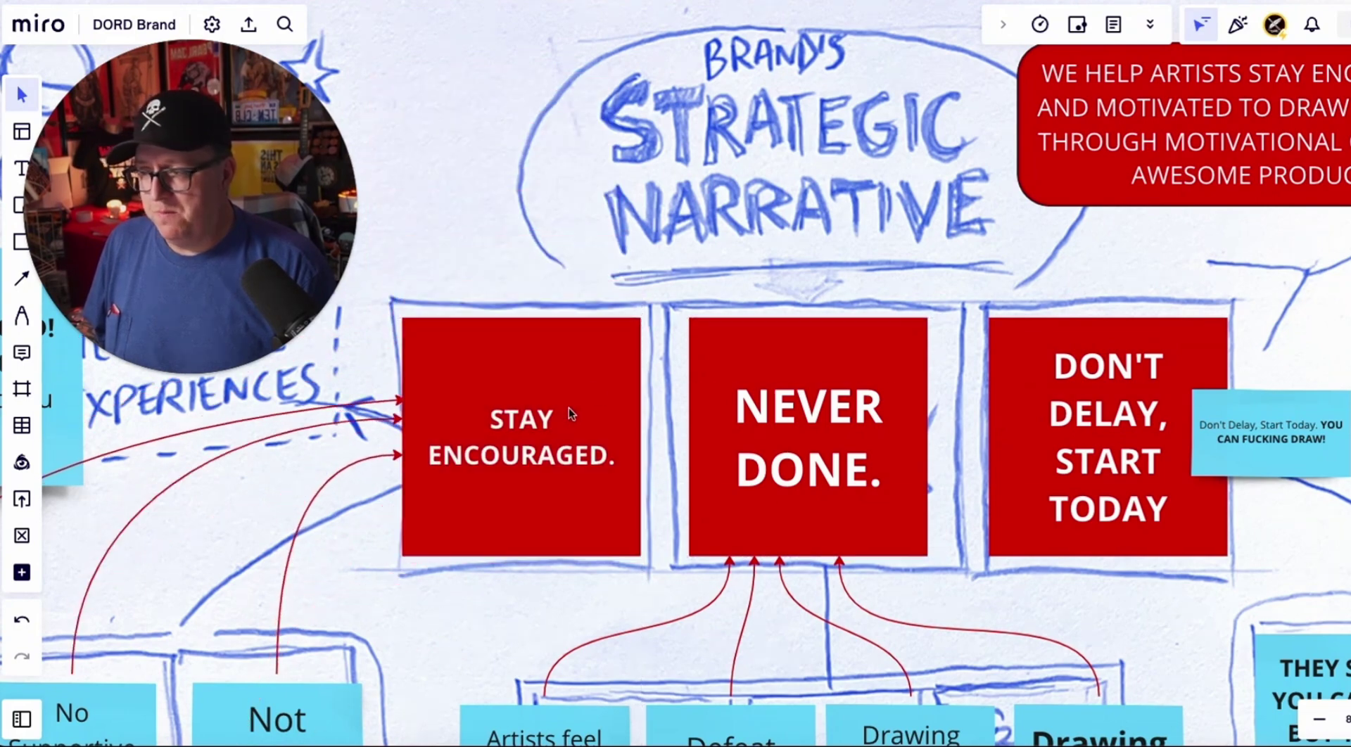
{"action": "left_click_drag", "start_coordinate": [1184, 187], "coordinate": [739, 220]}
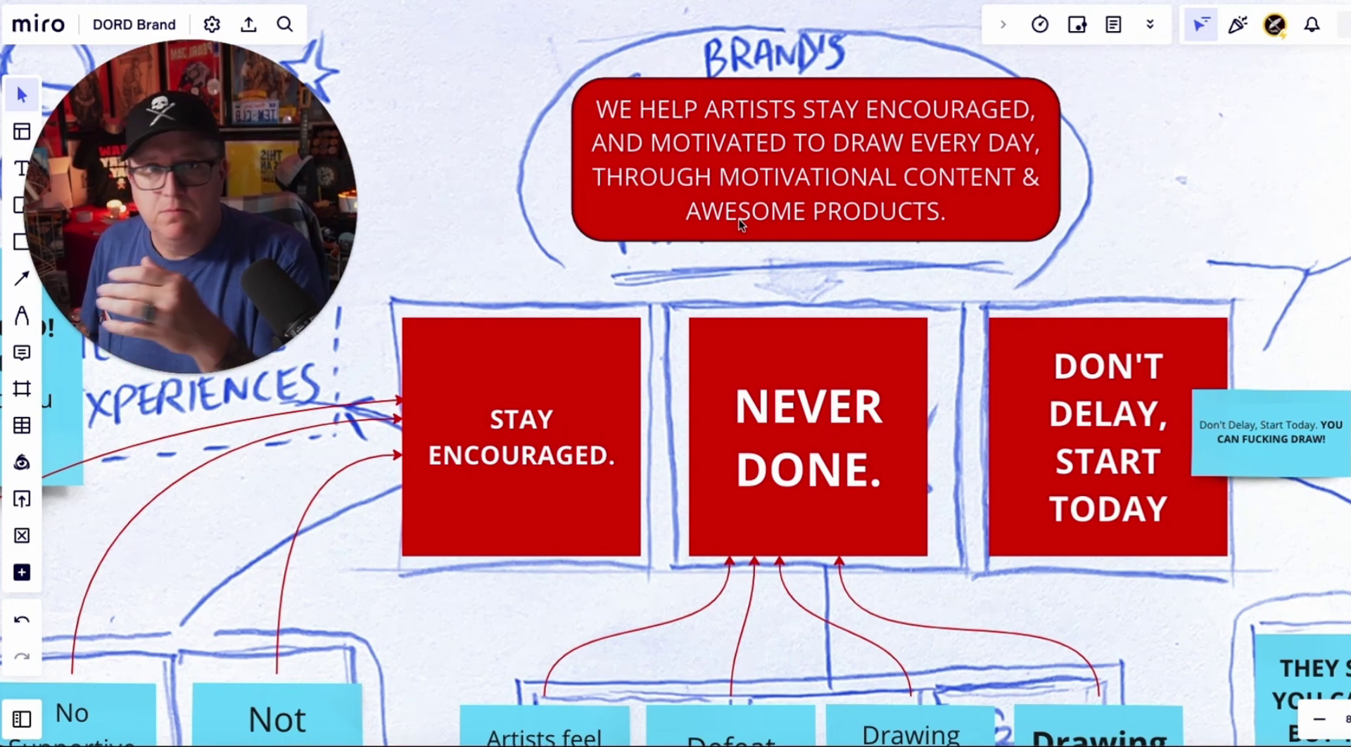
Step: Read the three red theme boxes "Stay encouraged", "Never done" and "Don't delay, start today" beneath the brand statement
{"action": "scroll", "coordinate": [725, 232], "scroll_direction": "down", "scroll_amount": 2}
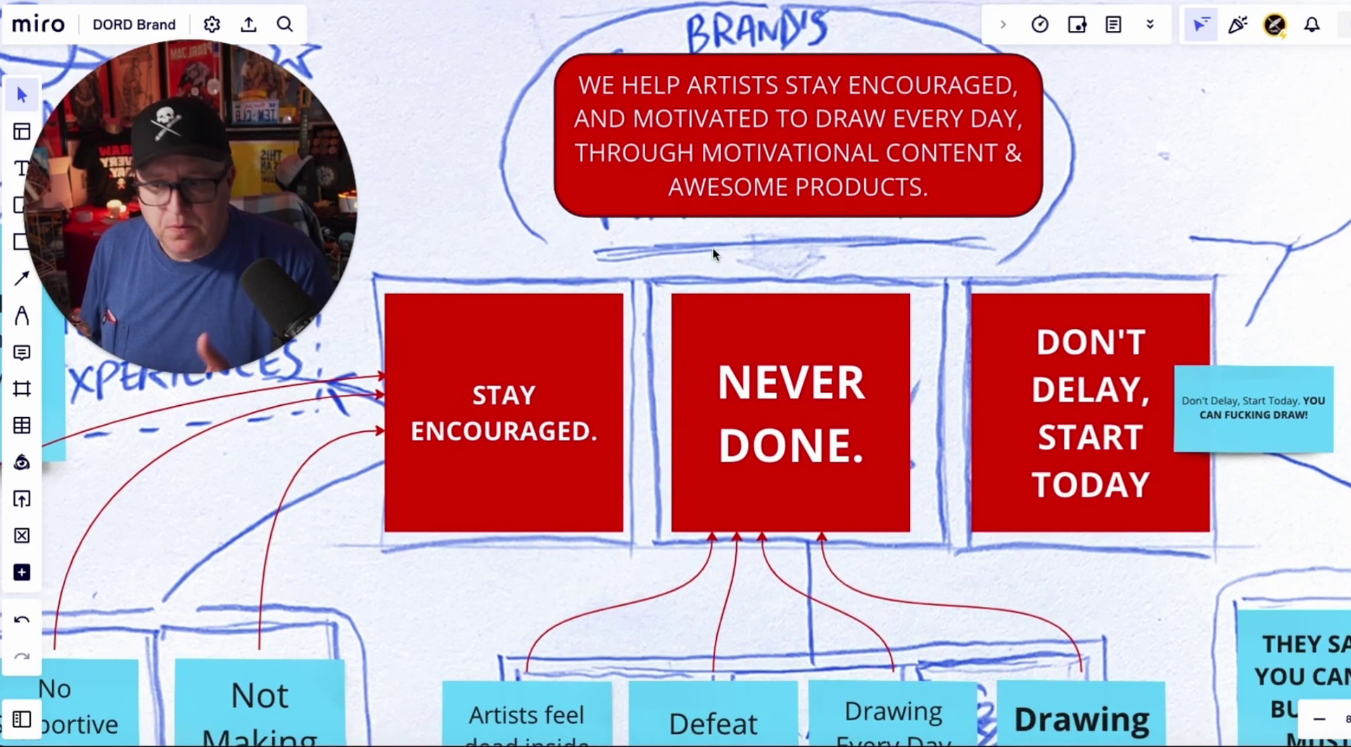
{"action": "scroll", "coordinate": [1289, 383], "scroll_direction": "up", "scroll_amount": 3}
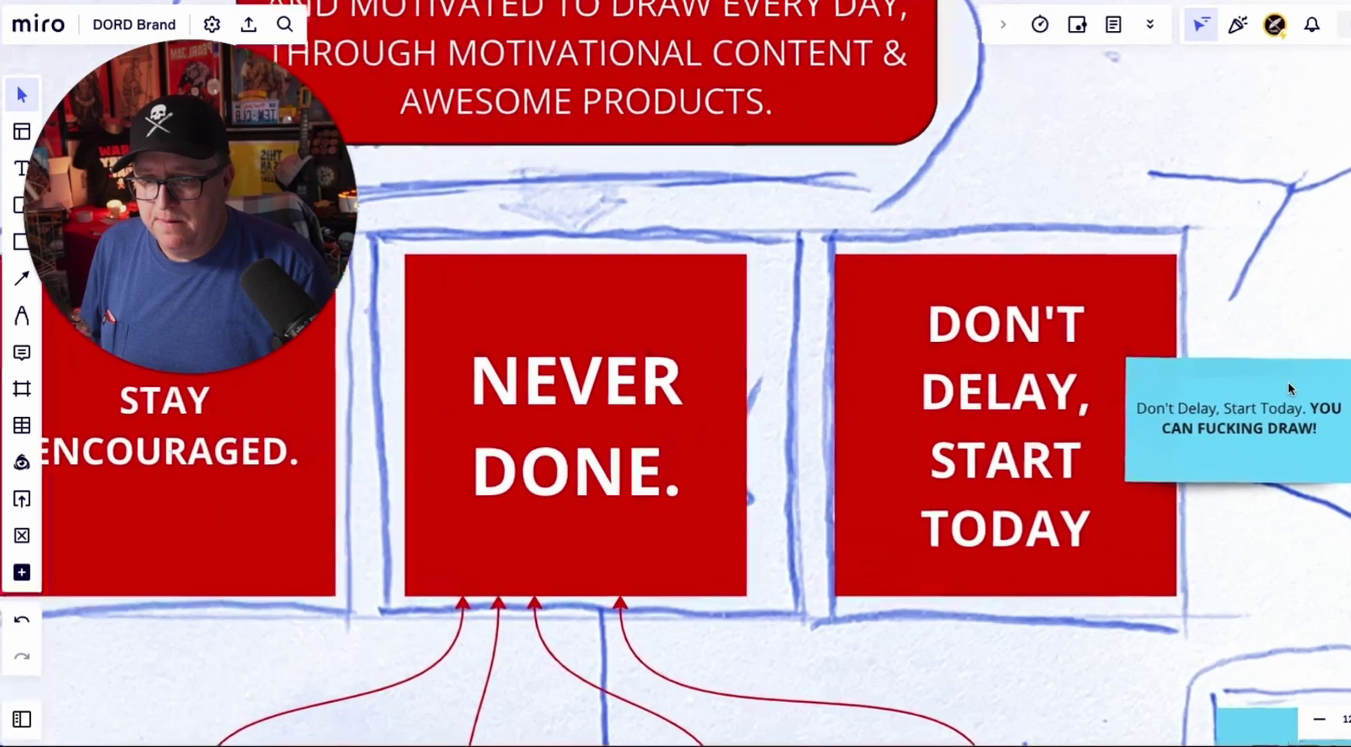
{"action": "scroll", "coordinate": [1289, 383], "scroll_direction": "down", "scroll_amount": 3}
Step: Read the "Feeling obsolete?", "No Supportive Family or Friends?" and "Not Making Money?" notes linked to the "Stay encouraged" theme
{"action": "scroll", "coordinate": [1290, 383], "scroll_direction": "down", "scroll_amount": 3}
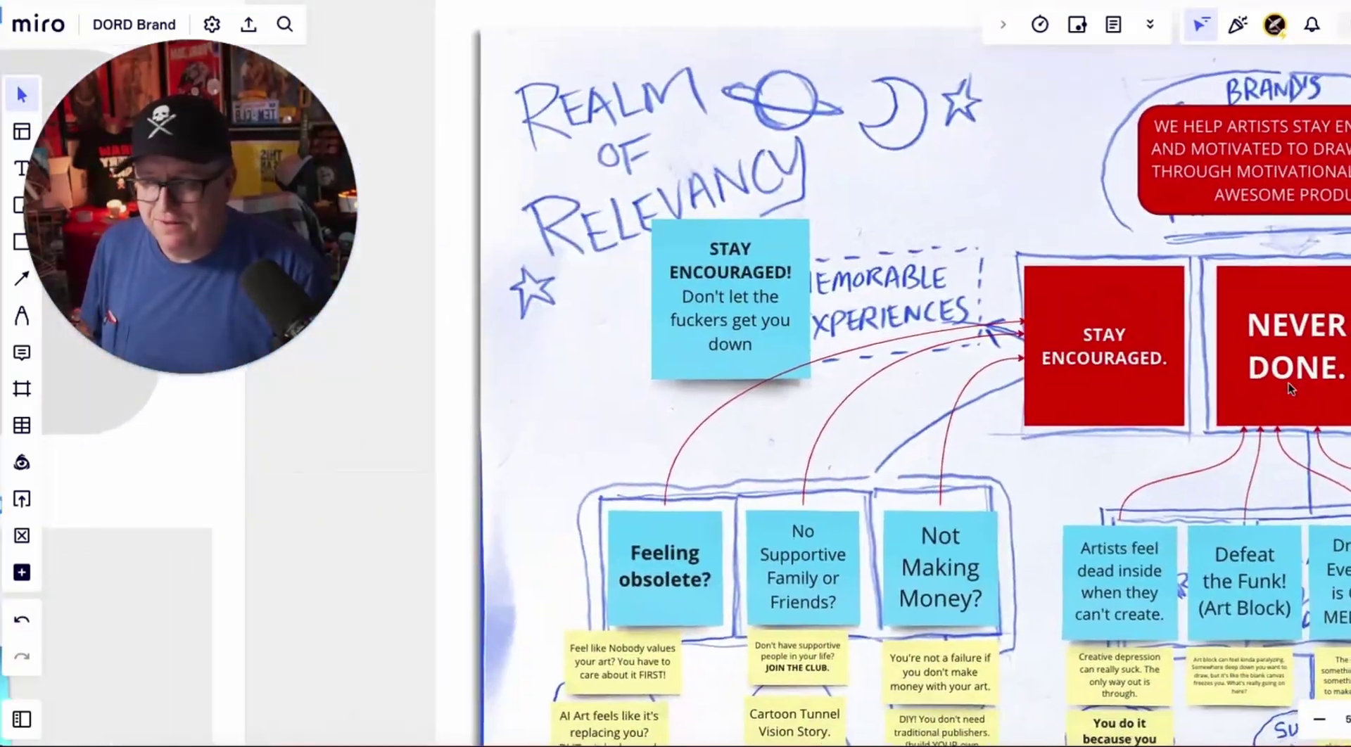
{"action": "scroll", "coordinate": [1066, 427], "scroll_direction": "up", "scroll_amount": 5}
{"action": "scroll", "coordinate": [1066, 427], "scroll_direction": "down", "scroll_amount": 2}
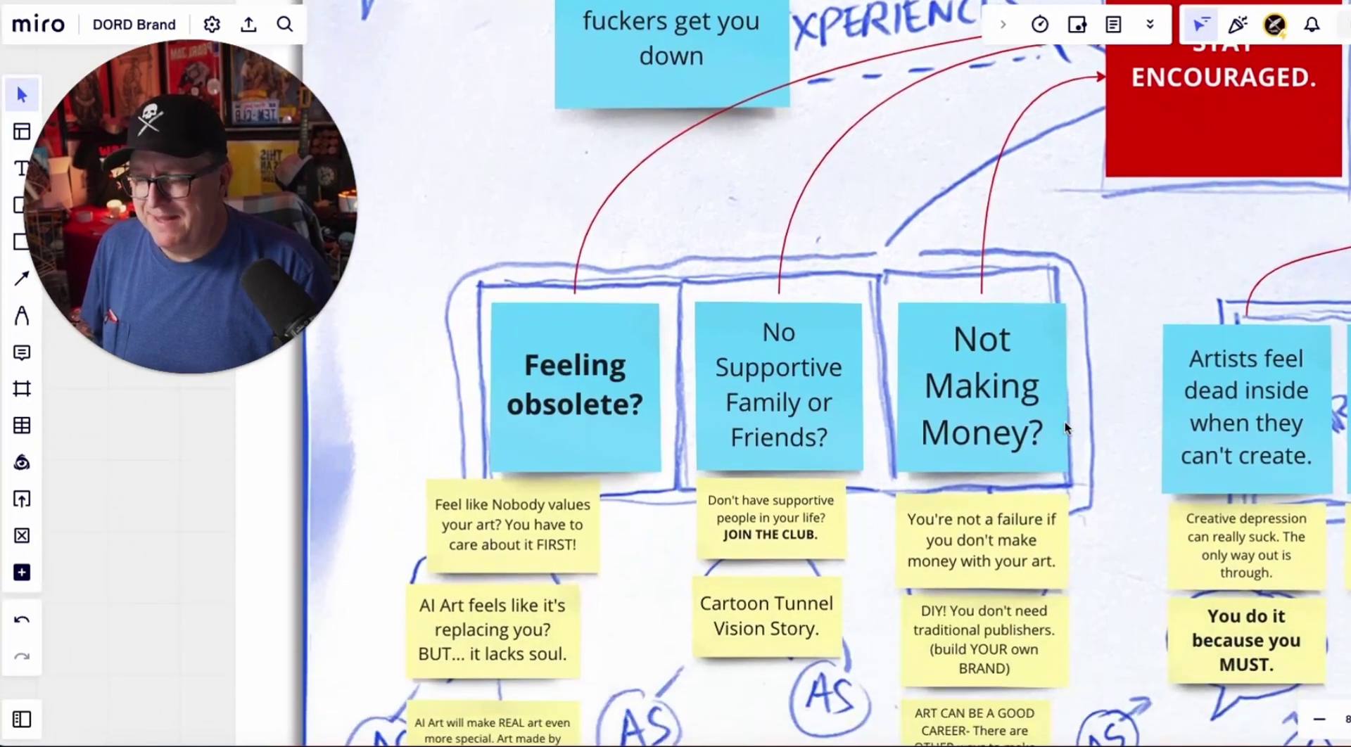
{"action": "scroll", "coordinate": [1066, 427], "scroll_direction": "down", "scroll_amount": 3}
{"action": "scroll", "coordinate": [1066, 427], "scroll_direction": "up", "scroll_amount": 5}
{"action": "scroll", "coordinate": [1066, 427], "scroll_direction": "up", "scroll_amount": 2}
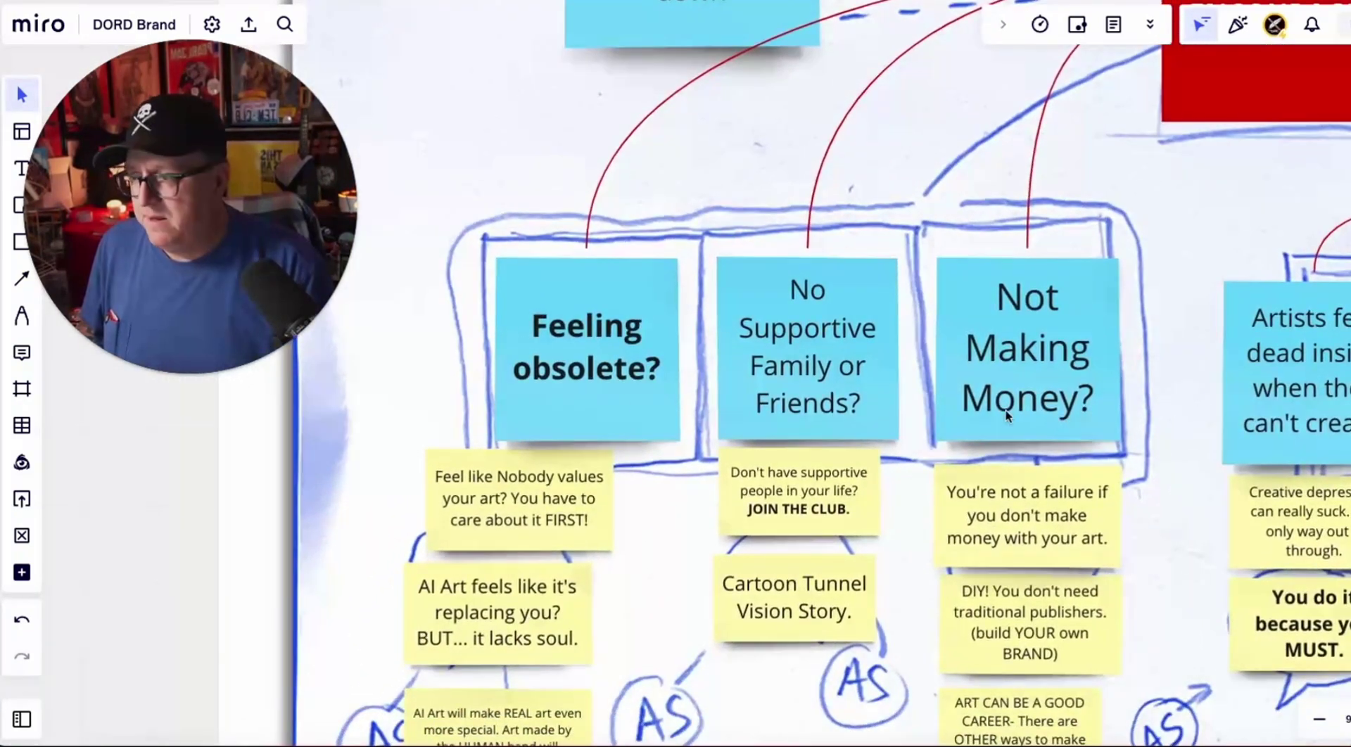
{"action": "scroll", "coordinate": [612, 396], "scroll_direction": "up", "scroll_amount": 4}
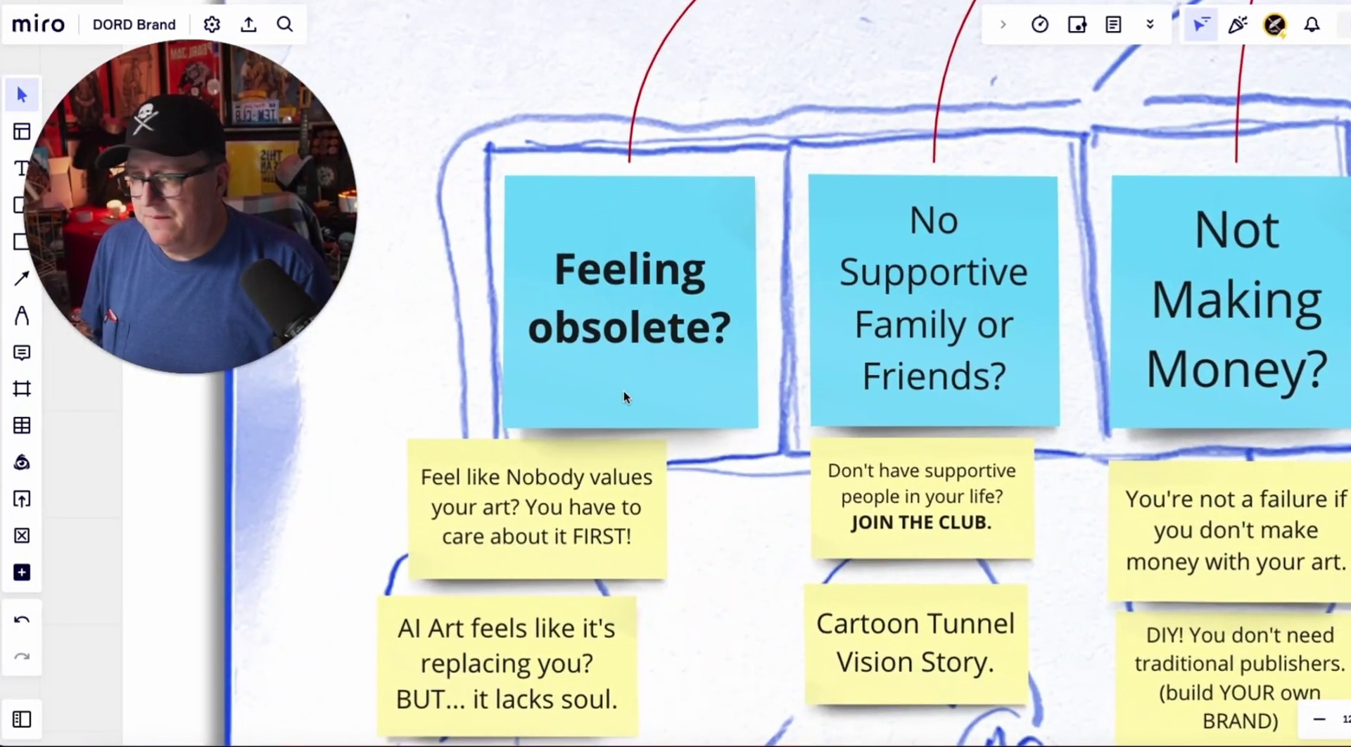
{"action": "scroll", "coordinate": [685, 376], "scroll_direction": "right", "scroll_amount": 3}
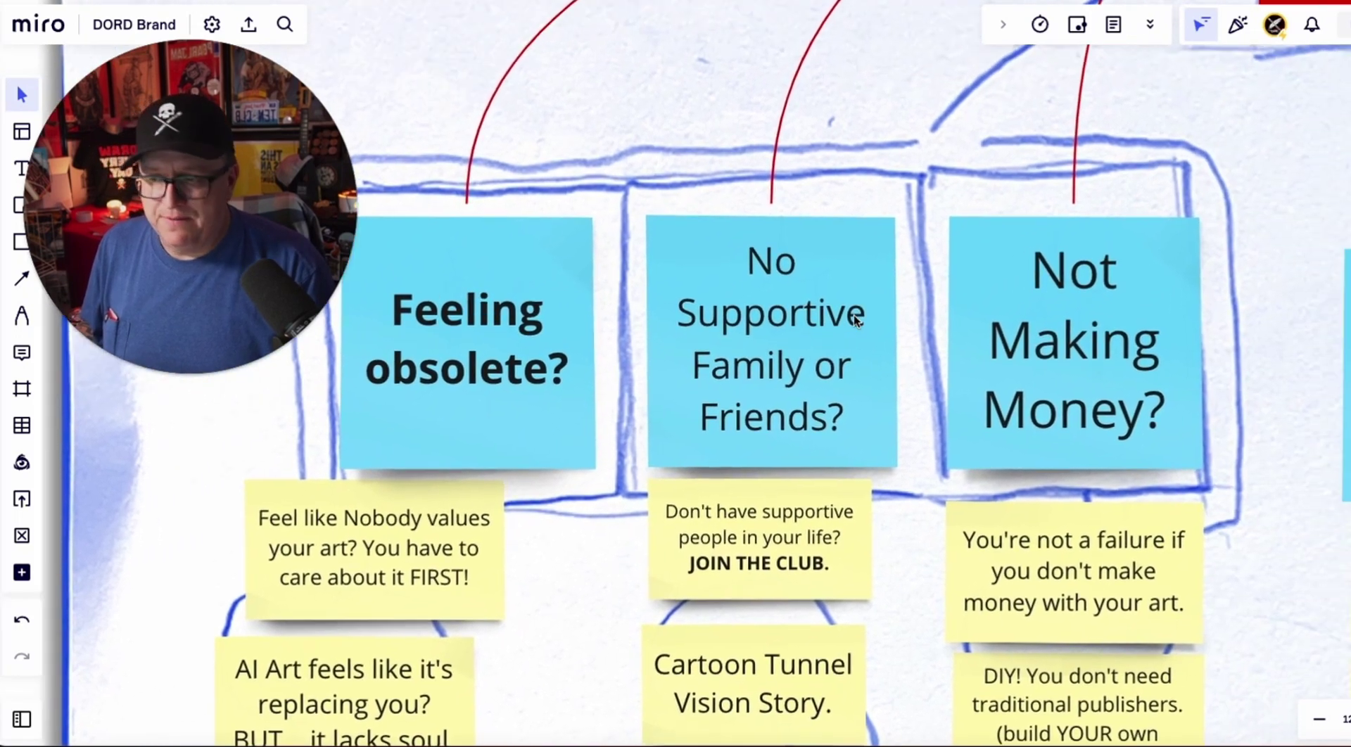
{"action": "scroll", "coordinate": [848, 321], "scroll_direction": "right", "scroll_amount": 5}
{"action": "mouse_move", "coordinate": [847, 321]}
{"action": "left_mouse_down"}
{"action": "mouse_move", "coordinate": [985, 229]}
{"action": "mouse_move", "coordinate": [1005, 234]}
{"action": "mouse_move", "coordinate": [1012, 253]}
{"action": "mouse_move", "coordinate": [875, 338]}
{"action": "left_mouse_up"}
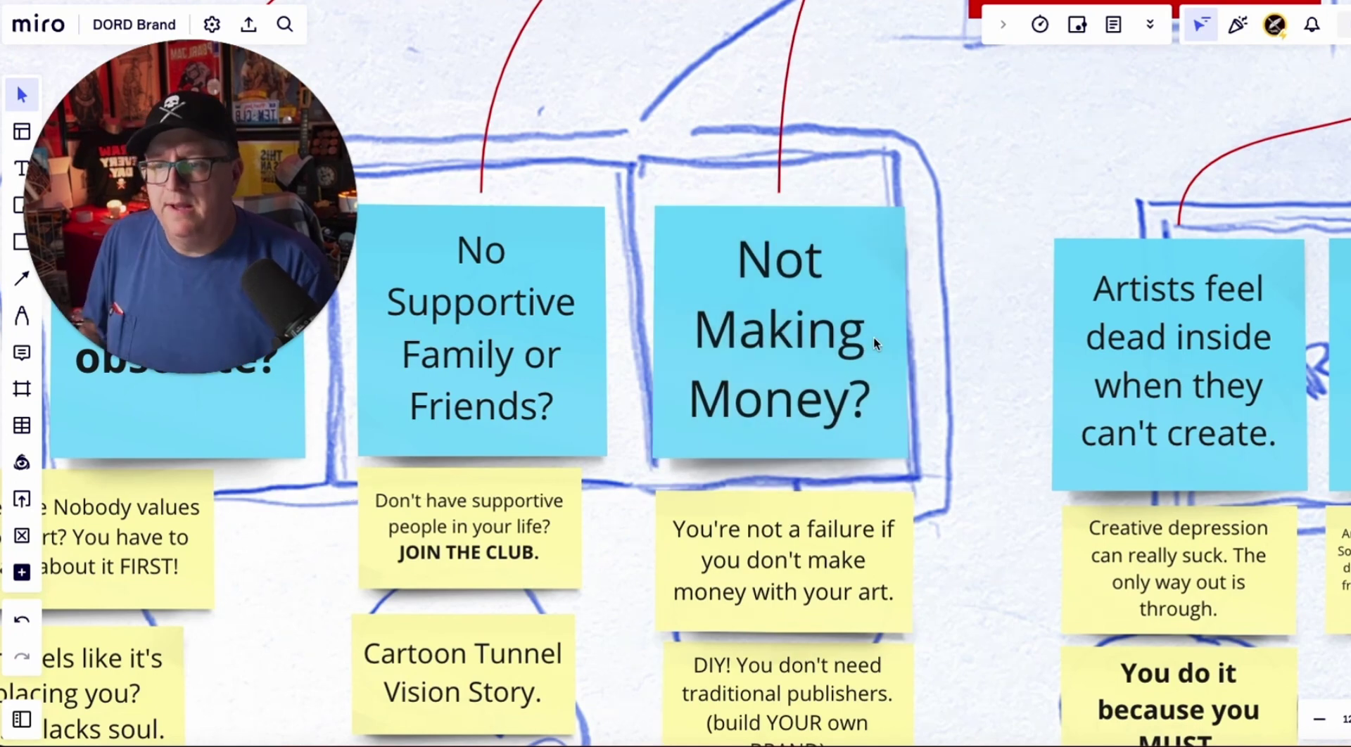
Step: In the topics under "Never done", nudge the "Drawing Every Day is GOOD MEDICINE" and "Drawing is MAGIC" notes slightly to the right
{"action": "scroll", "coordinate": [874, 338], "scroll_direction": "right", "scroll_amount": 6}
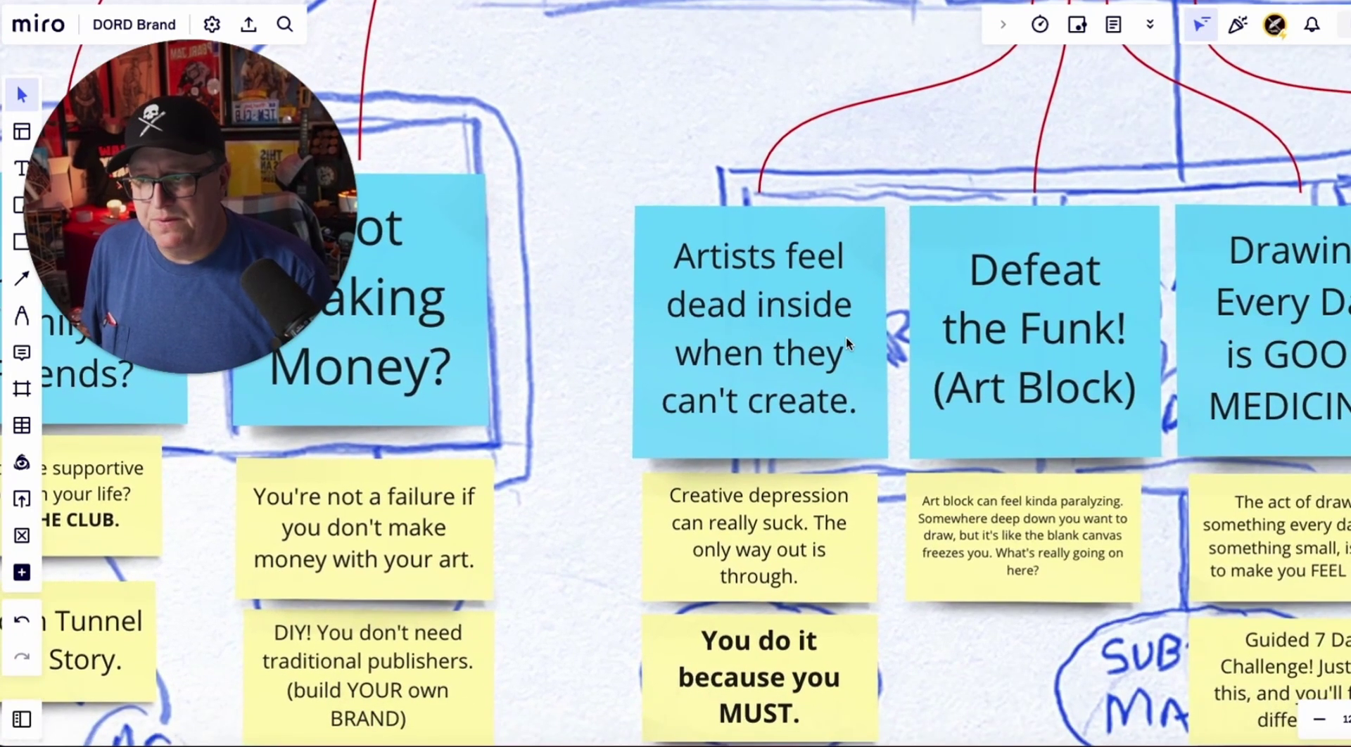
{"action": "scroll", "coordinate": [848, 344], "scroll_direction": "right", "scroll_amount": 6}
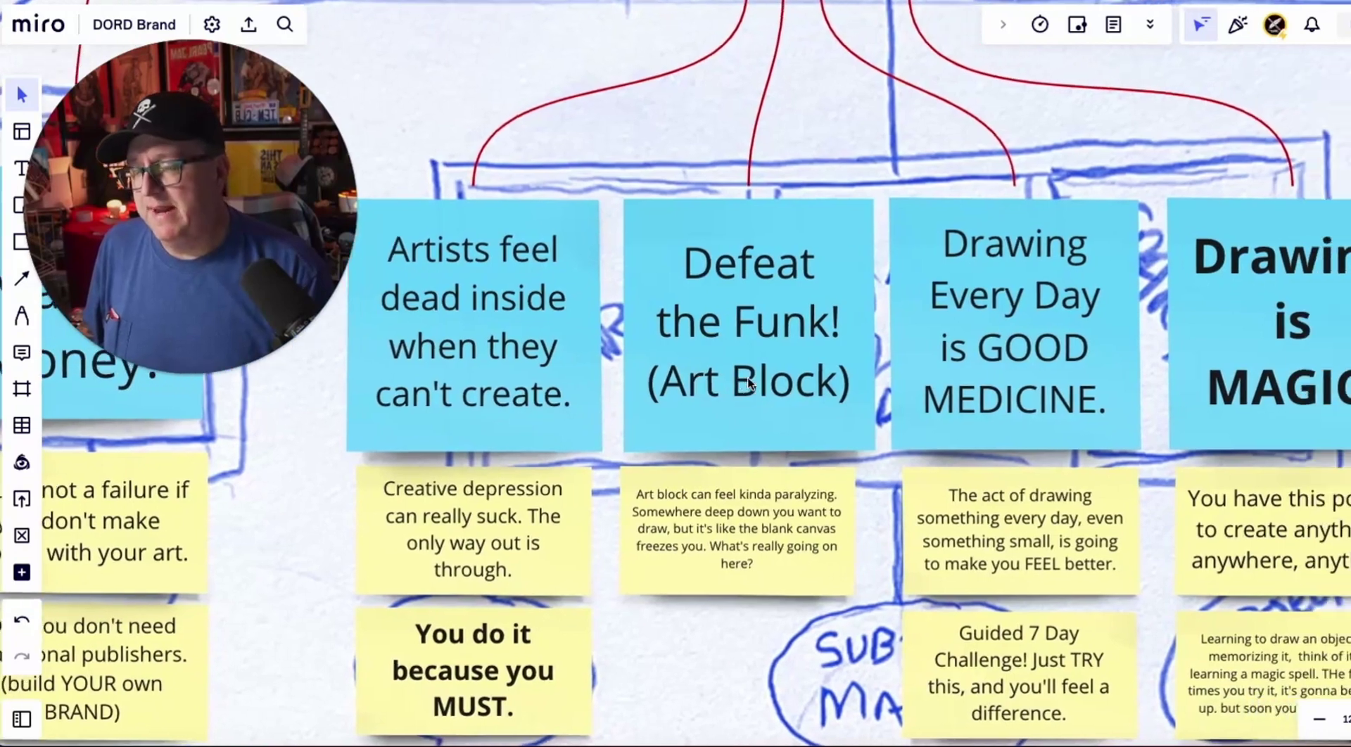
{"action": "scroll", "coordinate": [748, 383], "scroll_direction": "right", "scroll_amount": 1}
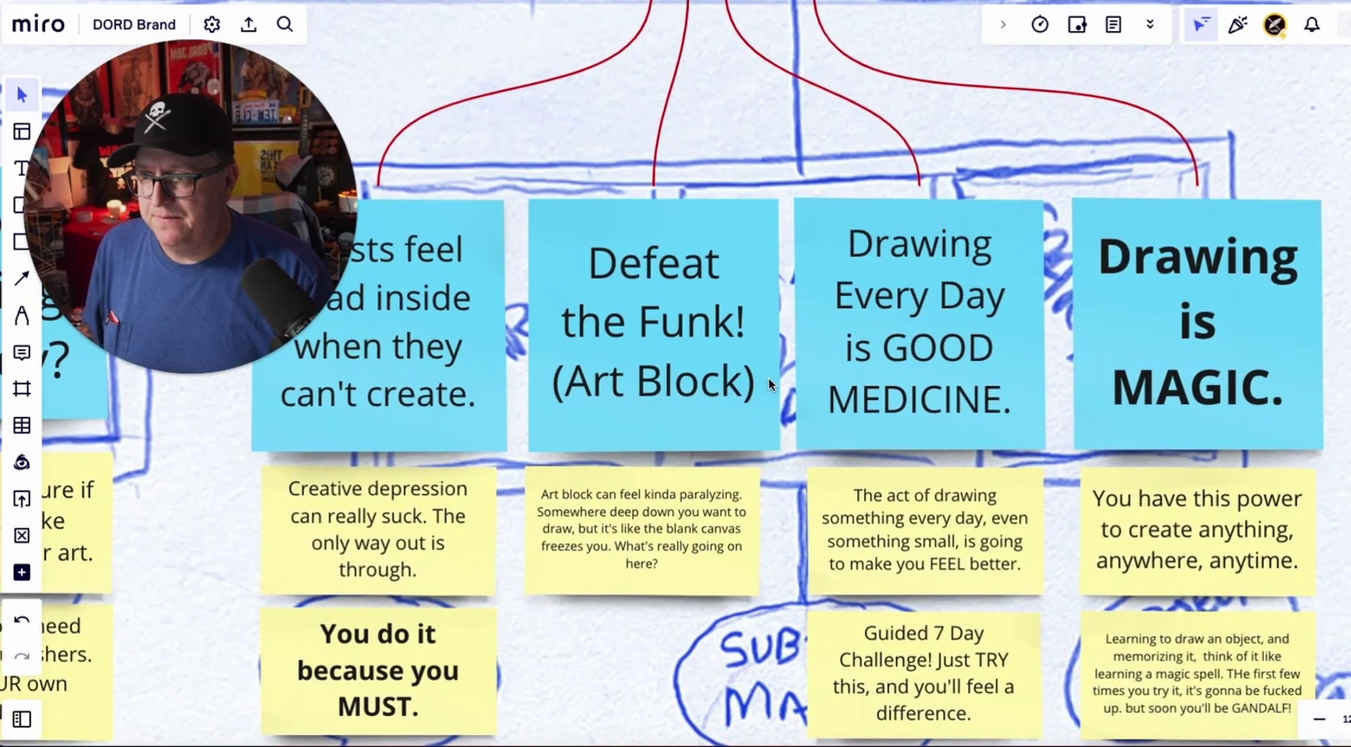
{"action": "mouse_move", "coordinate": [896, 331]}
{"action": "left_mouse_down"}
{"action": "mouse_move", "coordinate": [916, 313]}
{"action": "mouse_move", "coordinate": [910, 331]}
{"action": "left_mouse_up"}
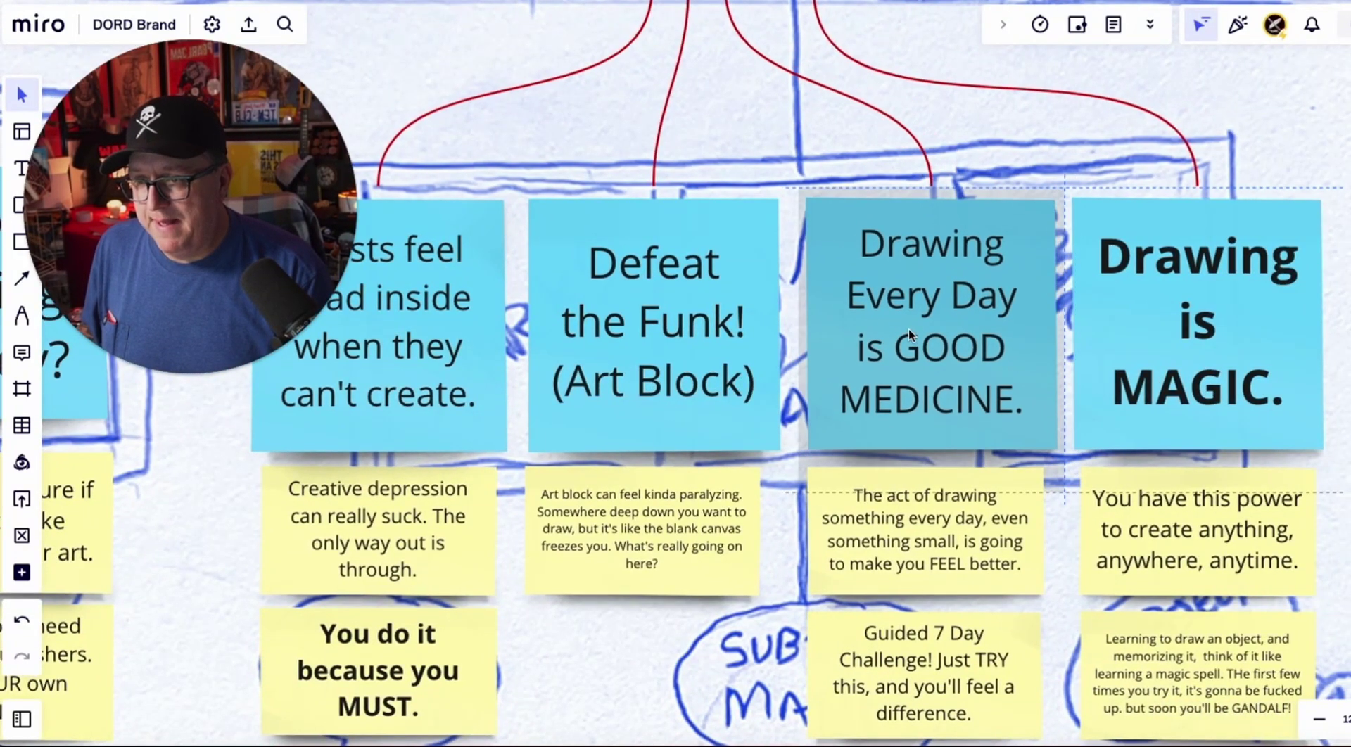
{"action": "left_click_drag", "start_coordinate": [1135, 335], "coordinate": [1152, 323]}
Step: Read the "They said you can't- but you must" and "Start small!" topics with their supporting notes
{"action": "scroll", "coordinate": [1152, 323], "scroll_direction": "right", "scroll_amount": 10}
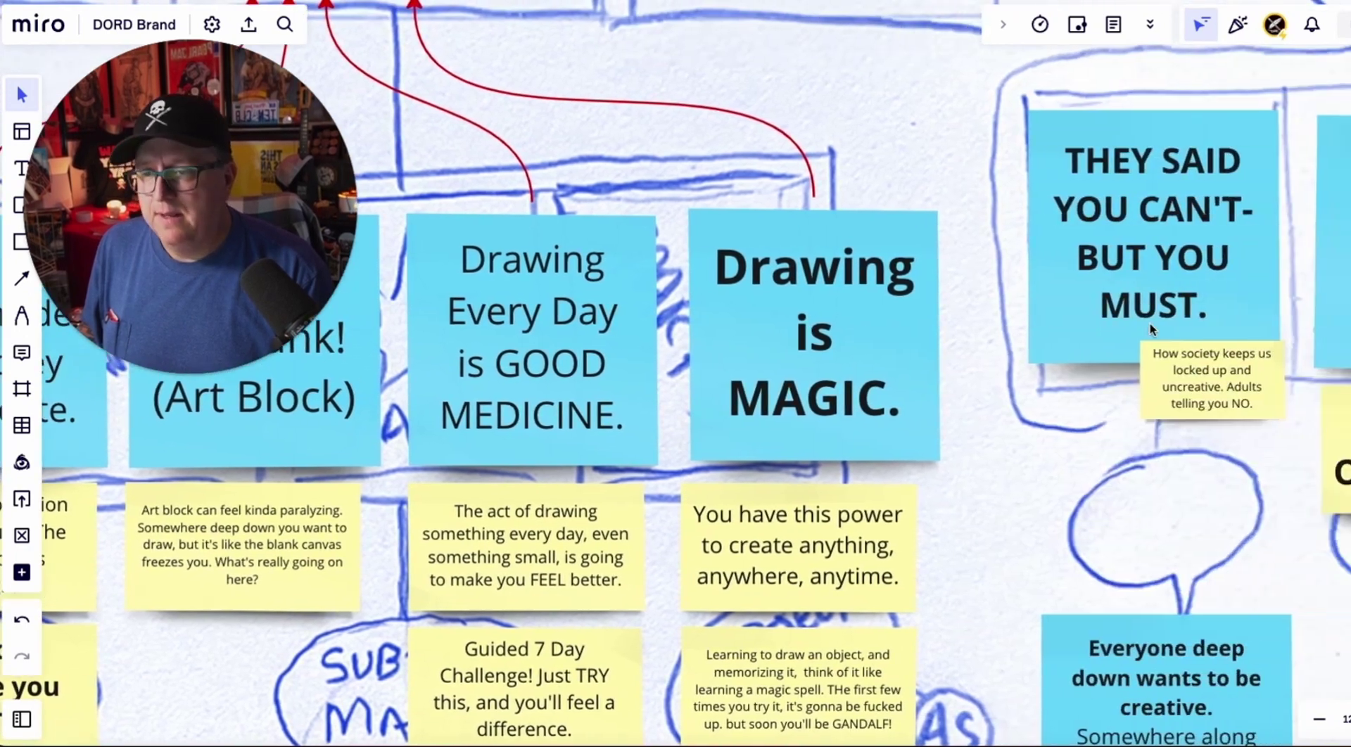
{"action": "scroll", "coordinate": [1153, 330], "scroll_direction": "right", "scroll_amount": 1}
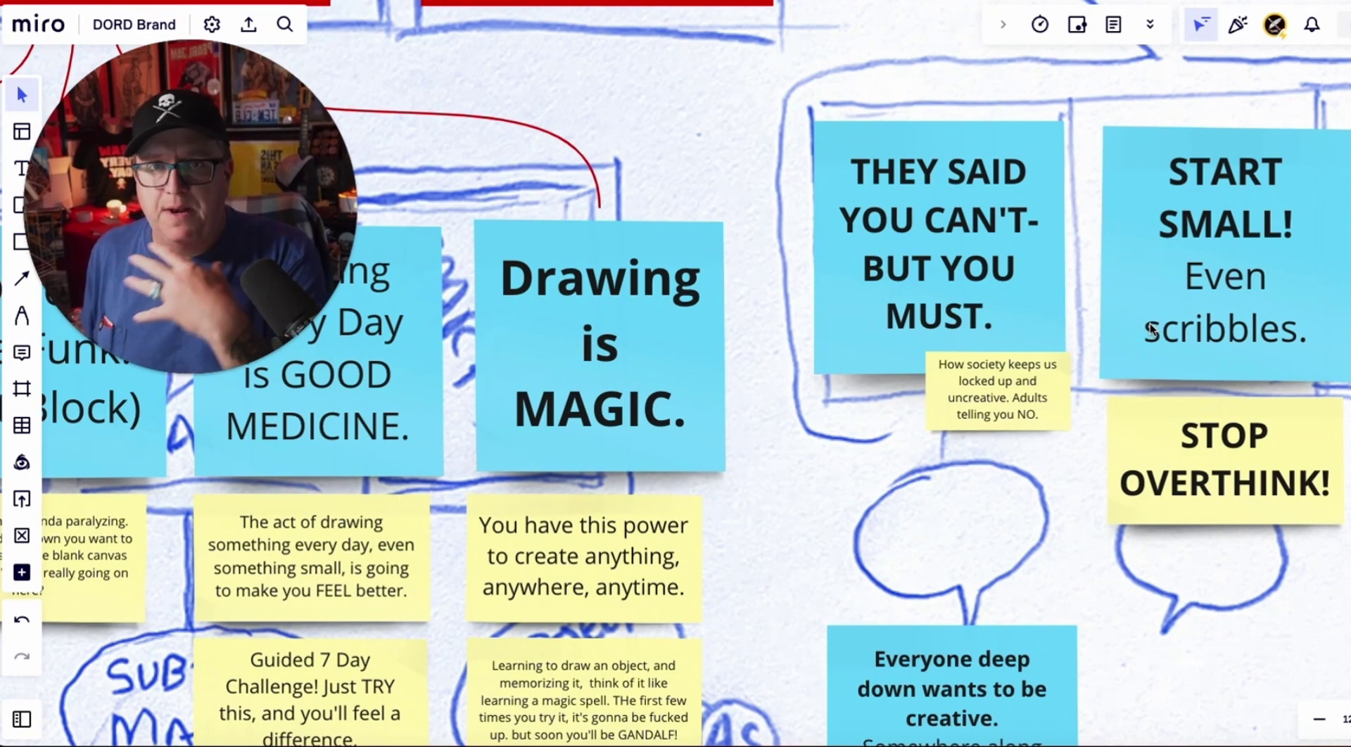
{"action": "scroll", "coordinate": [1152, 328], "scroll_direction": "right", "scroll_amount": 3}
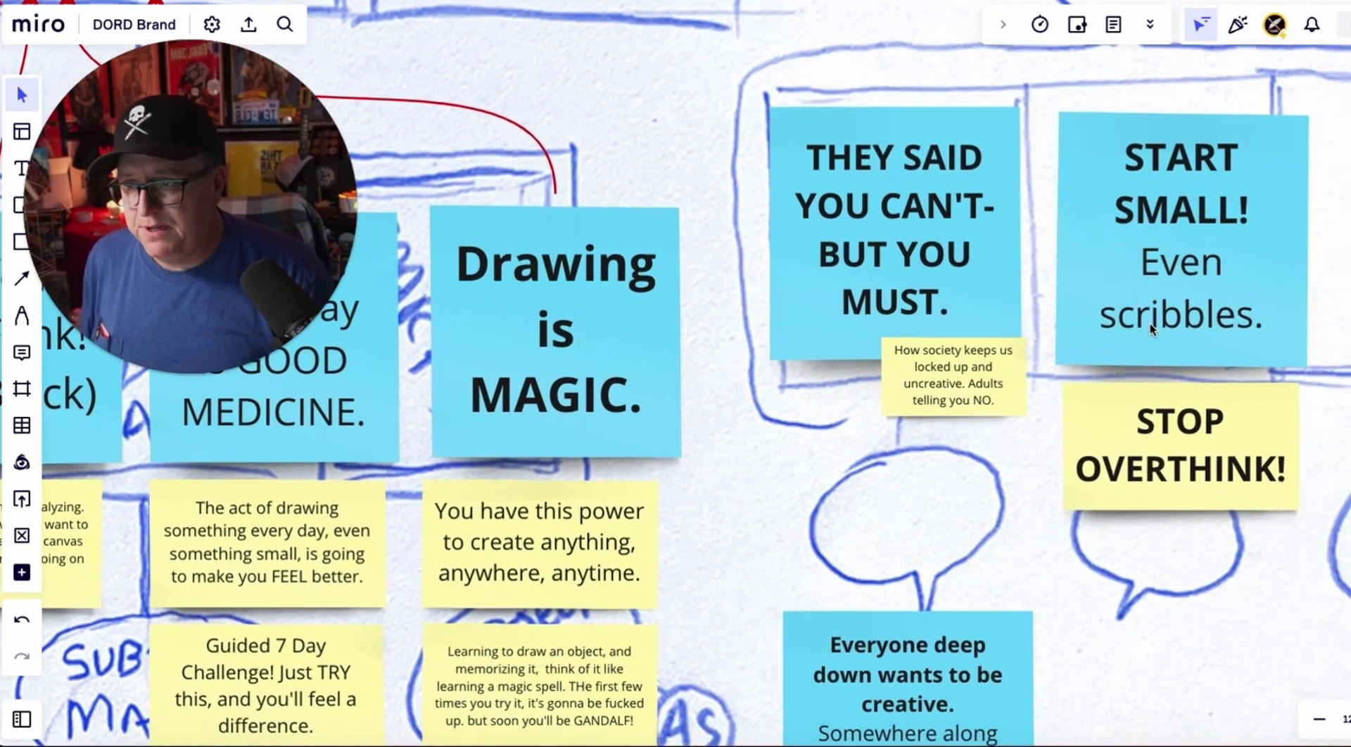
Step: Move the green "It's really made a difference in my life." oval directly beneath the "You do it because you MUST." note
{"action": "scroll", "coordinate": [1150, 323], "scroll_direction": "down", "scroll_amount": 5}
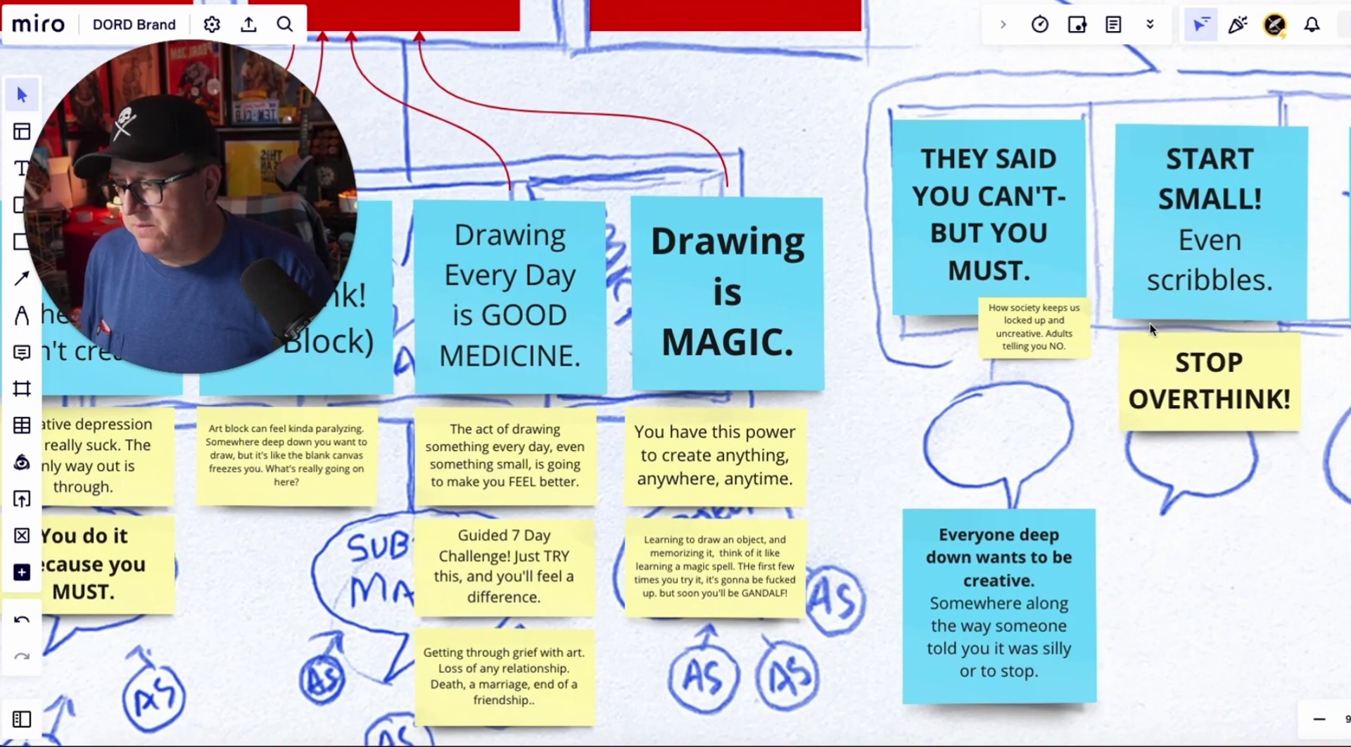
{"action": "scroll", "coordinate": [1150, 323], "scroll_direction": "left", "scroll_amount": 10}
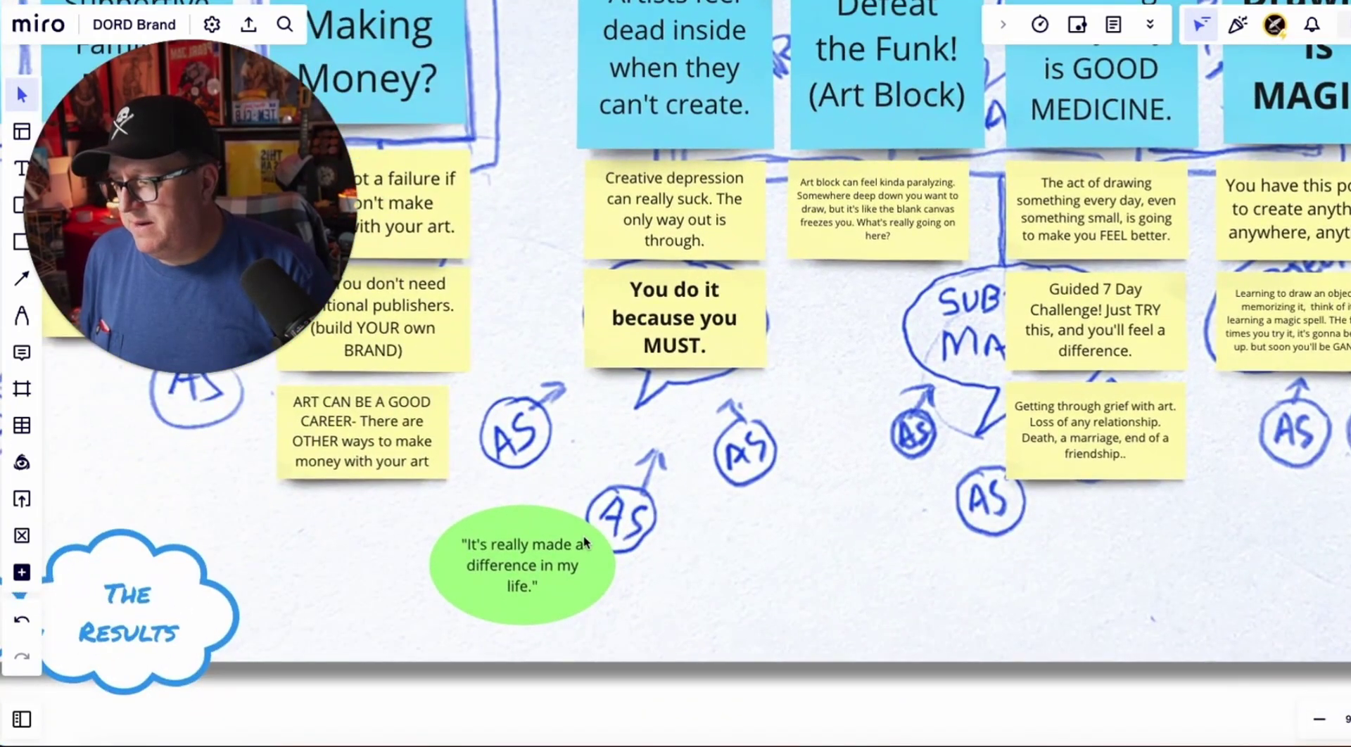
{"action": "scroll", "coordinate": [584, 542], "scroll_direction": "up", "scroll_amount": 5}
{"action": "left_click_drag", "start_coordinate": [714, 504], "coordinate": [749, 496]}
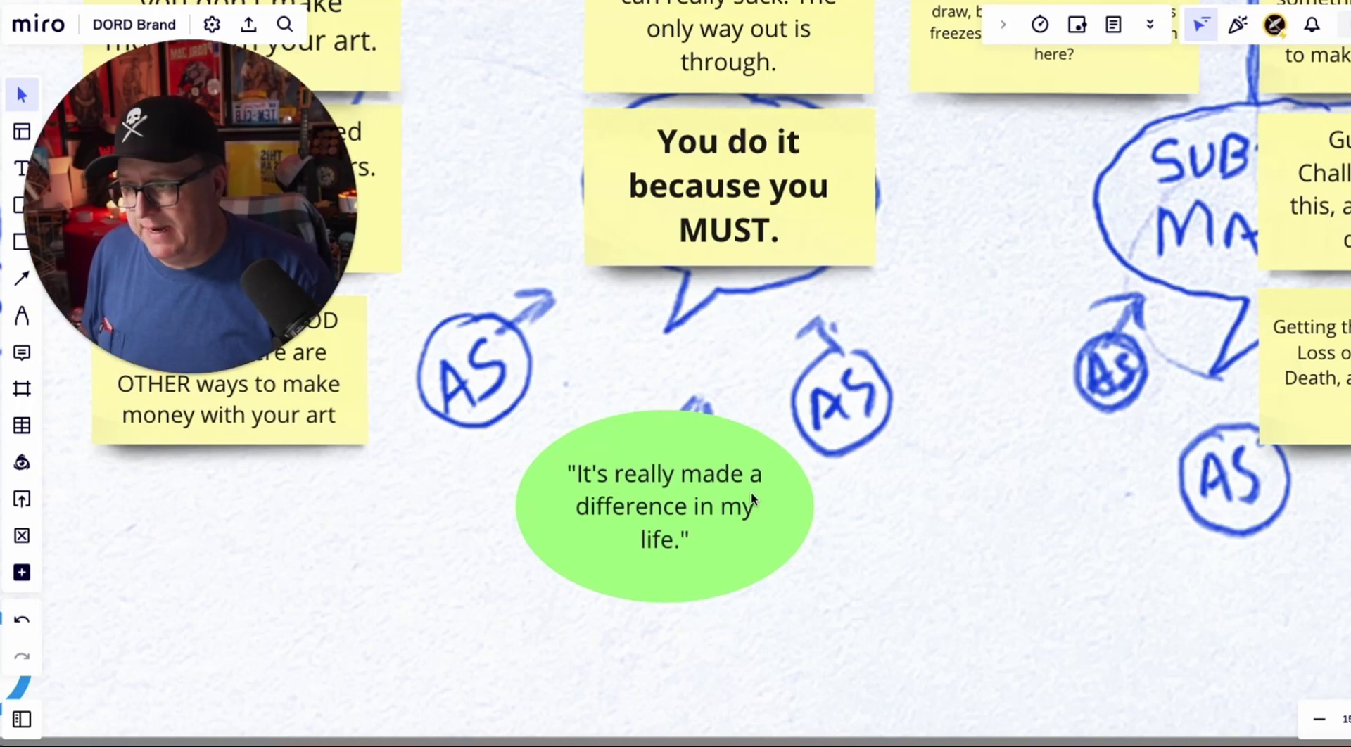
{"action": "scroll", "coordinate": [750, 497], "scroll_direction": "down", "scroll_amount": 3}
{"action": "left_click_drag", "start_coordinate": [754, 494], "coordinate": [721, 530]}
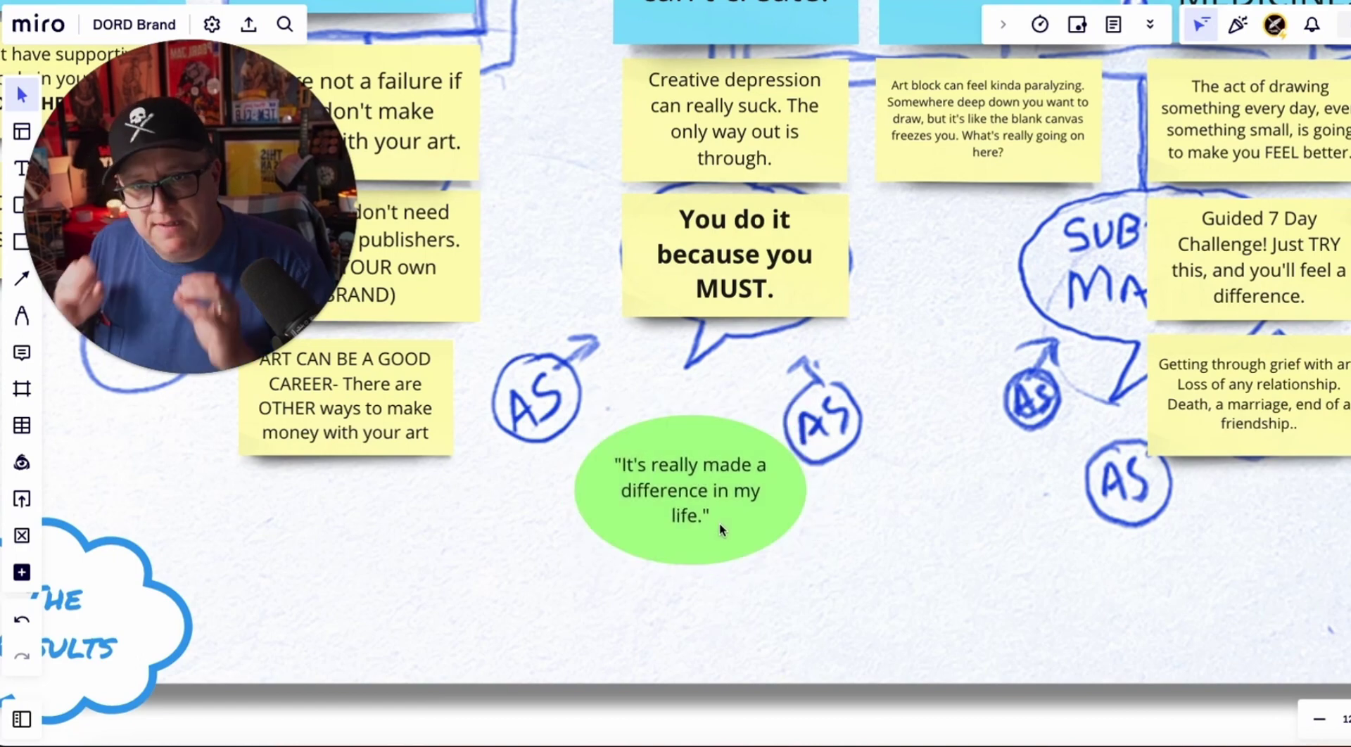
{"action": "scroll", "coordinate": [720, 530], "scroll_direction": "up", "scroll_amount": 5}
{"action": "mouse_move", "coordinate": [718, 464]}
{"action": "left_mouse_down"}
{"action": "mouse_move", "coordinate": [833, 462]}
{"action": "mouse_move", "coordinate": [717, 470]}
{"action": "left_mouse_up"}
{"action": "scroll", "coordinate": [716, 470], "scroll_direction": "down", "scroll_amount": 5}
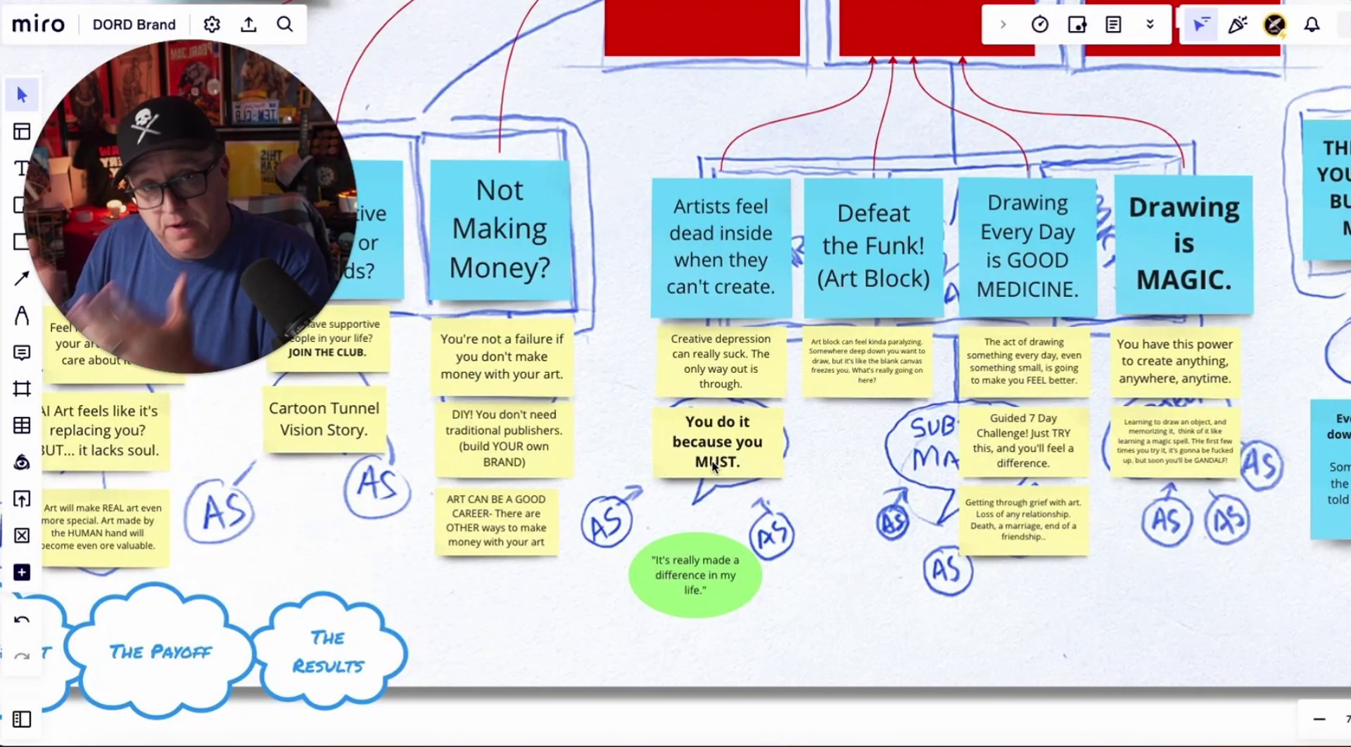
Step: Read the "STAY SHARP" theme beside the Realm of Relevancy frame, with its craft study, exercises, reviews and tutorials topics
{"action": "scroll", "coordinate": [713, 466], "scroll_direction": "down", "scroll_amount": 1}
{"action": "scroll", "coordinate": [714, 466], "scroll_direction": "down", "scroll_amount": 5}
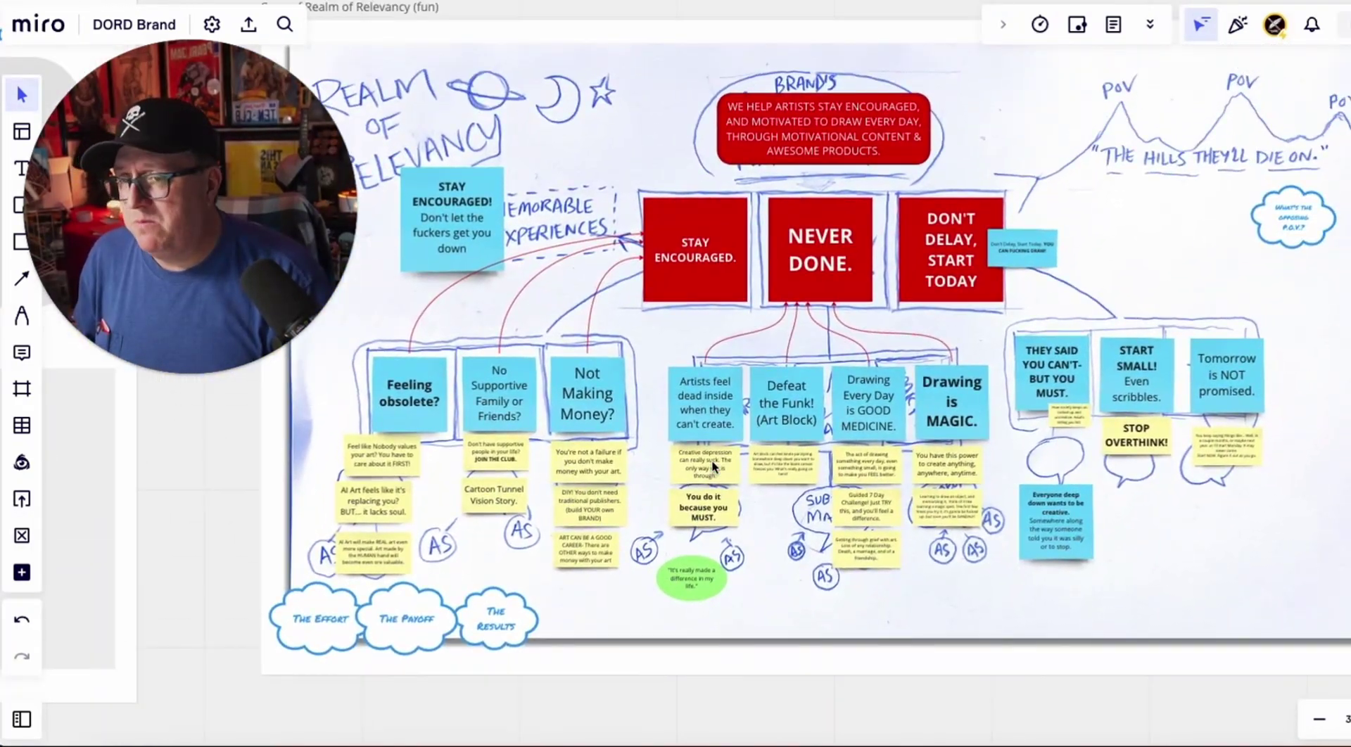
{"action": "scroll", "coordinate": [714, 466], "scroll_direction": "down", "scroll_amount": 3}
{"action": "scroll", "coordinate": [714, 466], "scroll_direction": "right", "scroll_amount": 5}
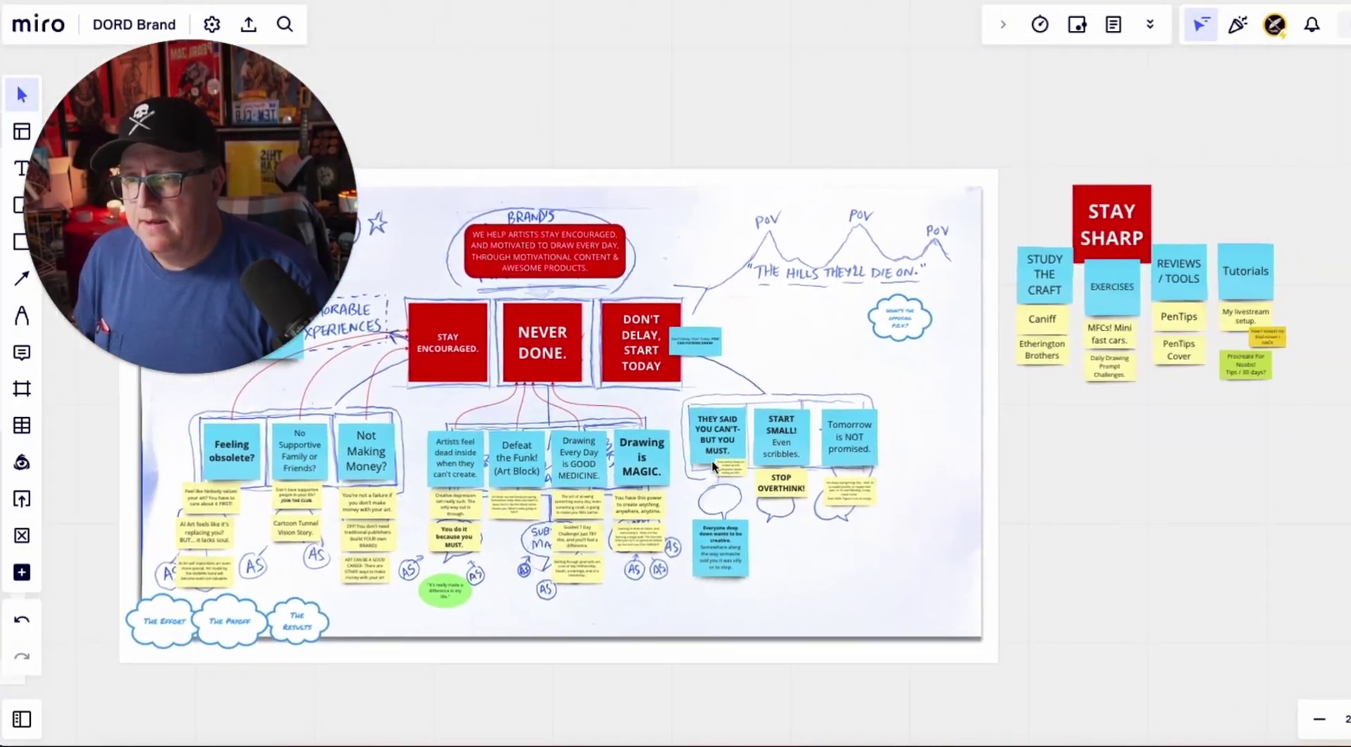
{"action": "scroll", "coordinate": [1114, 266], "scroll_direction": "up", "scroll_amount": 3}
{"action": "scroll", "coordinate": [1114, 266], "scroll_direction": "up", "scroll_amount": 2}
{"action": "scroll", "coordinate": [1115, 266], "scroll_direction": "right", "scroll_amount": 3}
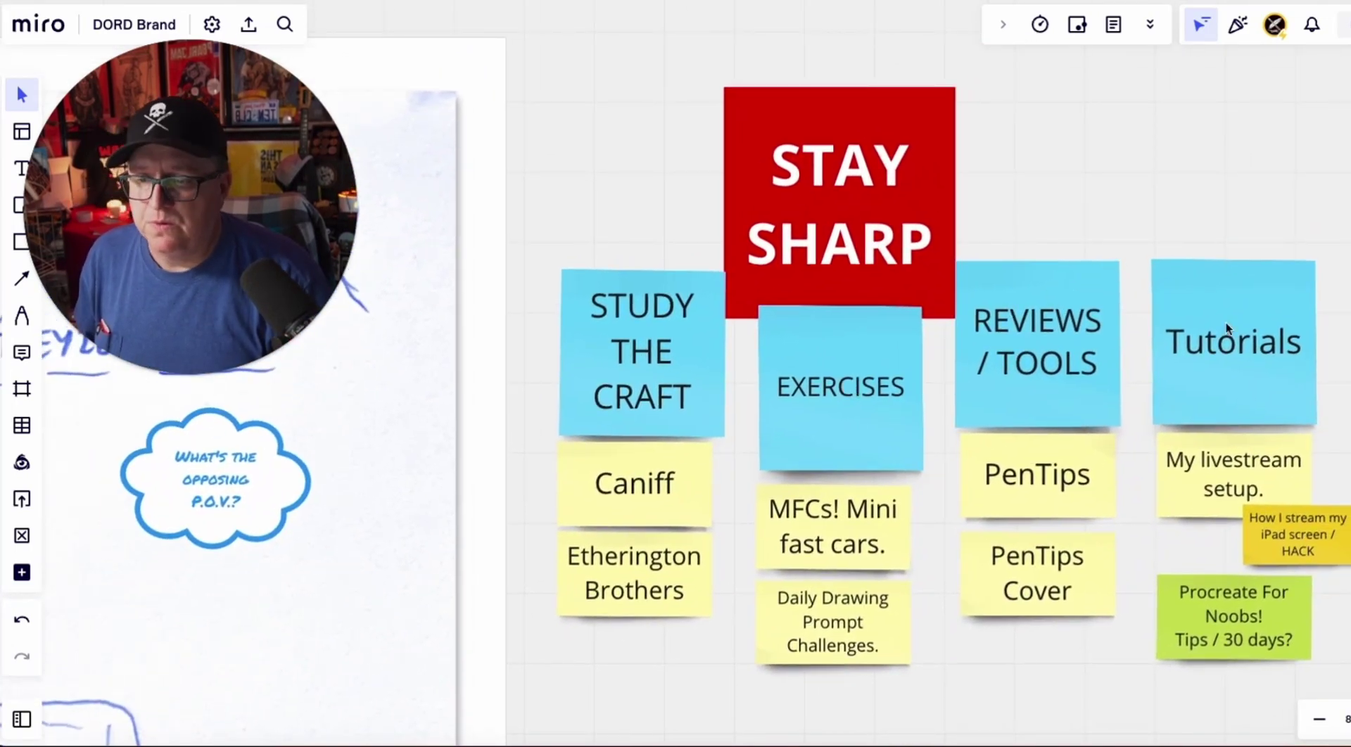
{"action": "scroll", "coordinate": [1226, 323], "scroll_direction": "down", "scroll_amount": 5}
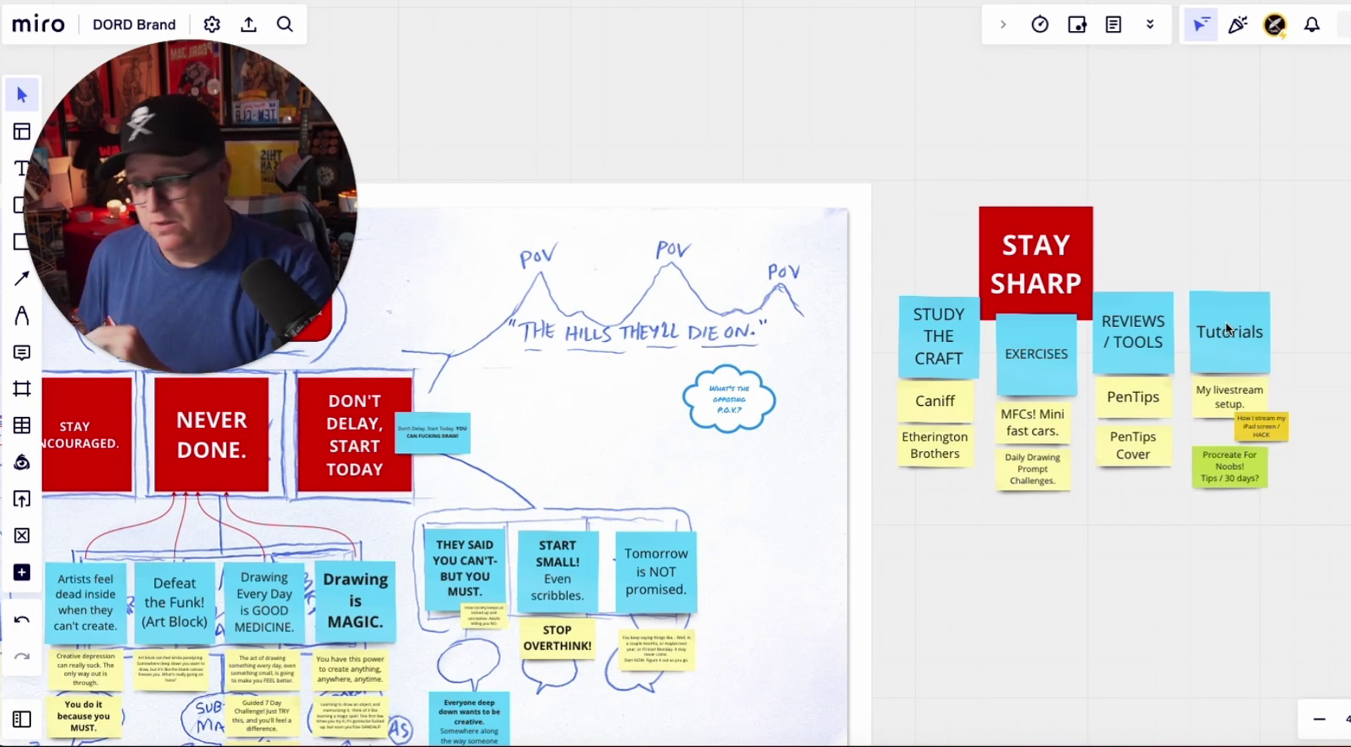
{"action": "scroll", "coordinate": [1226, 322], "scroll_direction": "left", "scroll_amount": 5}
{"action": "scroll", "coordinate": [1226, 323], "scroll_direction": "down", "scroll_amount": 3}
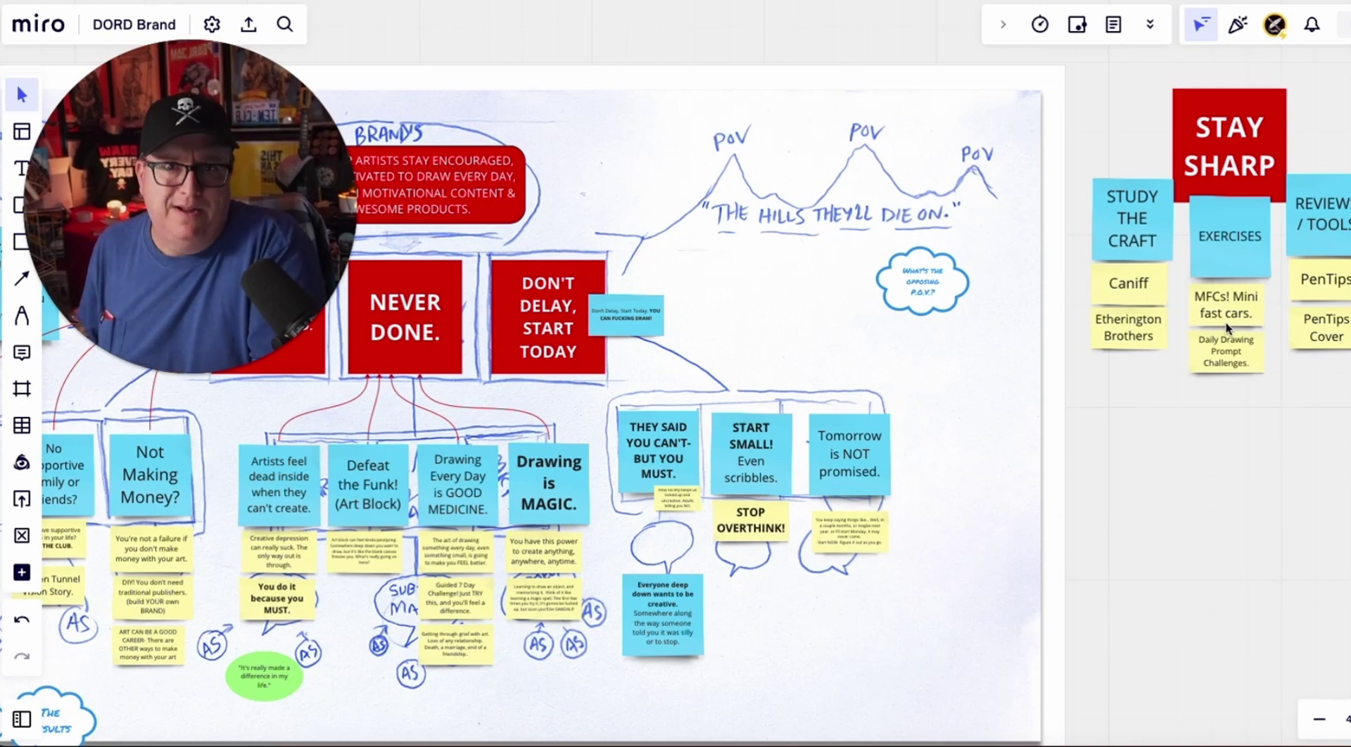
Step: Examine the goal columns of the "DRAW or DIE Q2 OKR SET." table in the Q2 2023 frame
{"action": "scroll", "coordinate": [1226, 322], "scroll_direction": "left", "scroll_amount": 10}
{"action": "scroll", "coordinate": [1226, 323], "scroll_direction": "down", "scroll_amount": 5}
{"action": "scroll", "coordinate": [1226, 322], "scroll_direction": "down", "scroll_amount": 8}
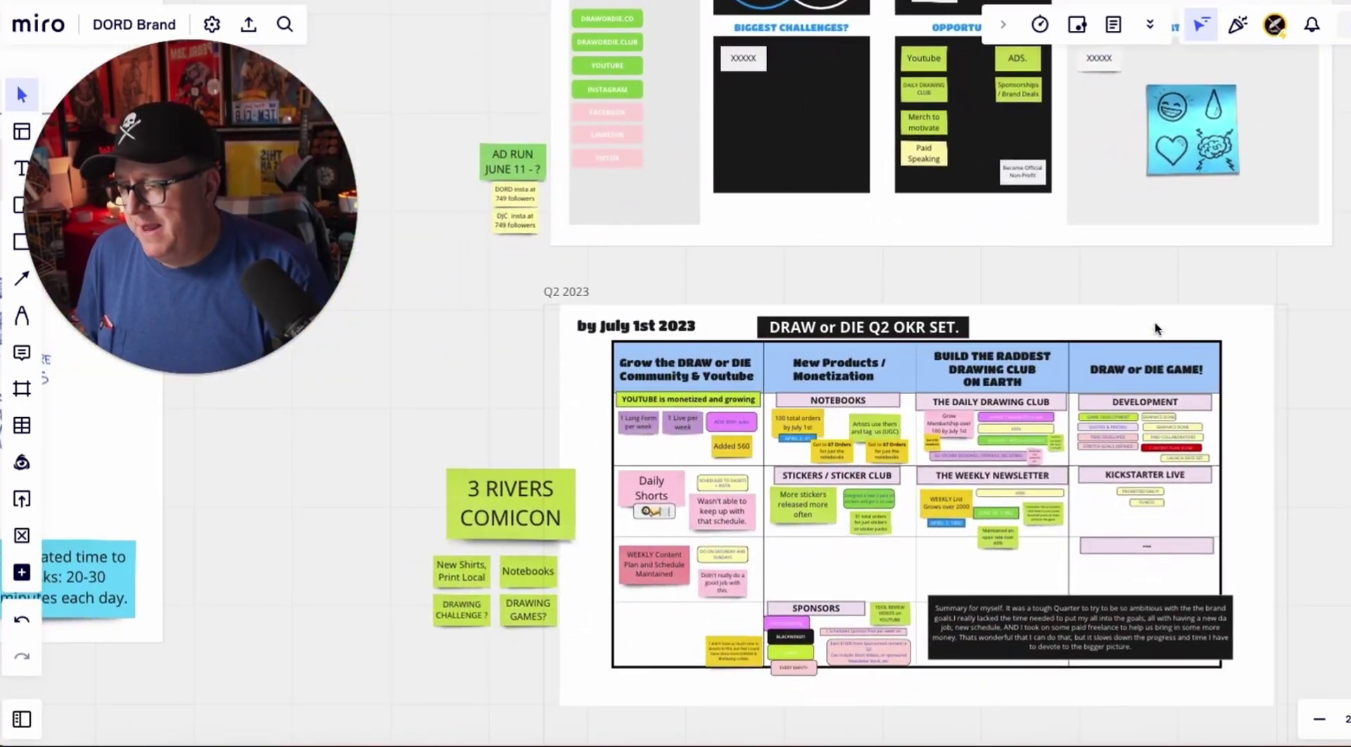
{"action": "scroll", "coordinate": [1169, 363], "scroll_direction": "up", "scroll_amount": 5}
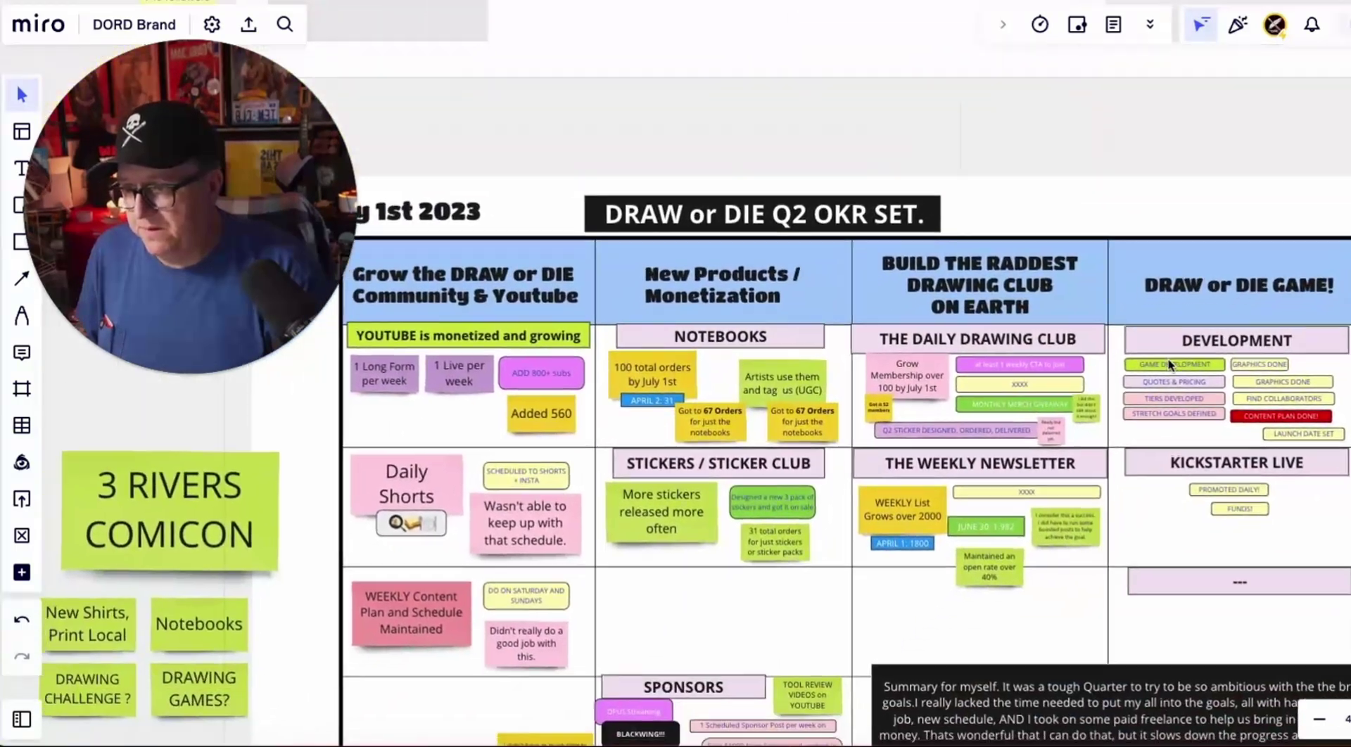
{"action": "scroll", "coordinate": [1168, 363], "scroll_direction": "down", "scroll_amount": 2}
{"action": "scroll", "coordinate": [1168, 363], "scroll_direction": "up", "scroll_amount": 6}
{"action": "scroll", "coordinate": [1168, 365], "scroll_direction": "down", "scroll_amount": 3}
{"action": "scroll", "coordinate": [1170, 365], "scroll_direction": "up", "scroll_amount": 1}
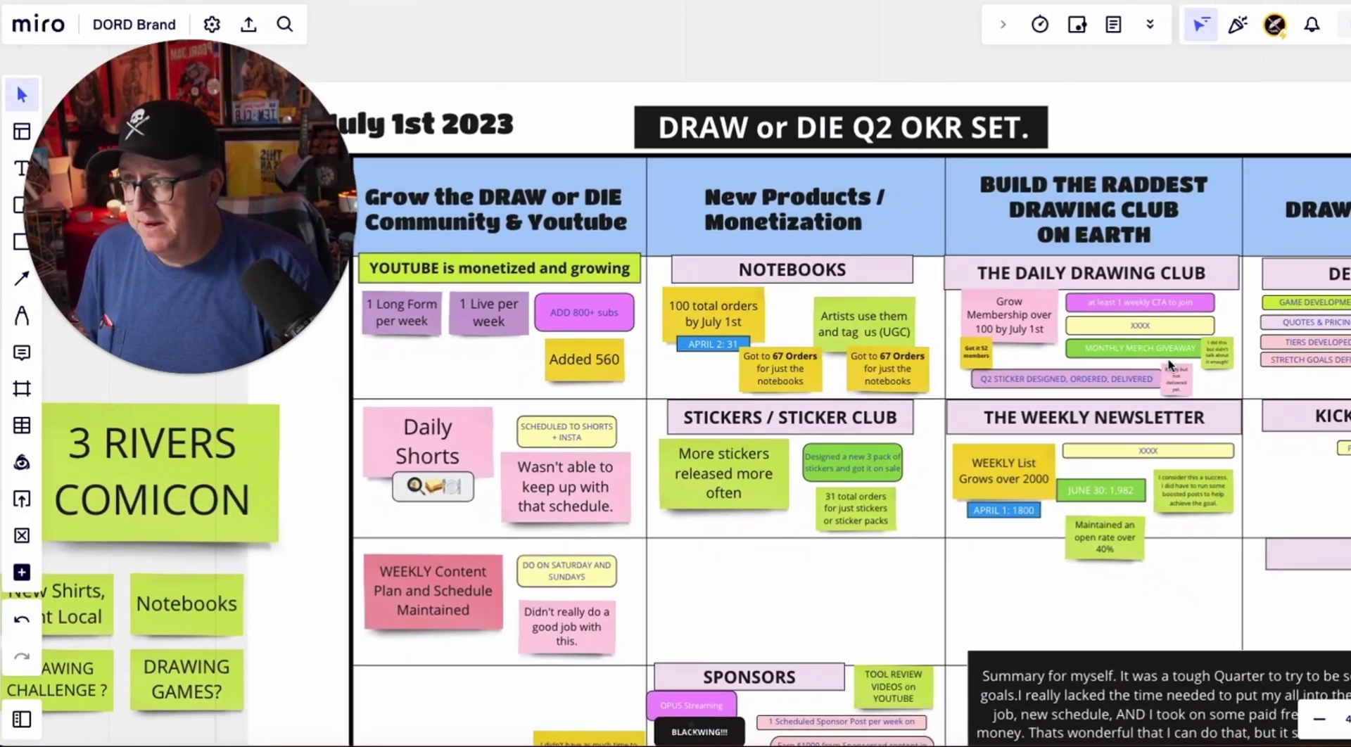
{"action": "scroll", "coordinate": [1170, 364], "scroll_direction": "down", "scroll_amount": 3}
{"action": "scroll", "coordinate": [1171, 365], "scroll_direction": "up", "scroll_amount": 2}
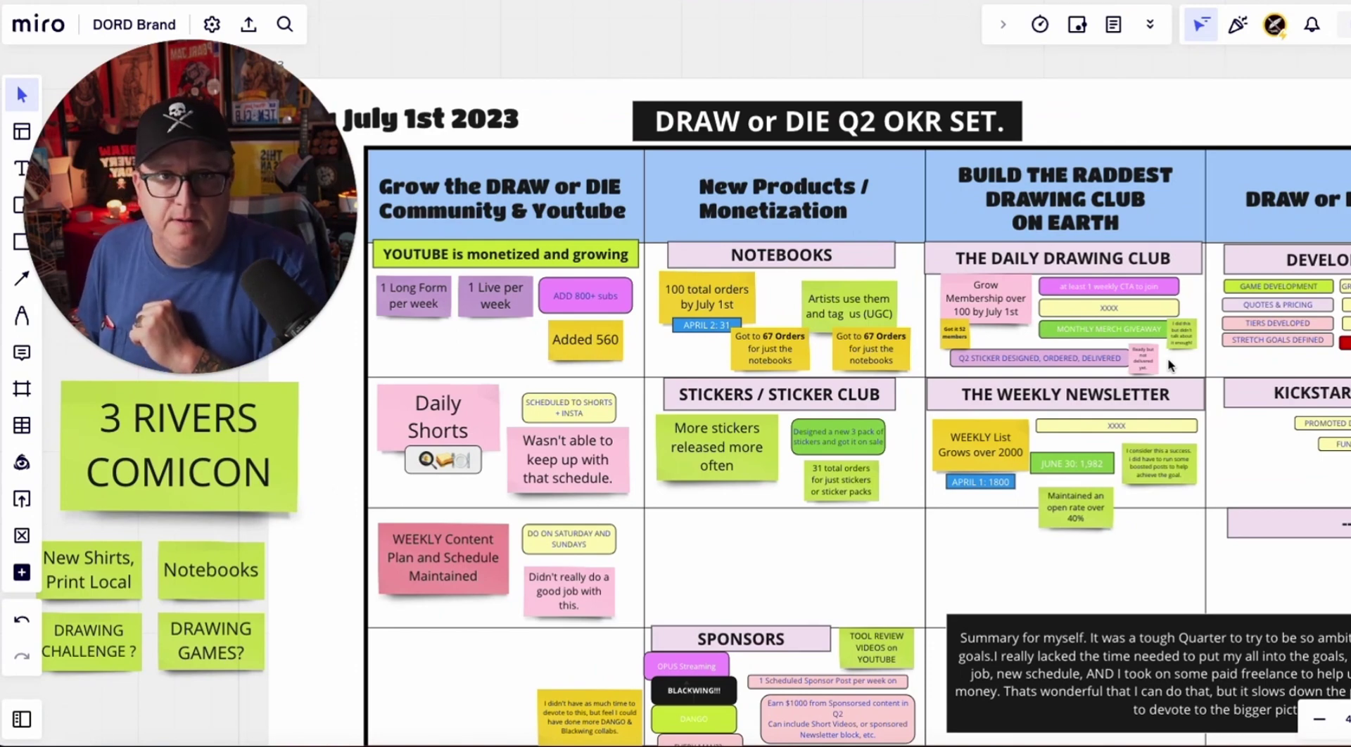
{"action": "scroll", "coordinate": [1049, 585], "scroll_direction": "right", "scroll_amount": 2}
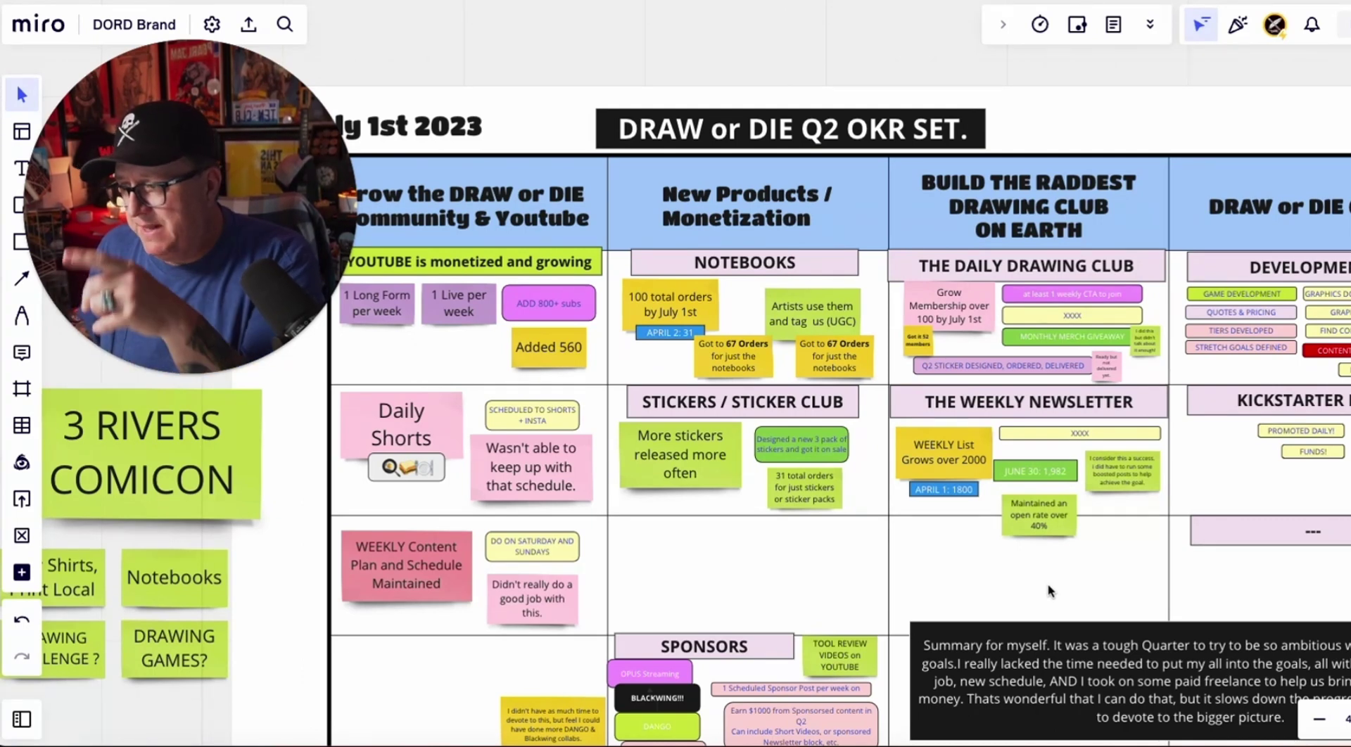
Step: Recolour the "More stickers released more often" note light yellow
{"action": "scroll", "coordinate": [831, 552], "scroll_direction": "left", "scroll_amount": 2}
{"action": "scroll", "coordinate": [830, 553], "scroll_direction": "down", "scroll_amount": 2}
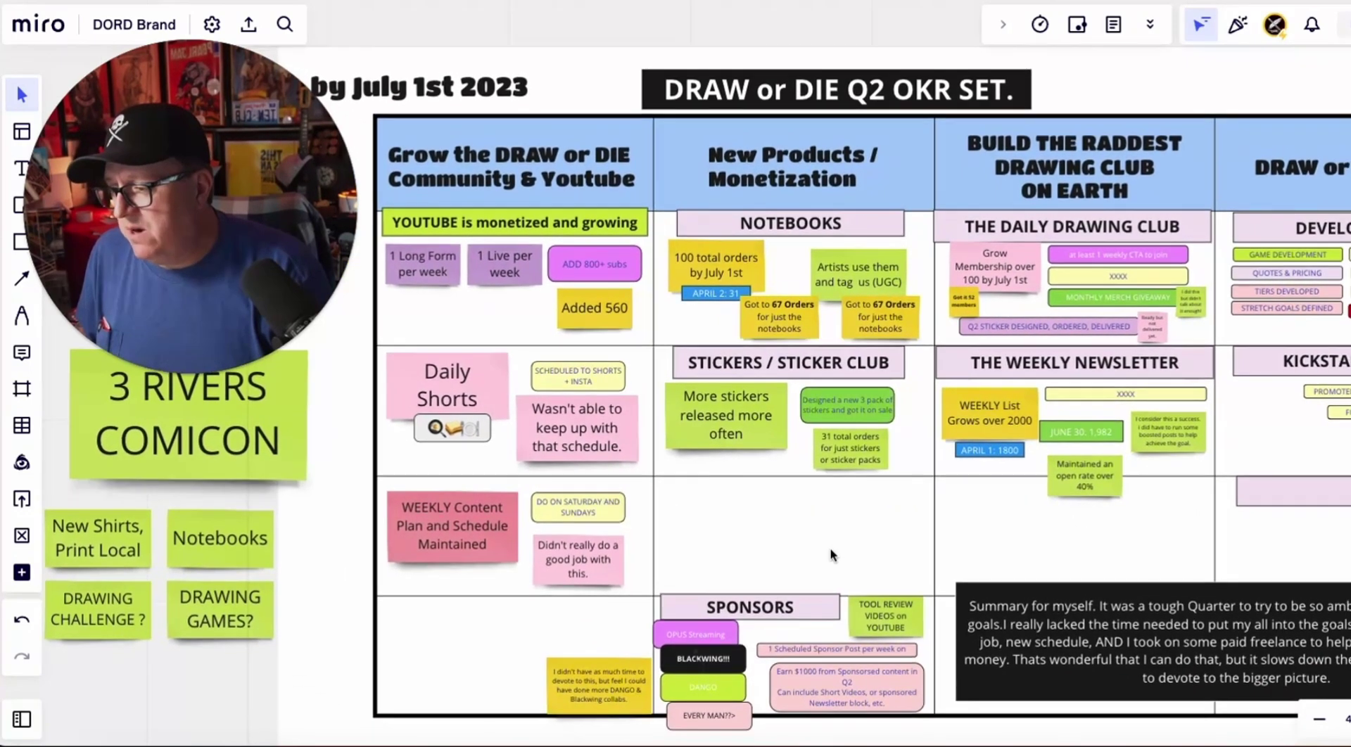
{"action": "left_click", "coordinate": [732, 413]}
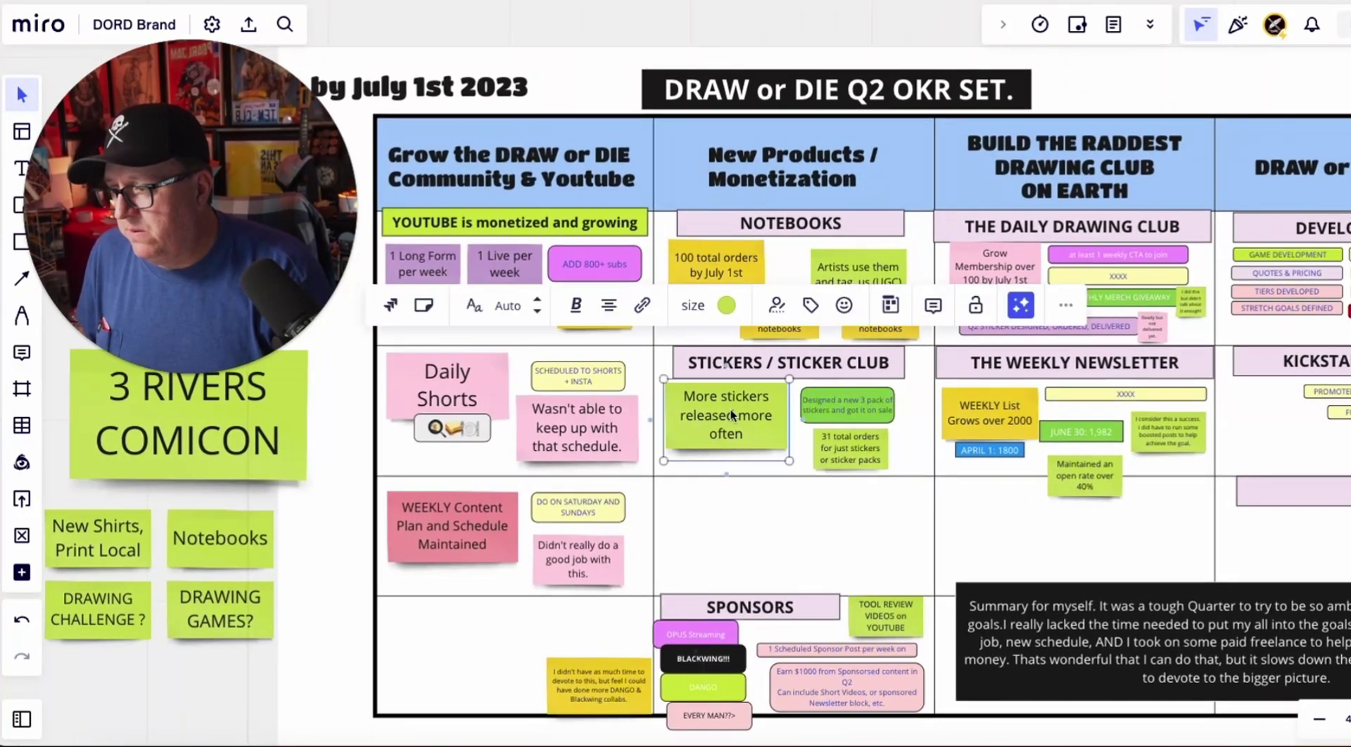
{"action": "left_click", "coordinate": [727, 305]}
{"action": "left_click", "coordinate": [717, 352]}
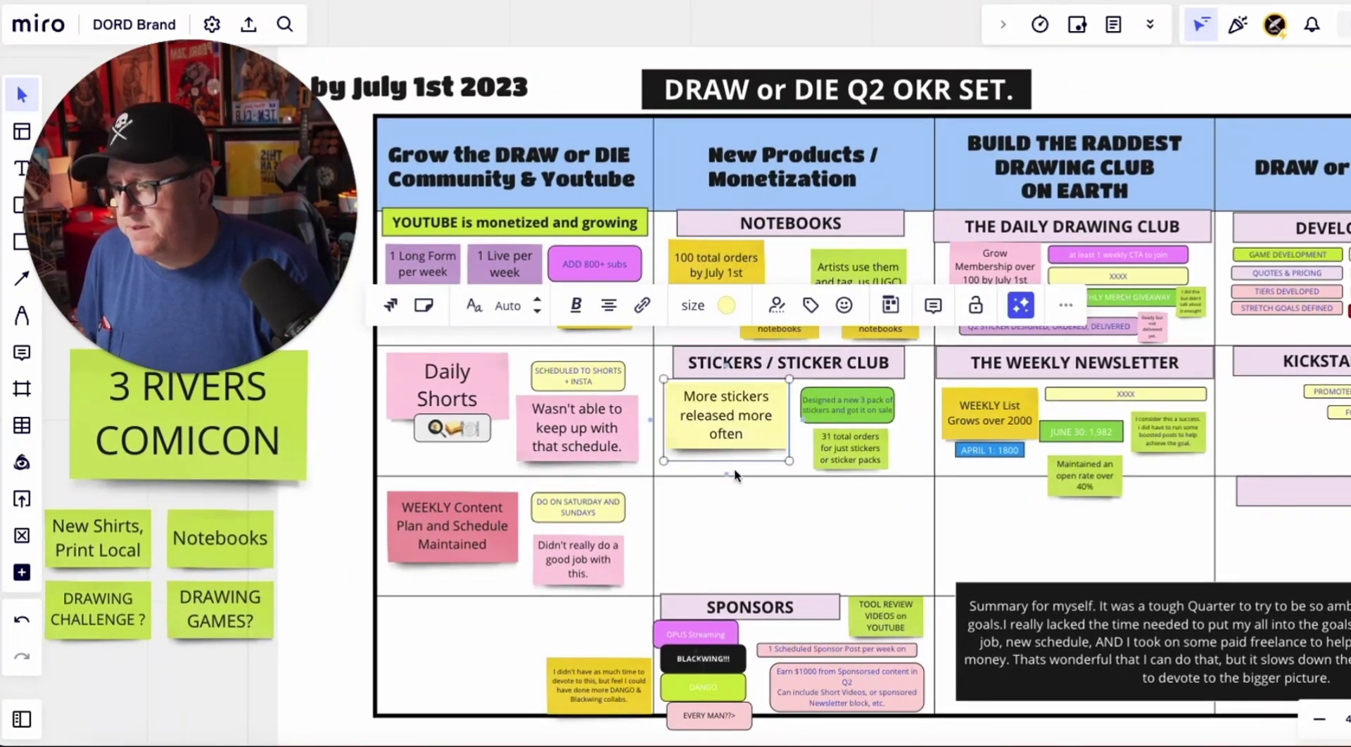
Step: Change the fill of the "More stickers released more often" note to purple and deselect it
{"action": "left_click", "coordinate": [726, 305]}
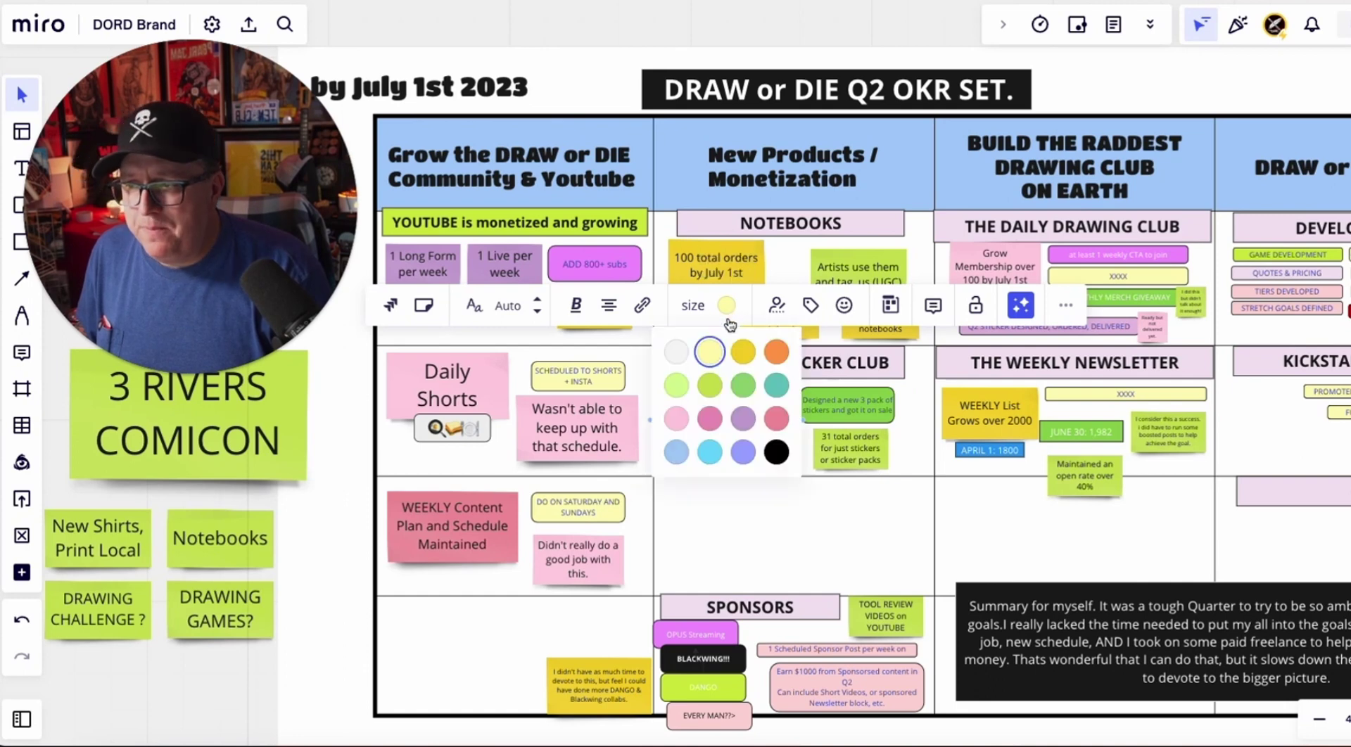
{"action": "left_click", "coordinate": [739, 425]}
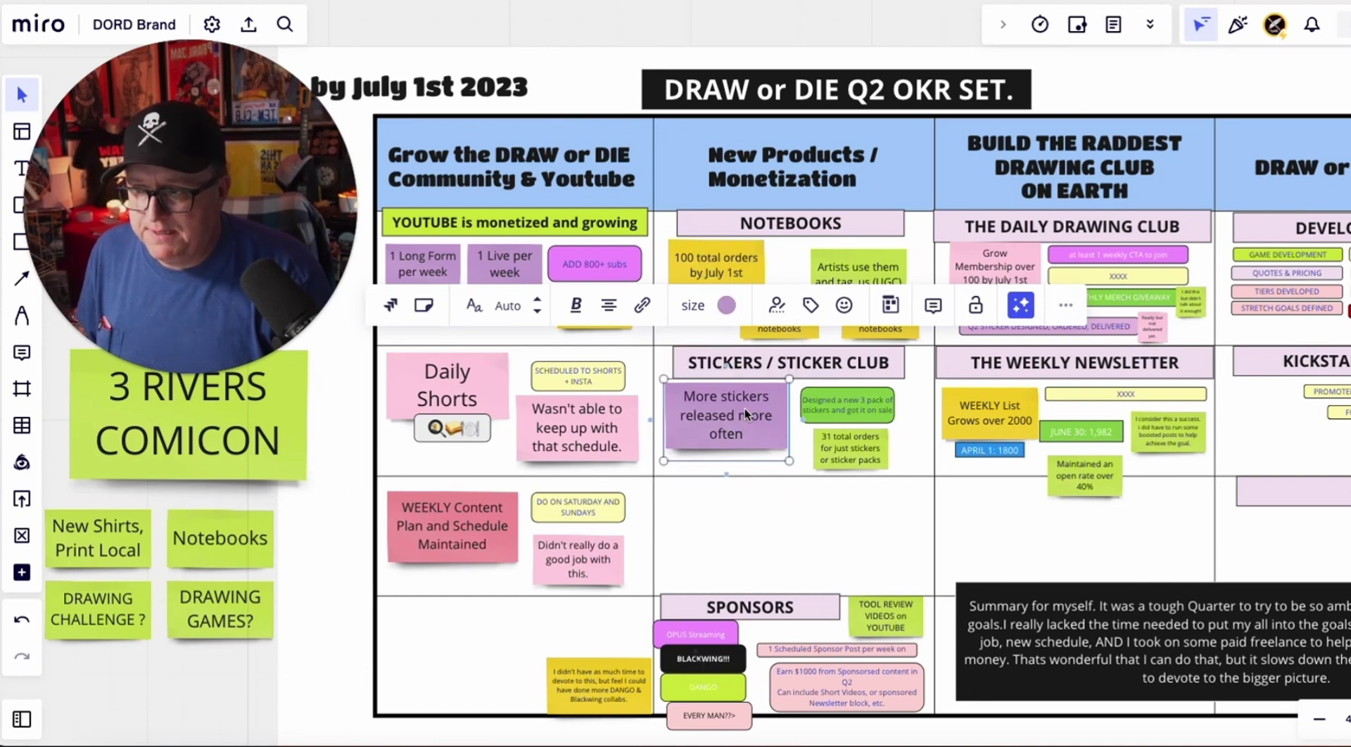
{"action": "left_click", "coordinate": [726, 306]}
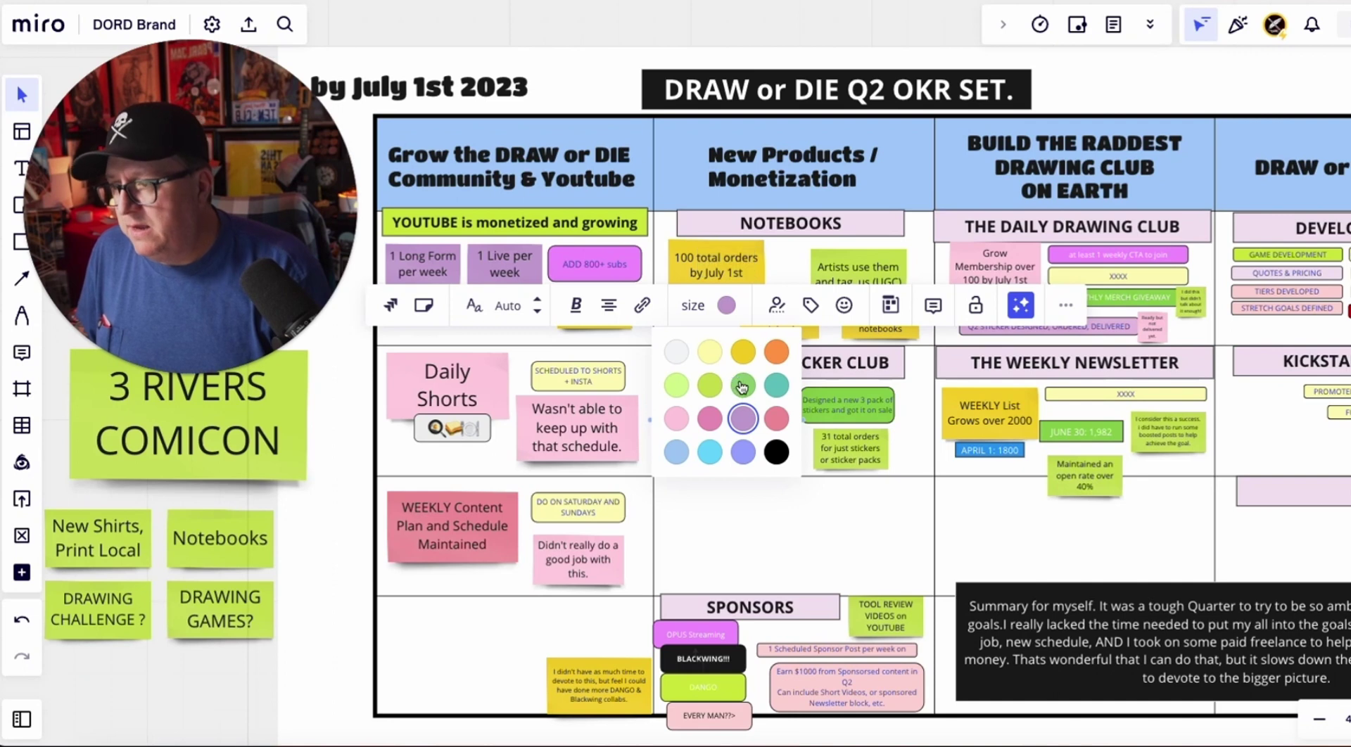
{"action": "left_click", "coordinate": [743, 507]}
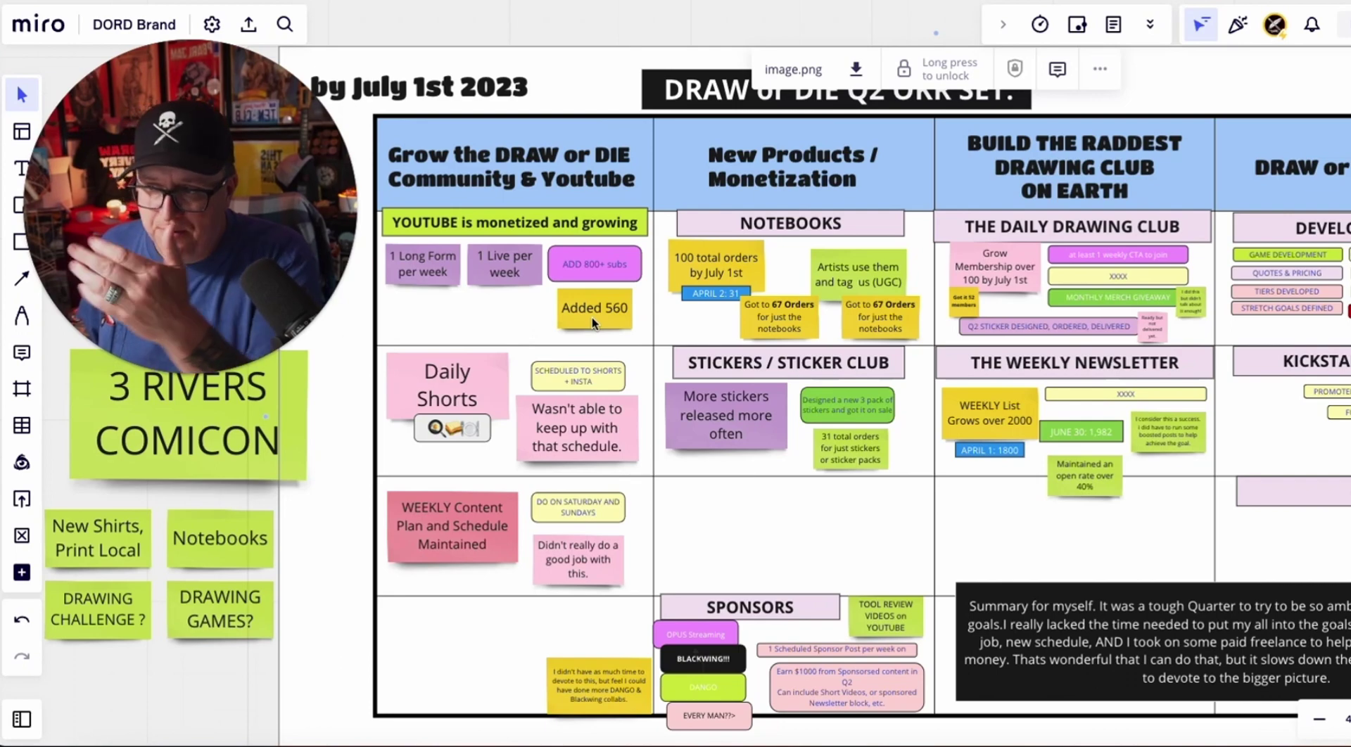
Step: Read the "YOUTUBE is monetized and growing" objective with its weekly video, live stream and subscriber notes
{"action": "scroll", "coordinate": [593, 318], "scroll_direction": "up", "scroll_amount": 2}
{"action": "scroll", "coordinate": [592, 318], "scroll_direction": "left", "scroll_amount": 2}
{"action": "scroll", "coordinate": [632, 295], "scroll_direction": "left", "scroll_amount": 2}
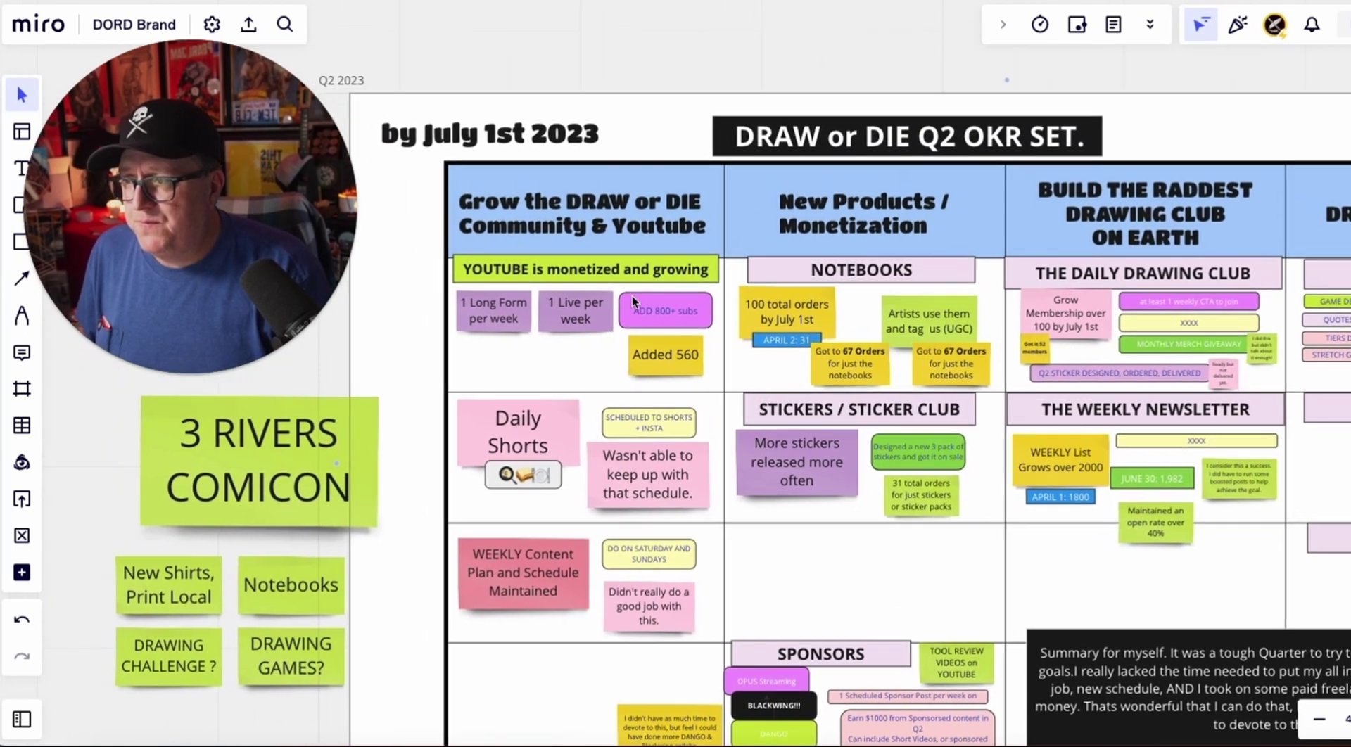
{"action": "scroll", "coordinate": [644, 305], "scroll_direction": "up", "scroll_amount": 3}
{"action": "scroll", "coordinate": [645, 304], "scroll_direction": "left", "scroll_amount": 1}
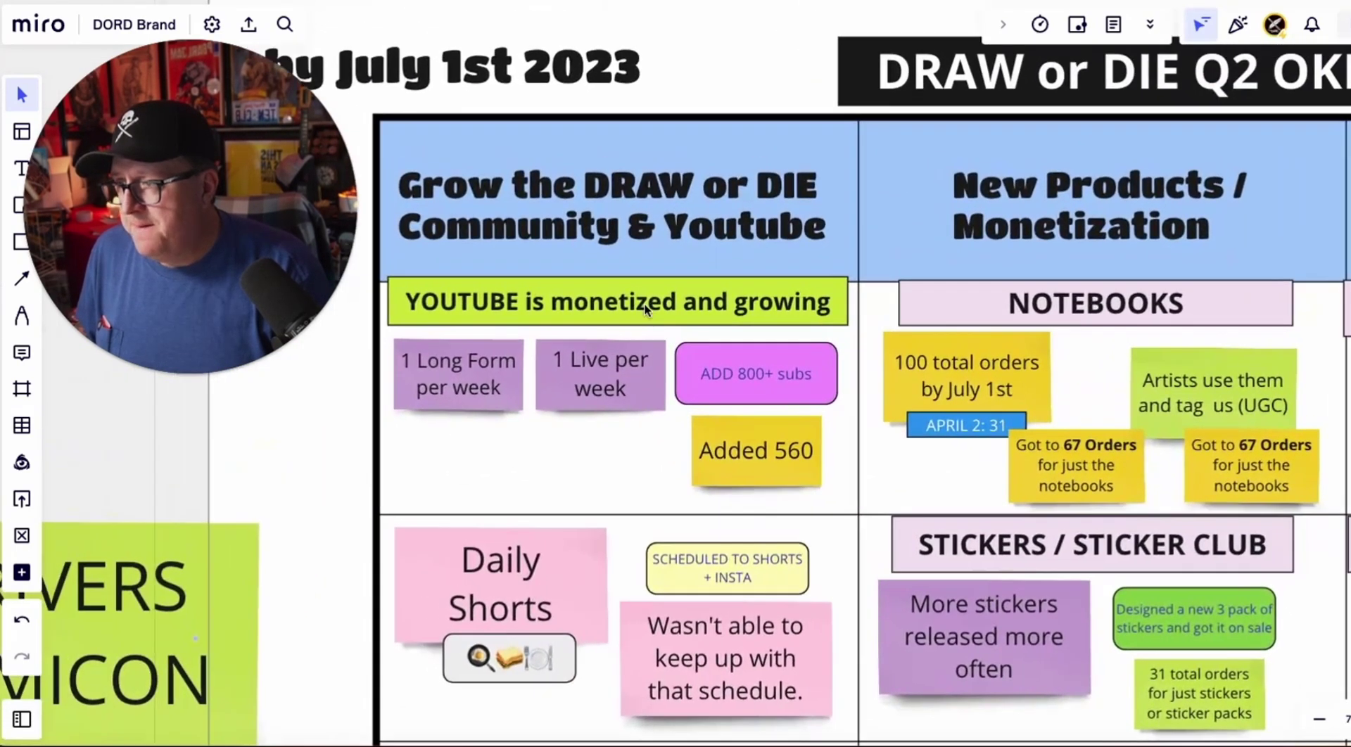
{"action": "scroll", "coordinate": [645, 304], "scroll_direction": "up", "scroll_amount": 3}
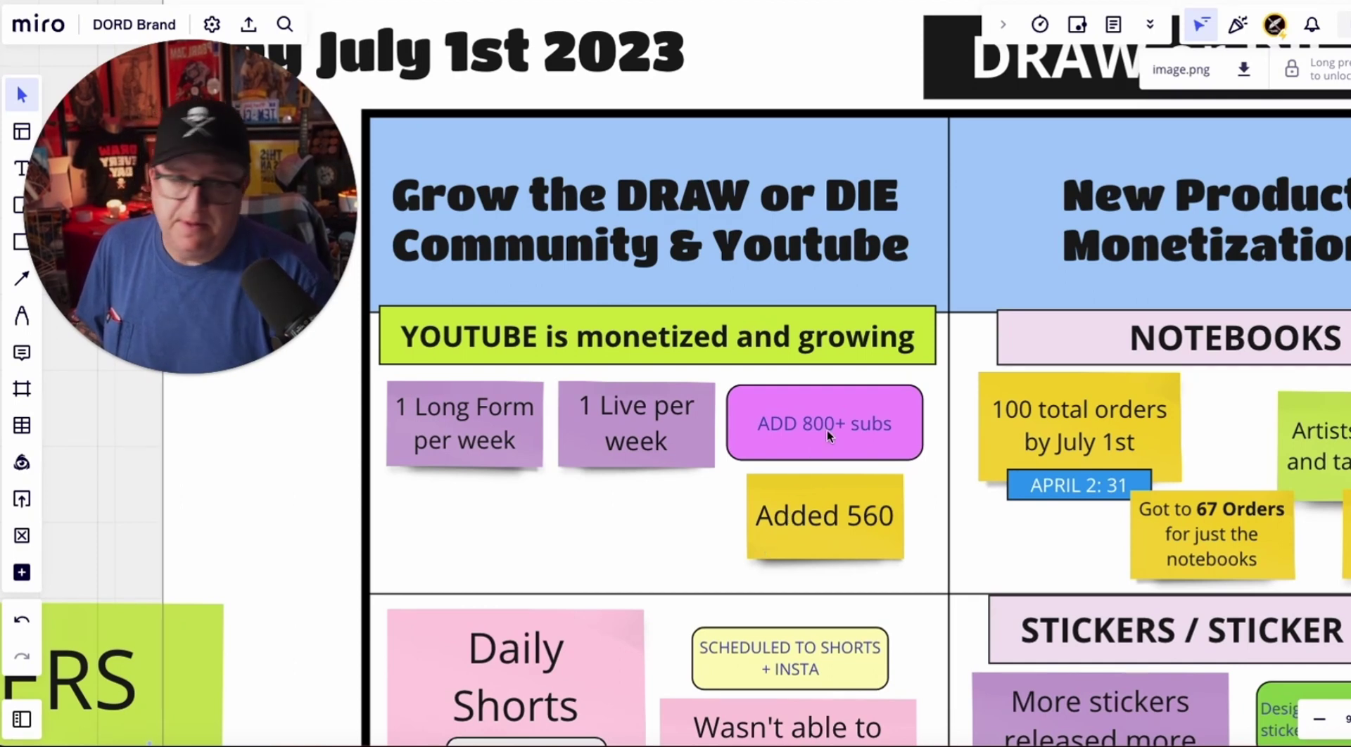
{"action": "scroll", "coordinate": [796, 442], "scroll_direction": "down", "scroll_amount": 2}
{"action": "scroll", "coordinate": [797, 442], "scroll_direction": "left", "scroll_amount": 2}
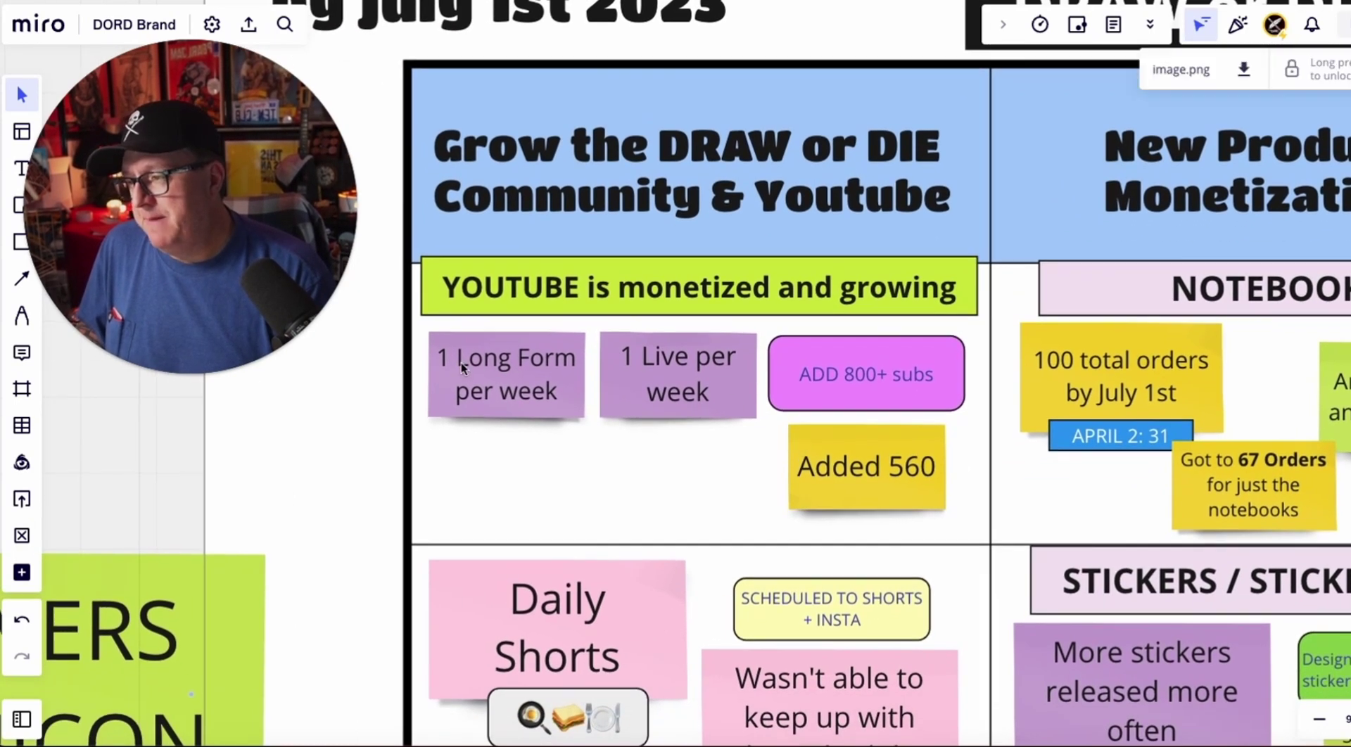
Step: Recolour the "1 Long Form per week" and "1 Live per week" notes dark pink
{"action": "left_click", "coordinate": [487, 360]}
{"action": "left_click", "coordinate": [508, 255]}
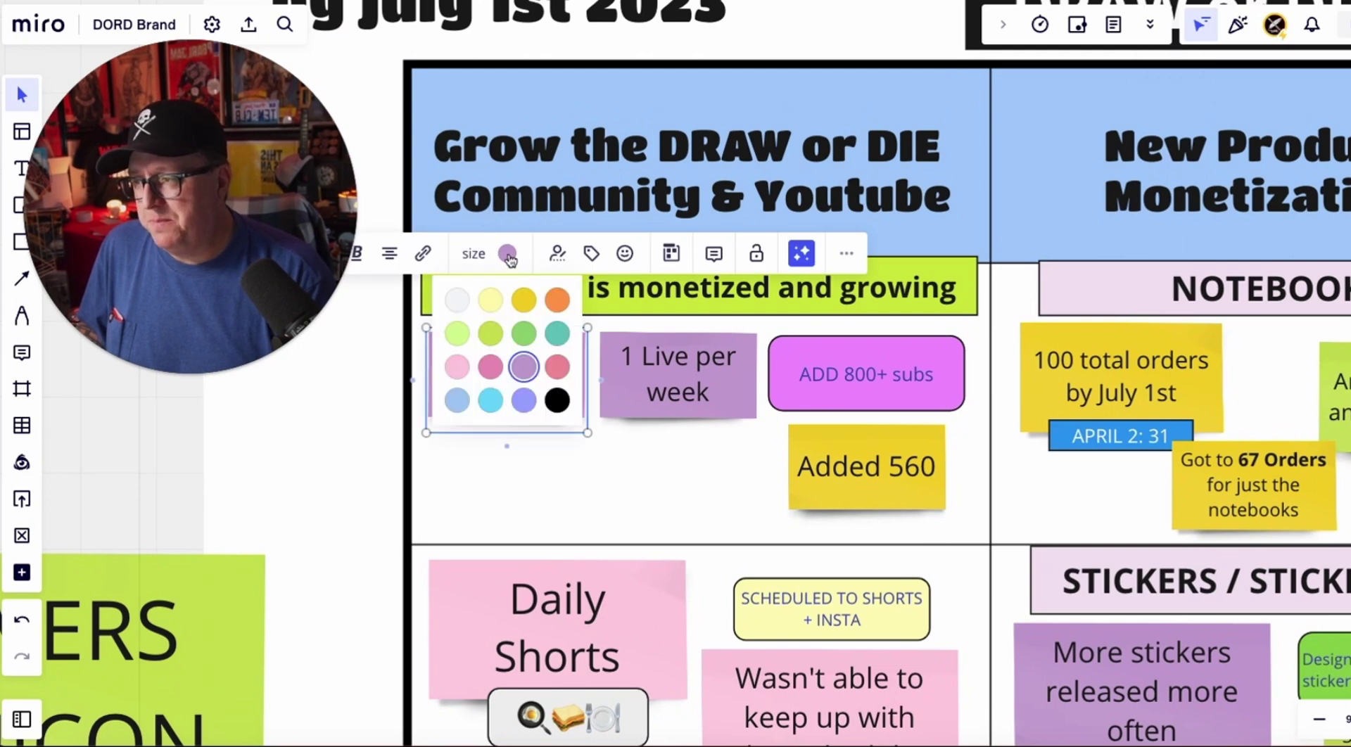
{"action": "left_click", "coordinate": [491, 367]}
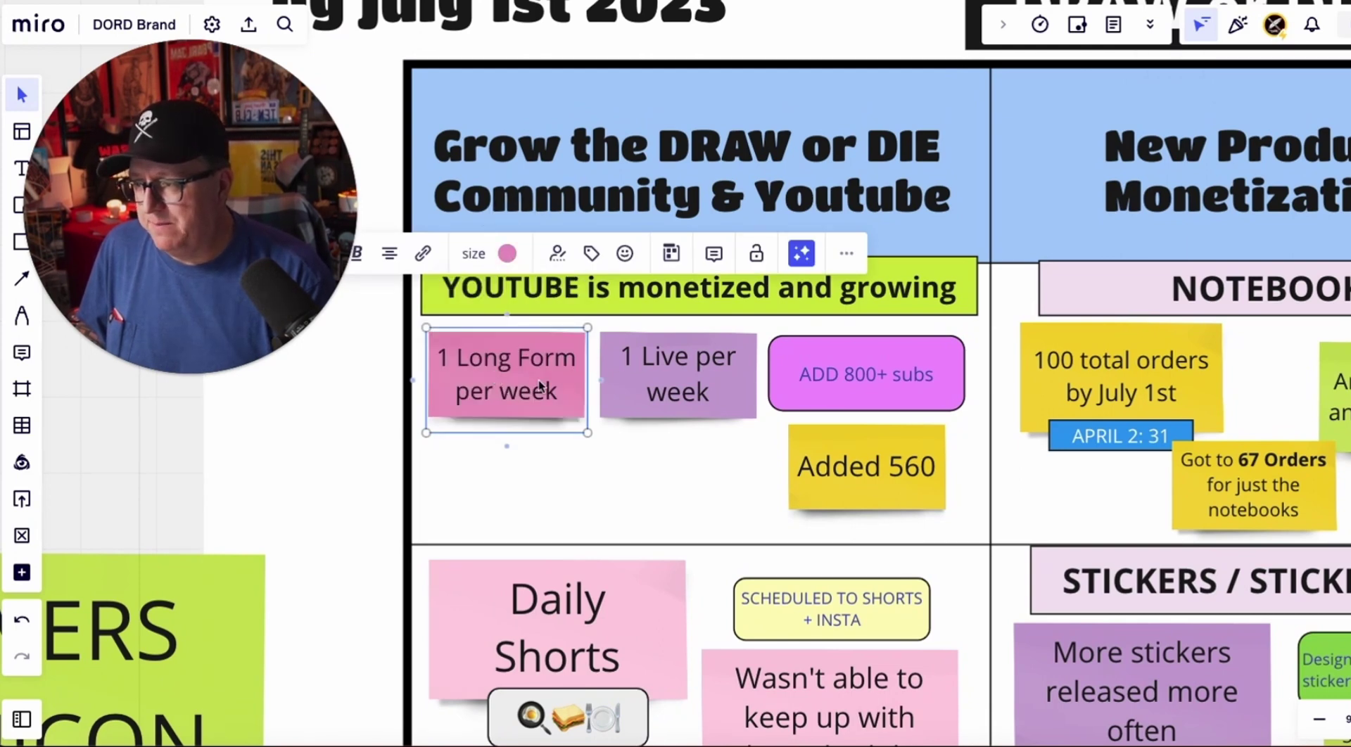
{"action": "left_click", "coordinate": [685, 376]}
{"action": "left_click", "coordinate": [680, 252]}
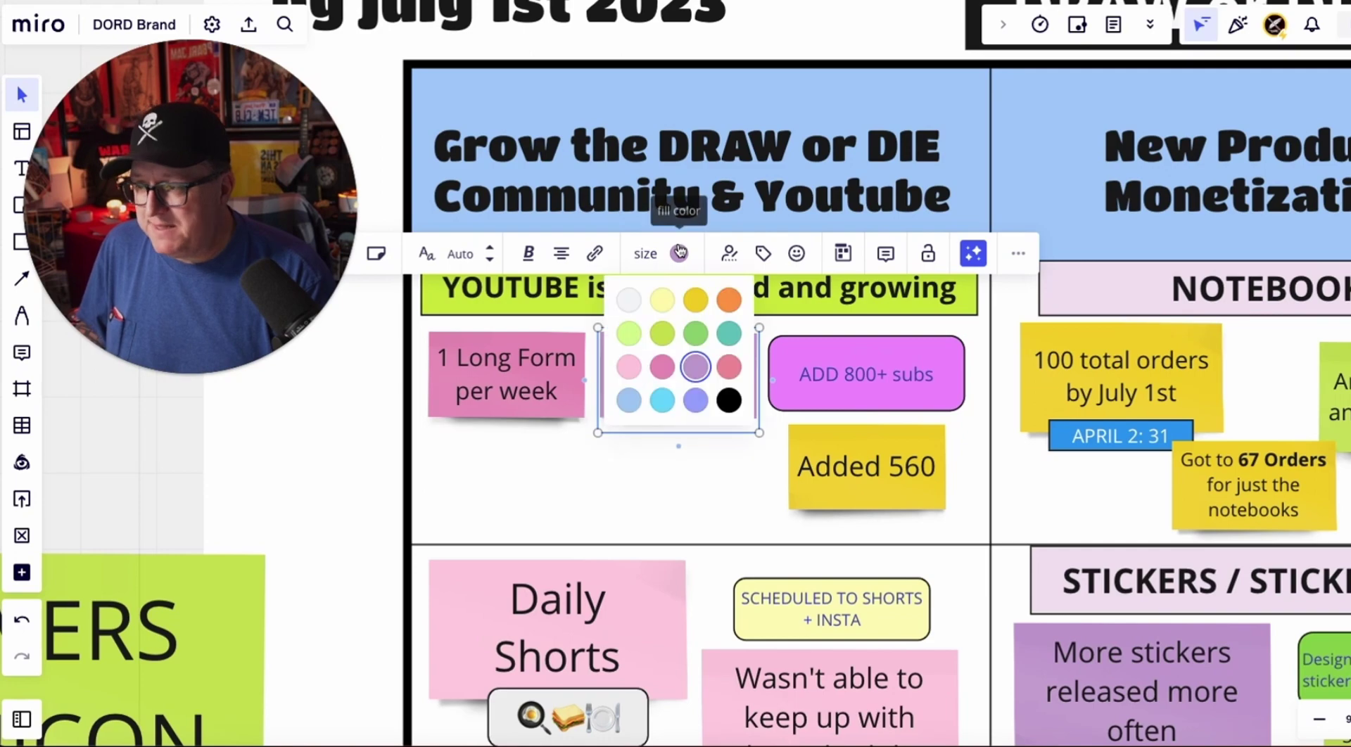
{"action": "left_click", "coordinate": [662, 366]}
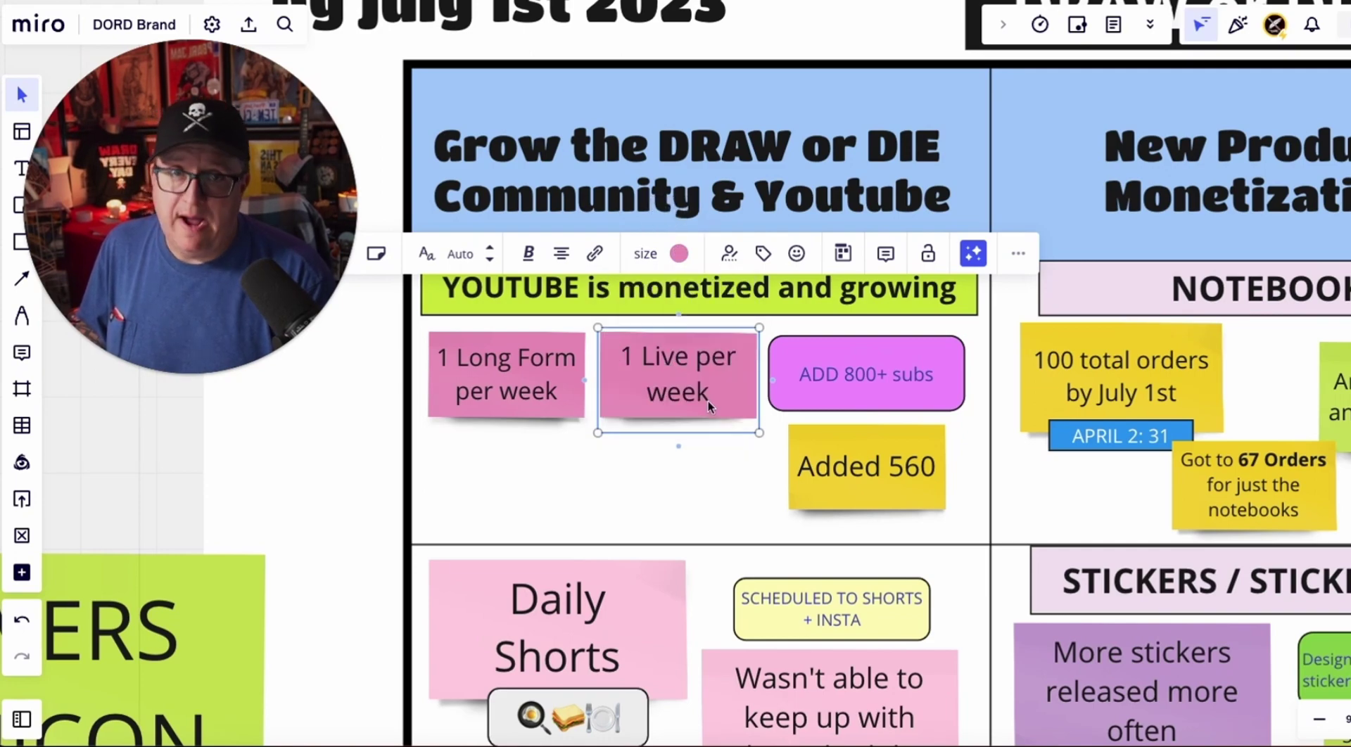
Step: In the Daily Shorts row, nudge the pink "Wasn't able to keep up with that schedule." note slightly down and left
{"action": "scroll", "coordinate": [708, 401], "scroll_direction": "down", "scroll_amount": 5}
{"action": "scroll", "coordinate": [709, 407], "scroll_direction": "down", "scroll_amount": 1}
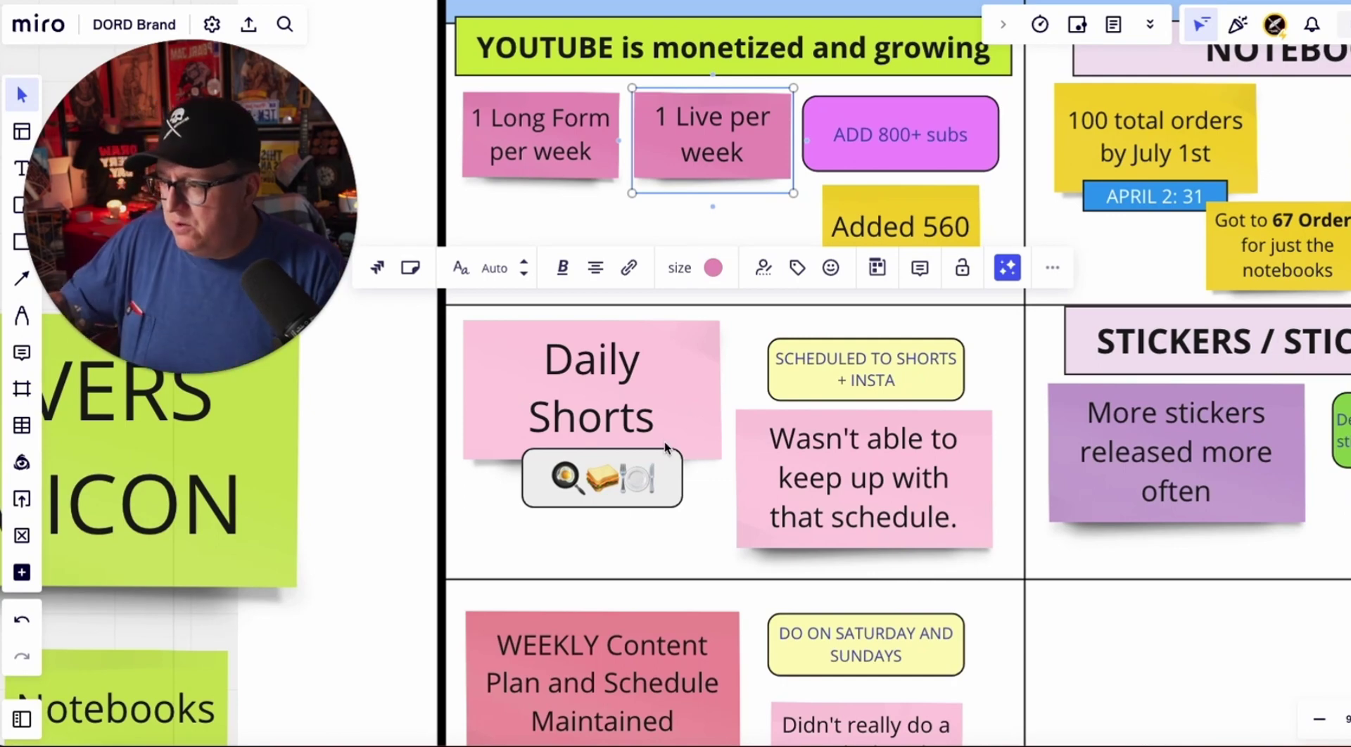
{"action": "scroll", "coordinate": [572, 482], "scroll_direction": "up", "scroll_amount": 5}
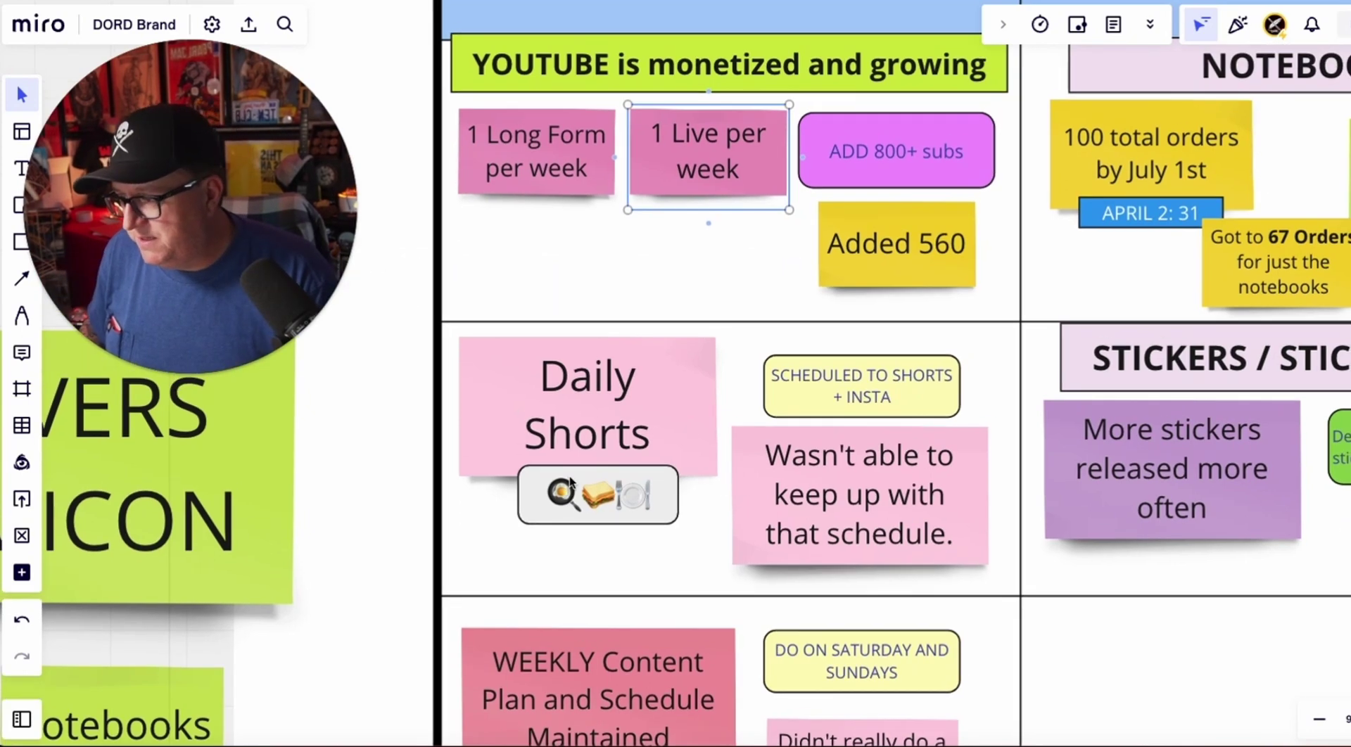
{"action": "scroll", "coordinate": [579, 498], "scroll_direction": "left", "scroll_amount": 1}
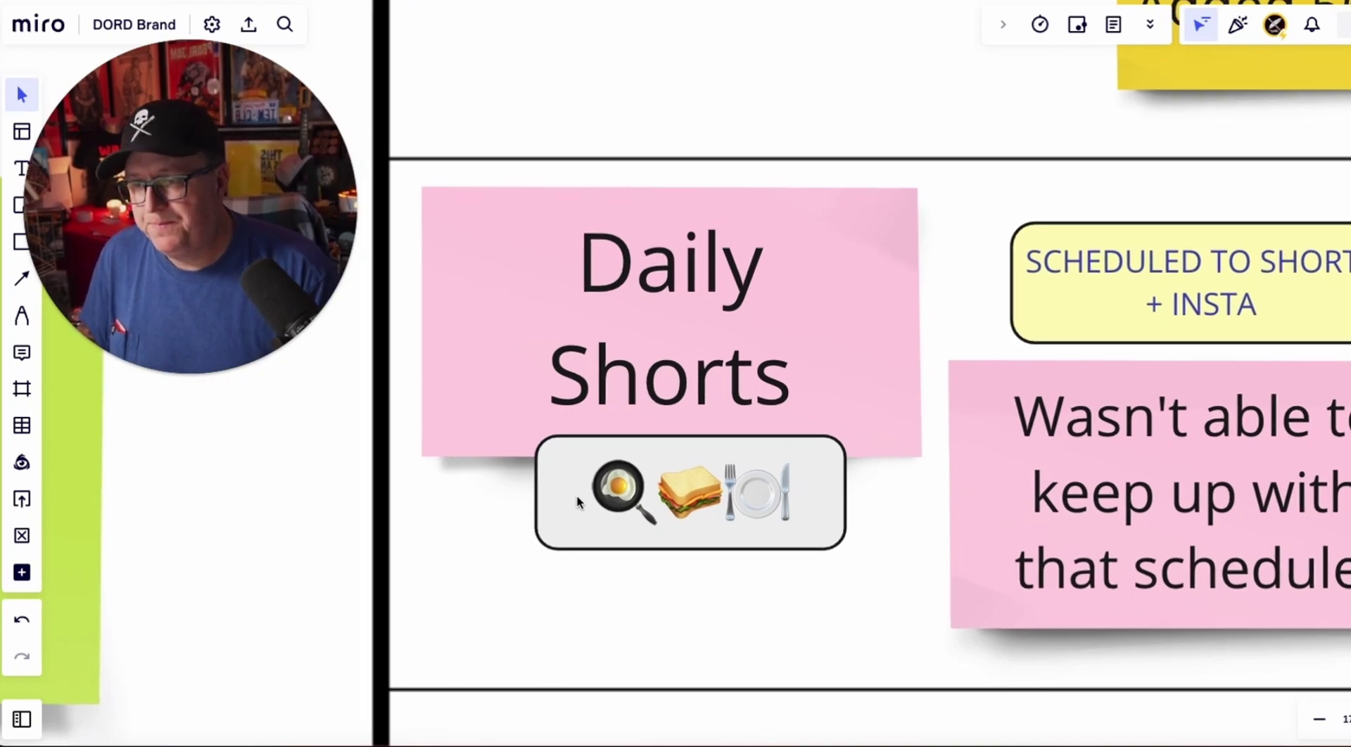
{"action": "scroll", "coordinate": [579, 498], "scroll_direction": "down", "scroll_amount": 3}
{"action": "scroll", "coordinate": [578, 497], "scroll_direction": "down", "scroll_amount": 3}
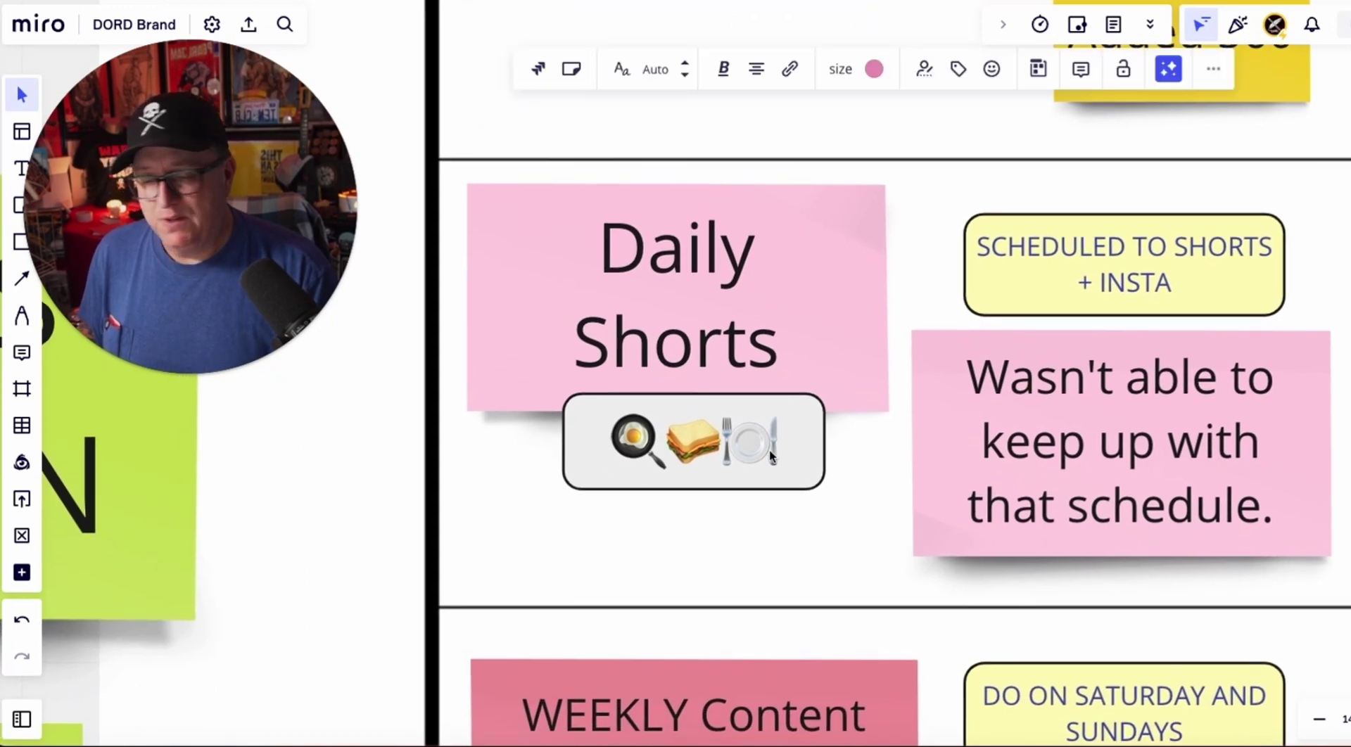
{"action": "left_click_drag", "start_coordinate": [980, 422], "coordinate": [984, 436]}
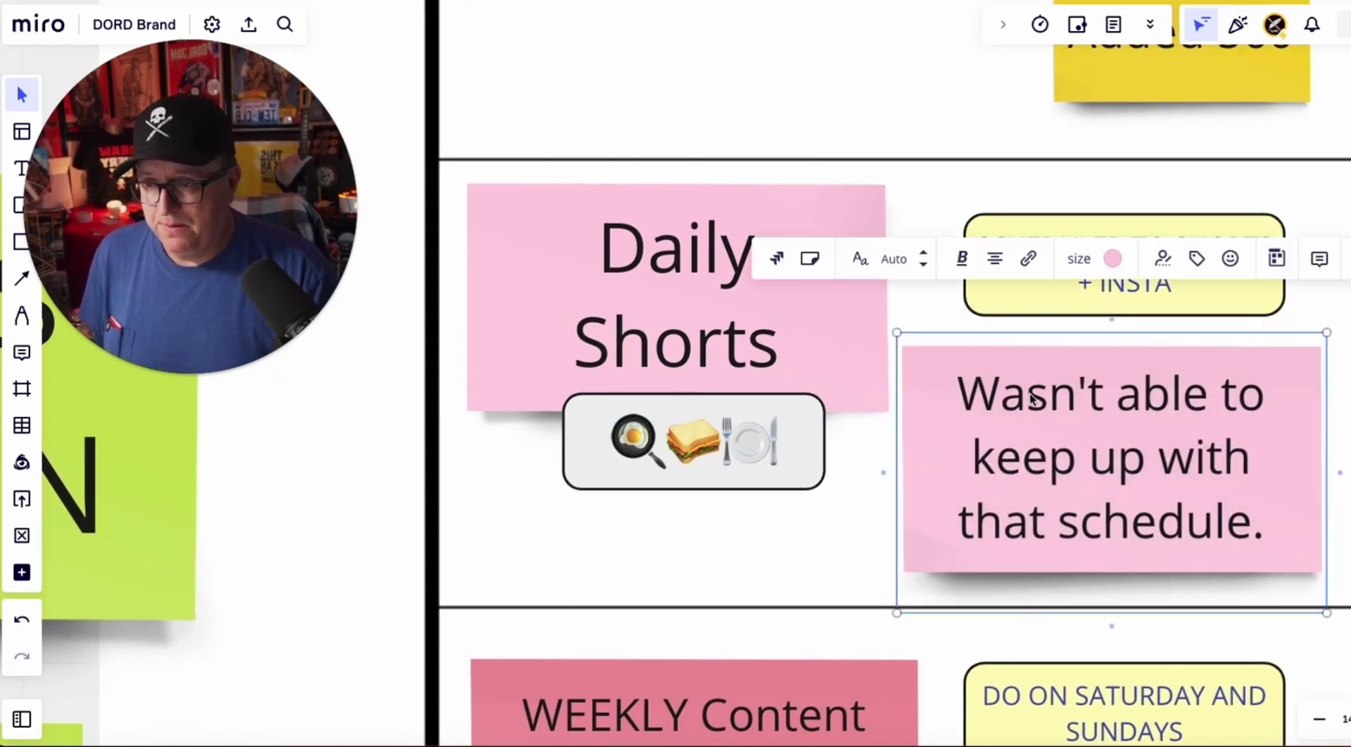
Step: Review the "WEEKLY Content Plan and Schedule Maintained" goal and its notes, leaving the Daily Shorts note deselected
{"action": "scroll", "coordinate": [1031, 380], "scroll_direction": "down", "scroll_amount": 5}
{"action": "scroll", "coordinate": [1032, 386], "scroll_direction": "down", "scroll_amount": 2}
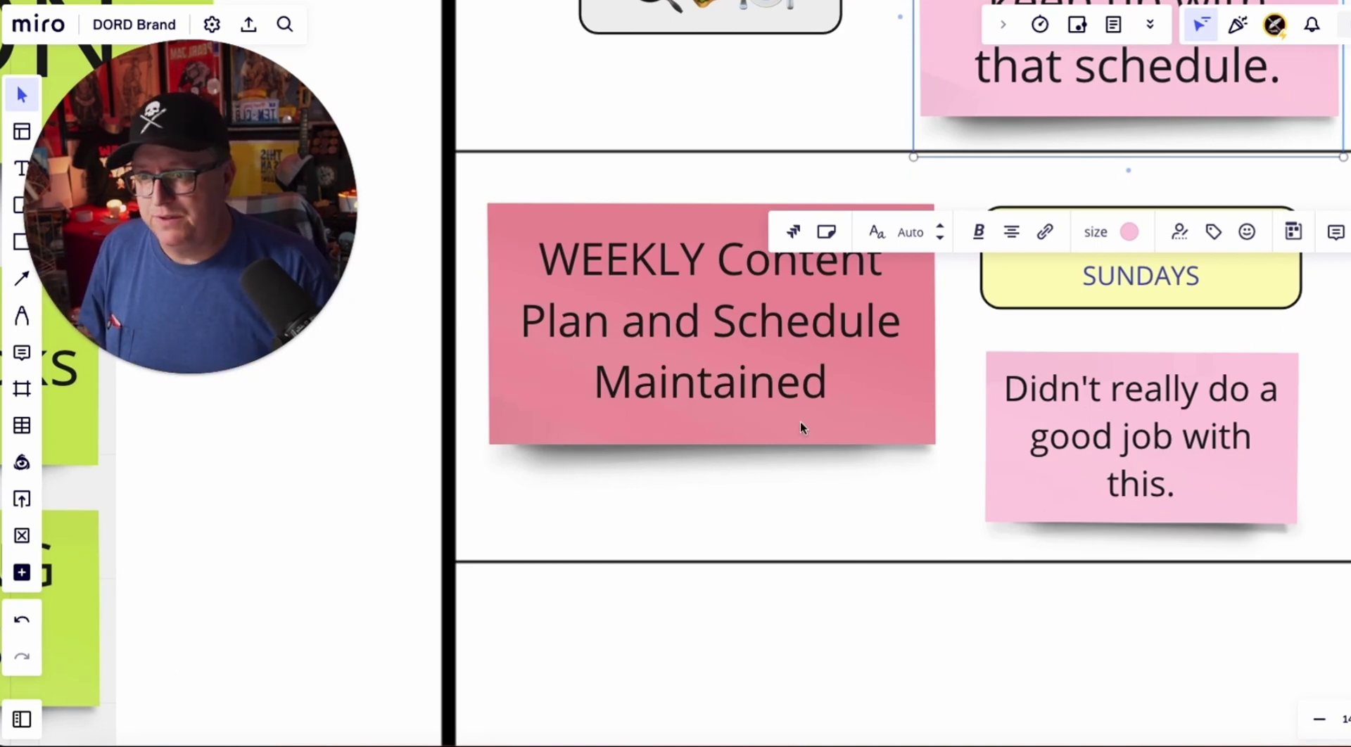
{"action": "left_click", "coordinate": [882, 518]}
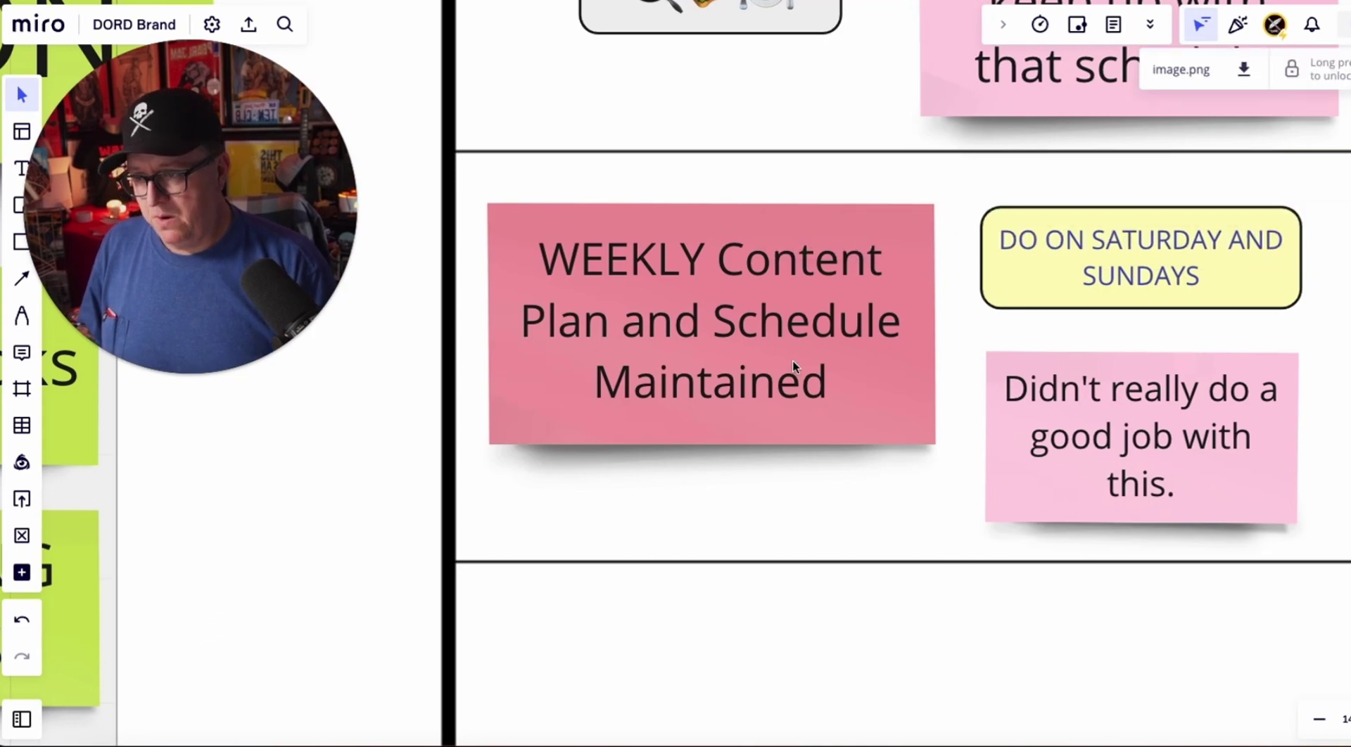
{"action": "scroll", "coordinate": [794, 361], "scroll_direction": "down", "scroll_amount": 5}
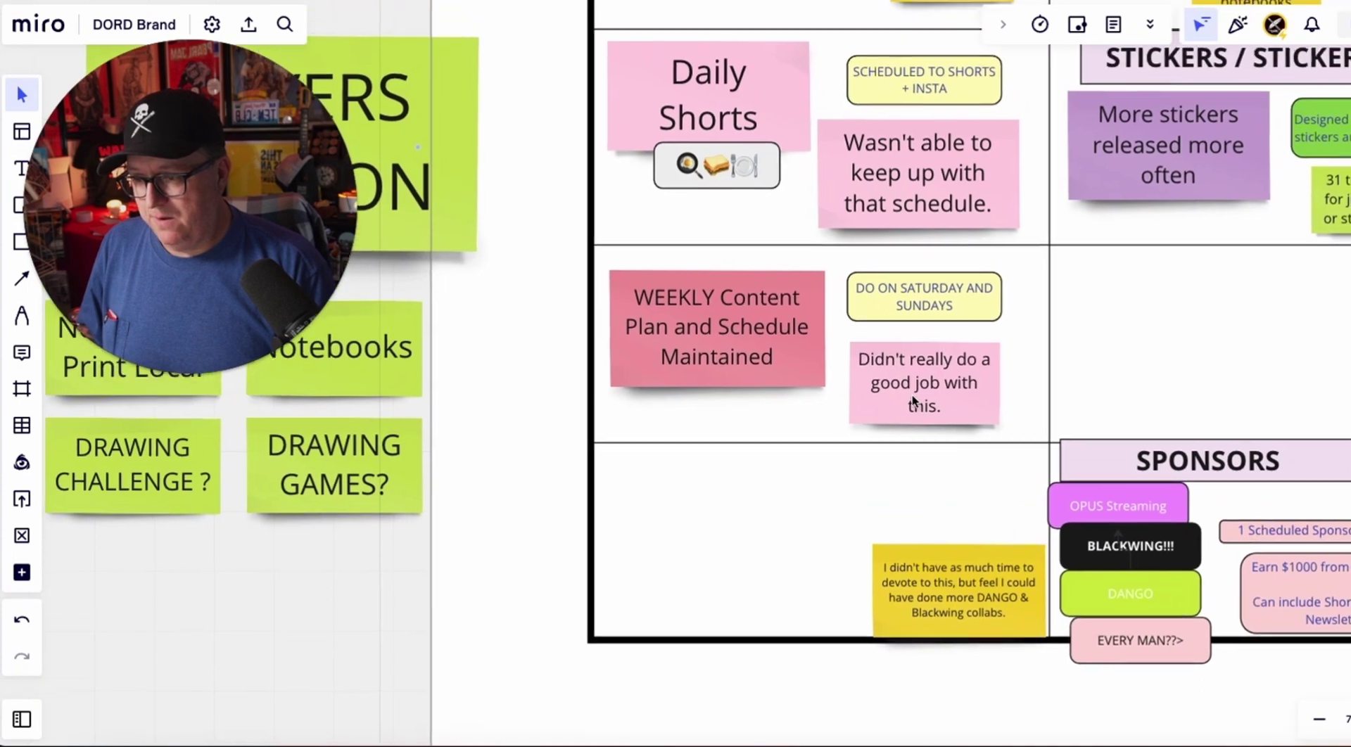
Step: In the NOTEBOOKS section, nudge the "Got to 67 Orders" note below "Artists use them and tag us (UGC)" slightly left
{"action": "scroll", "coordinate": [915, 397], "scroll_direction": "up", "scroll_amount": 5}
{"action": "scroll", "coordinate": [914, 397], "scroll_direction": "right", "scroll_amount": 5}
{"action": "scroll", "coordinate": [912, 395], "scroll_direction": "down", "scroll_amount": 5}
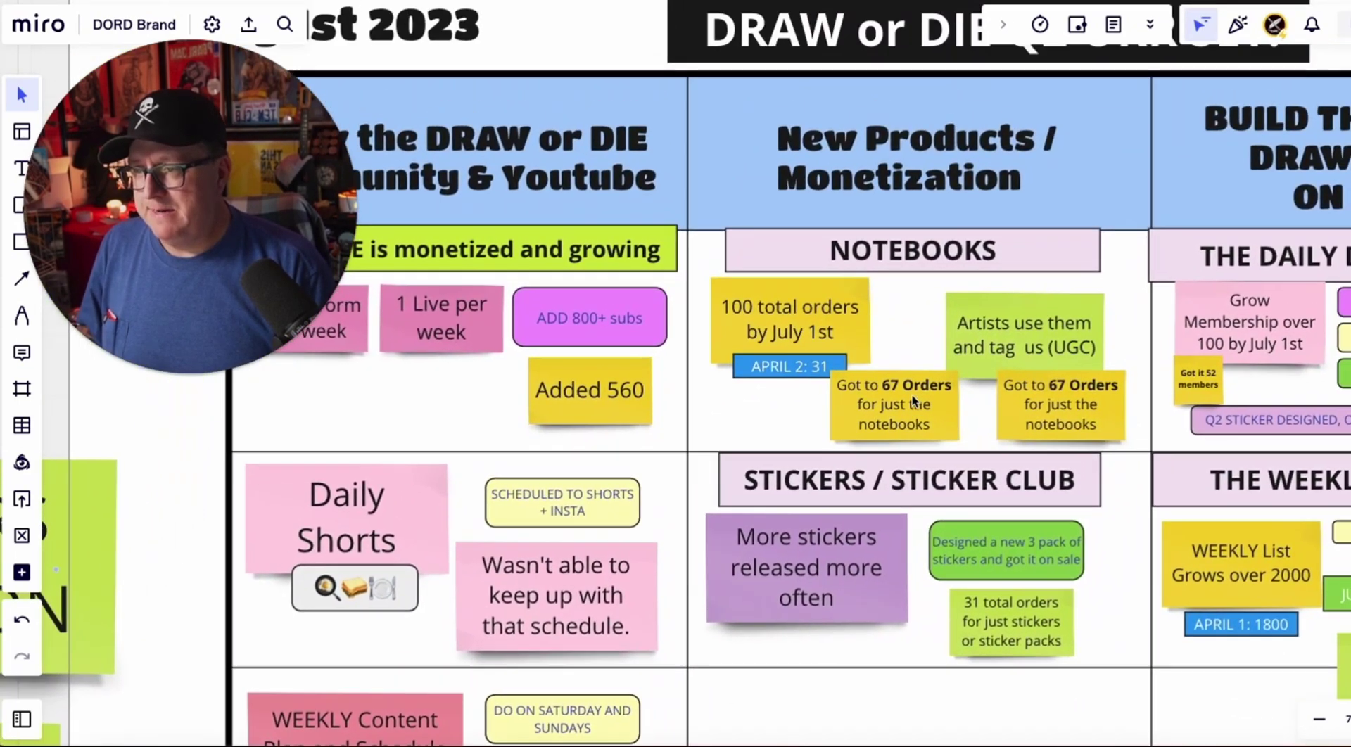
{"action": "scroll", "coordinate": [913, 401], "scroll_direction": "up", "scroll_amount": 8}
{"action": "scroll", "coordinate": [913, 401], "scroll_direction": "down", "scroll_amount": 3}
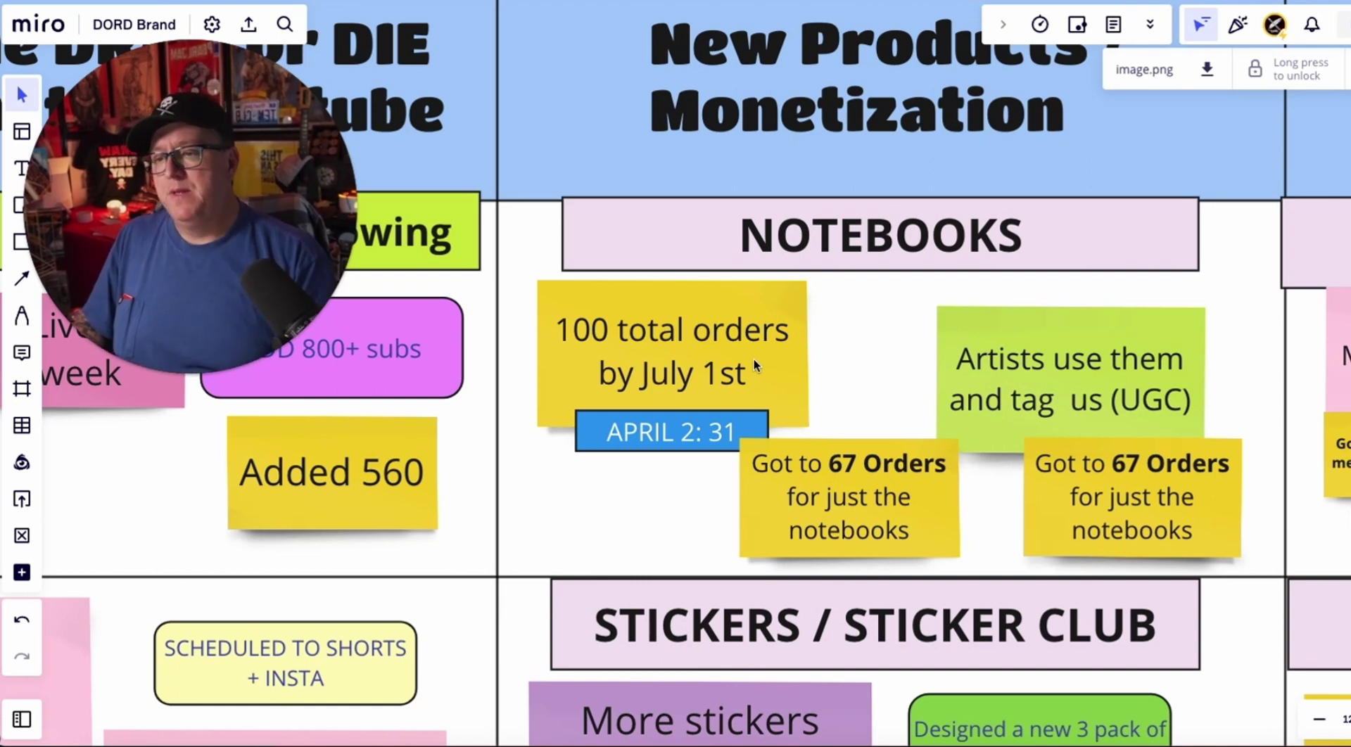
{"action": "scroll", "coordinate": [753, 359], "scroll_direction": "down", "scroll_amount": 1}
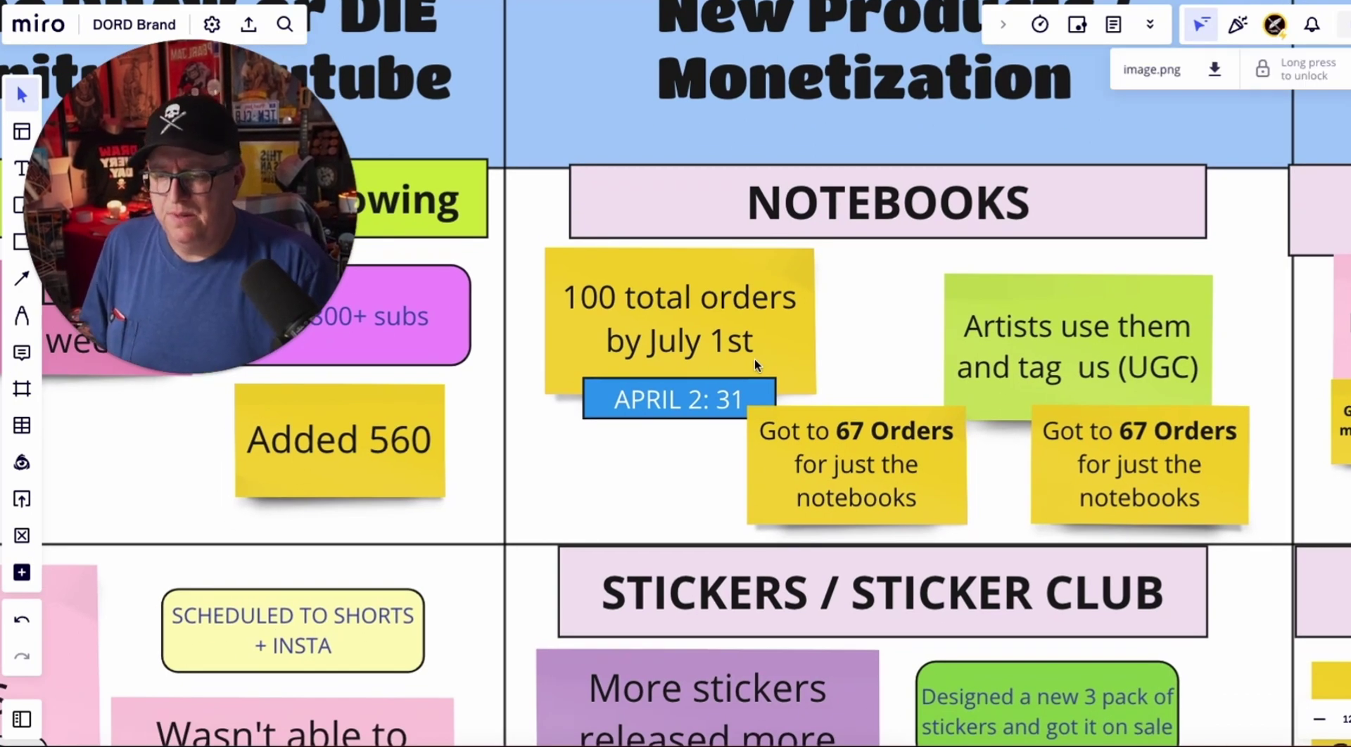
{"action": "left_click_drag", "start_coordinate": [1100, 450], "coordinate": [1083, 451]}
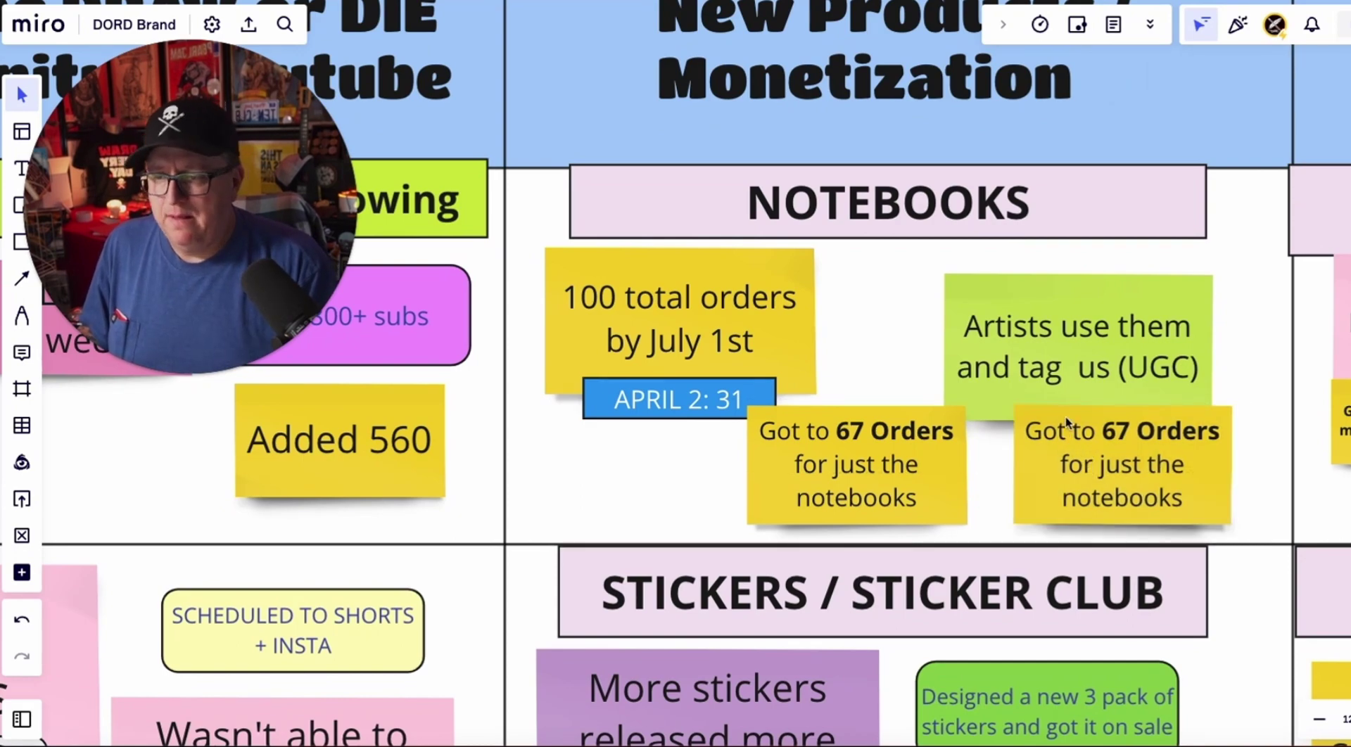
Step: Examine the STICKERS / STICKER CLUB section, going through its release goal, the new sticker pack note and the total orders note
{"action": "scroll", "coordinate": [1074, 434], "scroll_direction": "down", "scroll_amount": 5}
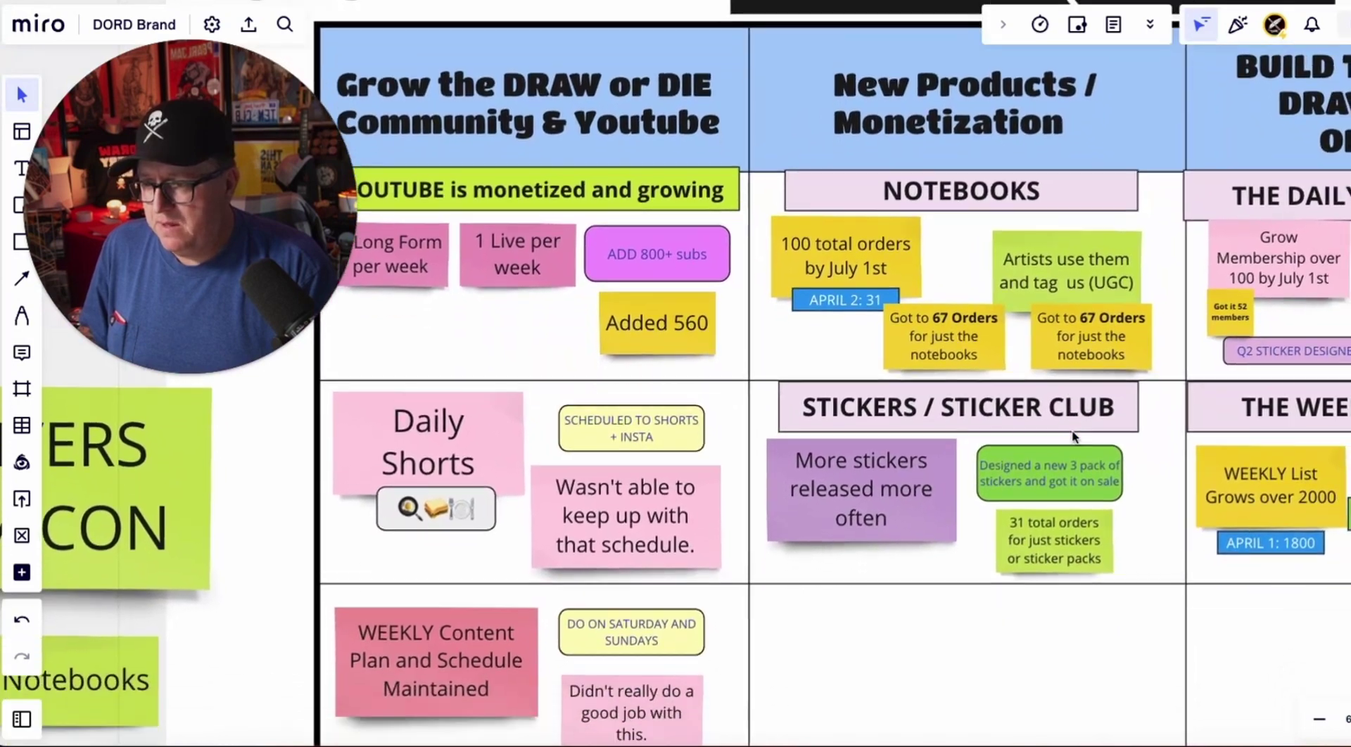
{"action": "scroll", "coordinate": [1075, 434], "scroll_direction": "down", "scroll_amount": 2}
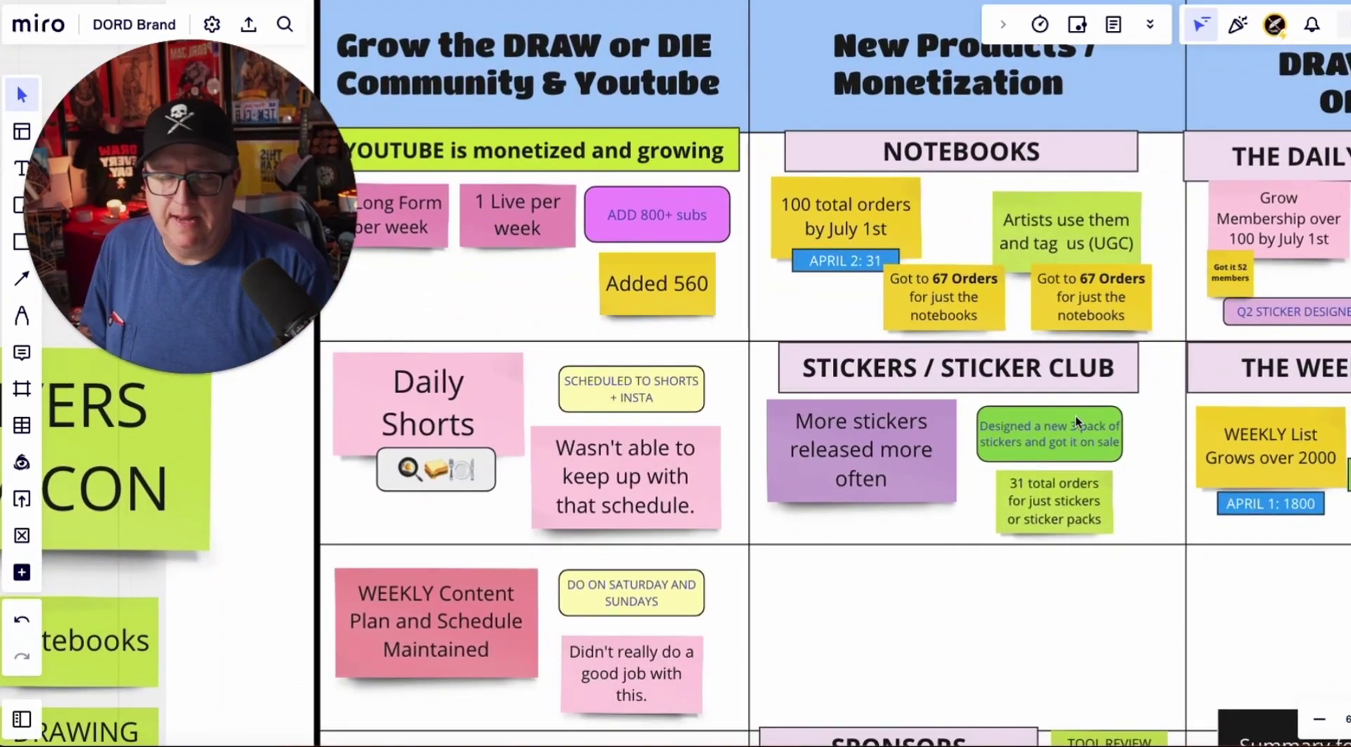
{"action": "scroll", "coordinate": [1007, 430], "scroll_direction": "up", "scroll_amount": 2}
{"action": "scroll", "coordinate": [1007, 437], "scroll_direction": "up", "scroll_amount": 5}
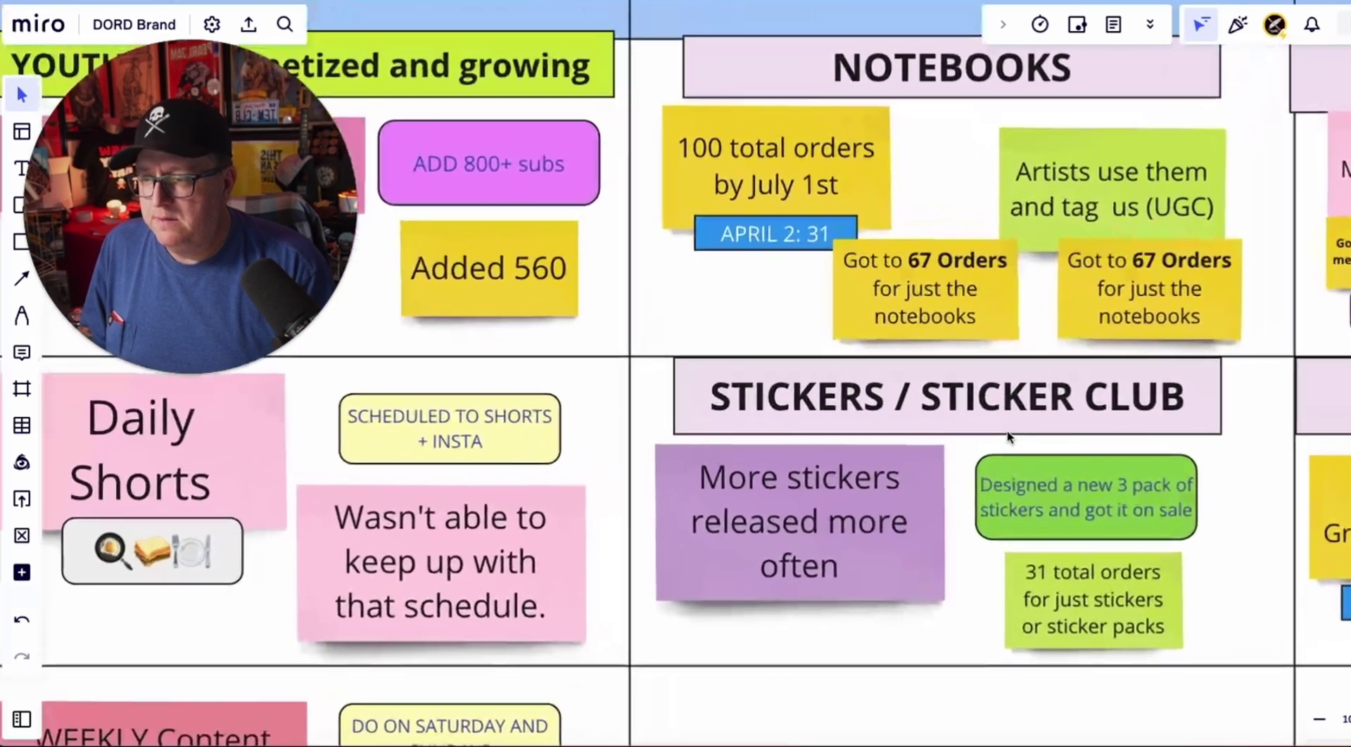
{"action": "scroll", "coordinate": [986, 458], "scroll_direction": "up", "scroll_amount": 3}
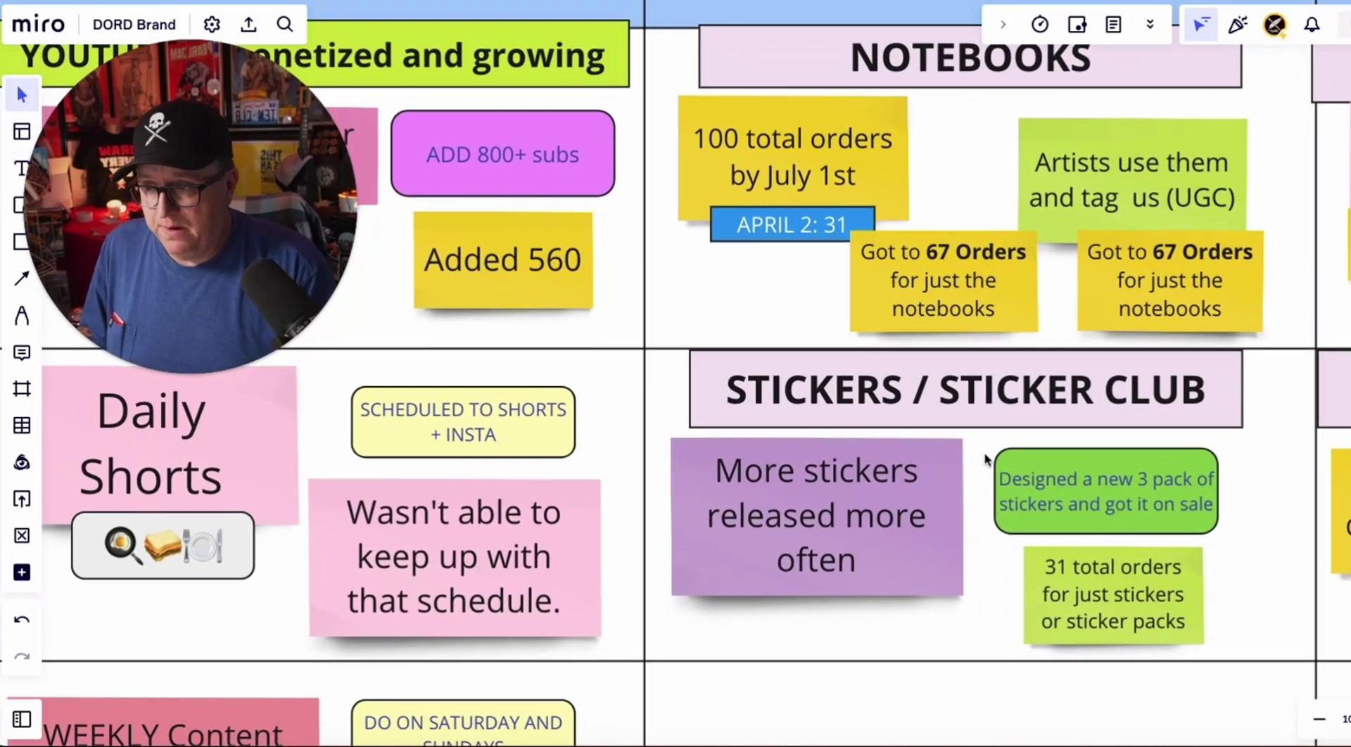
{"action": "scroll", "coordinate": [985, 459], "scroll_direction": "down", "scroll_amount": 2}
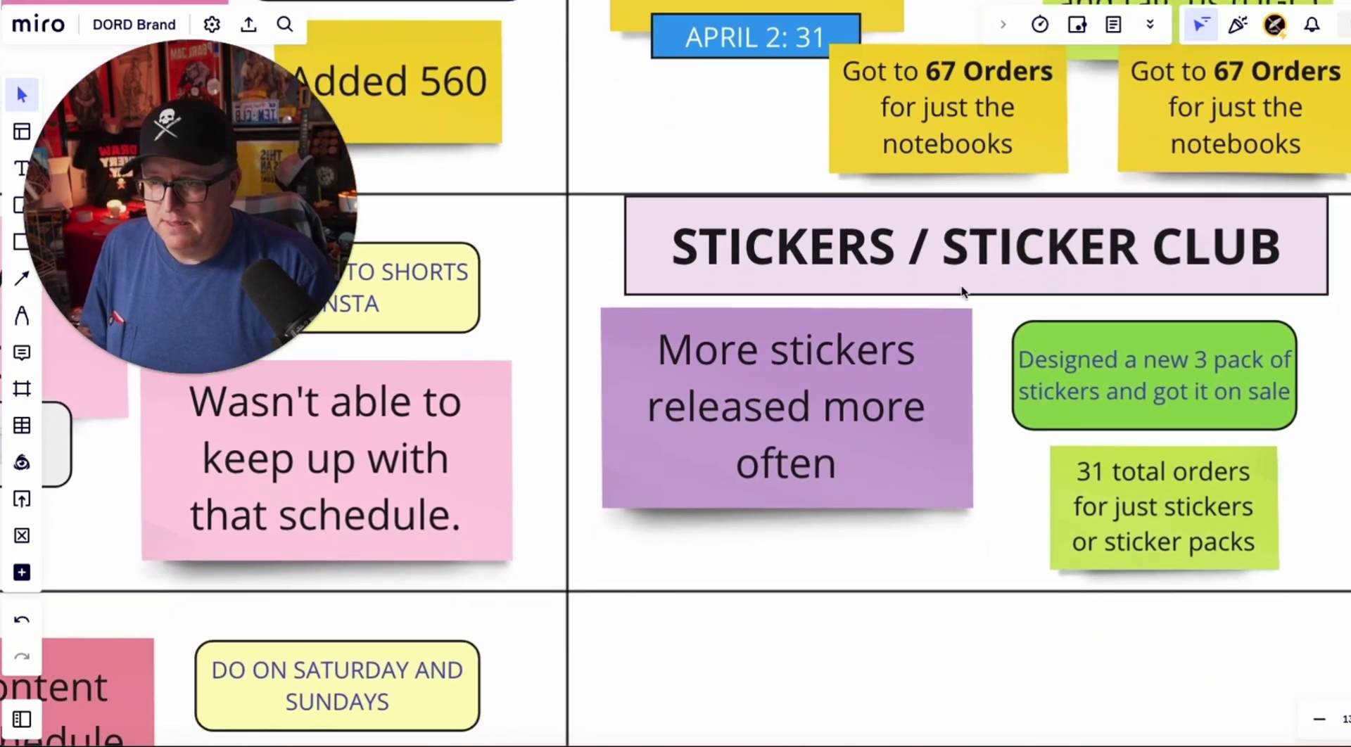
{"action": "left_click", "coordinate": [849, 367]}
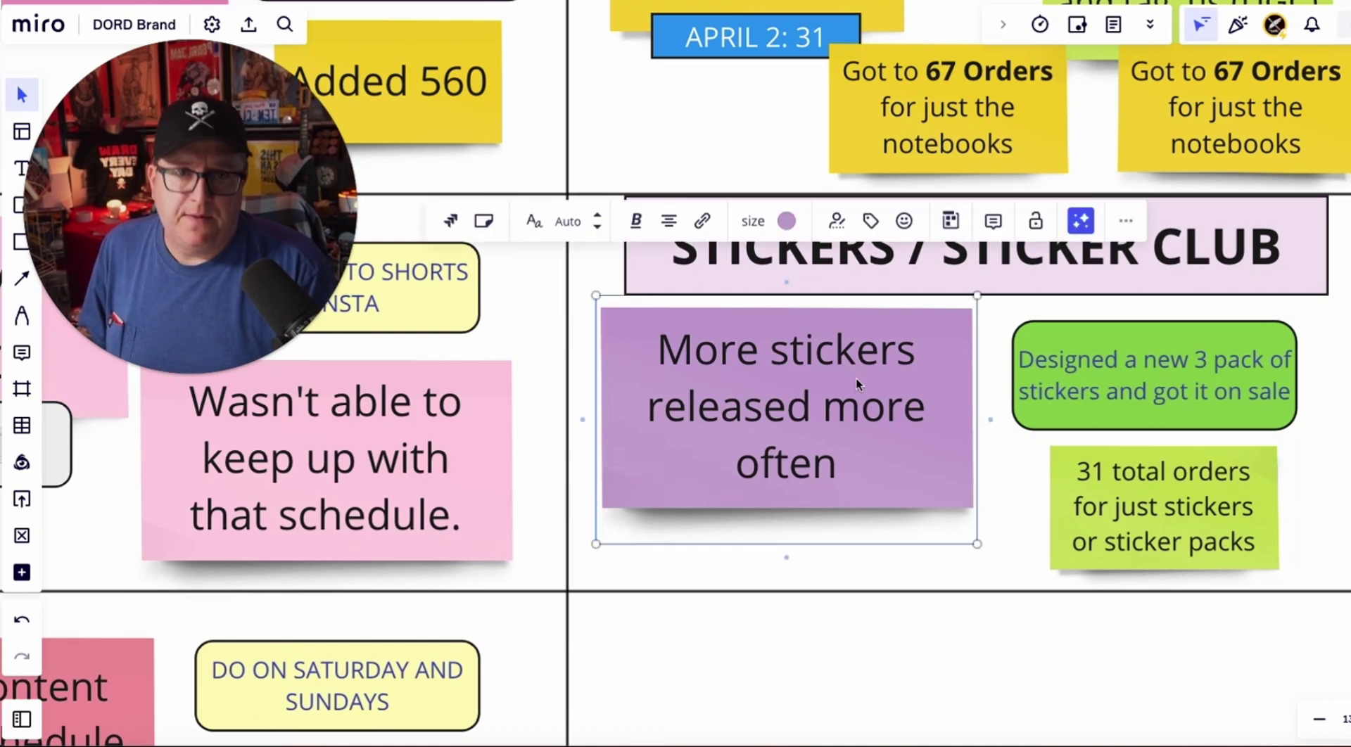
{"action": "left_click", "coordinate": [1215, 374]}
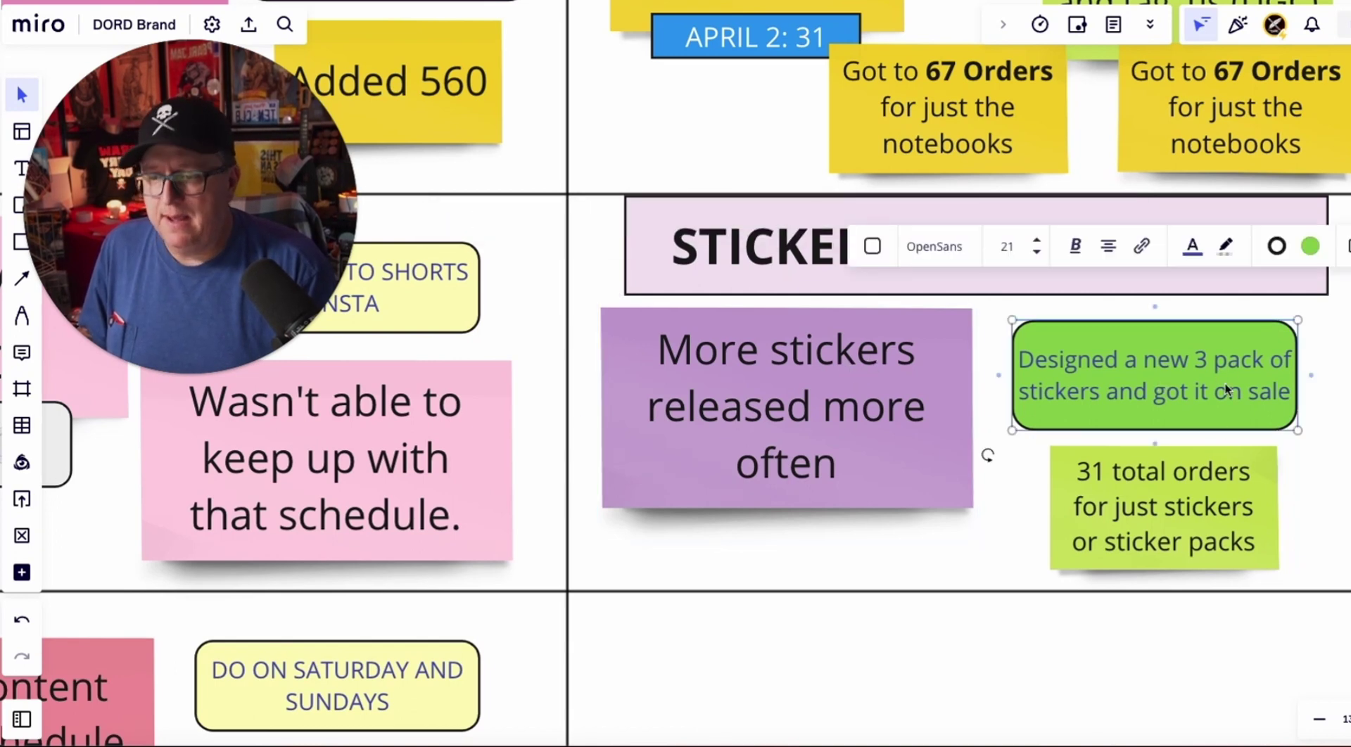
{"action": "scroll", "coordinate": [1227, 401], "scroll_direction": "down", "scroll_amount": 3}
{"action": "left_click", "coordinate": [1152, 437]}
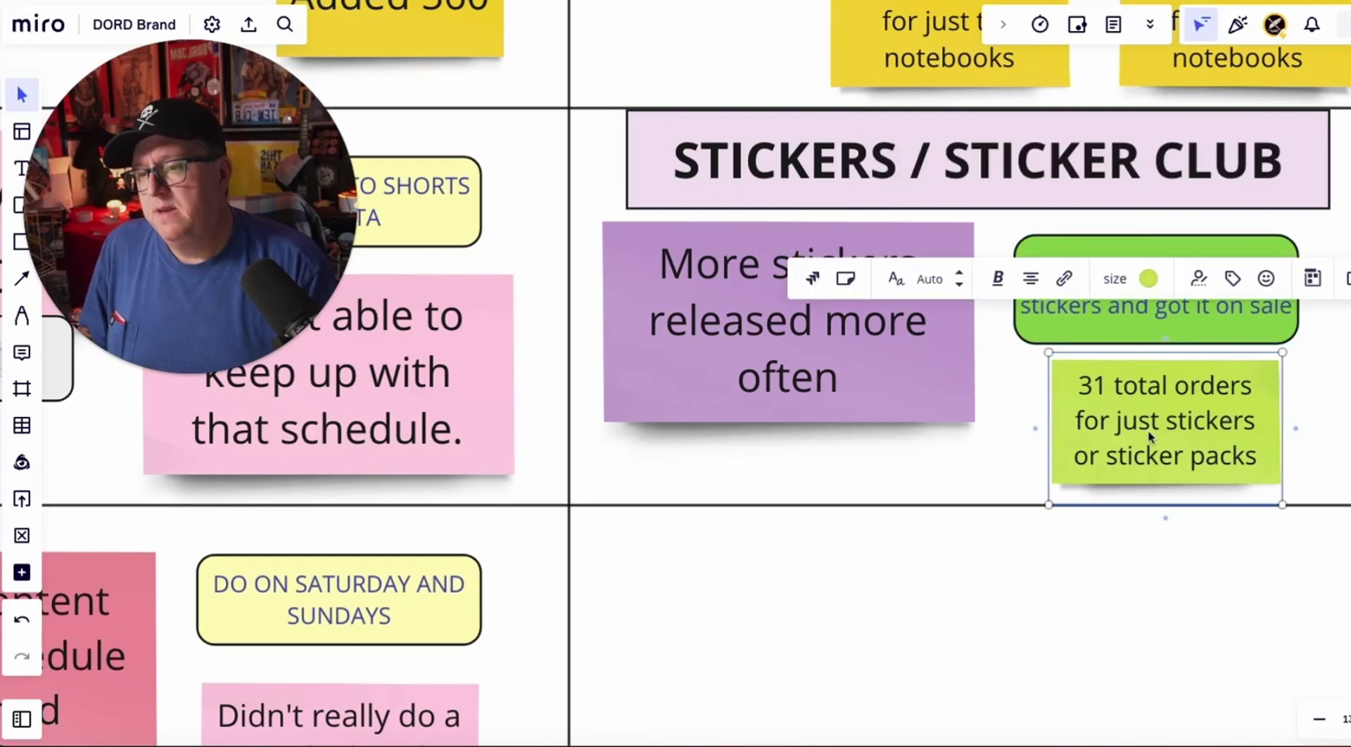
{"action": "scroll", "coordinate": [1151, 437], "scroll_direction": "down", "scroll_amount": 5}
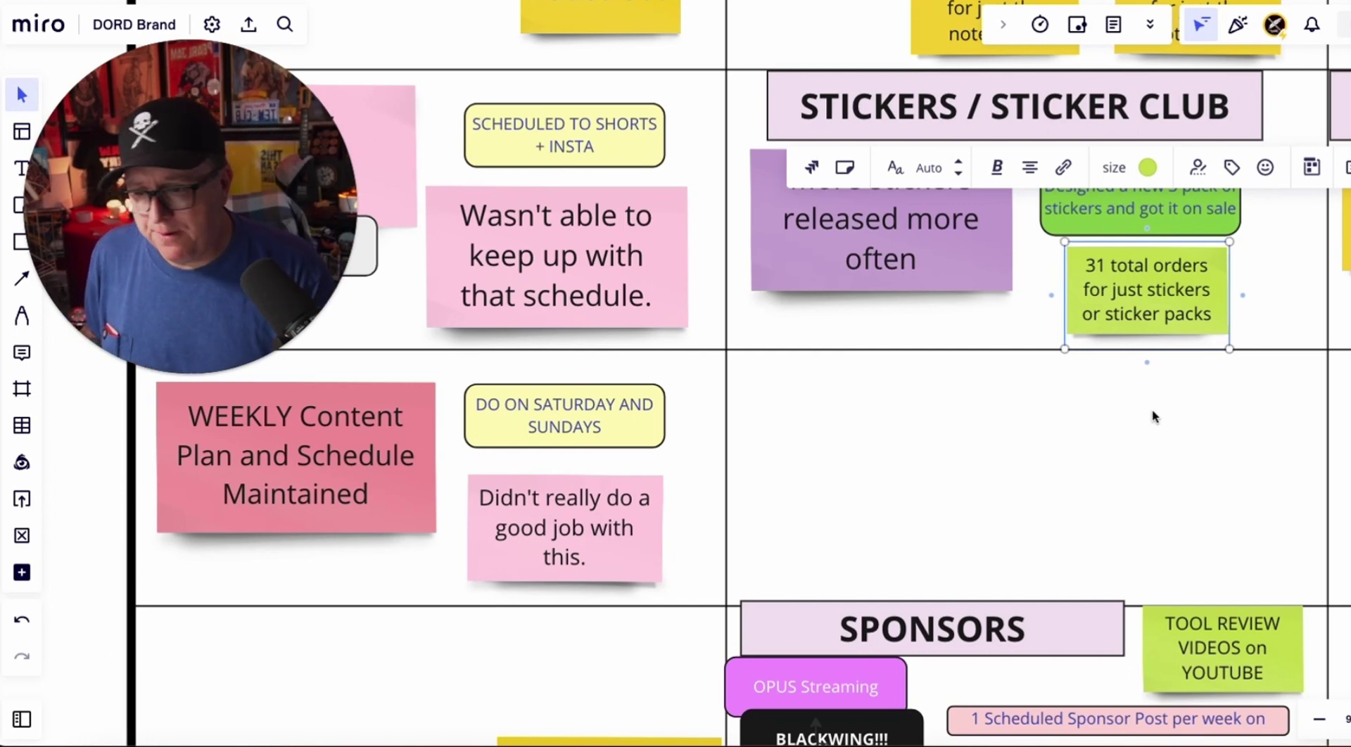
{"action": "scroll", "coordinate": [1153, 417], "scroll_direction": "down", "scroll_amount": 1}
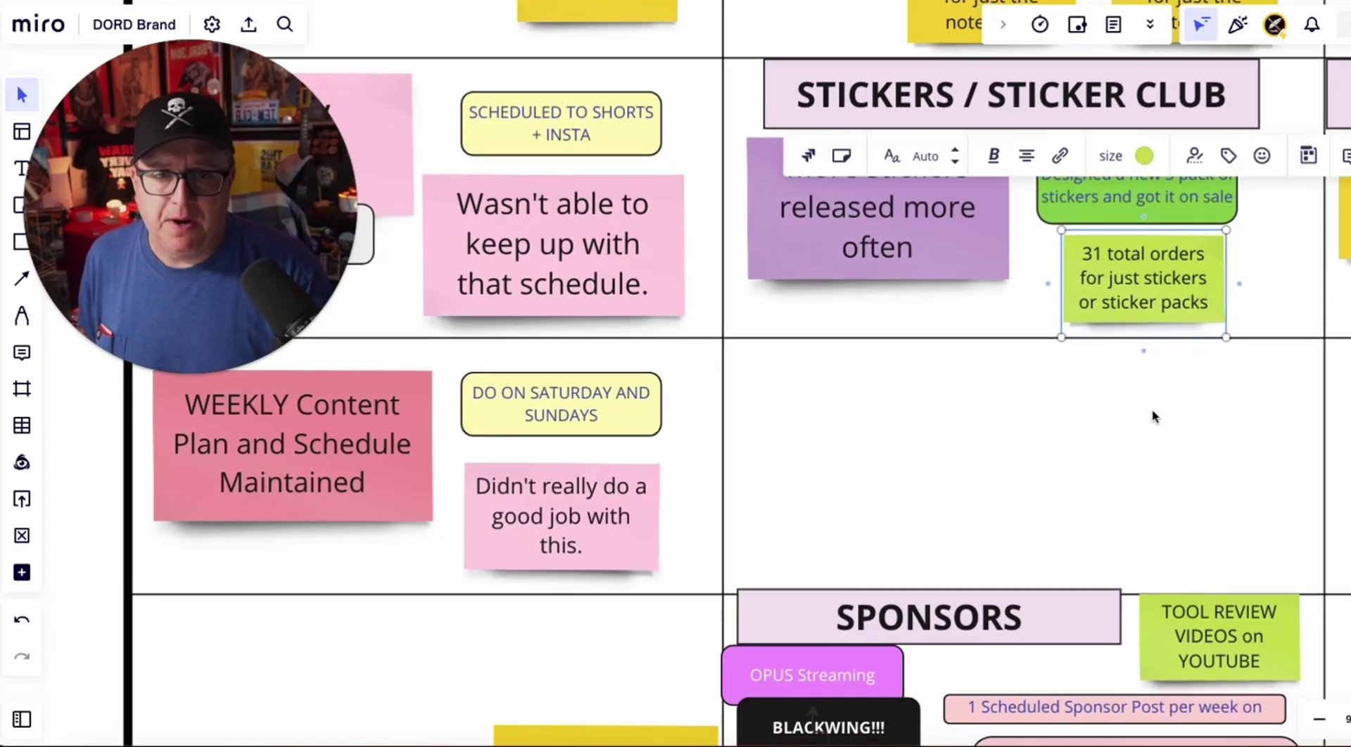
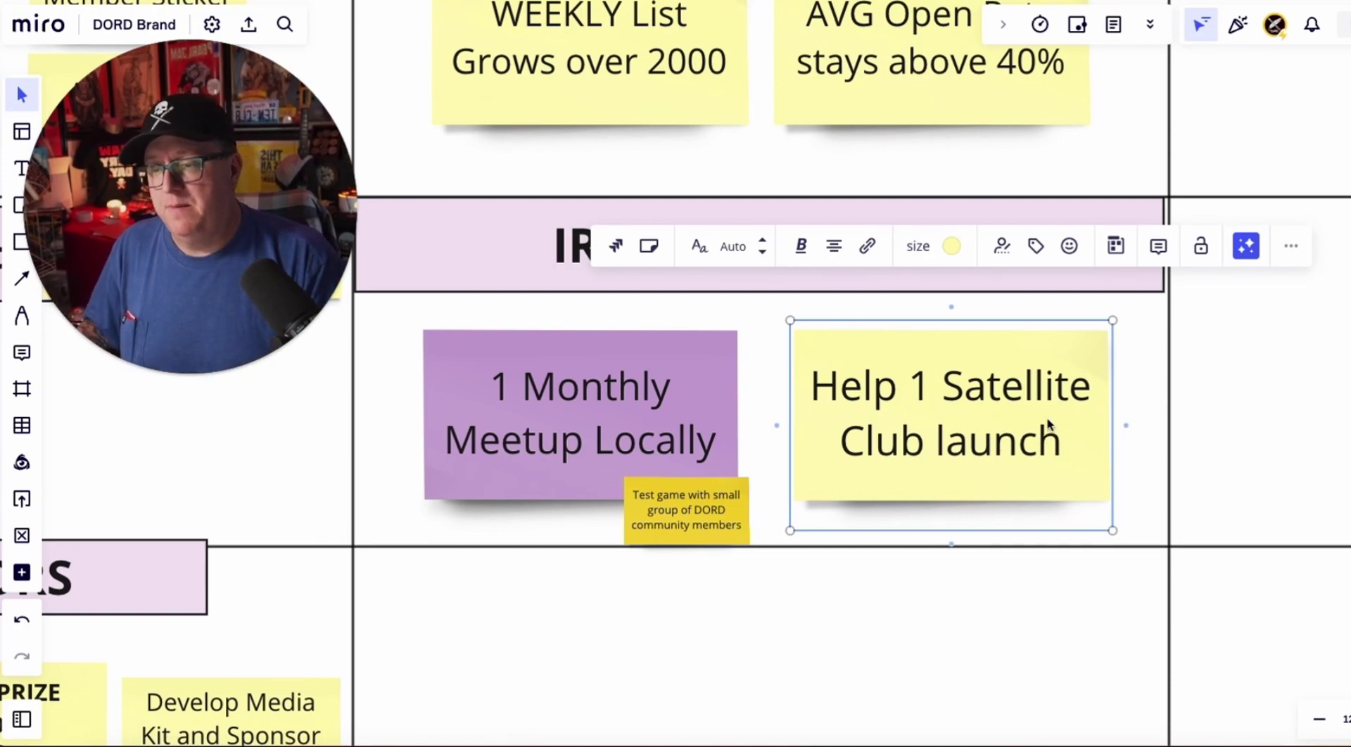
Step: Delete the red "SECRET THING!" cover from the DRAW or DIE GAME! column of the Q3 OKR table
{"action": "scroll", "coordinate": [1049, 421], "scroll_direction": "down", "scroll_amount": 5}
{"action": "scroll", "coordinate": [1049, 421], "scroll_direction": "up", "scroll_amount": 5}
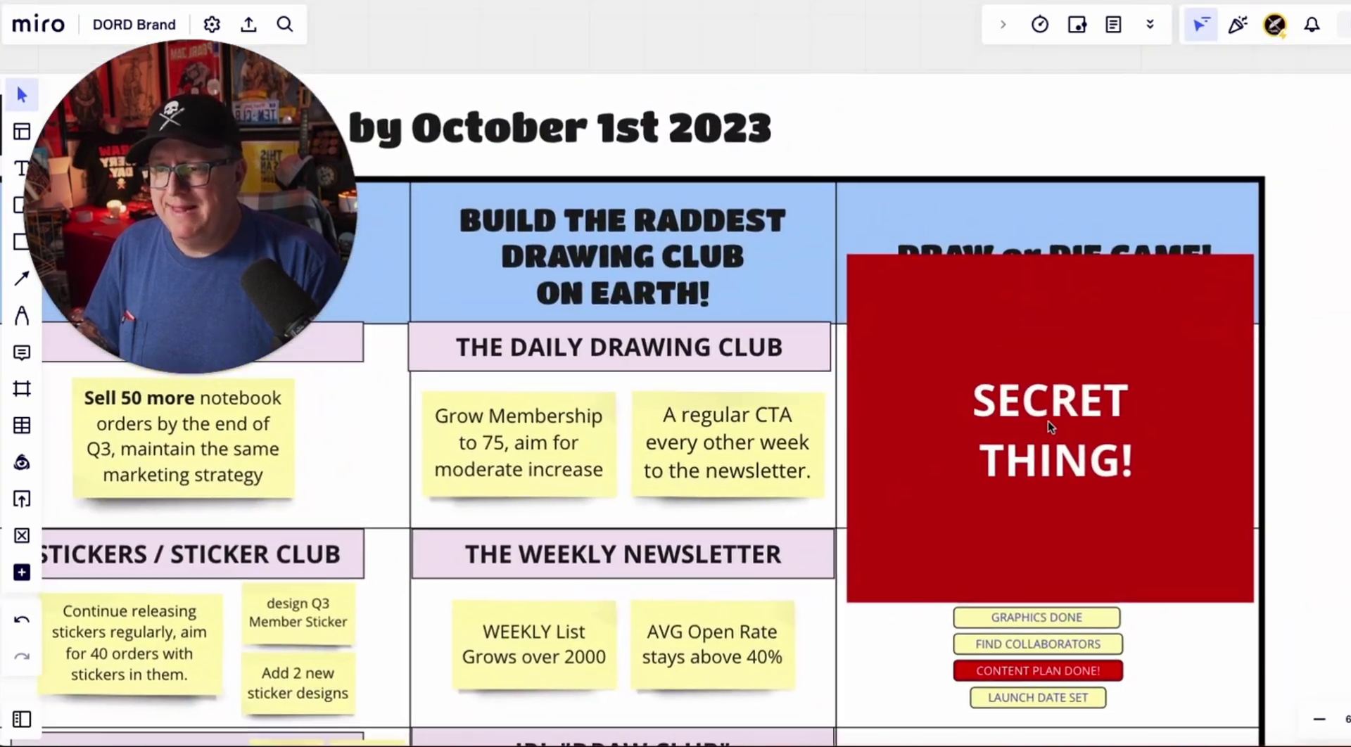
{"action": "scroll", "coordinate": [1048, 421], "scroll_direction": "up", "scroll_amount": 5}
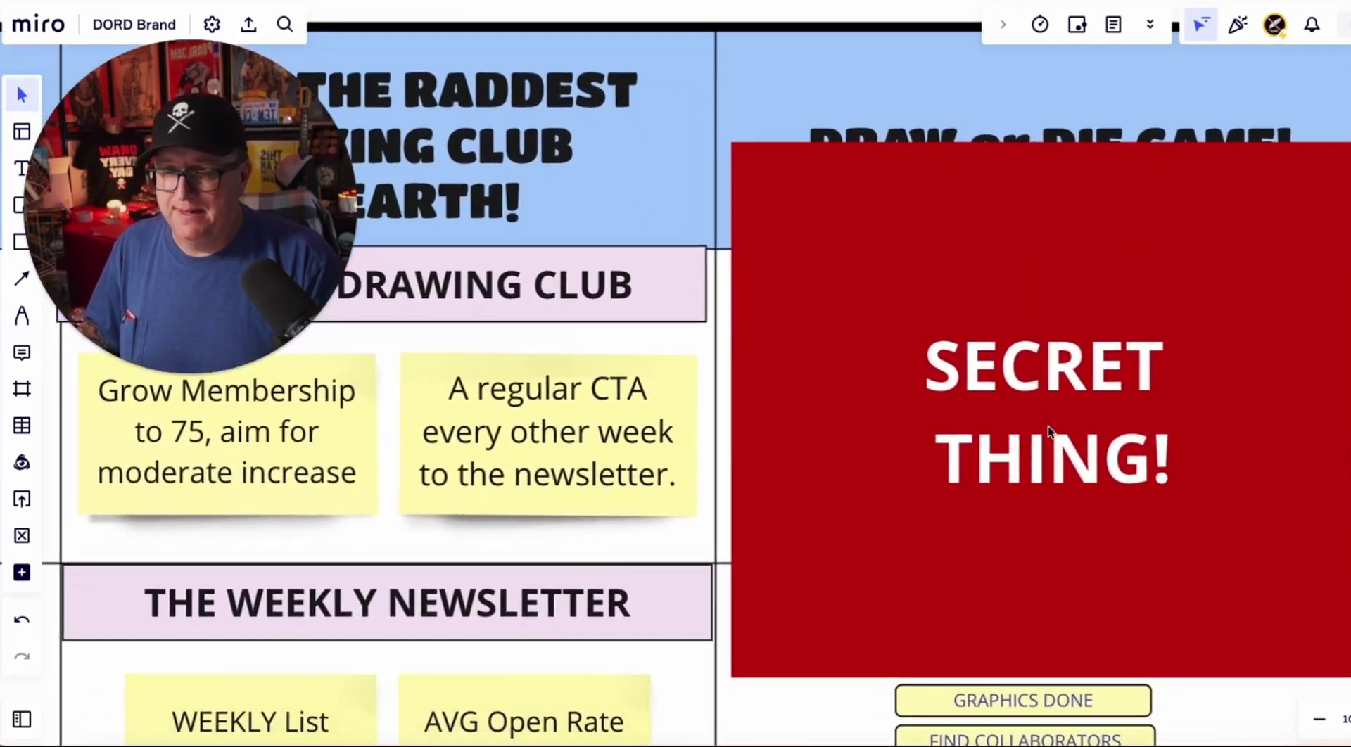
{"action": "scroll", "coordinate": [1049, 431], "scroll_direction": "down", "scroll_amount": 3}
{"action": "scroll", "coordinate": [1049, 430], "scroll_direction": "up", "scroll_amount": 3}
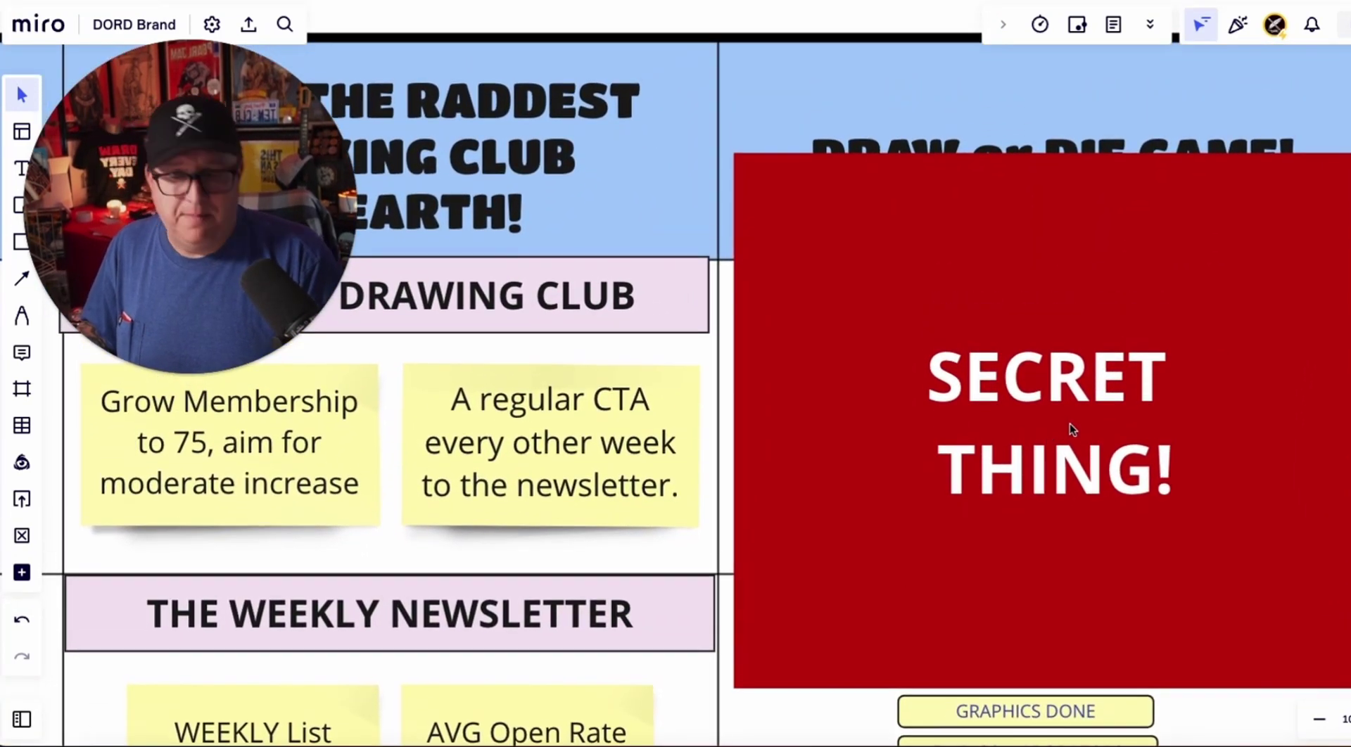
{"action": "left_click", "coordinate": [1070, 426]}
{"action": "scroll", "coordinate": [1069, 427], "scroll_direction": "up", "scroll_amount": 1}
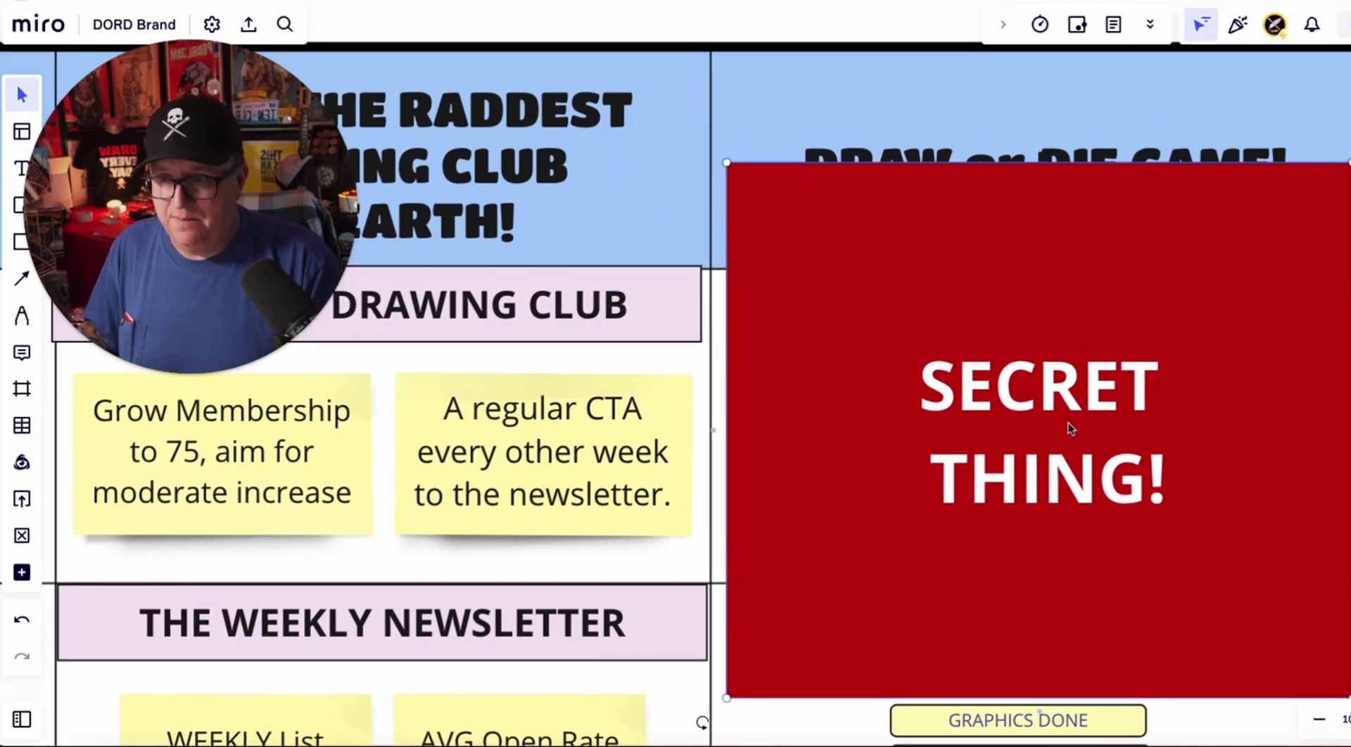
{"action": "scroll", "coordinate": [1068, 424], "scroll_direction": "up", "scroll_amount": 4}
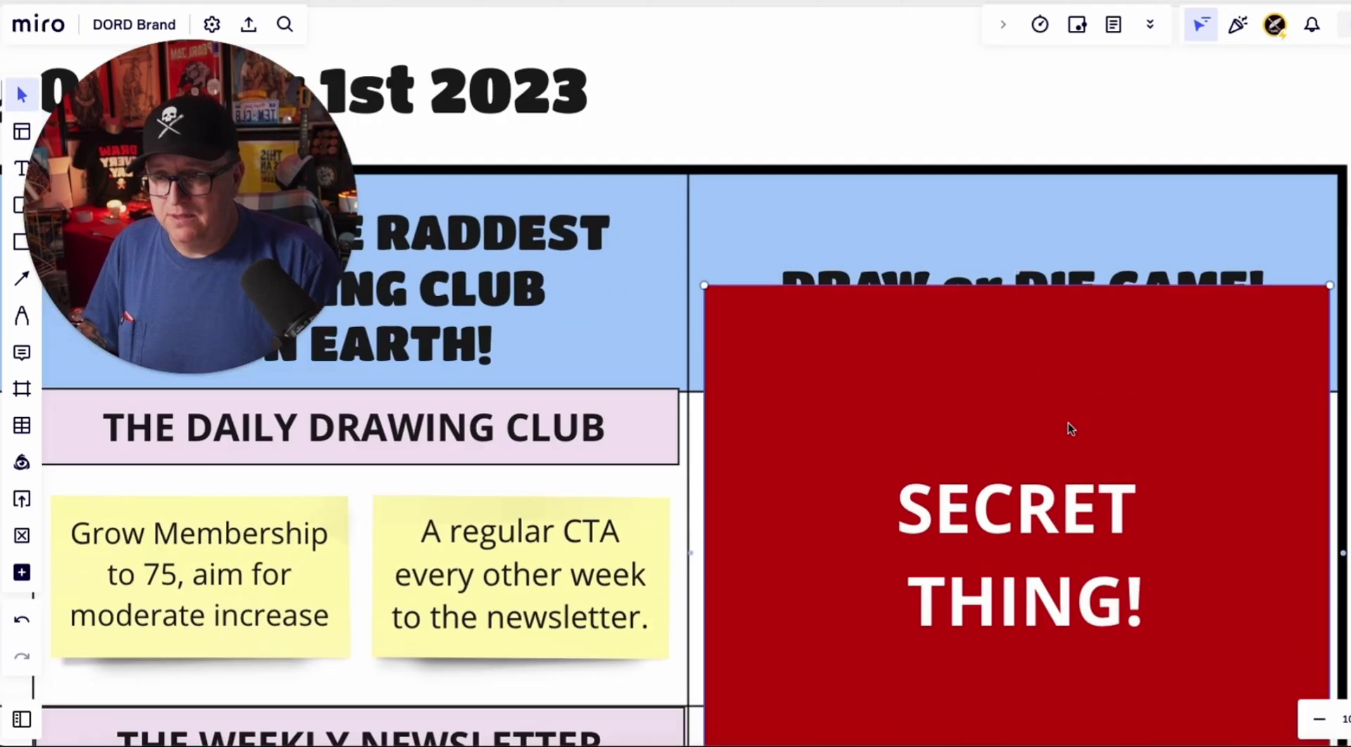
{"action": "scroll", "coordinate": [1068, 424], "scroll_direction": "up", "scroll_amount": 5}
{"action": "scroll", "coordinate": [1068, 423], "scroll_direction": "down", "scroll_amount": 8}
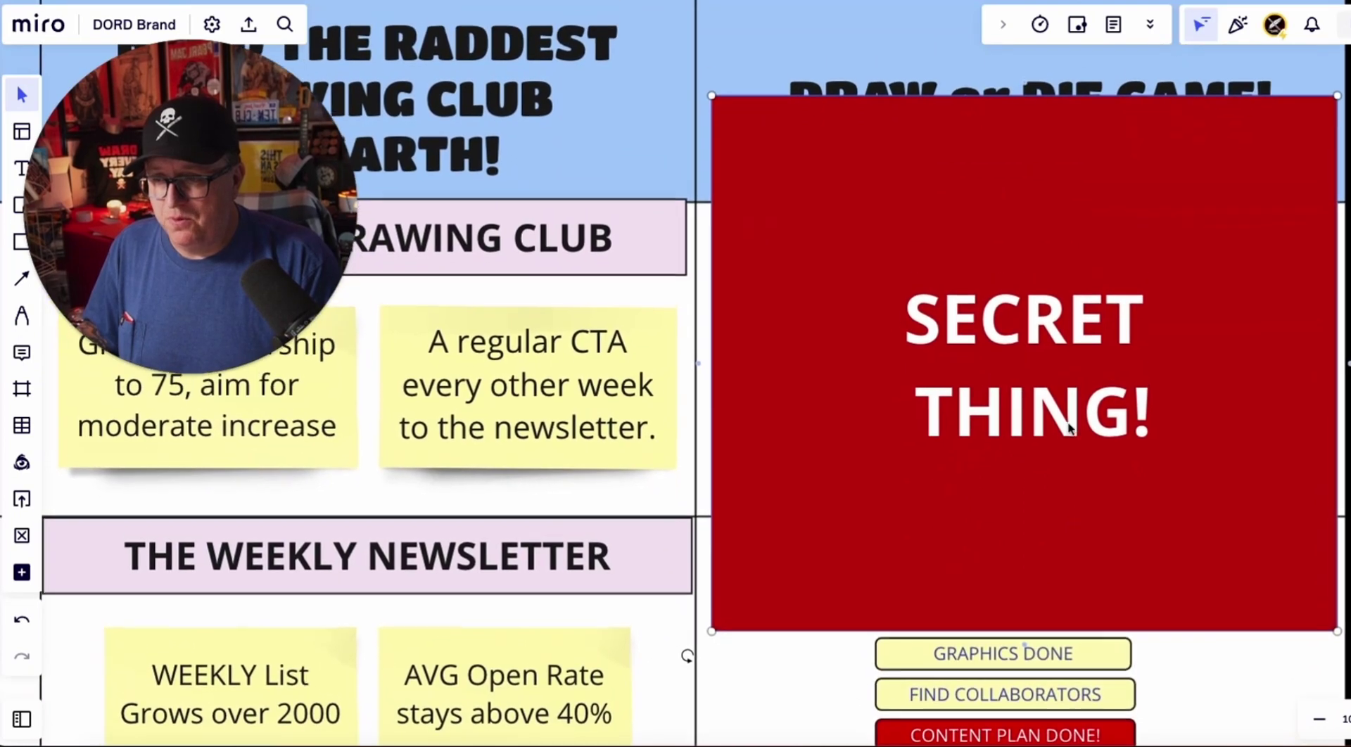
{"action": "key", "text": "Delete"}
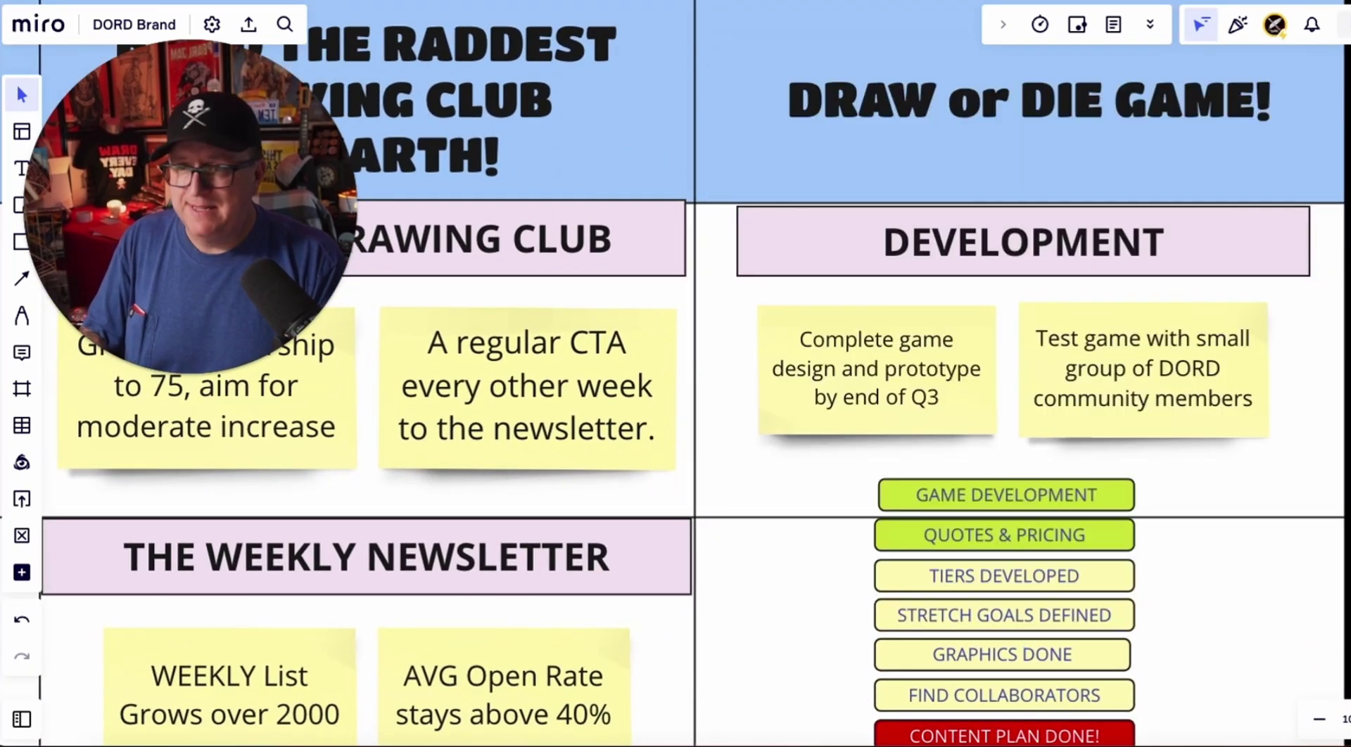
Step: Read the DEVELOPMENT notes on the game prototype and testing, and the task checklist from GAME DEVELOPMENT to LAUNCH DATE SET
{"action": "scroll", "coordinate": [1233, 366], "scroll_direction": "down", "scroll_amount": 2}
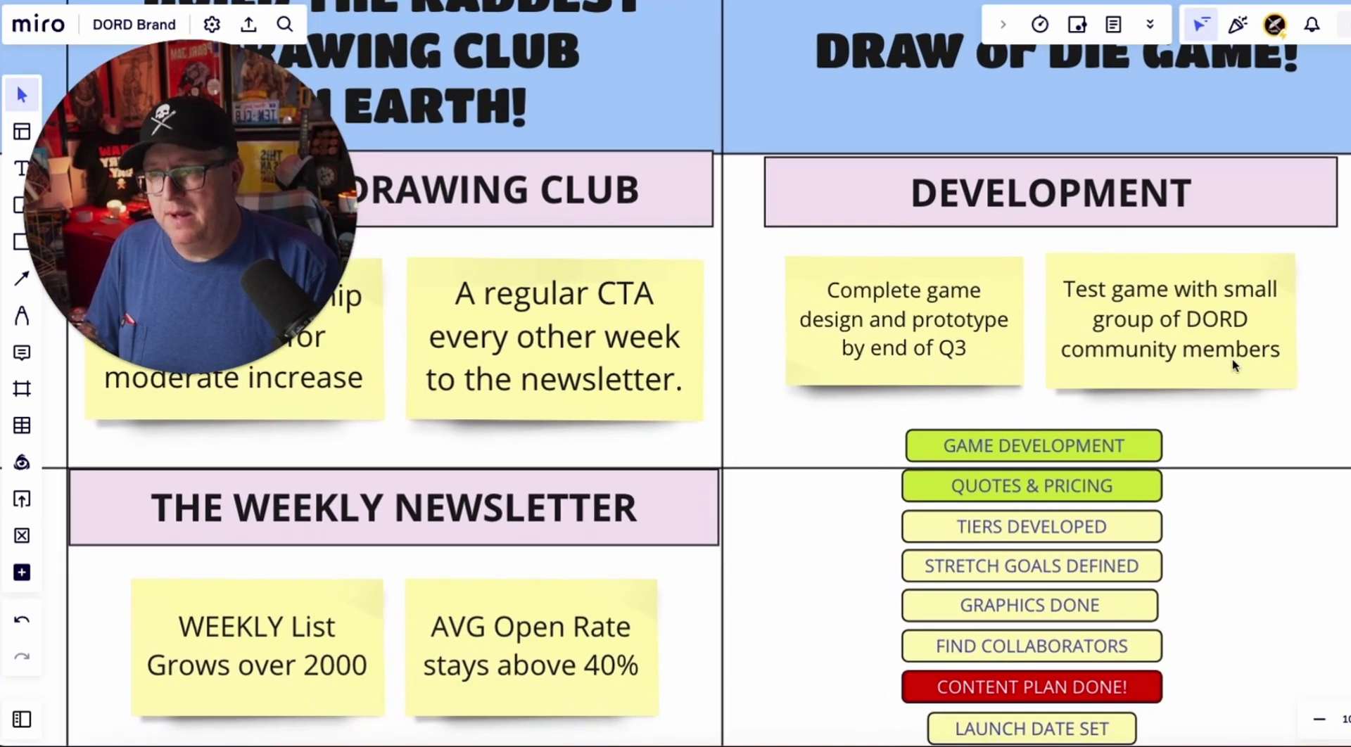
{"action": "scroll", "coordinate": [1233, 366], "scroll_direction": "up", "scroll_amount": 1}
{"action": "scroll", "coordinate": [1033, 377], "scroll_direction": "up", "scroll_amount": 1}
{"action": "scroll", "coordinate": [1013, 384], "scroll_direction": "up", "scroll_amount": 3}
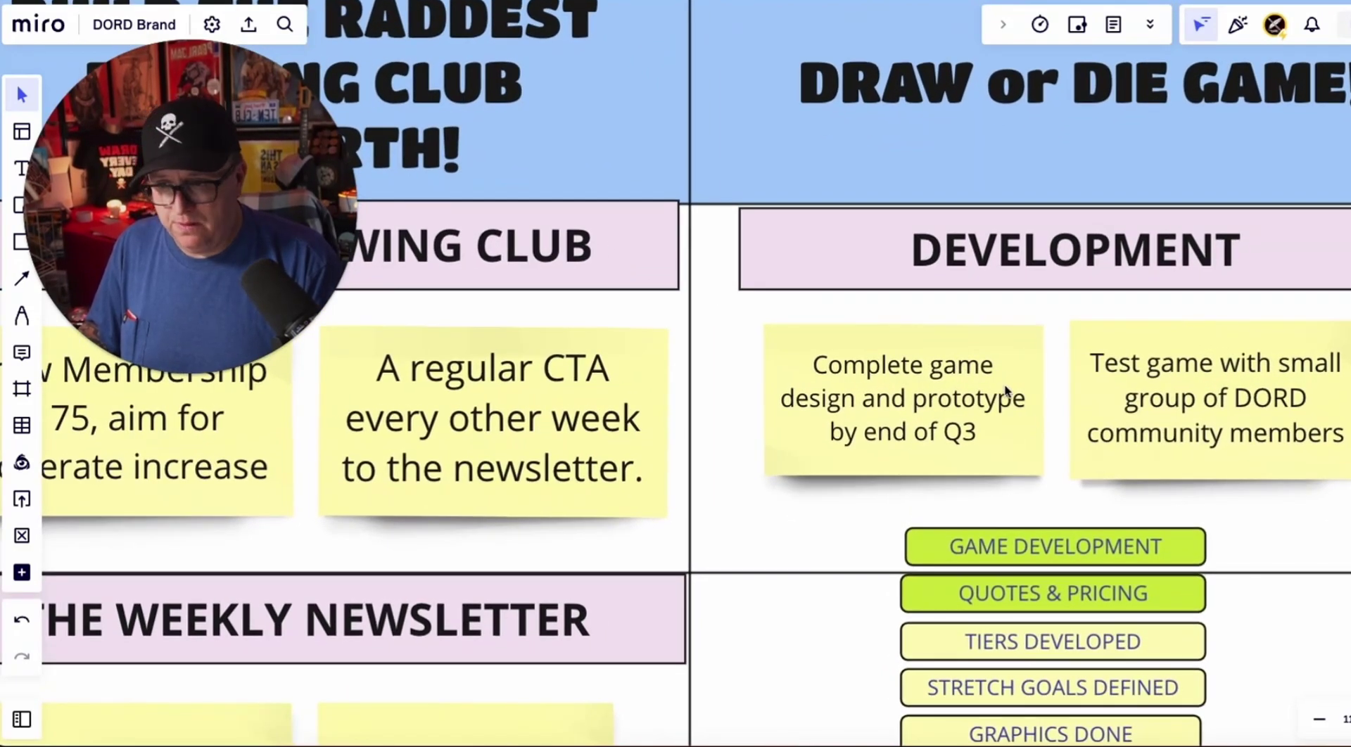
{"action": "scroll", "coordinate": [1007, 391], "scroll_direction": "right", "scroll_amount": 2}
{"action": "scroll", "coordinate": [1006, 390], "scroll_direction": "down", "scroll_amount": 1}
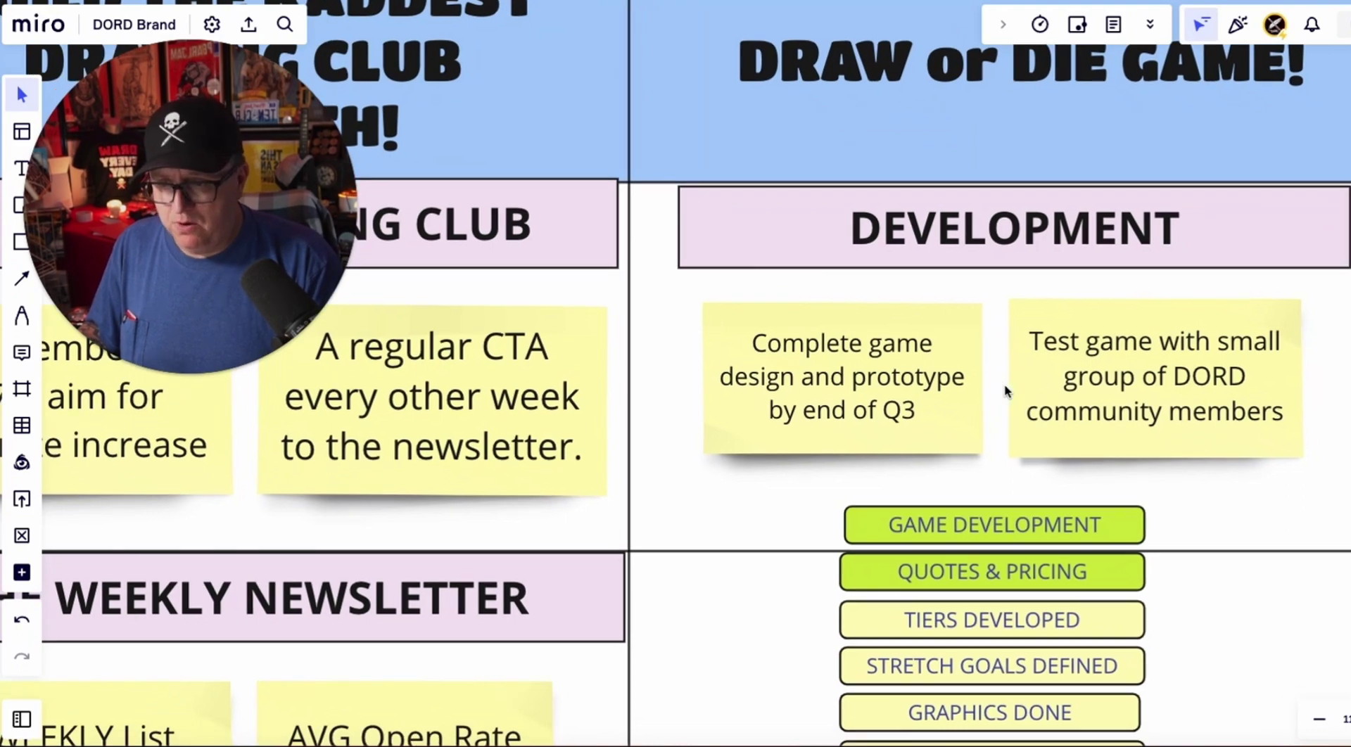
{"action": "scroll", "coordinate": [1193, 357], "scroll_direction": "down", "scroll_amount": 5}
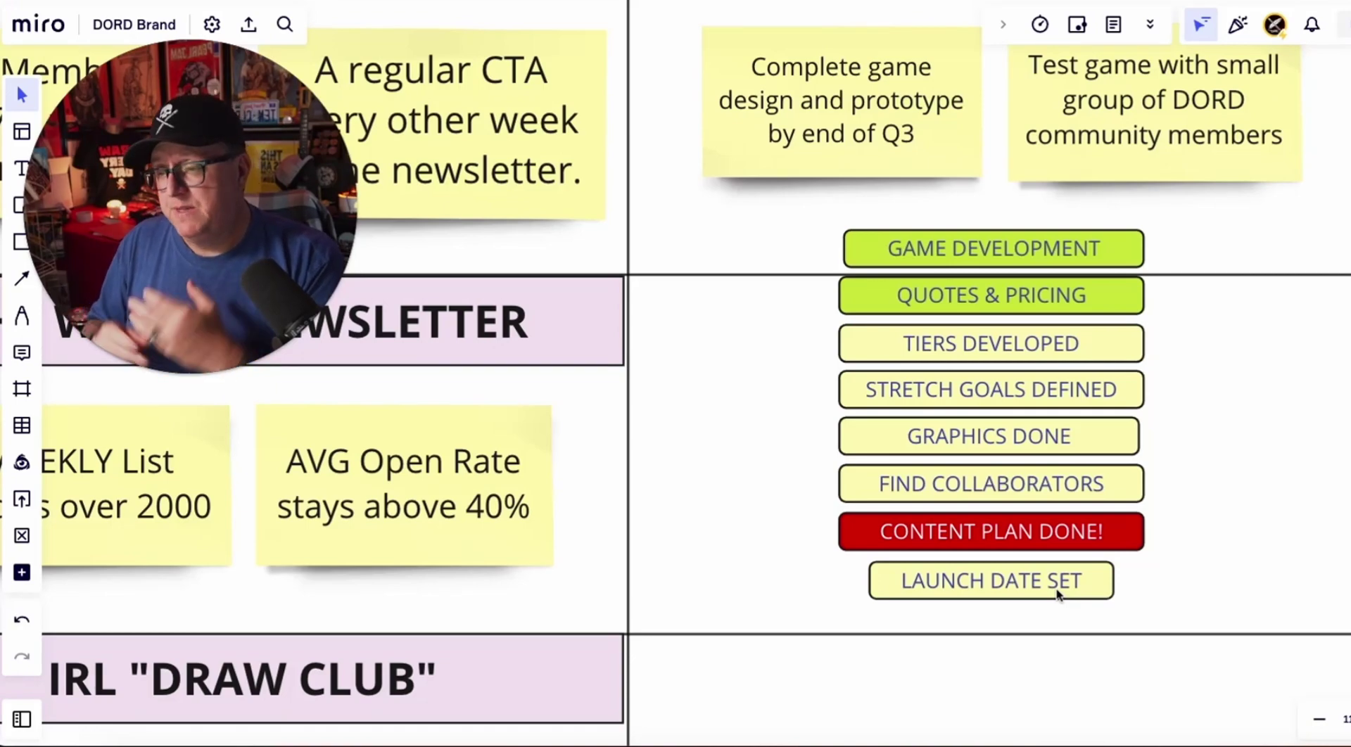
Step: Look over the whole Q3 OKR set and examine the DORD SCHEDULE JULY 2023 calendar beside it
{"action": "scroll", "coordinate": [1058, 594], "scroll_direction": "down", "scroll_amount": 10}
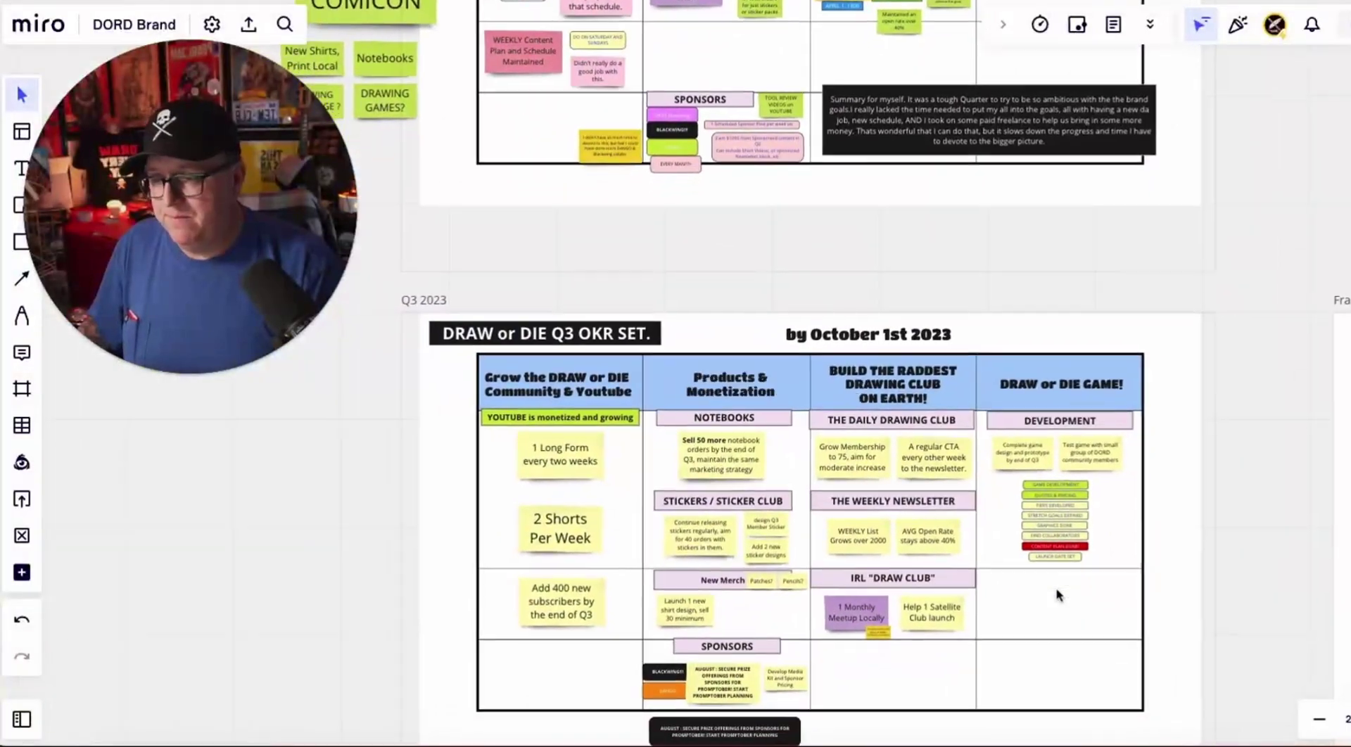
{"action": "scroll", "coordinate": [1058, 595], "scroll_direction": "down", "scroll_amount": 4}
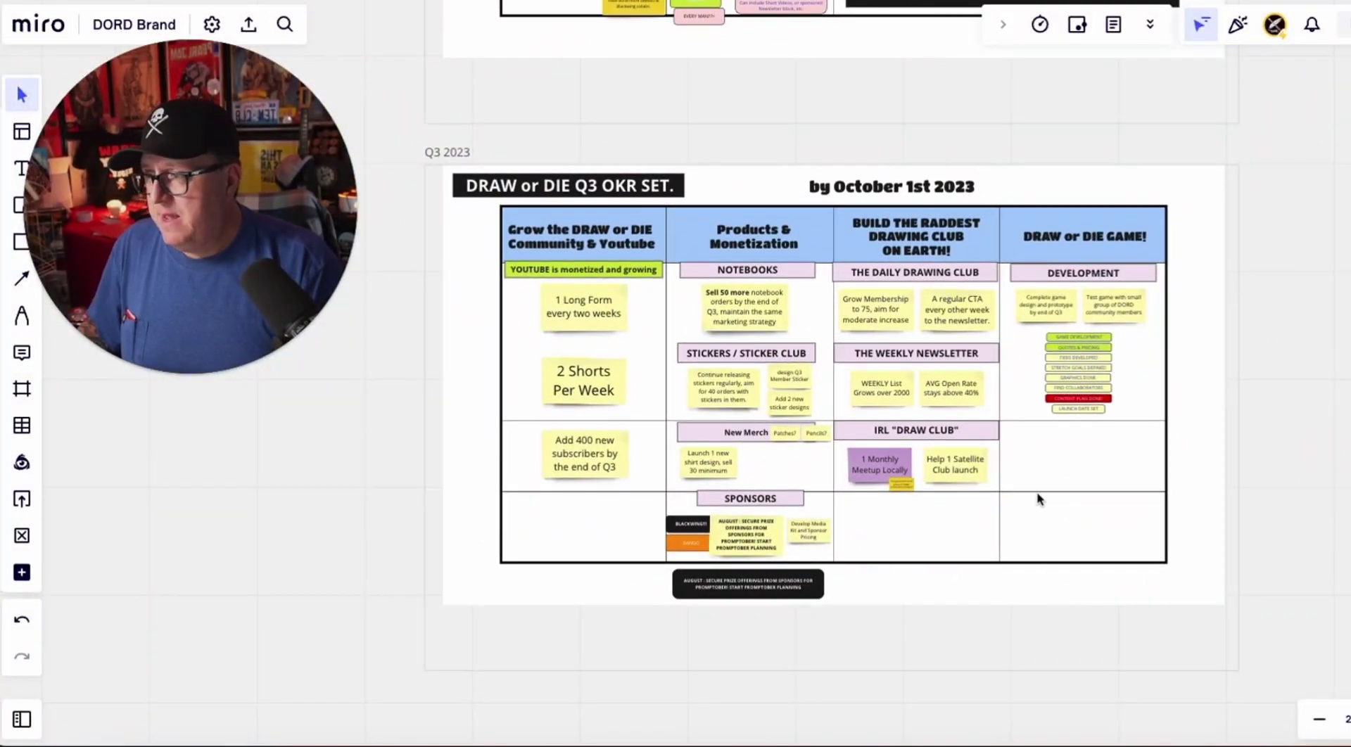
{"action": "scroll", "coordinate": [1038, 499], "scroll_direction": "down", "scroll_amount": 3}
{"action": "scroll", "coordinate": [1037, 499], "scroll_direction": "up", "scroll_amount": 6}
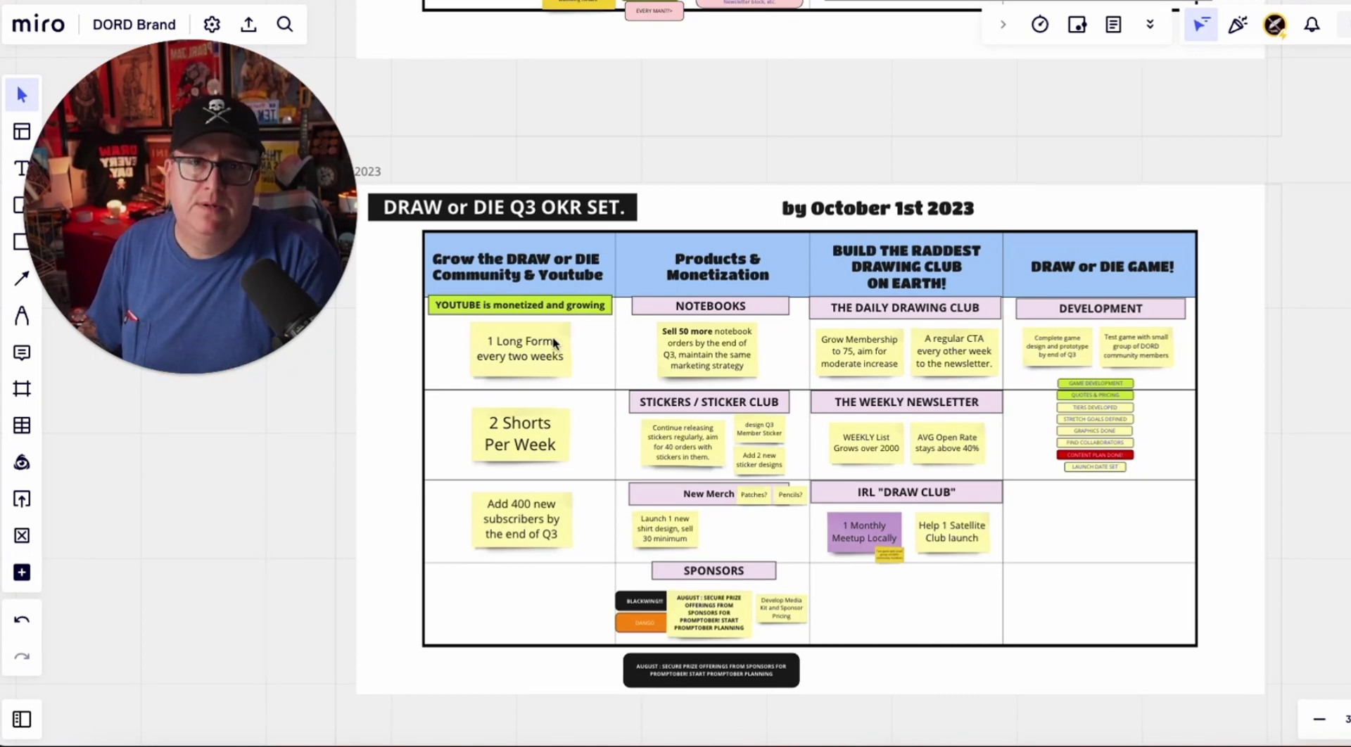
{"action": "scroll", "coordinate": [554, 344], "scroll_direction": "right", "scroll_amount": 10}
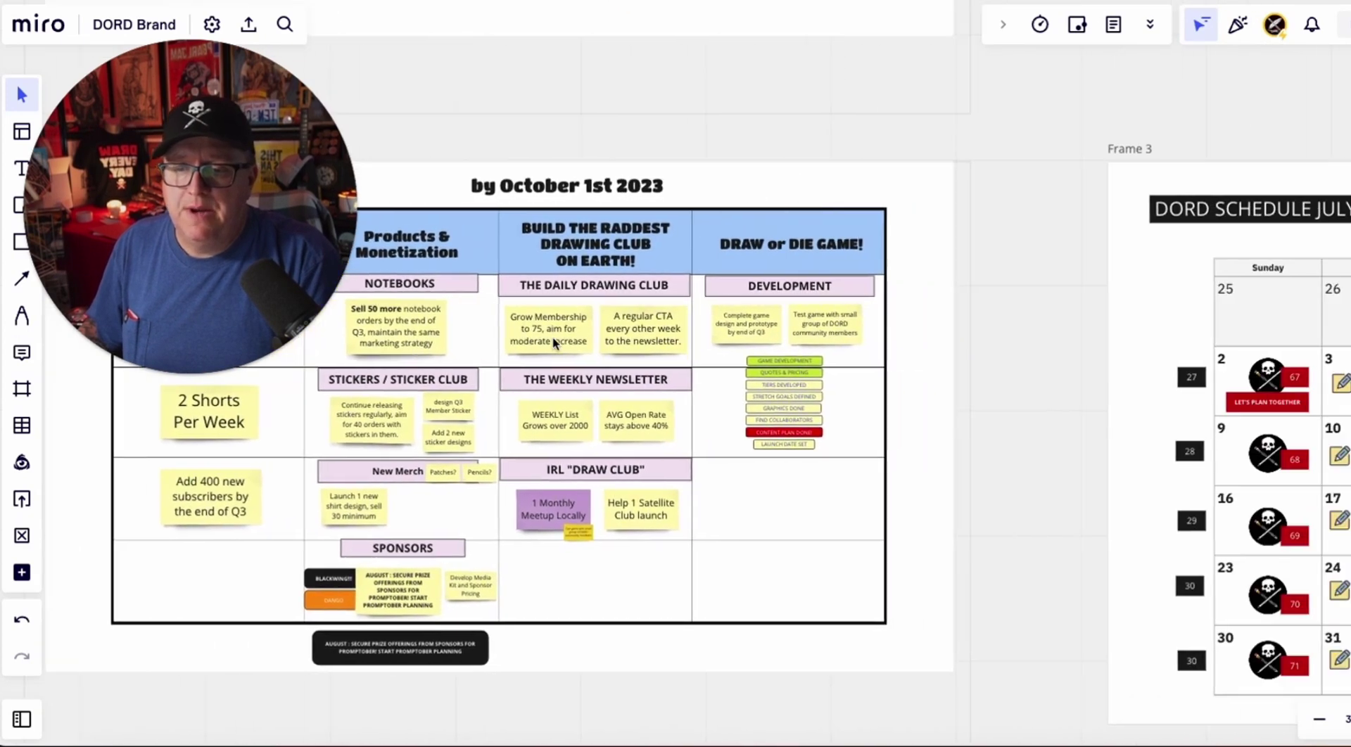
{"action": "scroll", "coordinate": [554, 343], "scroll_direction": "right", "scroll_amount": 8}
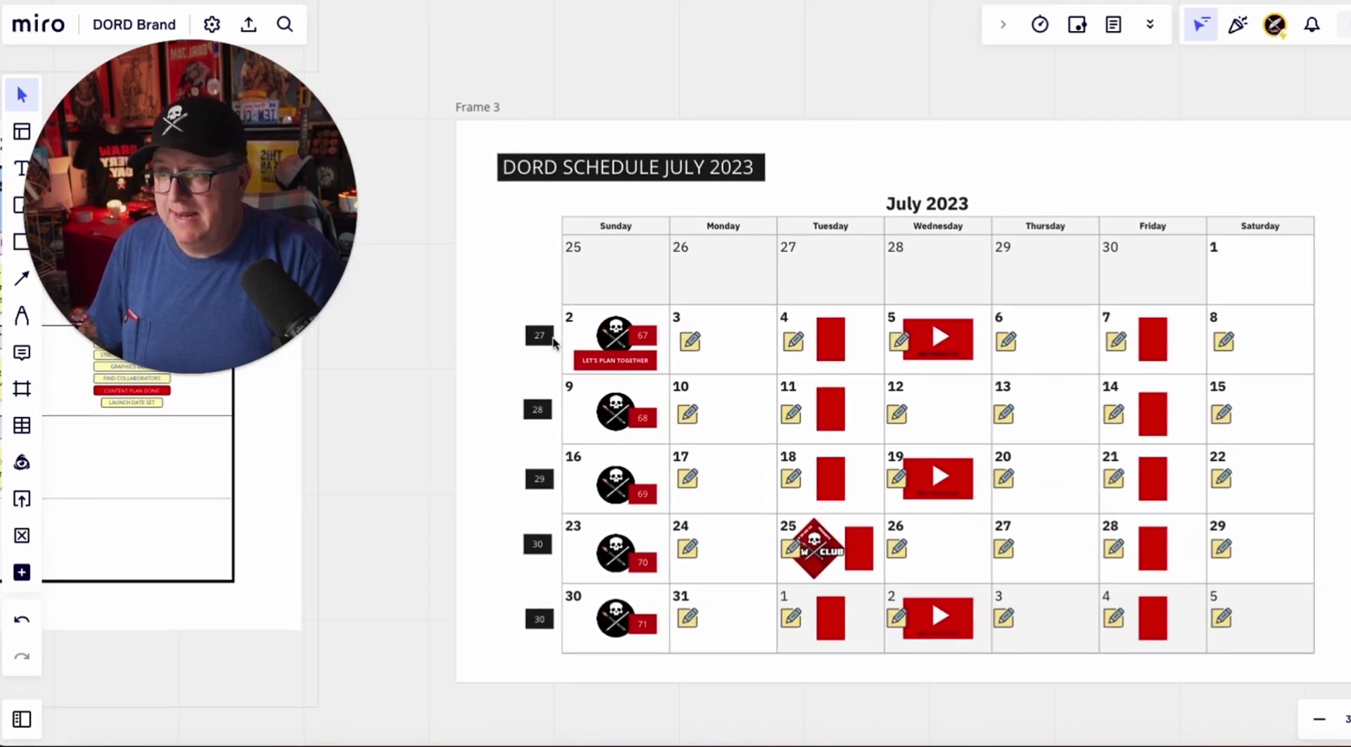
{"action": "scroll", "coordinate": [554, 343], "scroll_direction": "up", "scroll_amount": 5}
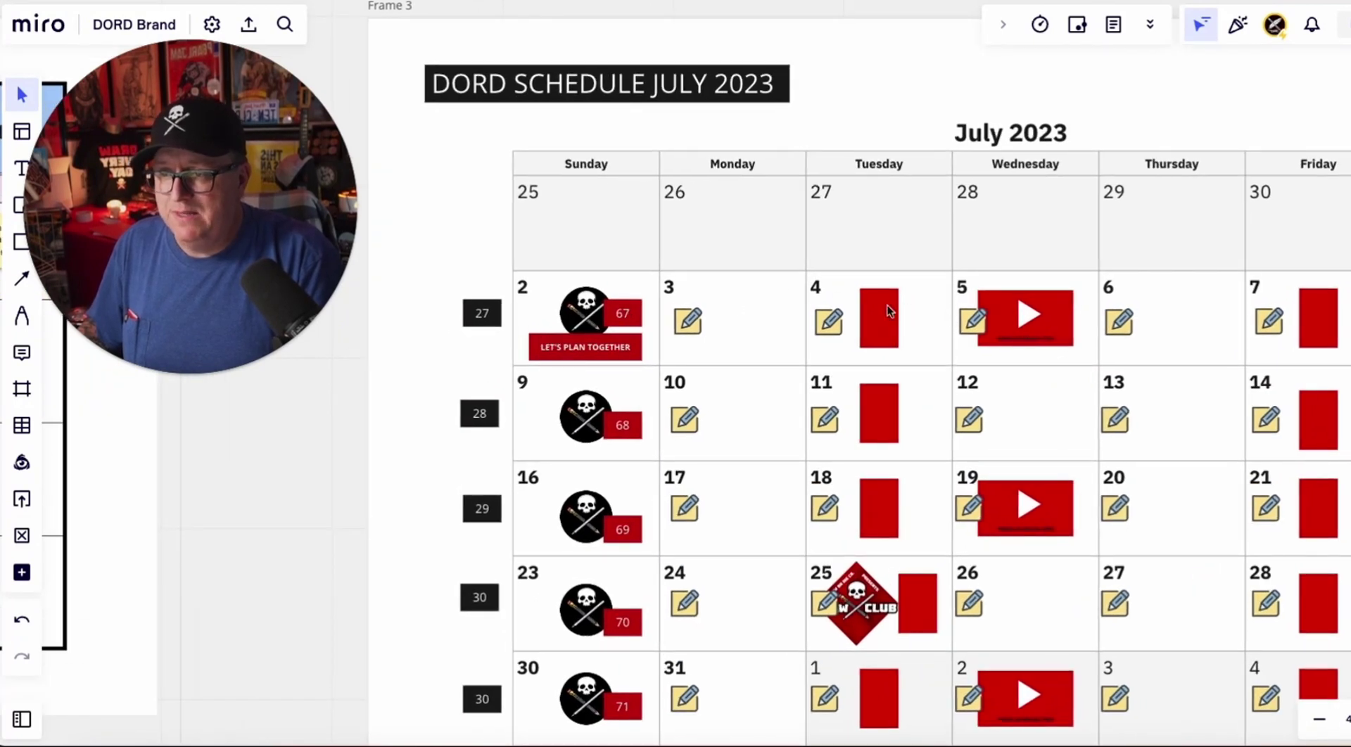
Step: Examine the WEEKLY SCHEDULED VIDEO block on Wednesday, July 5 of the schedule
{"action": "scroll", "coordinate": [1029, 302], "scroll_direction": "up", "scroll_amount": 10}
{"action": "scroll", "coordinate": [1029, 302], "scroll_direction": "up", "scroll_amount": 3}
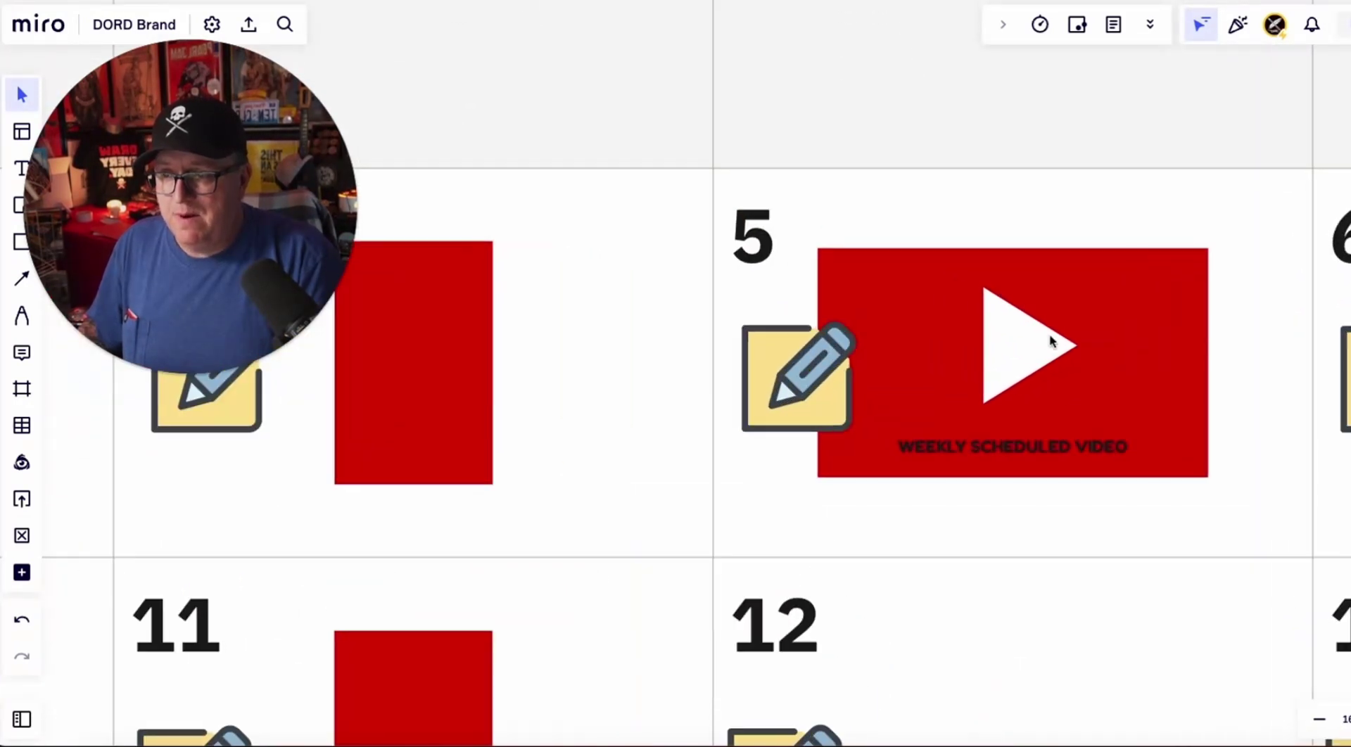
{"action": "left_click", "coordinate": [1070, 340]}
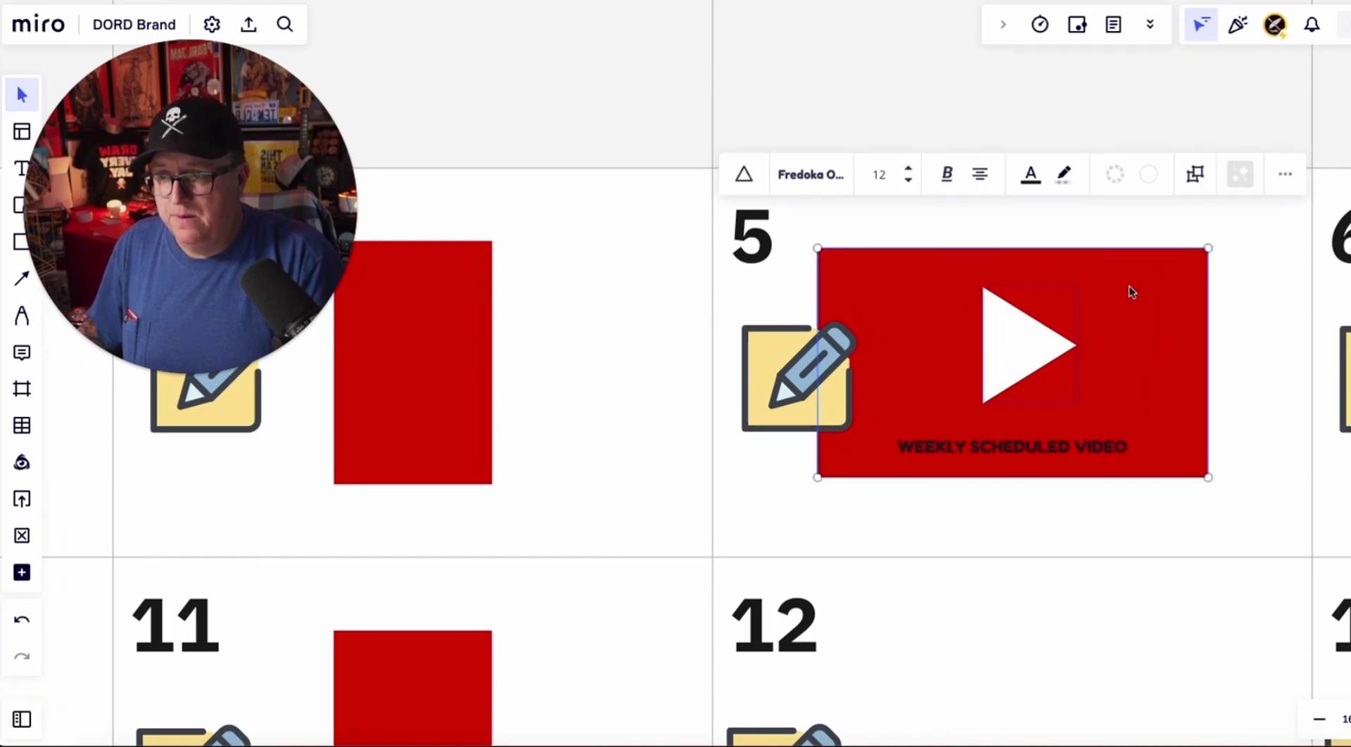
{"action": "left_click", "coordinate": [1013, 551]}
Step: Move the red block on Tuesday, July 4 slightly down within its calendar cell
{"action": "scroll", "coordinate": [820, 423], "scroll_direction": "left", "scroll_amount": 5}
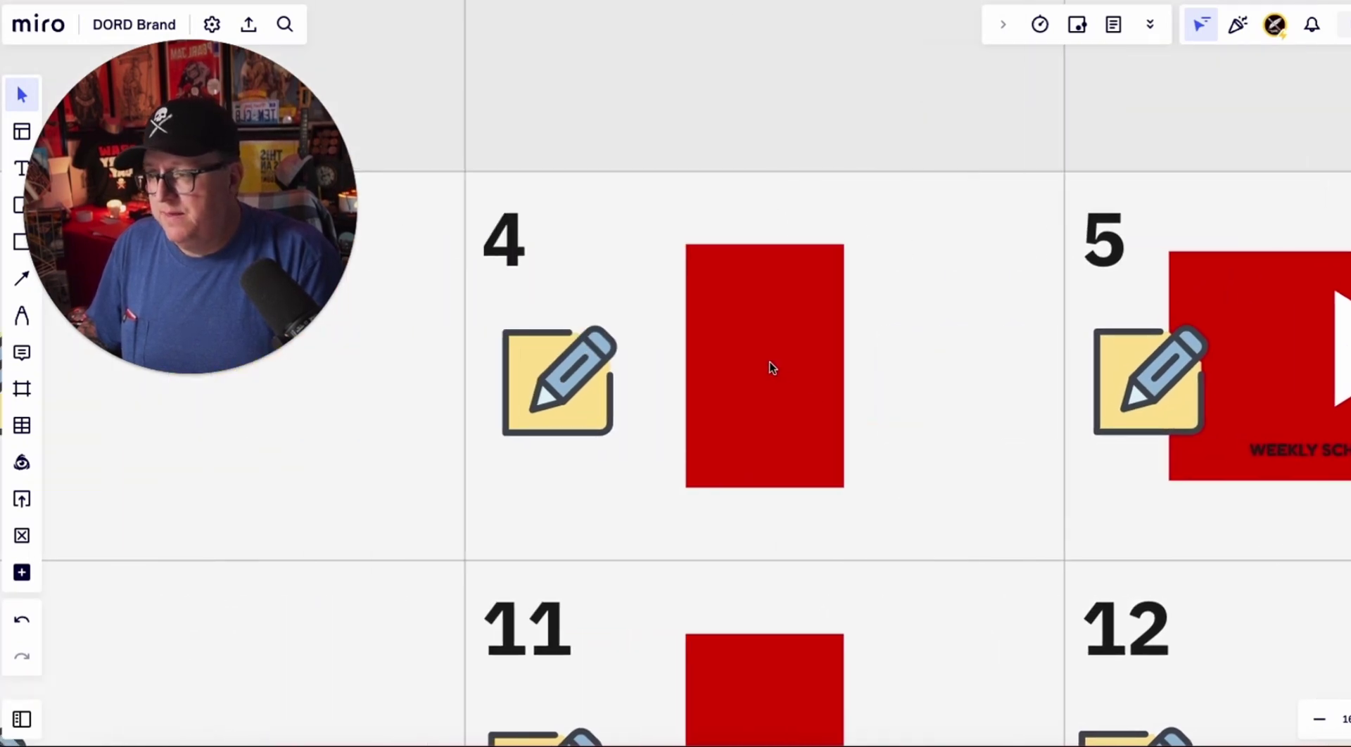
{"action": "left_click", "coordinate": [769, 375]}
{"action": "mouse_move", "coordinate": [768, 376]}
{"action": "left_mouse_down"}
{"action": "mouse_move", "coordinate": [758, 404]}
{"action": "mouse_move", "coordinate": [772, 385]}
{"action": "left_mouse_up"}
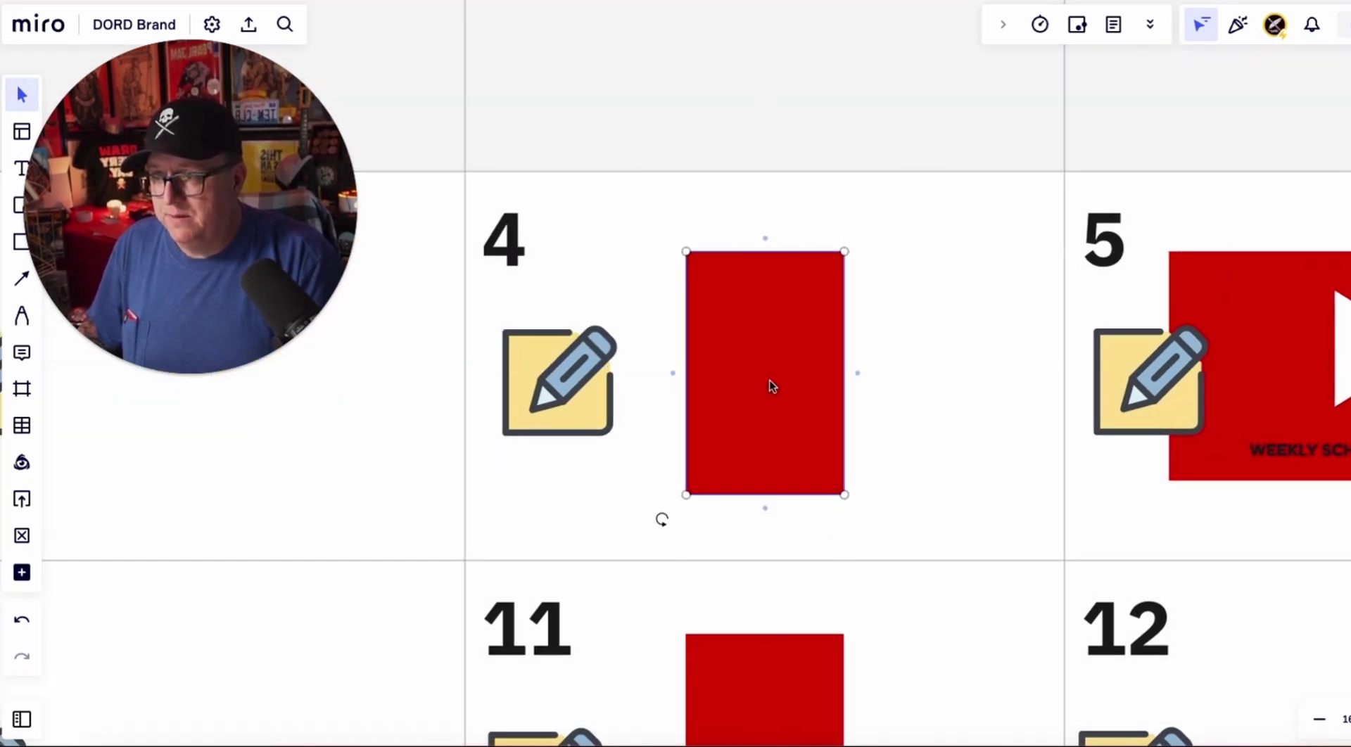
{"action": "scroll", "coordinate": [770, 386], "scroll_direction": "down", "scroll_amount": 4}
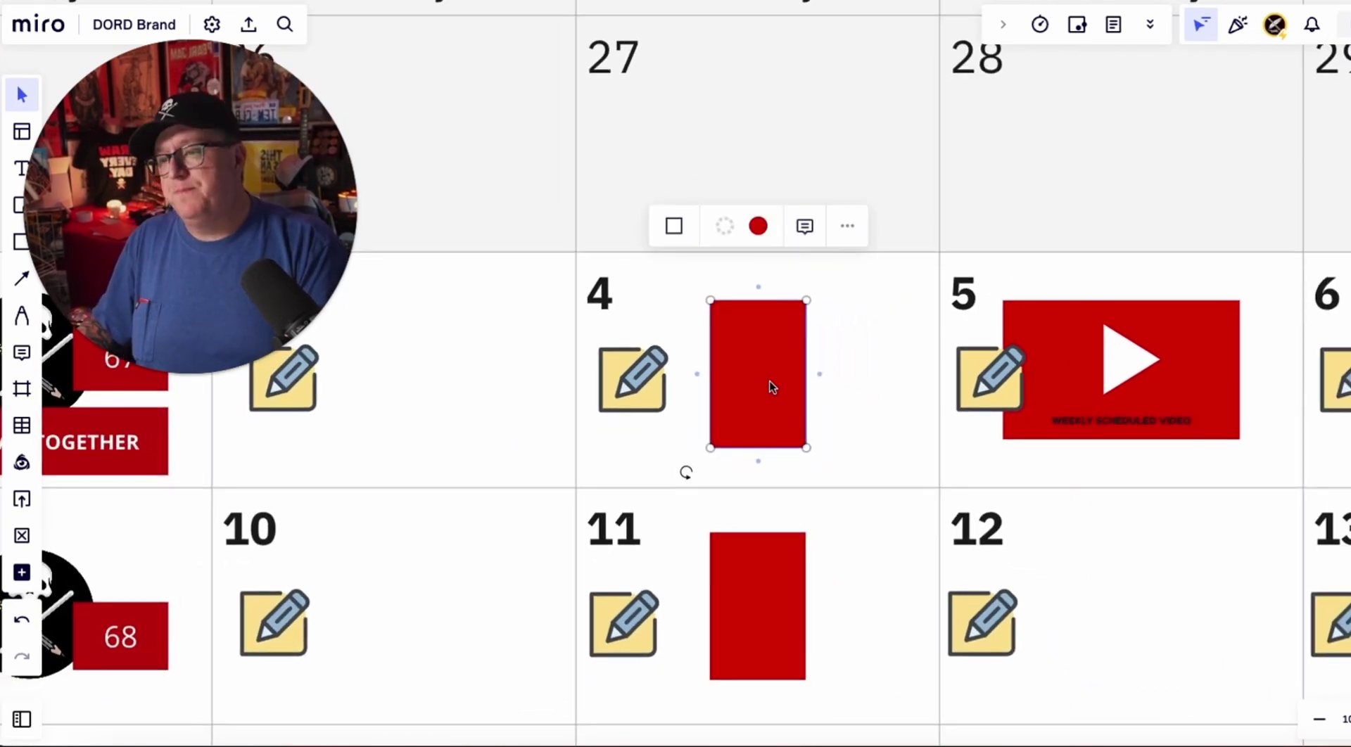
Step: Examine the Sunday, July 2 entry with the skull logo, the 67 label and the LET'S PLAN TOGETHER banner
{"action": "scroll", "coordinate": [978, 385], "scroll_direction": "left", "scroll_amount": 10}
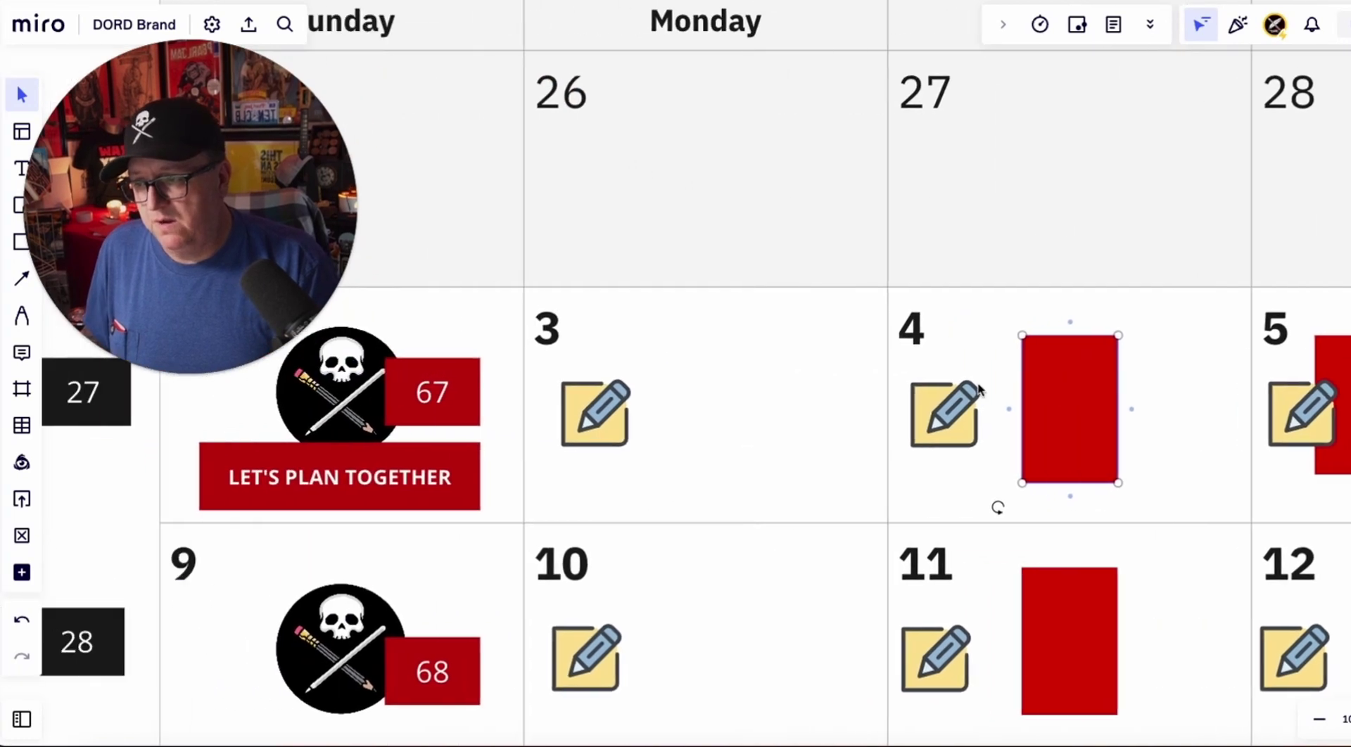
{"action": "scroll", "coordinate": [978, 385], "scroll_direction": "up", "scroll_amount": 5}
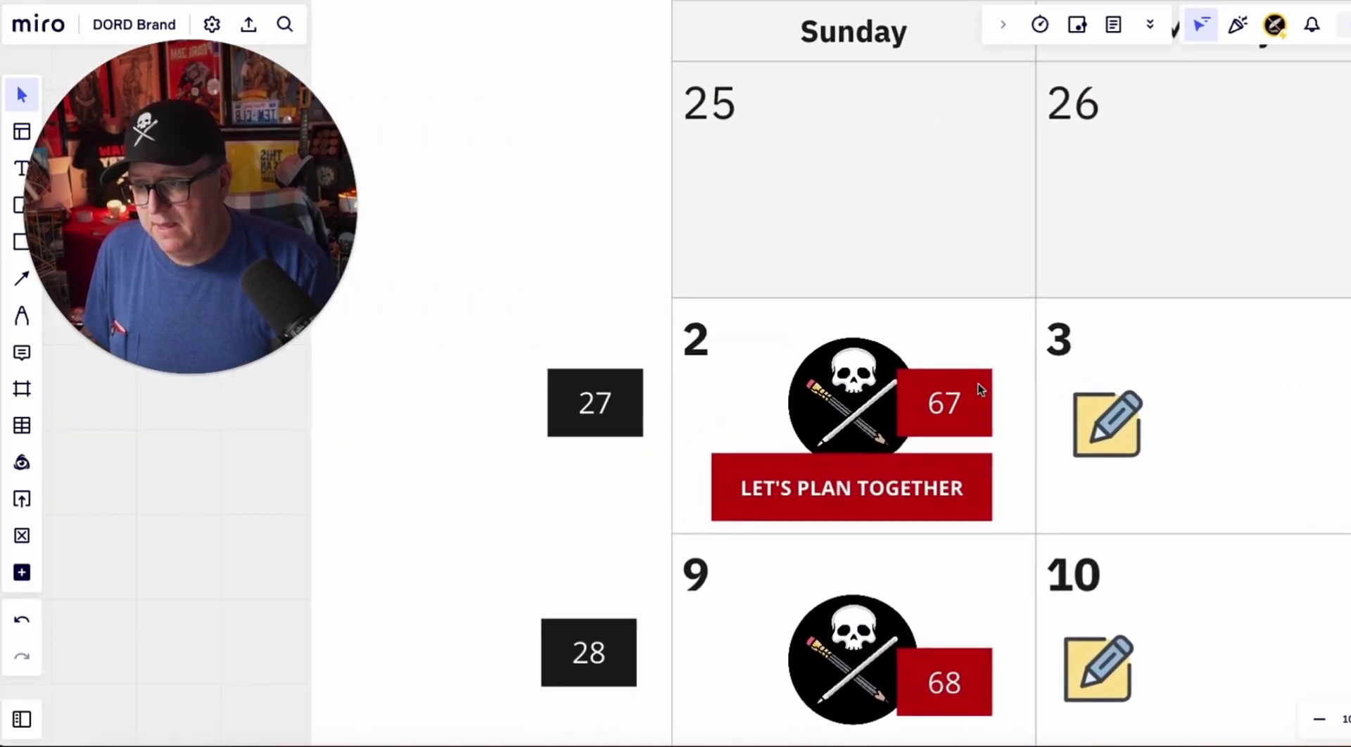
{"action": "scroll", "coordinate": [978, 383], "scroll_direction": "up", "scroll_amount": 1}
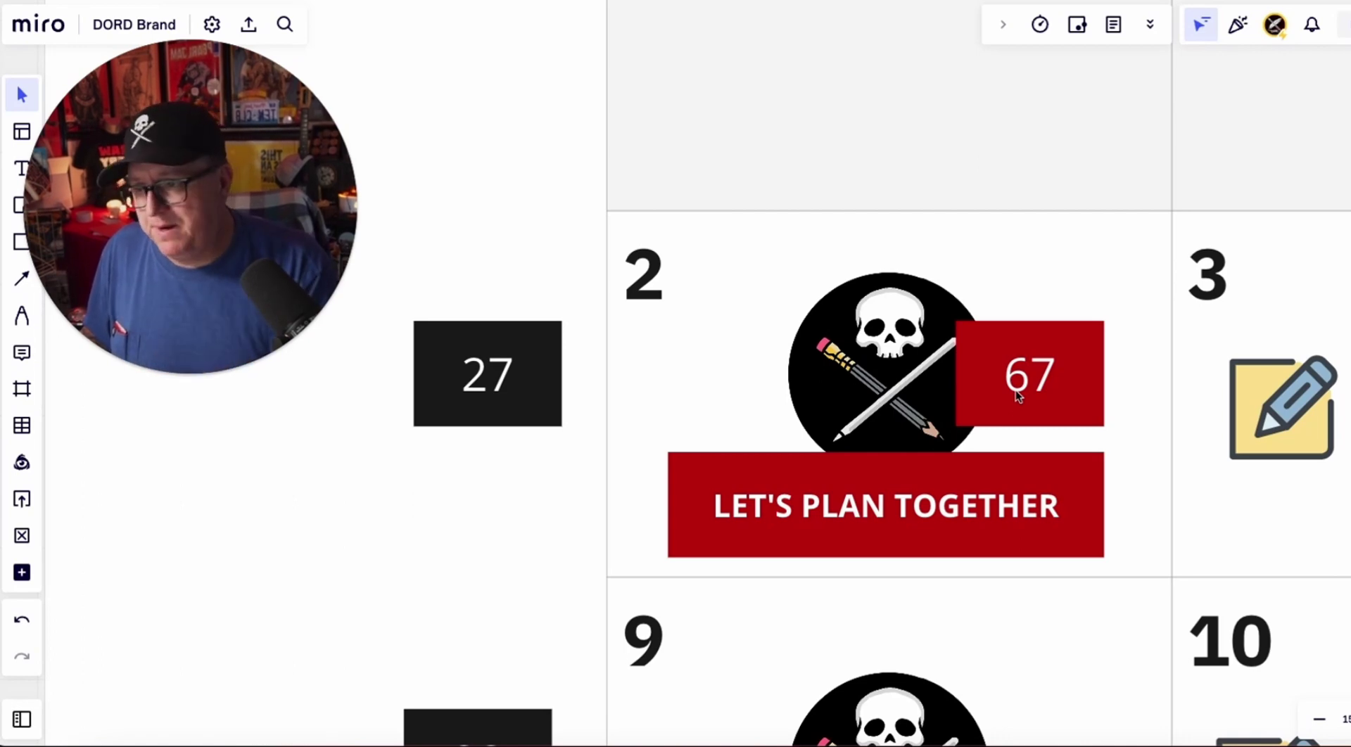
Step: Return to the Q3 OKR set and read the long form, Shorts and subscriber goals in the Community & Youtube column
{"action": "scroll", "coordinate": [1015, 390], "scroll_direction": "down", "scroll_amount": 10}
{"action": "scroll", "coordinate": [1016, 390], "scroll_direction": "left", "scroll_amount": 15}
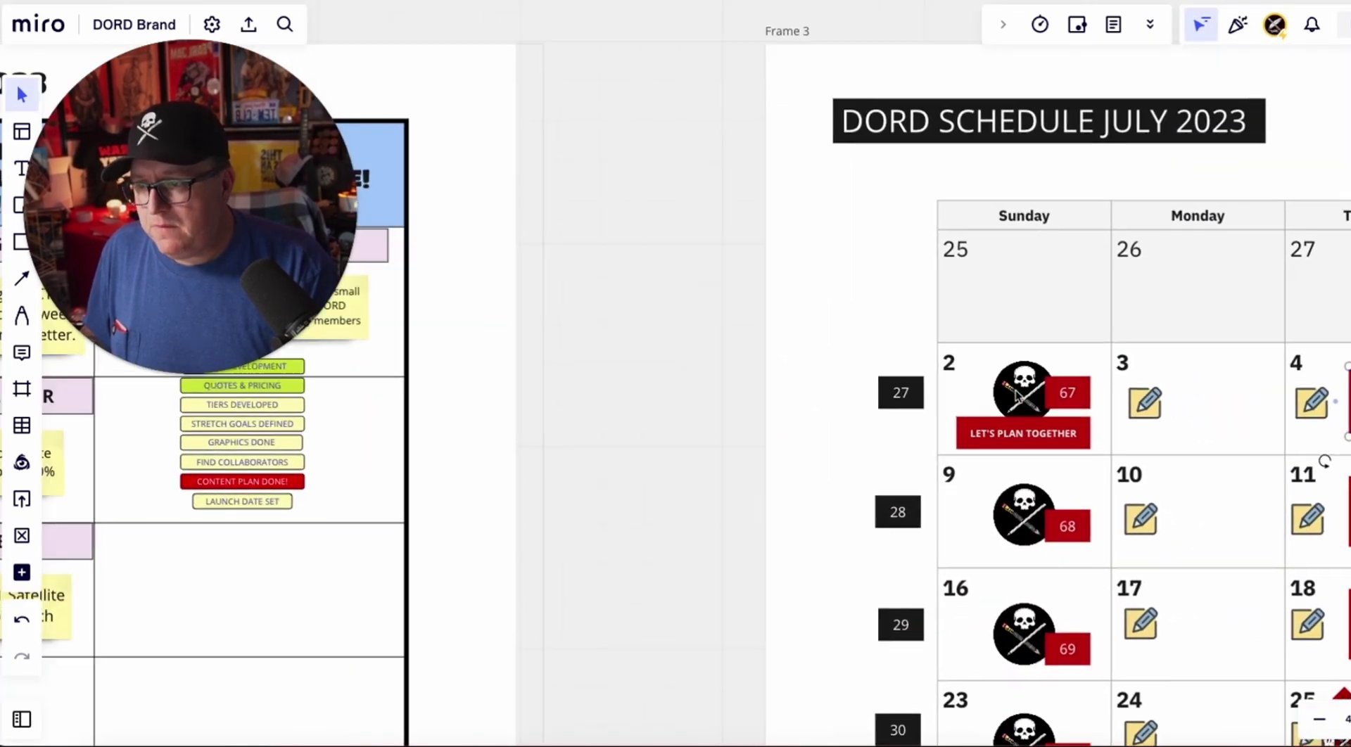
{"action": "scroll", "coordinate": [1016, 395], "scroll_direction": "down", "scroll_amount": 3}
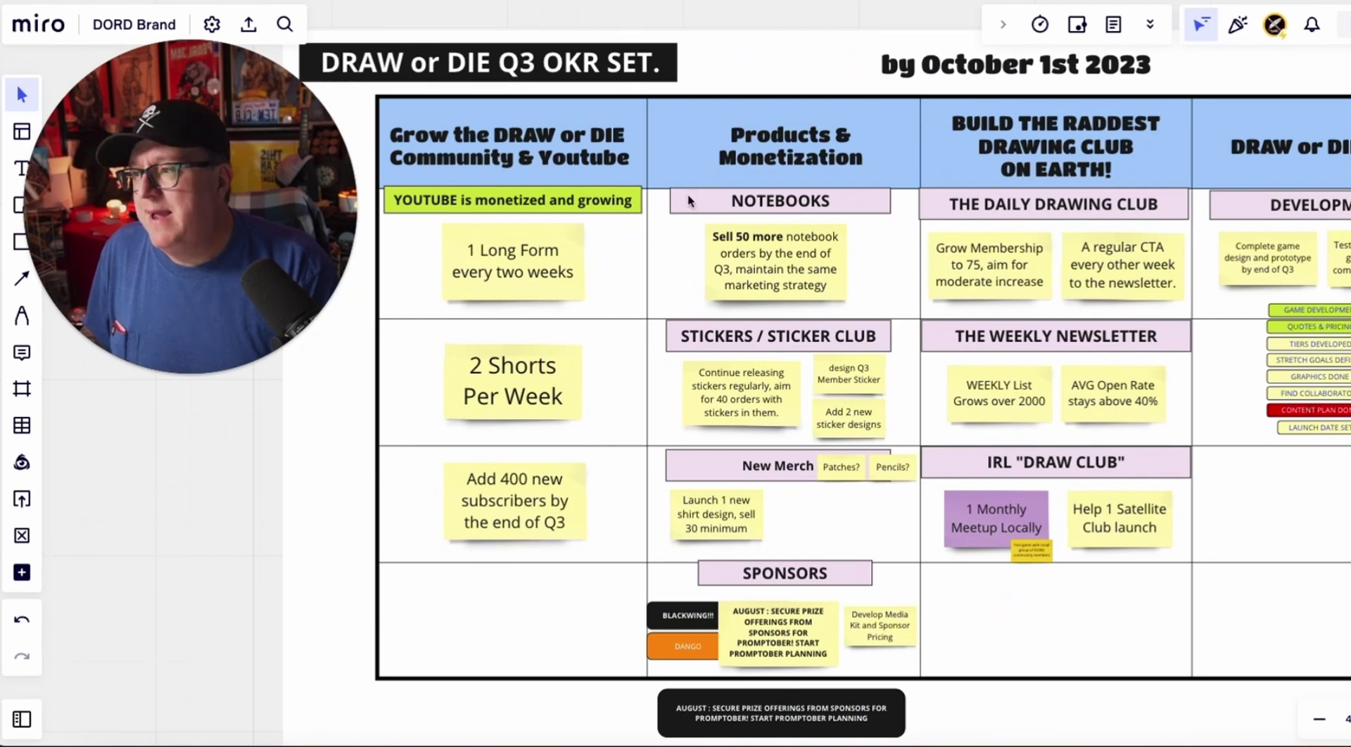
{"action": "scroll", "coordinate": [598, 213], "scroll_direction": "up", "scroll_amount": 8}
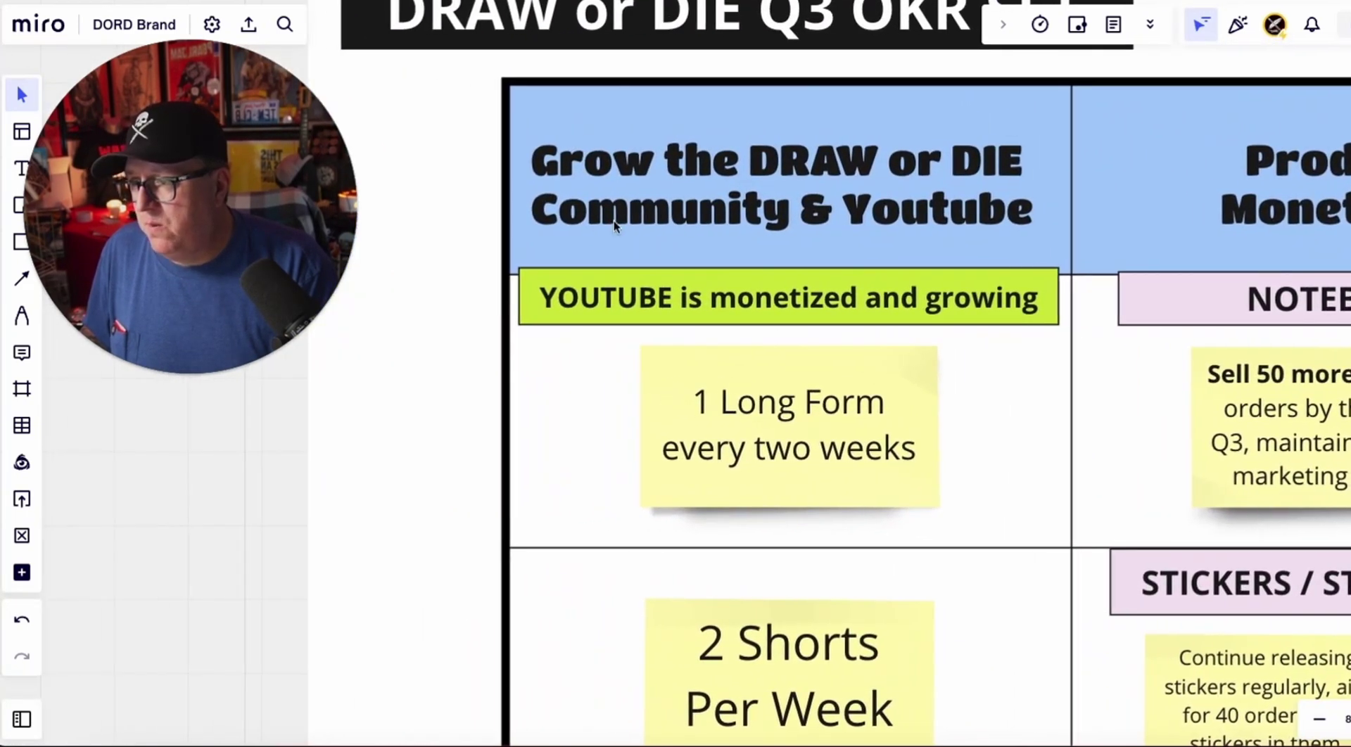
{"action": "scroll", "coordinate": [820, 435], "scroll_direction": "down", "scroll_amount": 4}
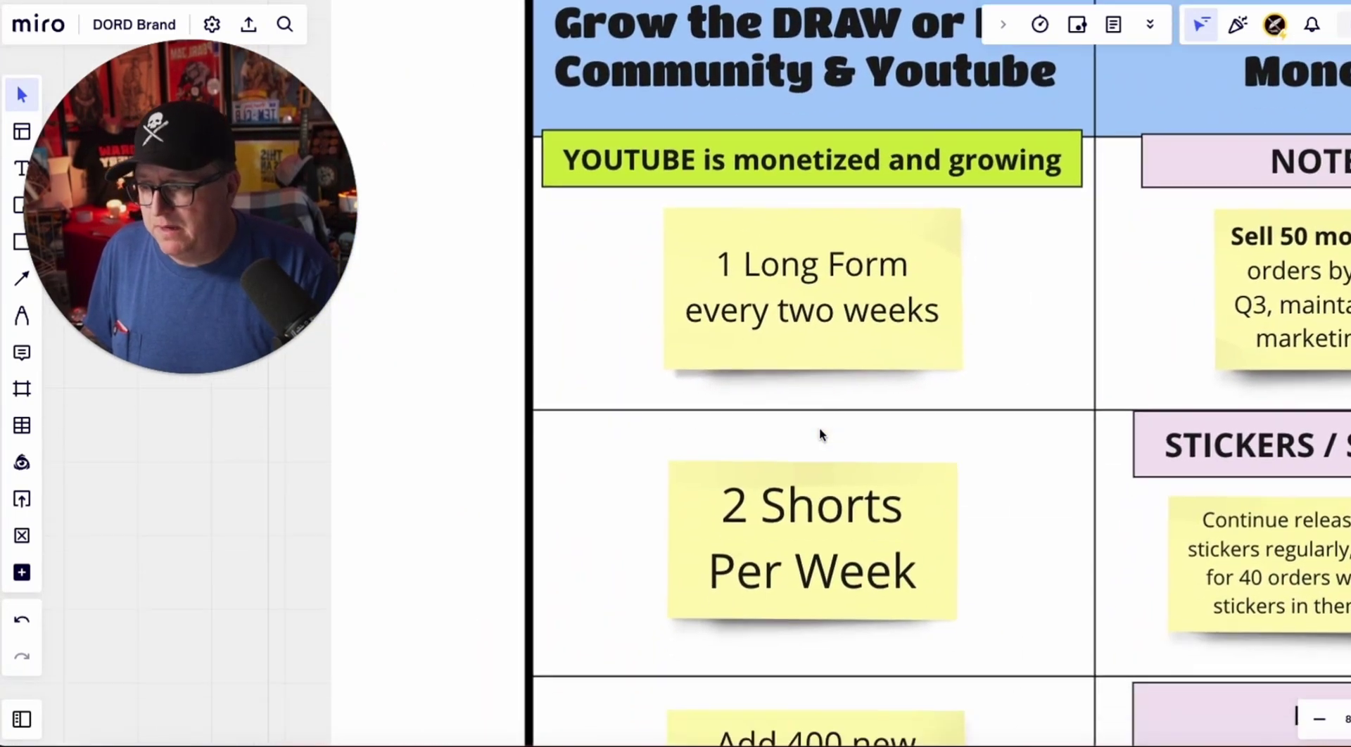
{"action": "scroll", "coordinate": [821, 434], "scroll_direction": "down", "scroll_amount": 4}
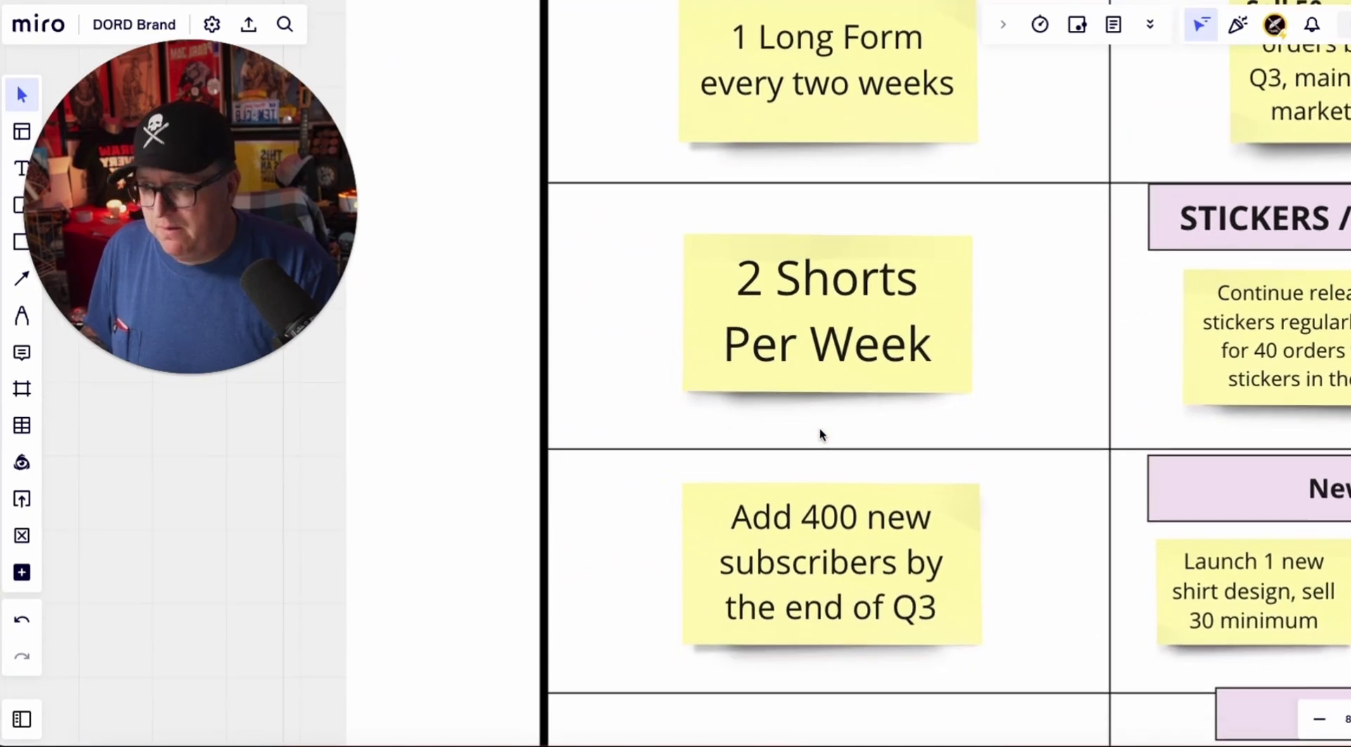
Step: Review the Products & Monetization column from NOTEBOOKS to SPONSORS, including the August PROMPTOBER planning note below the table
{"action": "scroll", "coordinate": [821, 434], "scroll_direction": "up", "scroll_amount": 7}
{"action": "scroll", "coordinate": [821, 434], "scroll_direction": "right", "scroll_amount": 7}
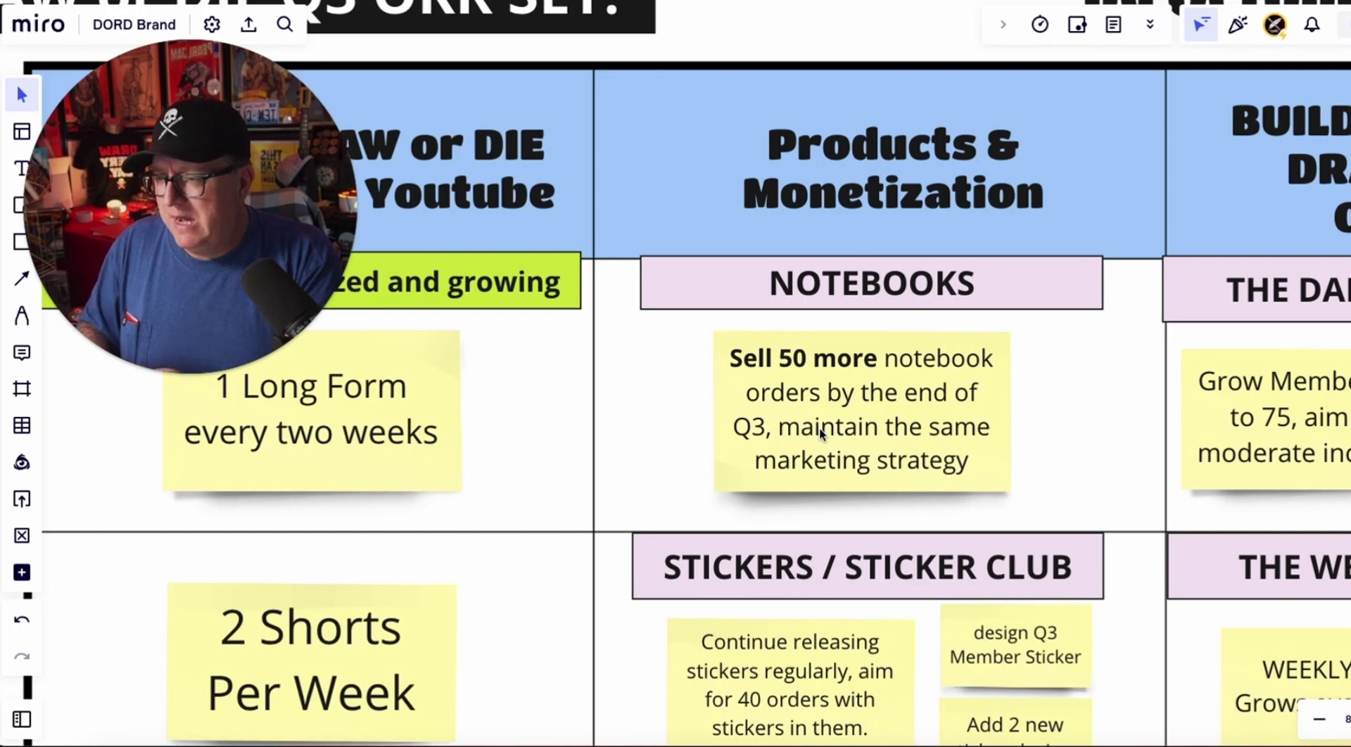
{"action": "scroll", "coordinate": [820, 433], "scroll_direction": "down", "scroll_amount": 10}
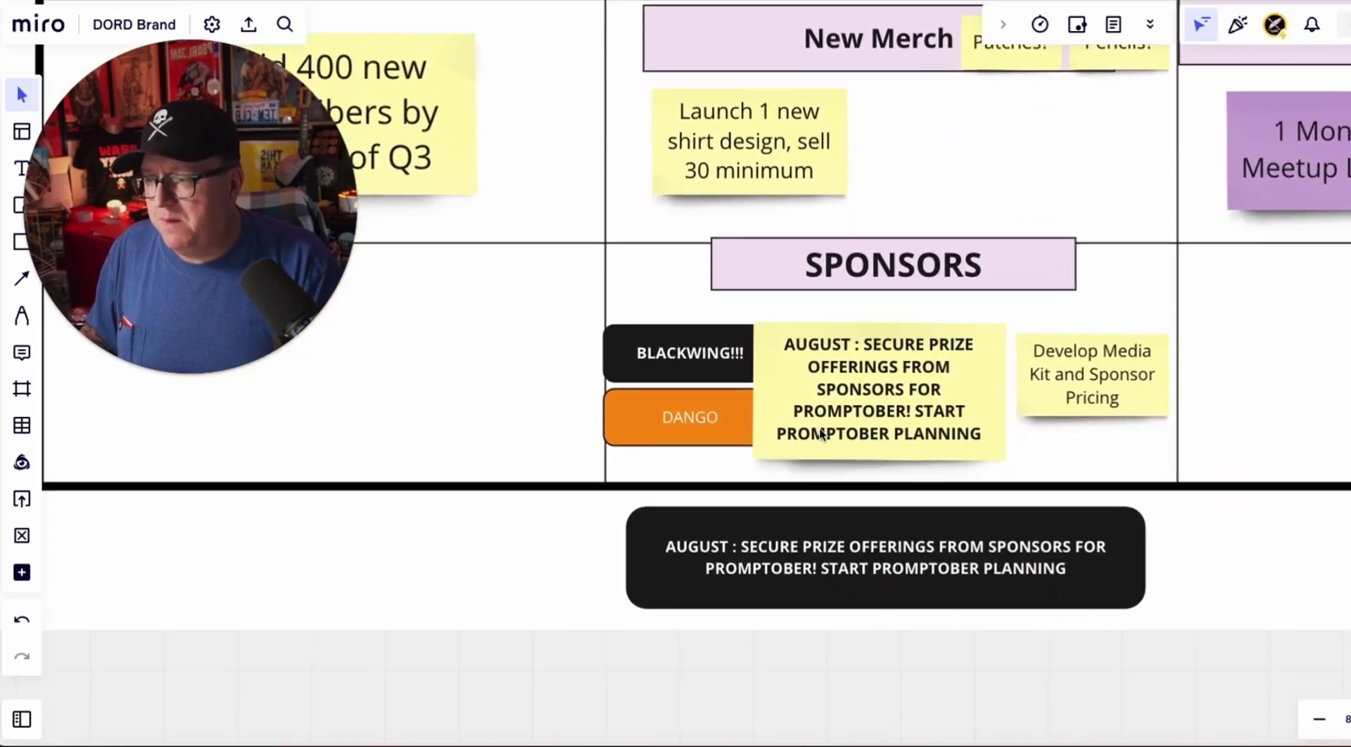
{"action": "scroll", "coordinate": [820, 433], "scroll_direction": "up", "scroll_amount": 6}
{"action": "scroll", "coordinate": [820, 433], "scroll_direction": "right", "scroll_amount": 1}
{"action": "scroll", "coordinate": [821, 435], "scroll_direction": "down", "scroll_amount": 3}
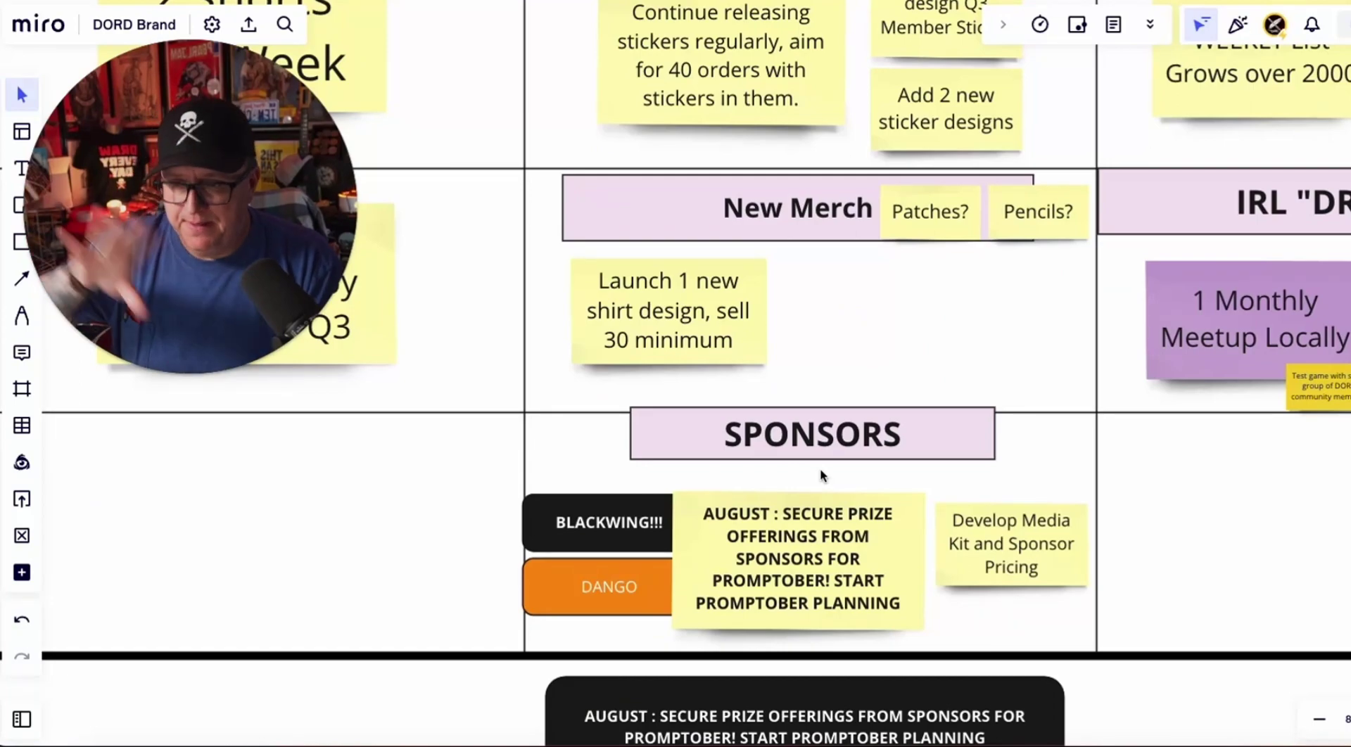
{"action": "scroll", "coordinate": [821, 477], "scroll_direction": "down", "scroll_amount": 5}
{"action": "scroll", "coordinate": [704, 559], "scroll_direction": "up", "scroll_amount": 5}
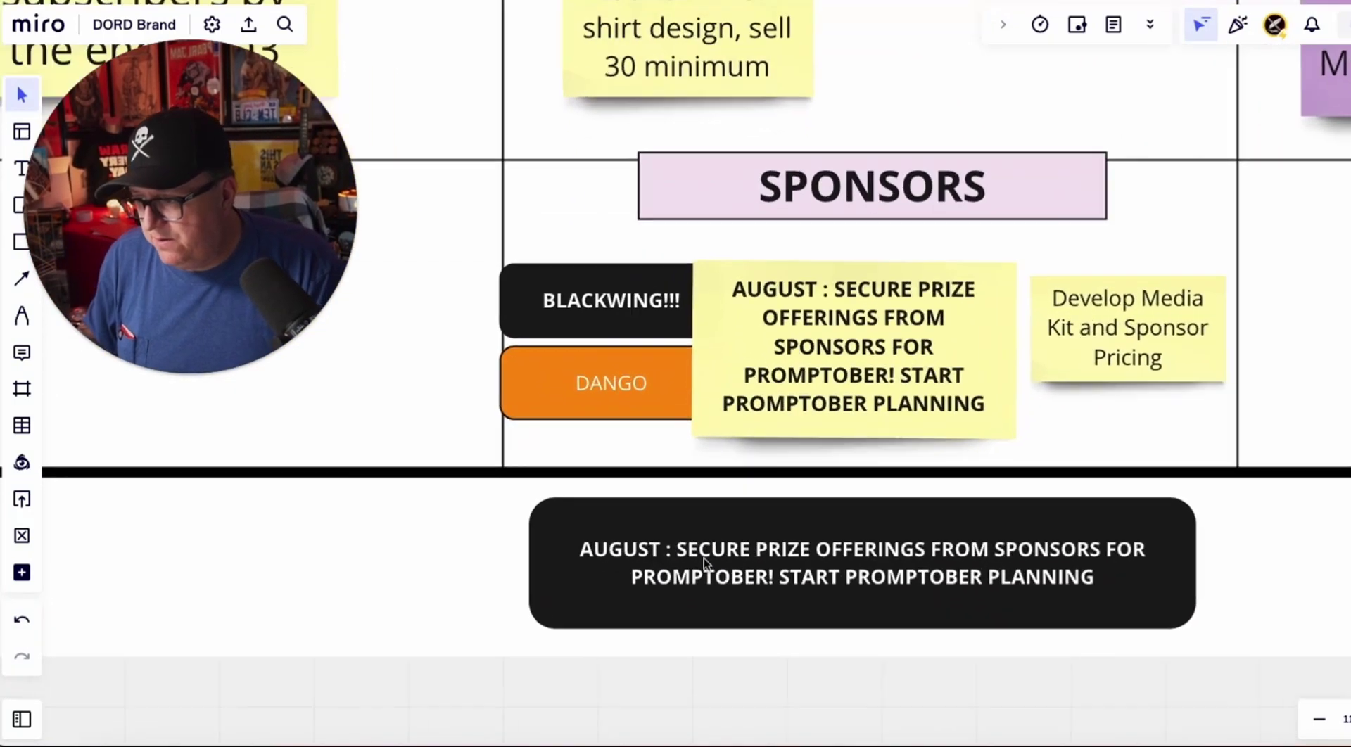
{"action": "scroll", "coordinate": [703, 559], "scroll_direction": "down", "scroll_amount": 5}
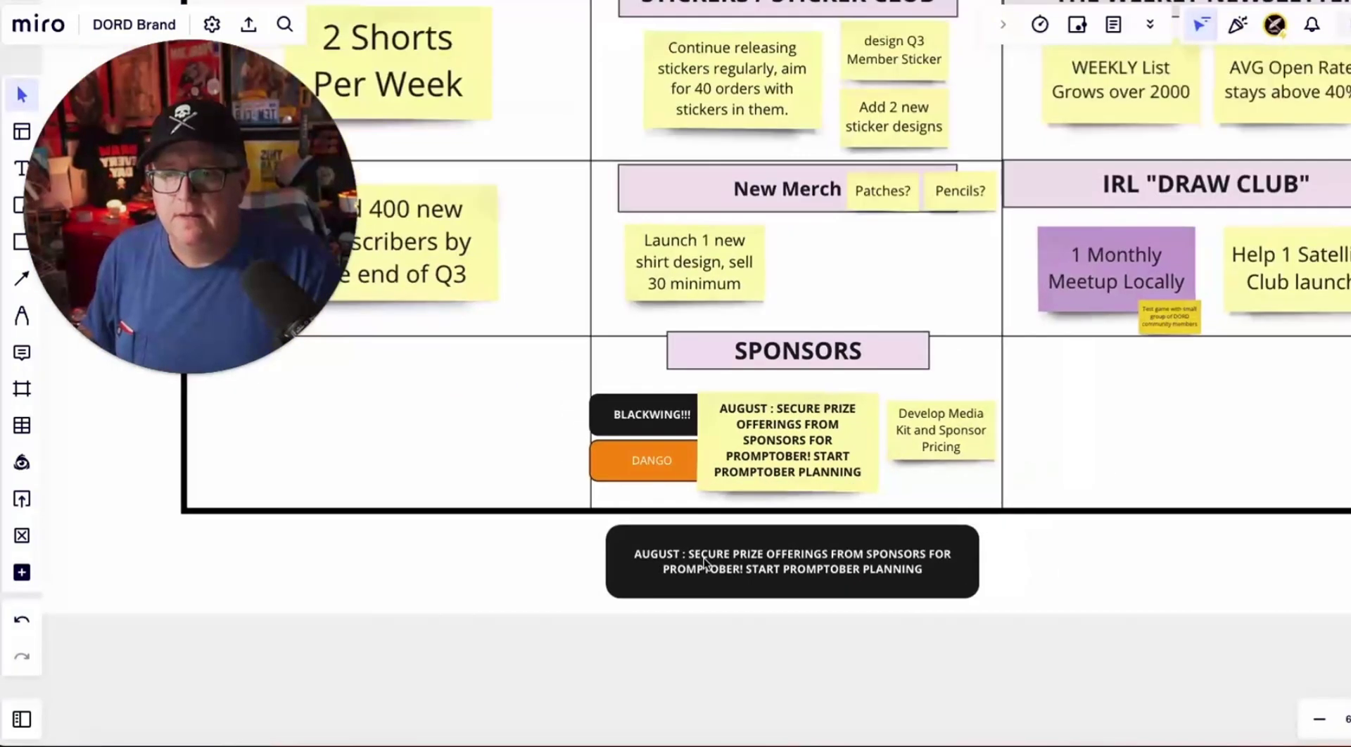
Step: Go back to the DORD SCHEDULE JULY 2023 calendar, look over the whole month and focus on its first full week
{"action": "scroll", "coordinate": [704, 563], "scroll_direction": "down", "scroll_amount": 3}
{"action": "scroll", "coordinate": [703, 563], "scroll_direction": "right", "scroll_amount": 5}
{"action": "scroll", "coordinate": [704, 563], "scroll_direction": "up", "scroll_amount": 5}
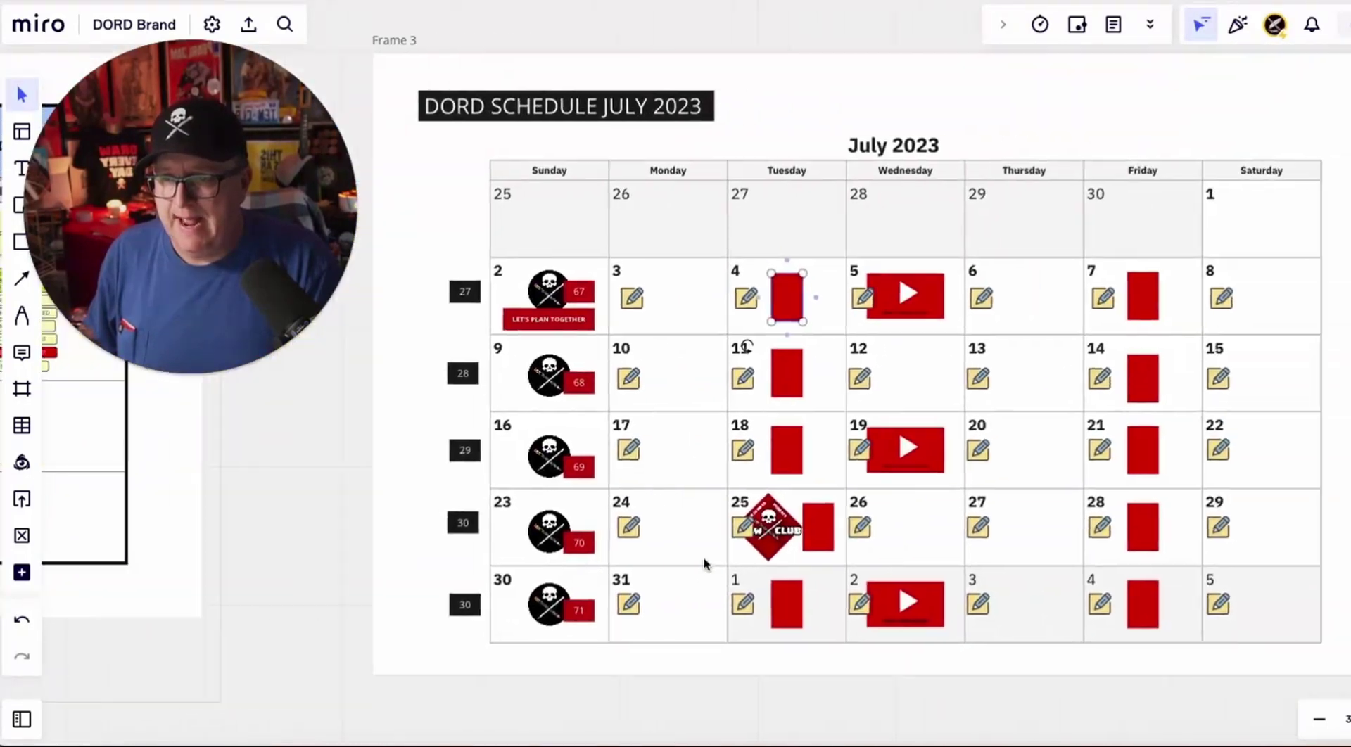
{"action": "scroll", "coordinate": [704, 559], "scroll_direction": "left", "scroll_amount": 5}
{"action": "scroll", "coordinate": [701, 558], "scroll_direction": "up", "scroll_amount": 2}
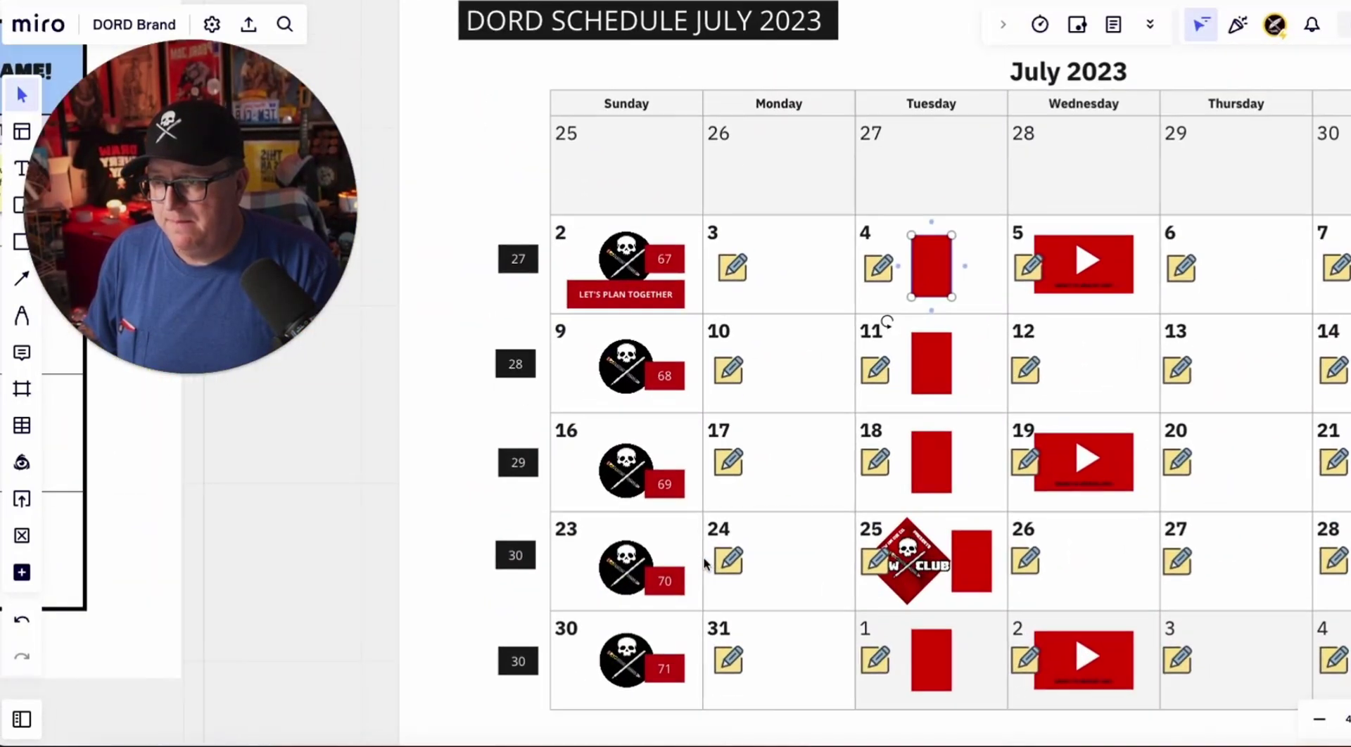
{"action": "scroll", "coordinate": [725, 345], "scroll_direction": "up", "scroll_amount": 4}
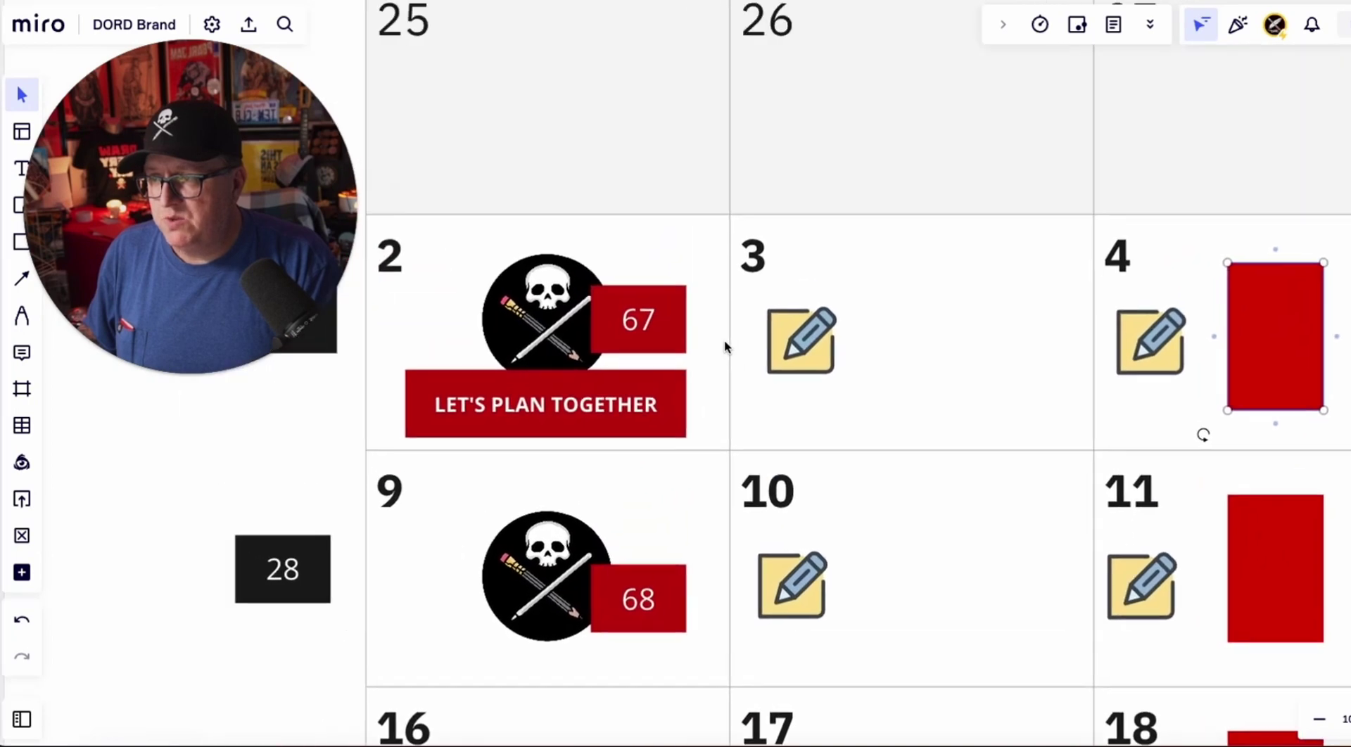
Step: Select the pencil note icon on Monday, July 3 and examine it alongside the Sunday, July 2 entry
{"action": "left_click", "coordinate": [830, 382]}
{"action": "scroll", "coordinate": [830, 387], "scroll_direction": "up", "scroll_amount": 3}
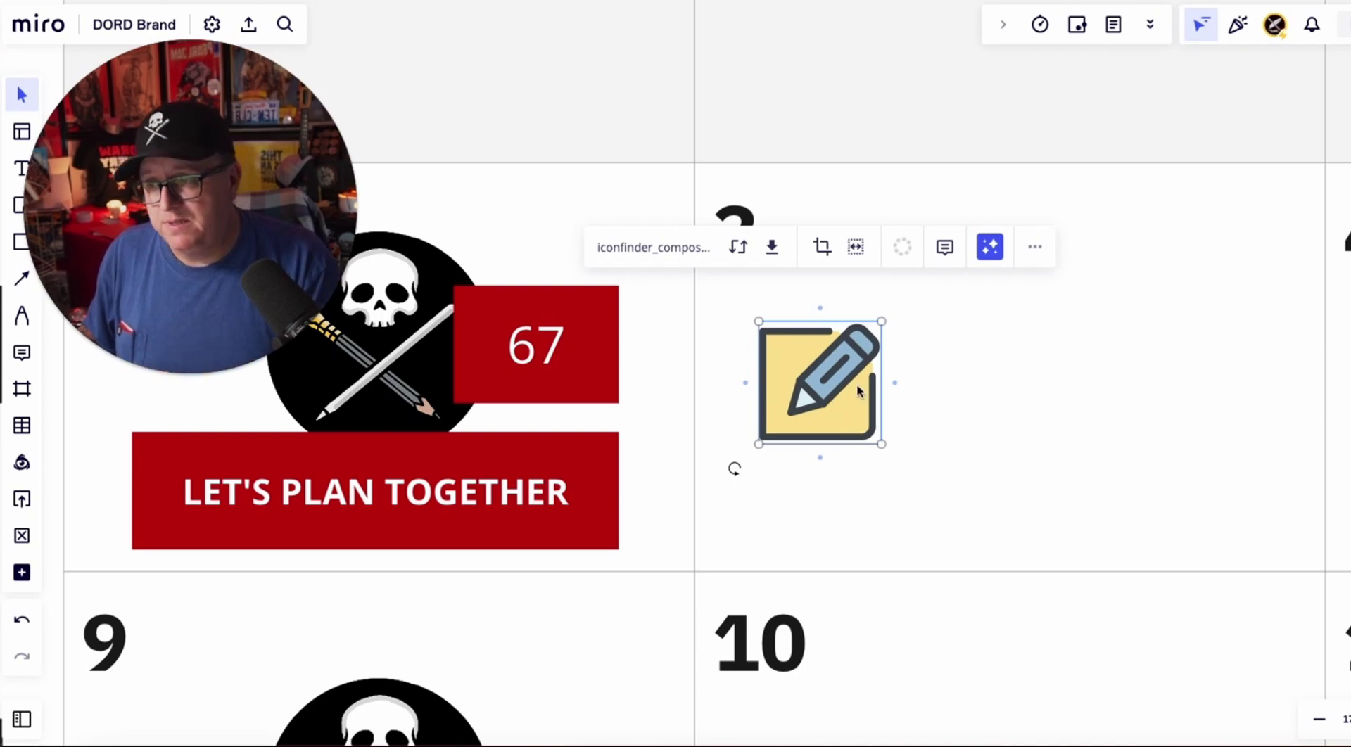
{"action": "scroll", "coordinate": [962, 377], "scroll_direction": "down", "scroll_amount": 5}
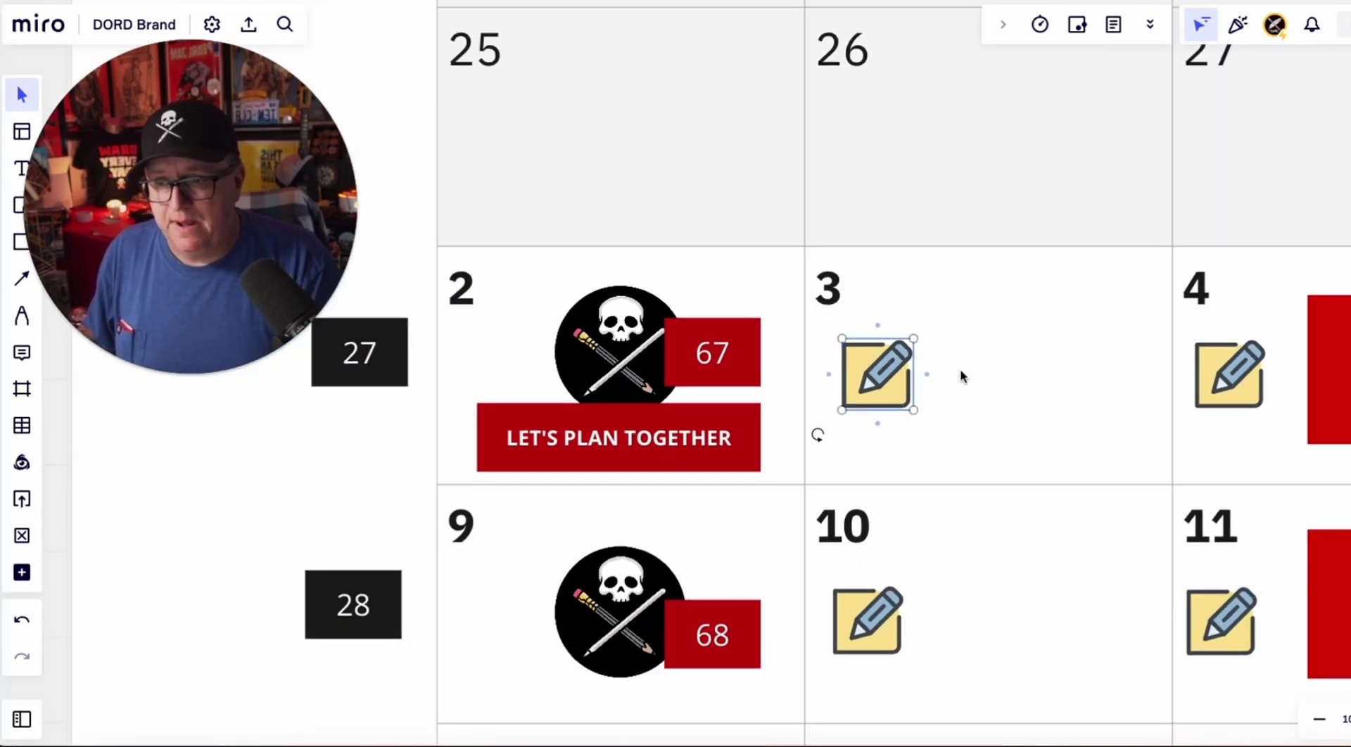
{"action": "scroll", "coordinate": [902, 380], "scroll_direction": "down", "scroll_amount": 2}
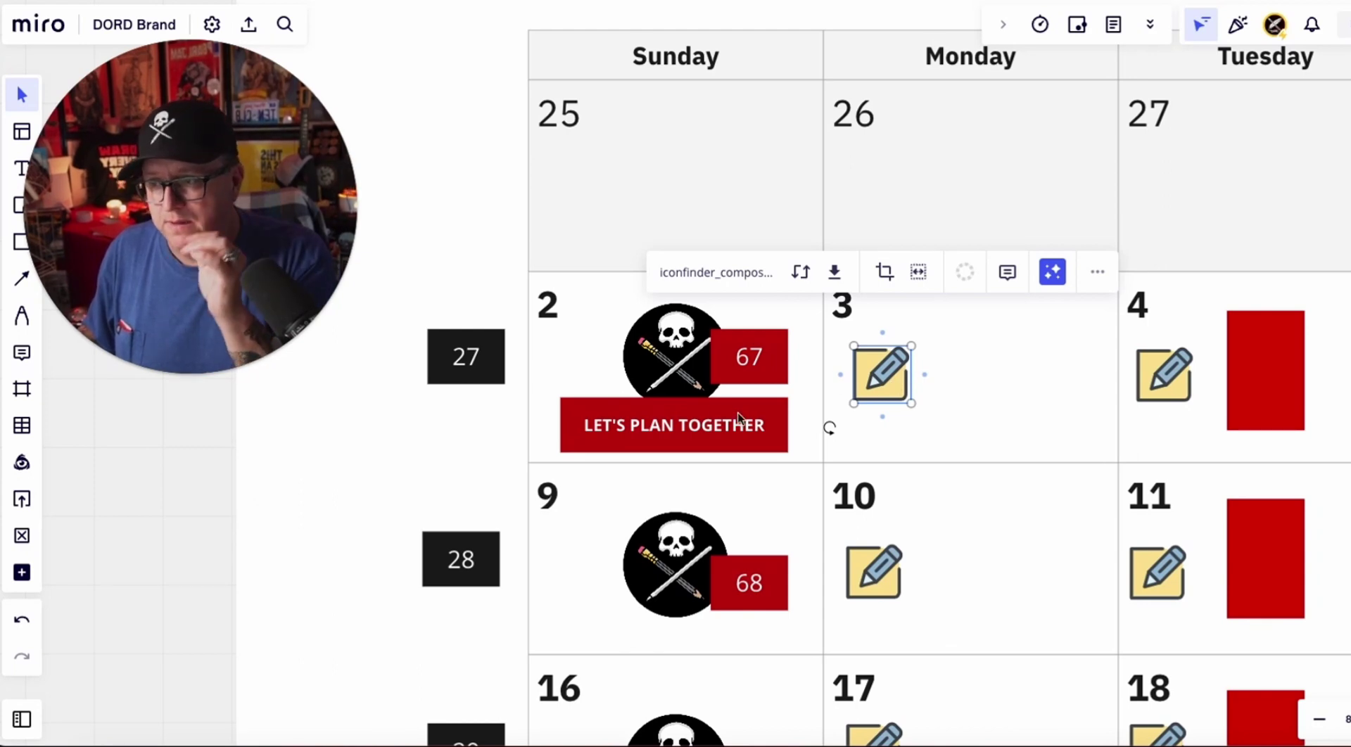
{"action": "scroll", "coordinate": [737, 416], "scroll_direction": "down", "scroll_amount": 2}
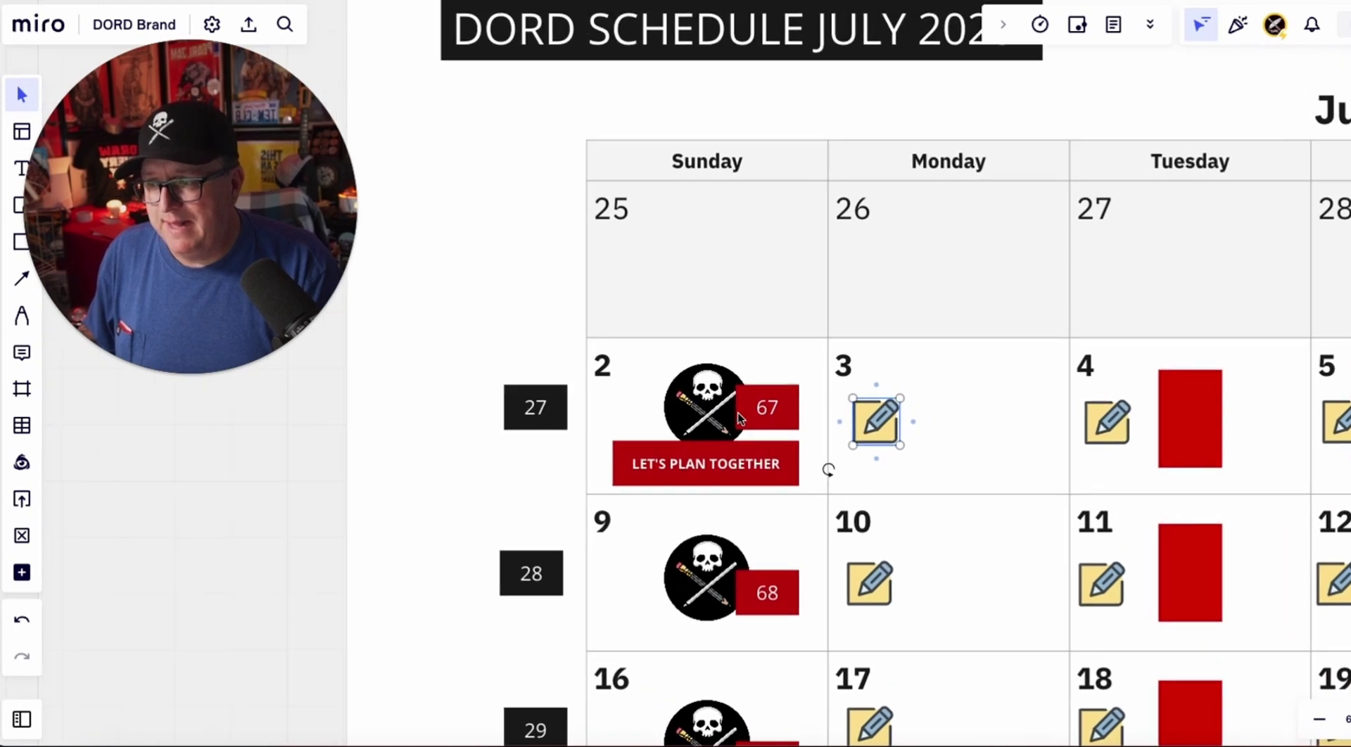
{"action": "scroll", "coordinate": [738, 415], "scroll_direction": "up", "scroll_amount": 5}
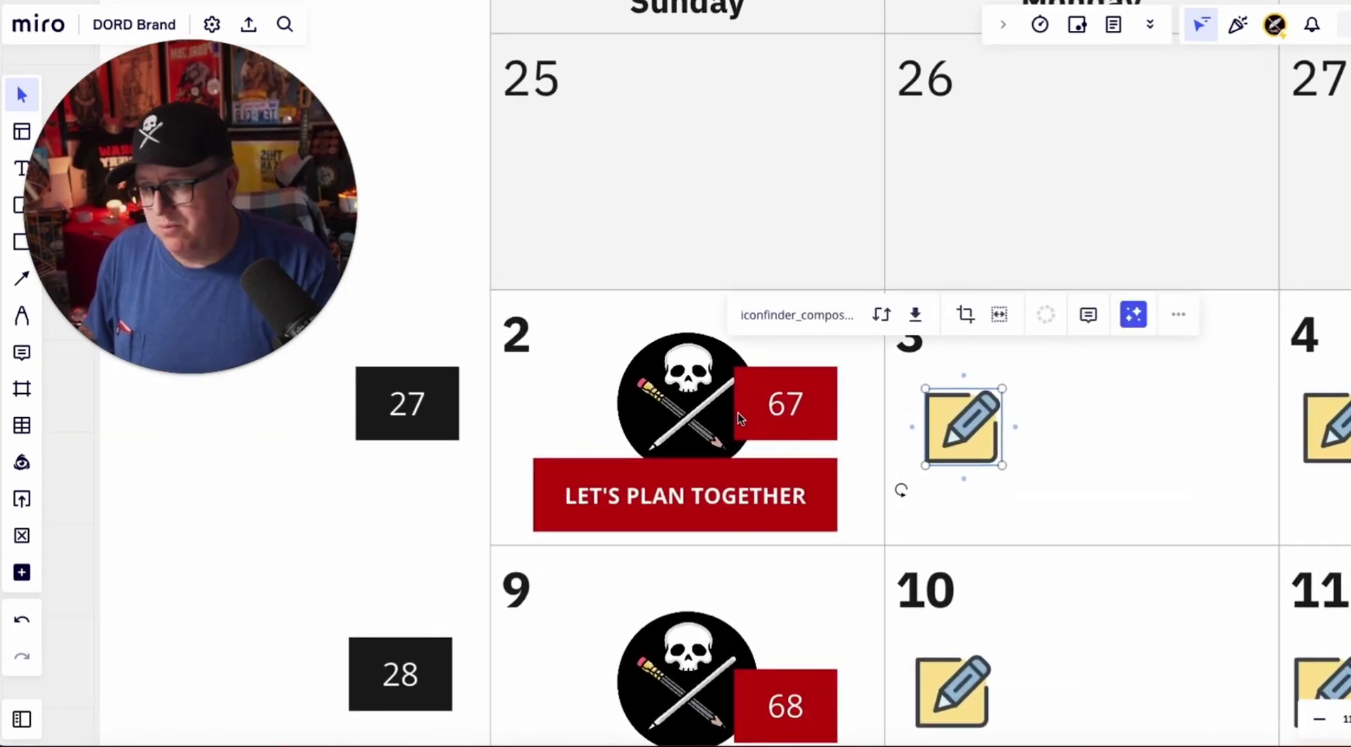
{"action": "scroll", "coordinate": [737, 413], "scroll_direction": "down", "scroll_amount": 2}
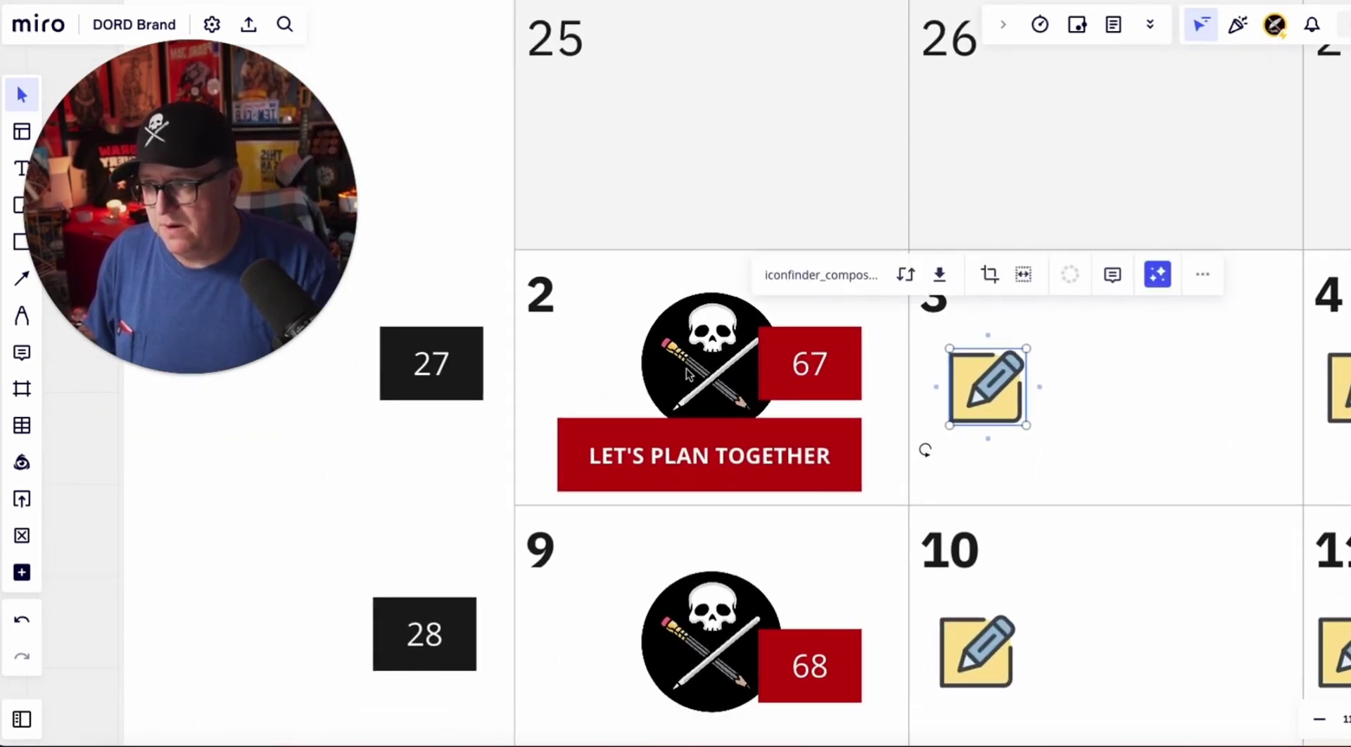
Step: Go through the week's entries day by day, highlighting the July 4 block, July 5 video, July 6 note icon and July 7 block
{"action": "scroll", "coordinate": [686, 373], "scroll_direction": "right", "scroll_amount": 5}
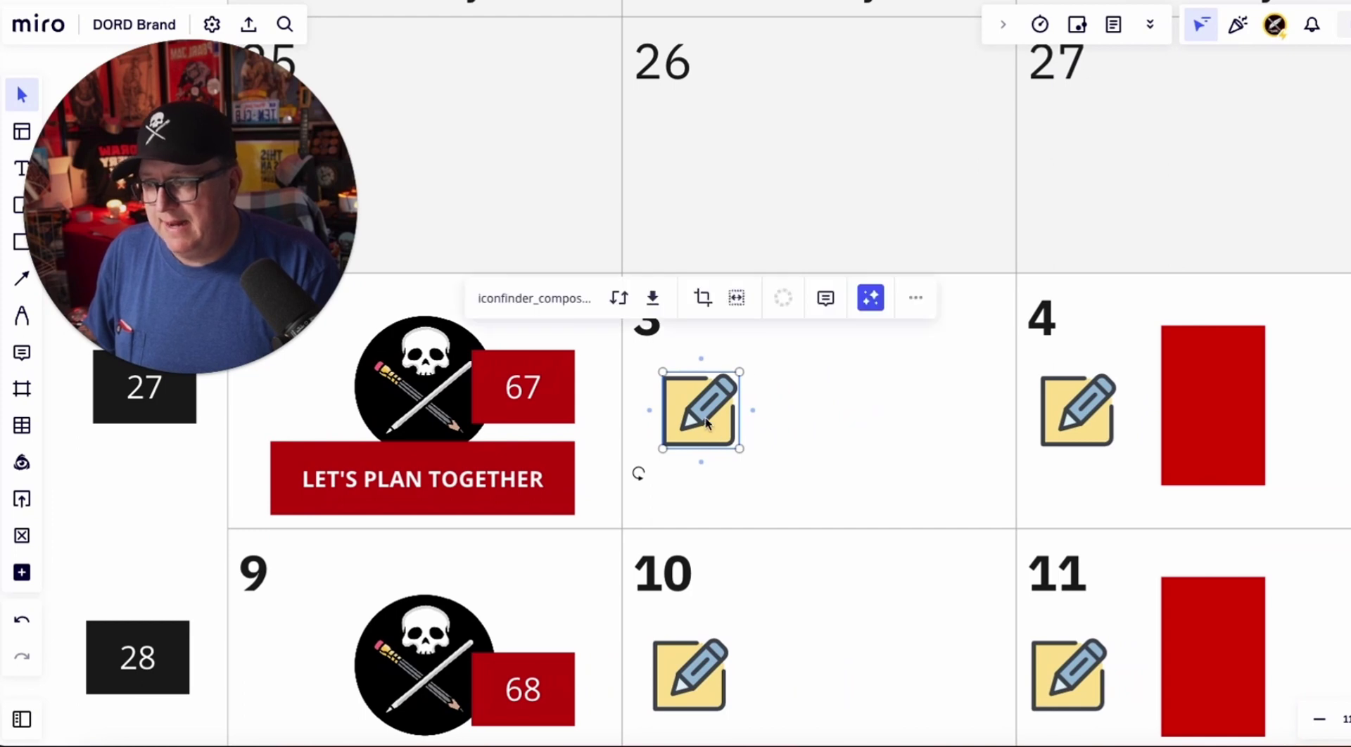
{"action": "scroll", "coordinate": [774, 412], "scroll_direction": "right", "scroll_amount": 1}
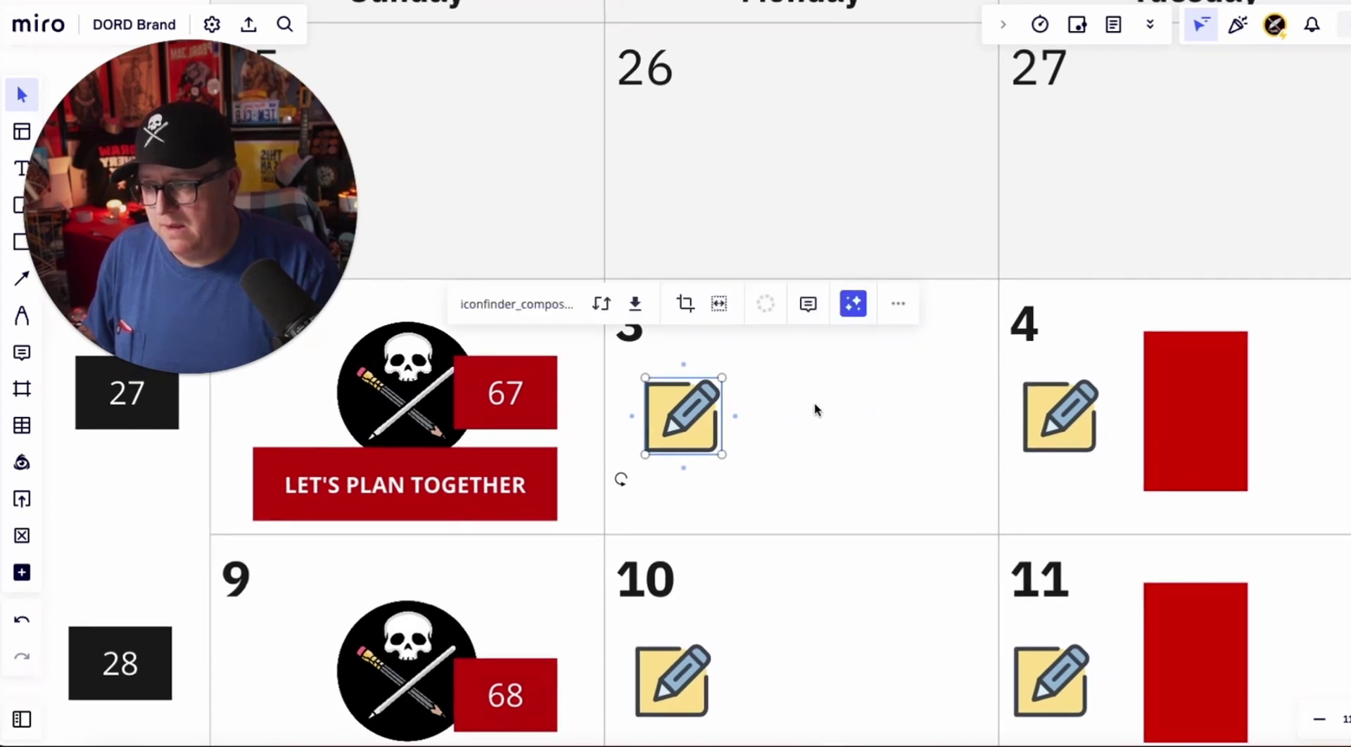
{"action": "scroll", "coordinate": [814, 412], "scroll_direction": "right", "scroll_amount": 5}
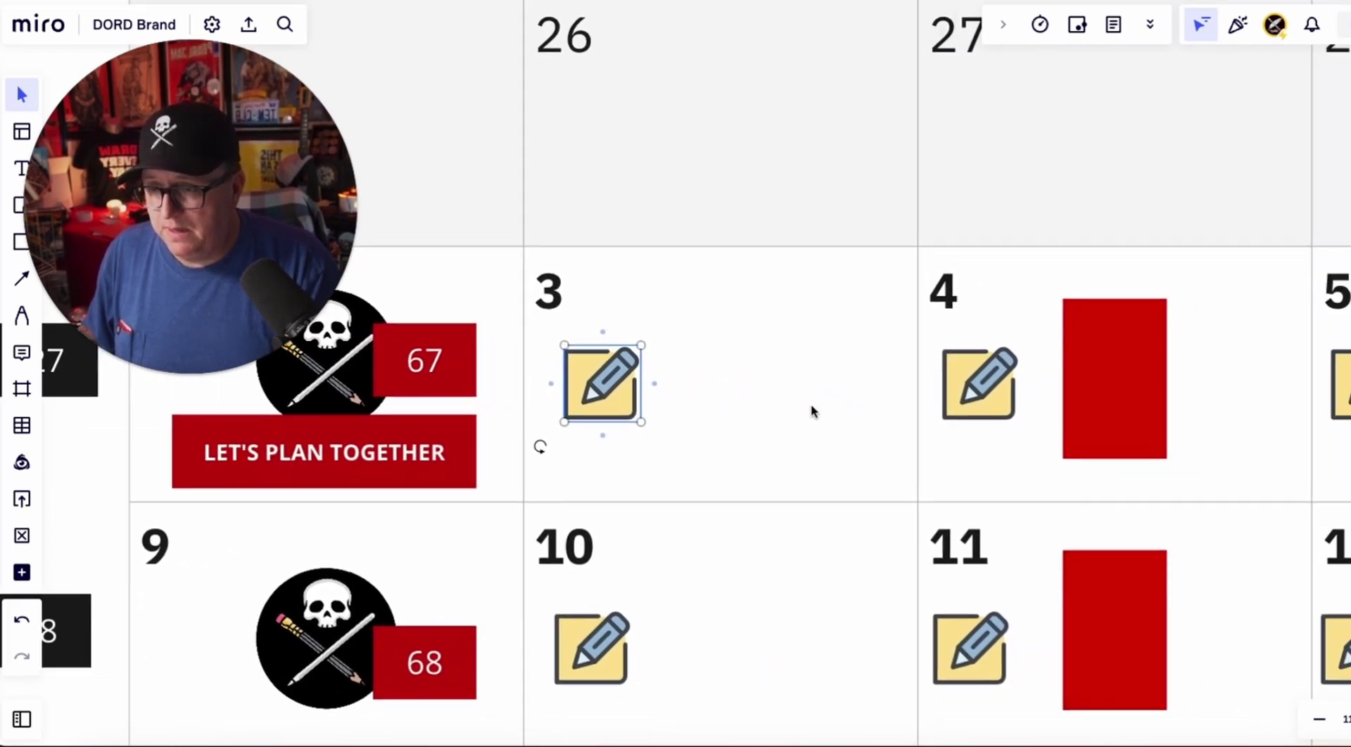
{"action": "left_click", "coordinate": [884, 392]}
{"action": "scroll", "coordinate": [915, 387], "scroll_direction": "right", "scroll_amount": 5}
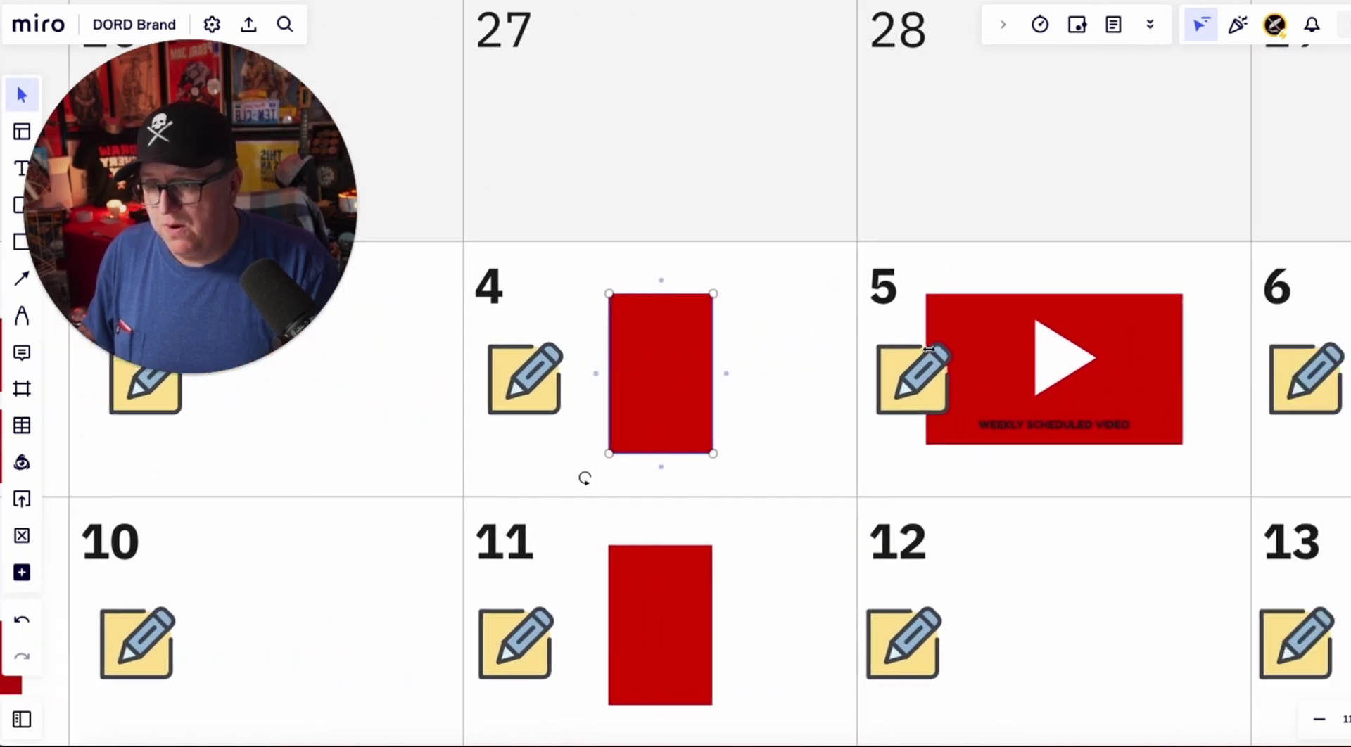
{"action": "left_click", "coordinate": [961, 378]}
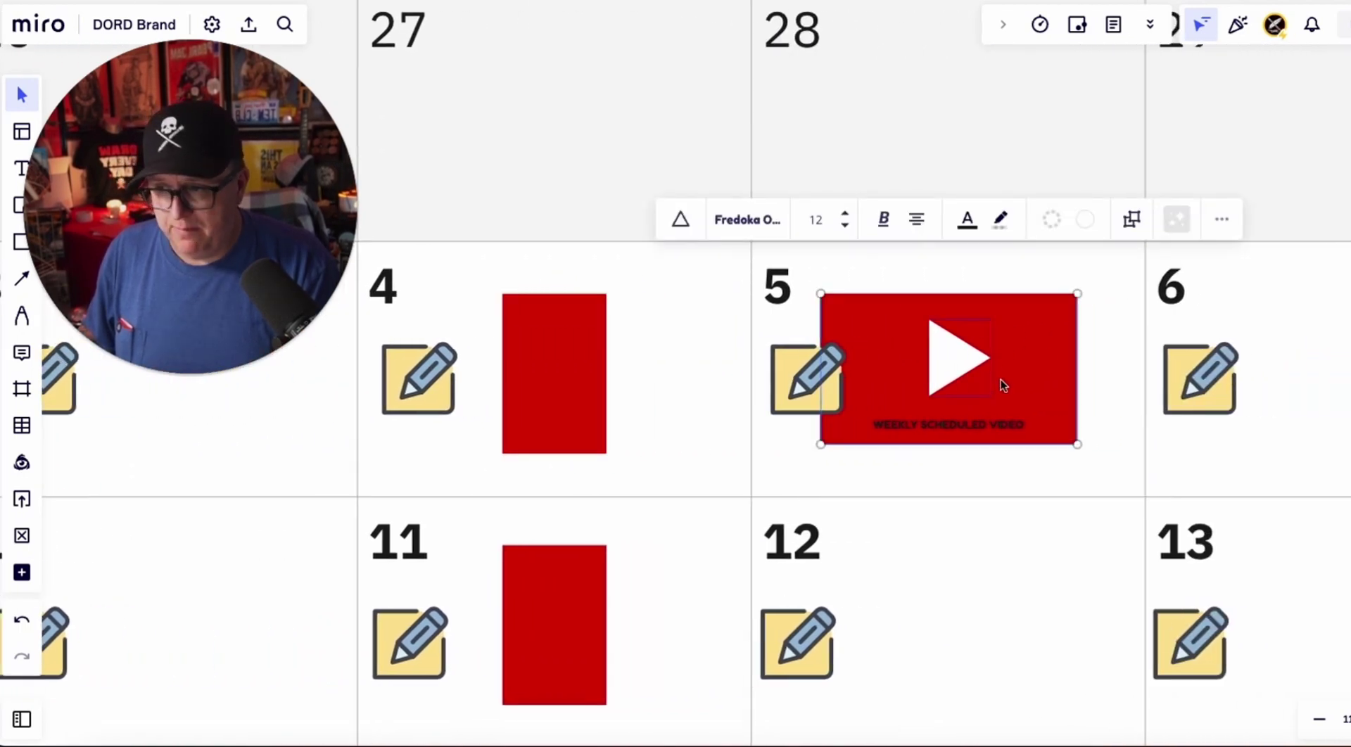
{"action": "scroll", "coordinate": [1001, 379], "scroll_direction": "right", "scroll_amount": 4}
{"action": "left_click", "coordinate": [936, 380]}
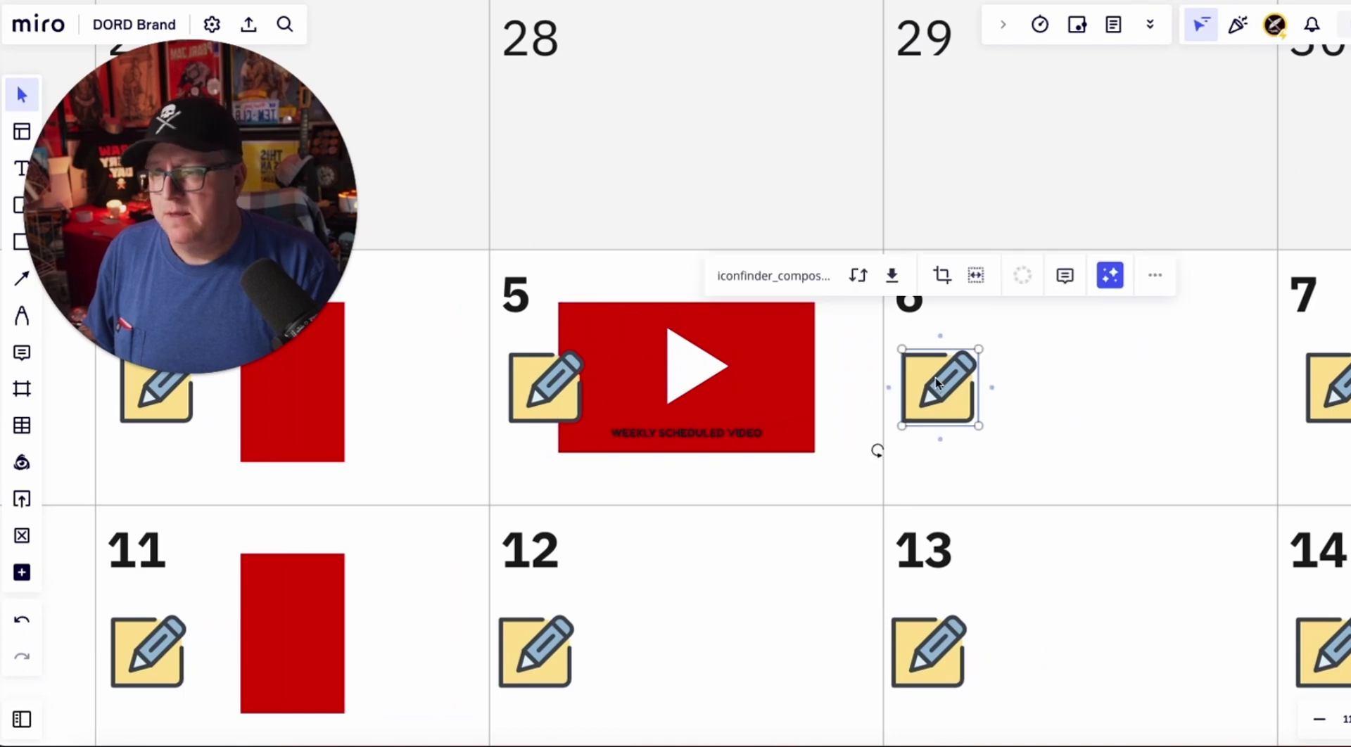
{"action": "scroll", "coordinate": [986, 394], "scroll_direction": "right", "scroll_amount": 7}
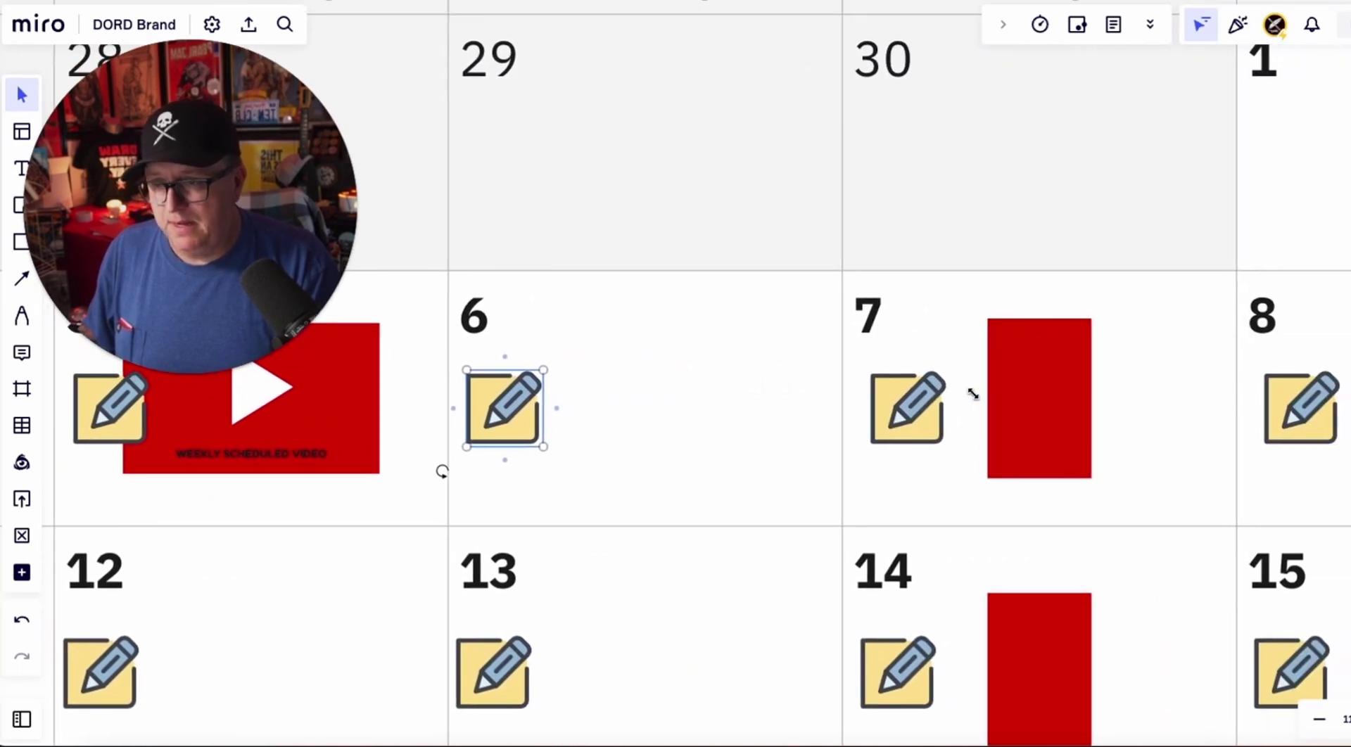
{"action": "left_click", "coordinate": [1017, 385]}
{"action": "scroll", "coordinate": [1016, 382], "scroll_direction": "up", "scroll_amount": 5}
{"action": "scroll", "coordinate": [1016, 382], "scroll_direction": "down", "scroll_amount": 5}
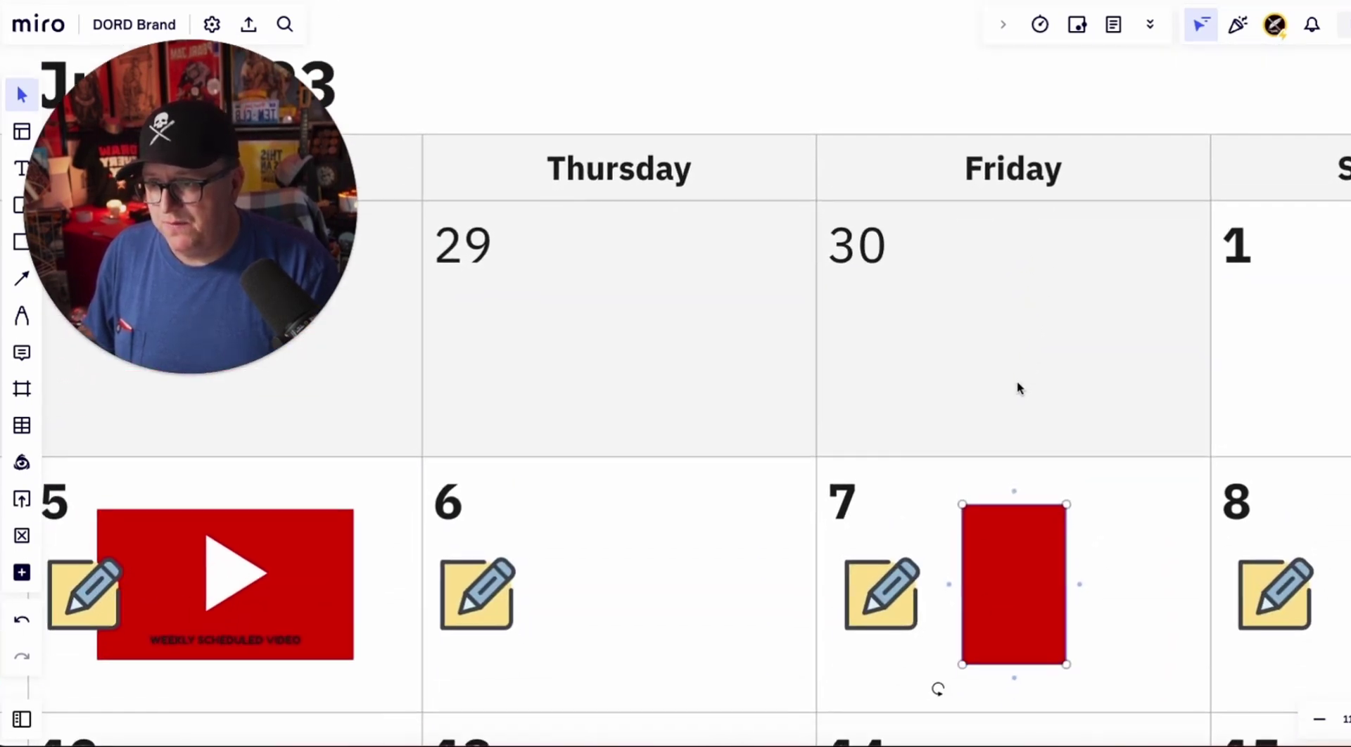
Step: Check the Friday and Saturday entries of the July calendar's first full week, then return to Wednesday, July 5's weekly scheduled video
{"action": "scroll", "coordinate": [1016, 382], "scroll_direction": "right", "scroll_amount": 5}
{"action": "left_click", "coordinate": [1033, 437]}
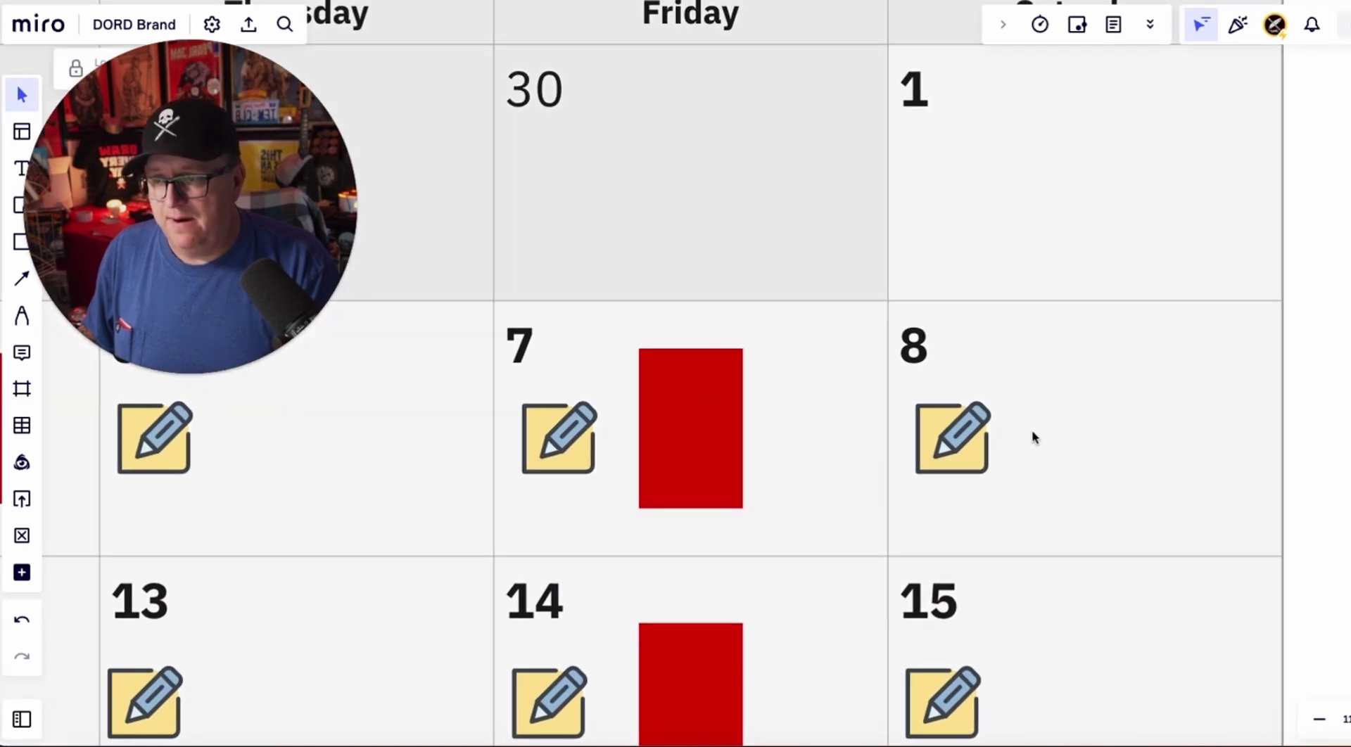
{"action": "scroll", "coordinate": [1033, 437], "scroll_direction": "down", "scroll_amount": 5}
{"action": "scroll", "coordinate": [1033, 437], "scroll_direction": "left", "scroll_amount": 5}
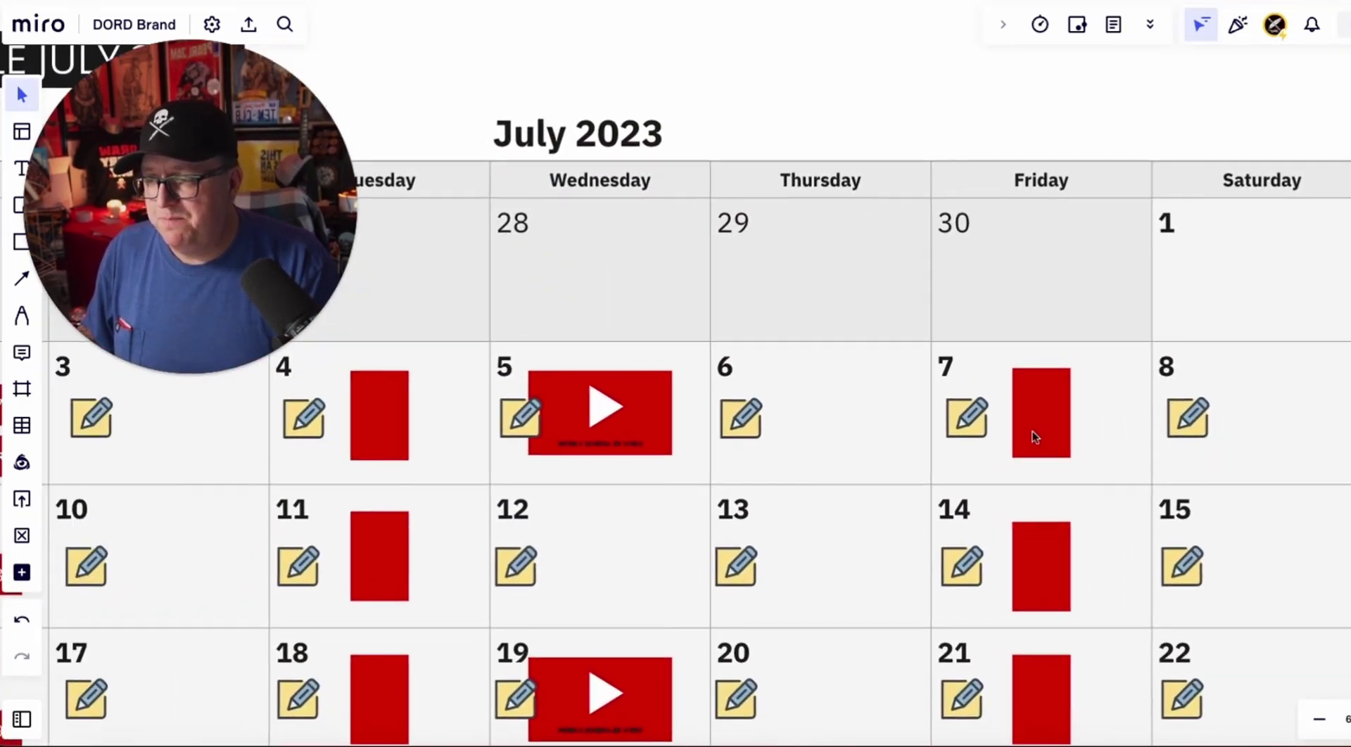
{"action": "scroll", "coordinate": [1034, 437], "scroll_direction": "left", "scroll_amount": 2}
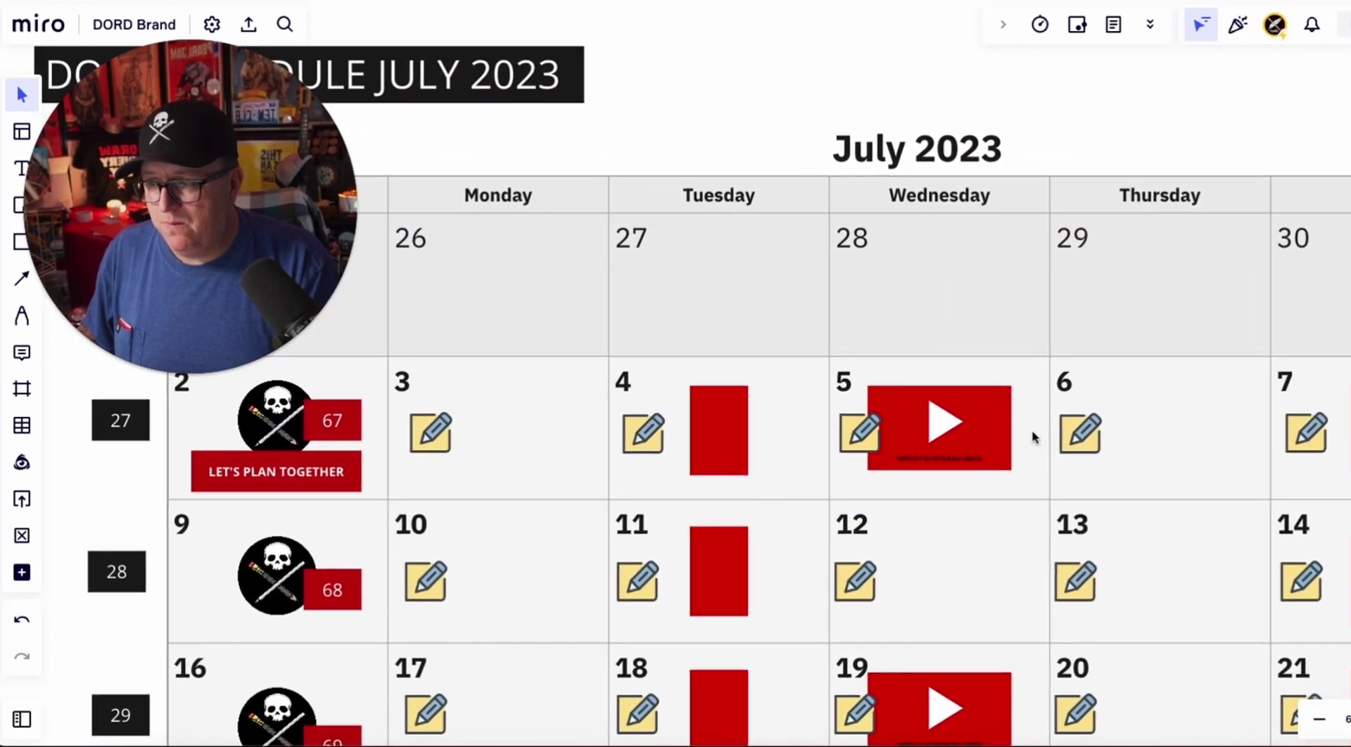
{"action": "scroll", "coordinate": [957, 437], "scroll_direction": "up", "scroll_amount": 3}
{"action": "left_click", "coordinate": [959, 442]}
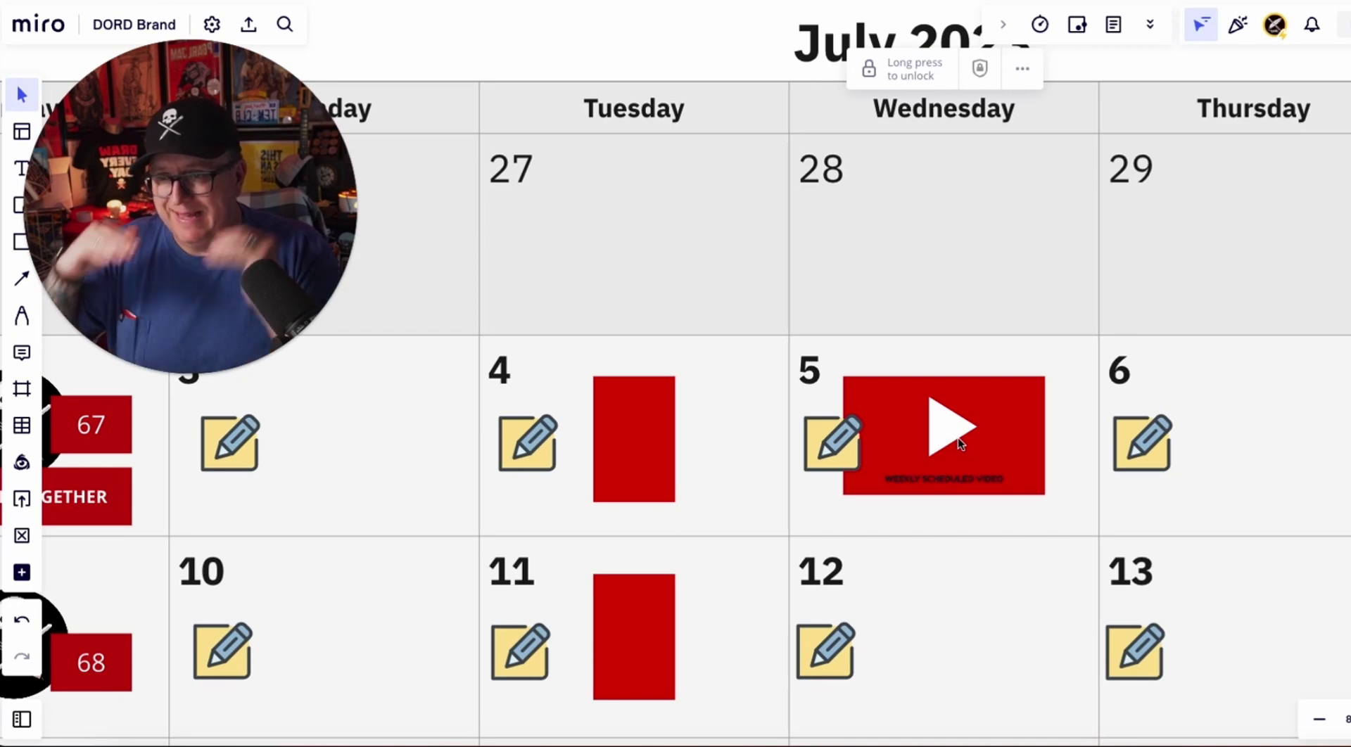
Step: Review the remaining weeks of the July calendar down to the July 25 Draw Club entry
{"action": "scroll", "coordinate": [959, 444], "scroll_direction": "down", "scroll_amount": 10}
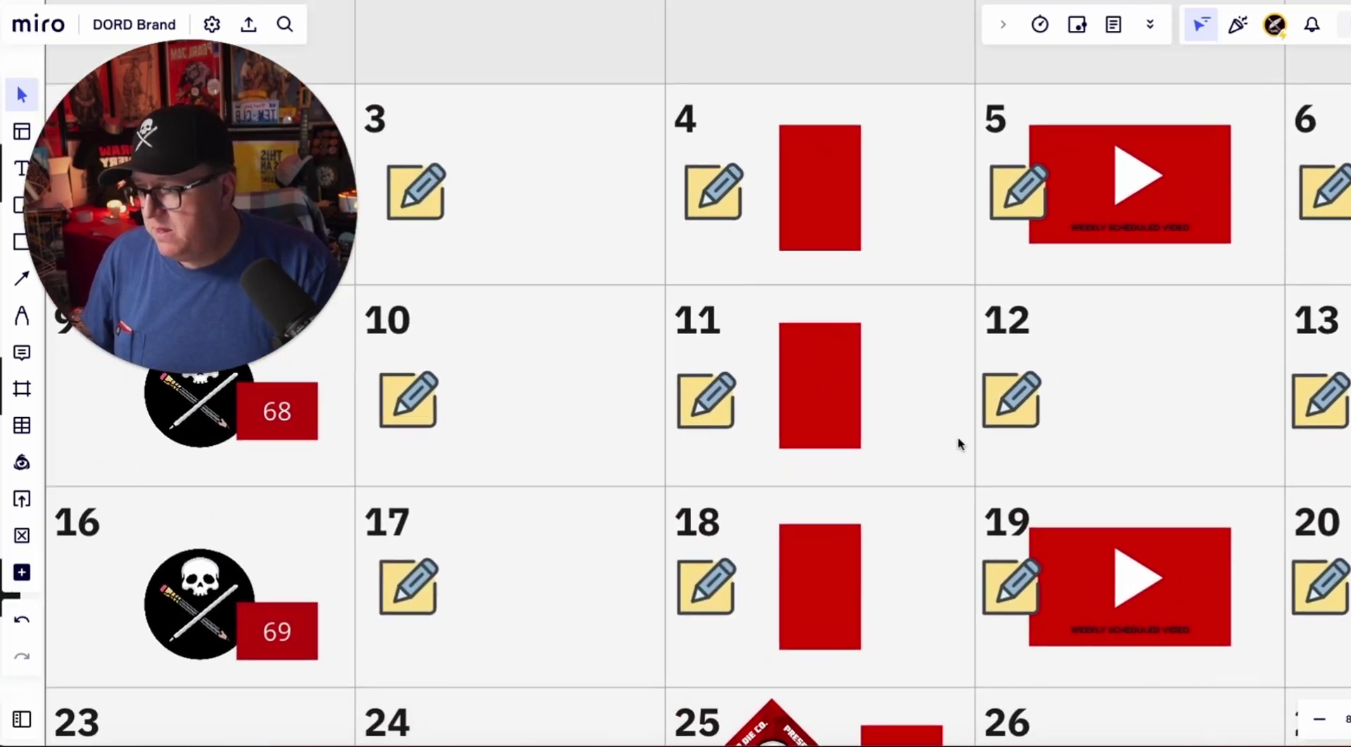
{"action": "scroll", "coordinate": [959, 443], "scroll_direction": "up", "scroll_amount": 4}
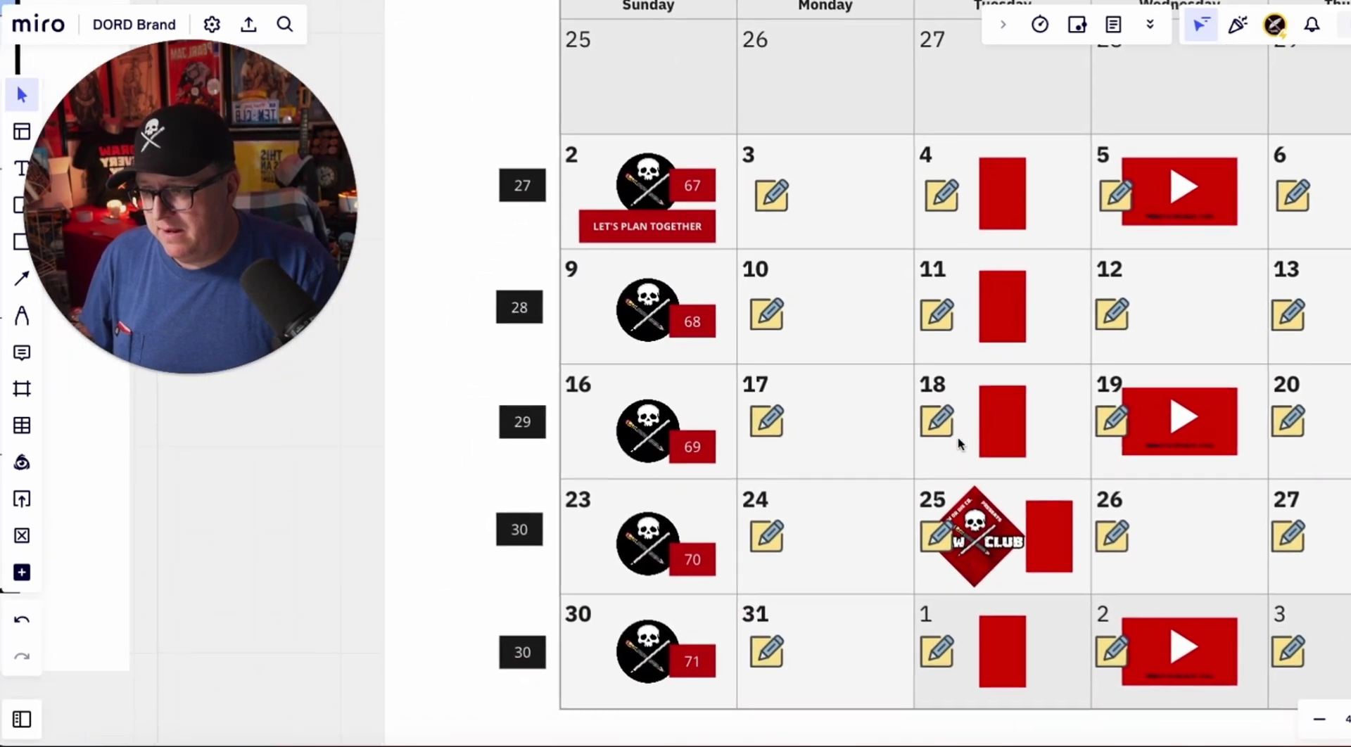
{"action": "scroll", "coordinate": [959, 443], "scroll_direction": "down", "scroll_amount": 5}
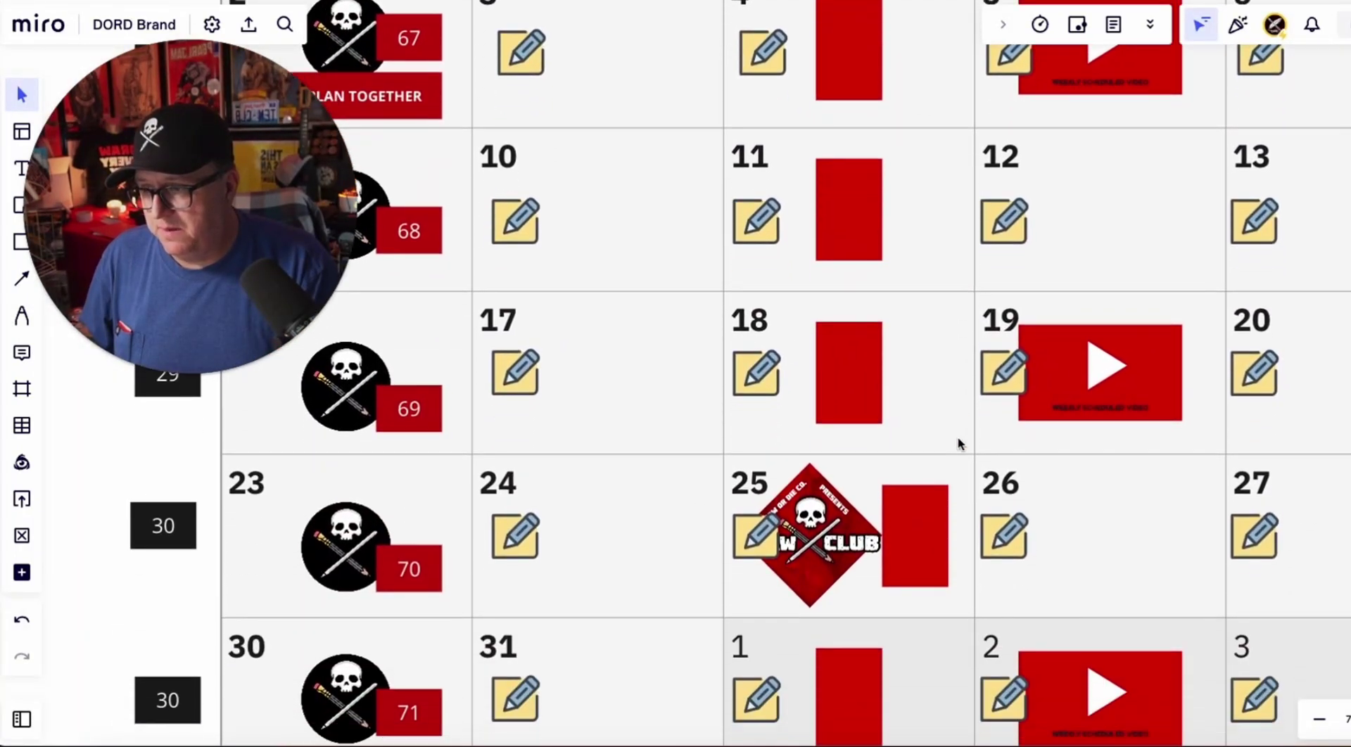
{"action": "left_click", "coordinate": [958, 443]}
{"action": "scroll", "coordinate": [959, 443], "scroll_direction": "down", "scroll_amount": 2}
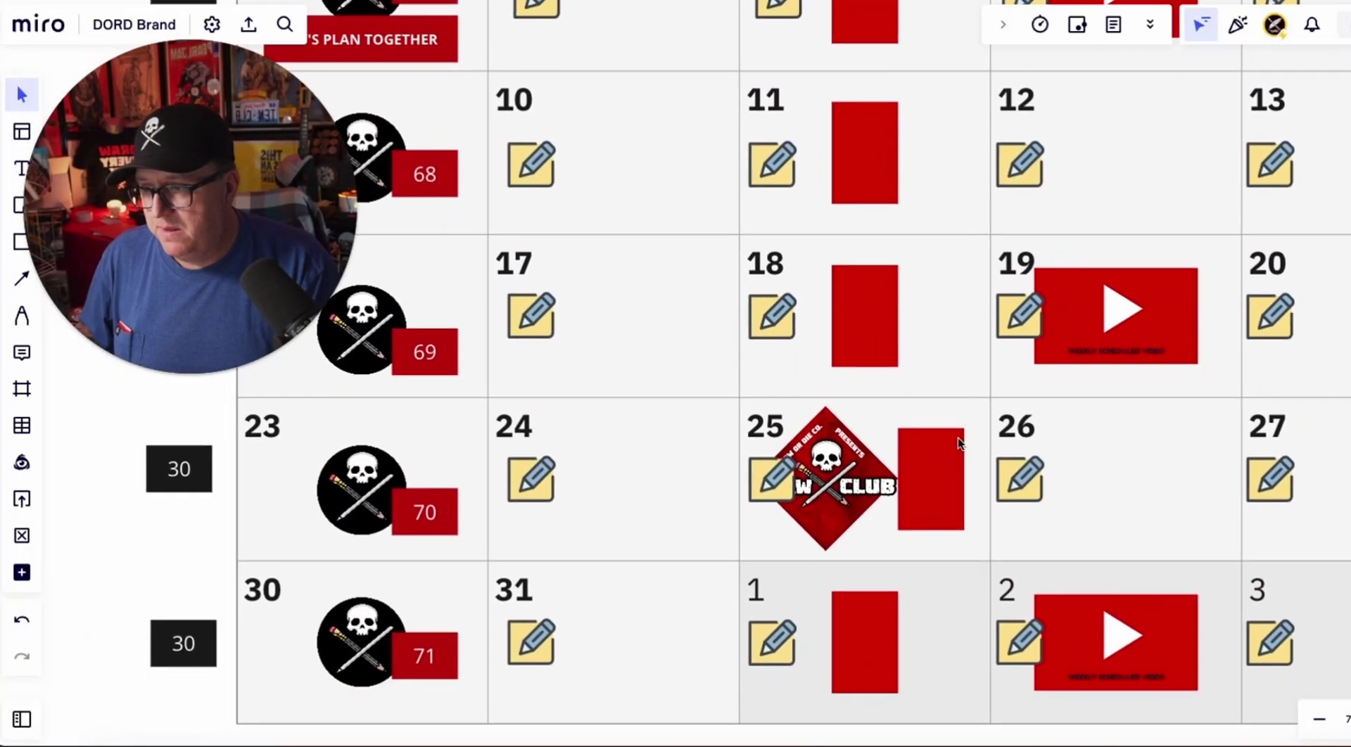
Step: Rearrange the July 25 cell: put the pencil note icon below the Draw Club logo's left corner, and shift the logo and red block slightly right and up
{"action": "scroll", "coordinate": [852, 442], "scroll_direction": "up", "scroll_amount": 5}
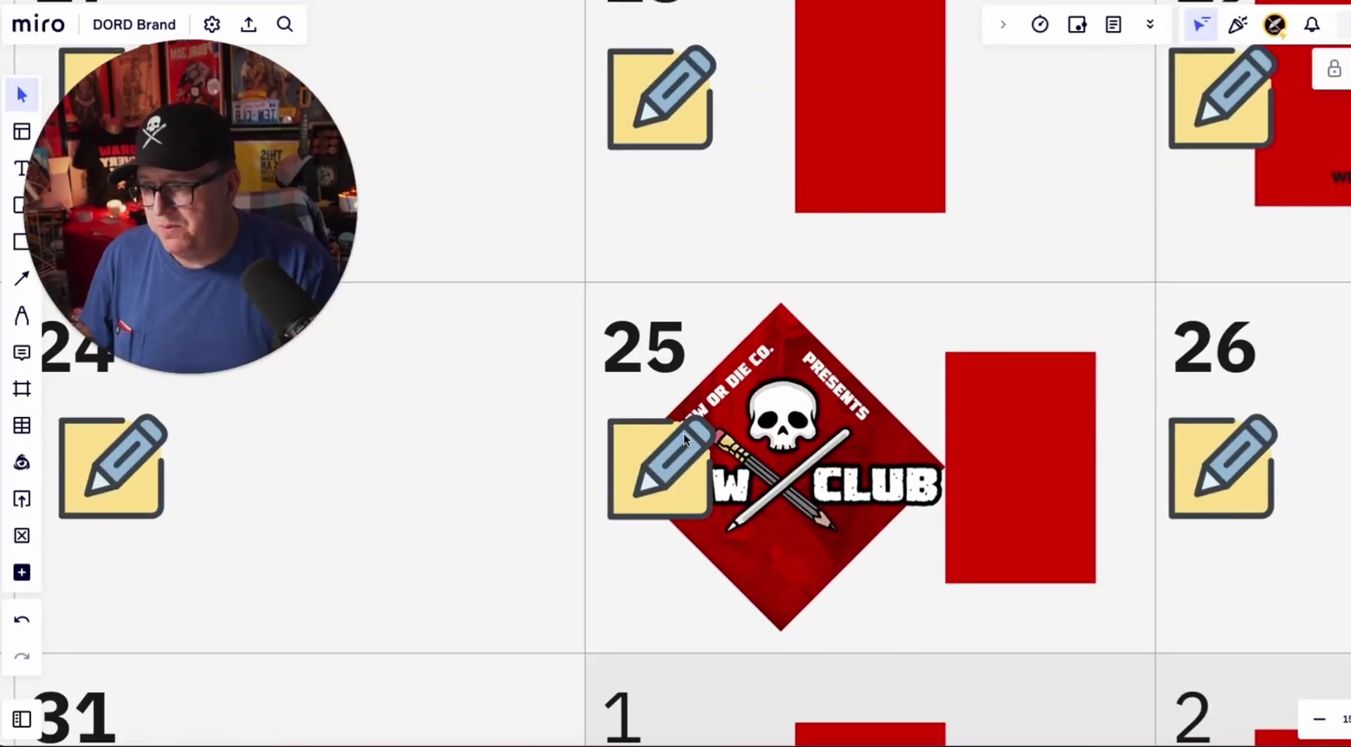
{"action": "mouse_move", "coordinate": [685, 438]}
{"action": "left_mouse_down"}
{"action": "mouse_move", "coordinate": [610, 523]}
{"action": "mouse_move", "coordinate": [699, 533]}
{"action": "mouse_move", "coordinate": [689, 553]}
{"action": "left_mouse_up"}
{"action": "mouse_move", "coordinate": [1018, 485]}
{"action": "left_mouse_down"}
{"action": "mouse_move", "coordinate": [986, 420]}
{"action": "mouse_move", "coordinate": [1032, 441]}
{"action": "left_mouse_up"}
{"action": "left_click_drag", "start_coordinate": [865, 455], "coordinate": [896, 442]}
{"action": "scroll", "coordinate": [896, 442], "scroll_direction": "down", "scroll_amount": 4}
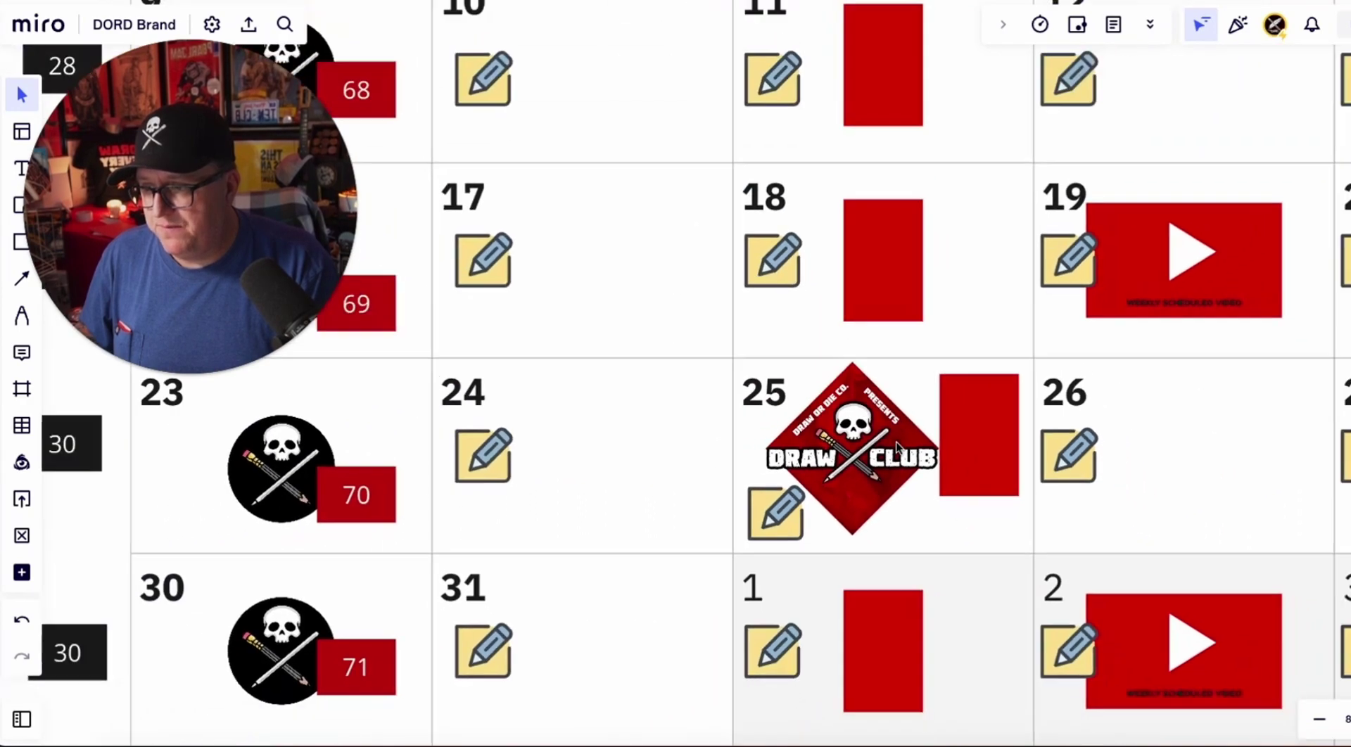
Step: Select the number 70 tag on Sunday, July 23, then examine the July 2 LET'S PLAN TOGETHER episode numbered 67
{"action": "scroll", "coordinate": [897, 442], "scroll_direction": "up", "scroll_amount": 8}
{"action": "scroll", "coordinate": [896, 442], "scroll_direction": "down", "scroll_amount": 10}
{"action": "scroll", "coordinate": [896, 442], "scroll_direction": "up", "scroll_amount": 2}
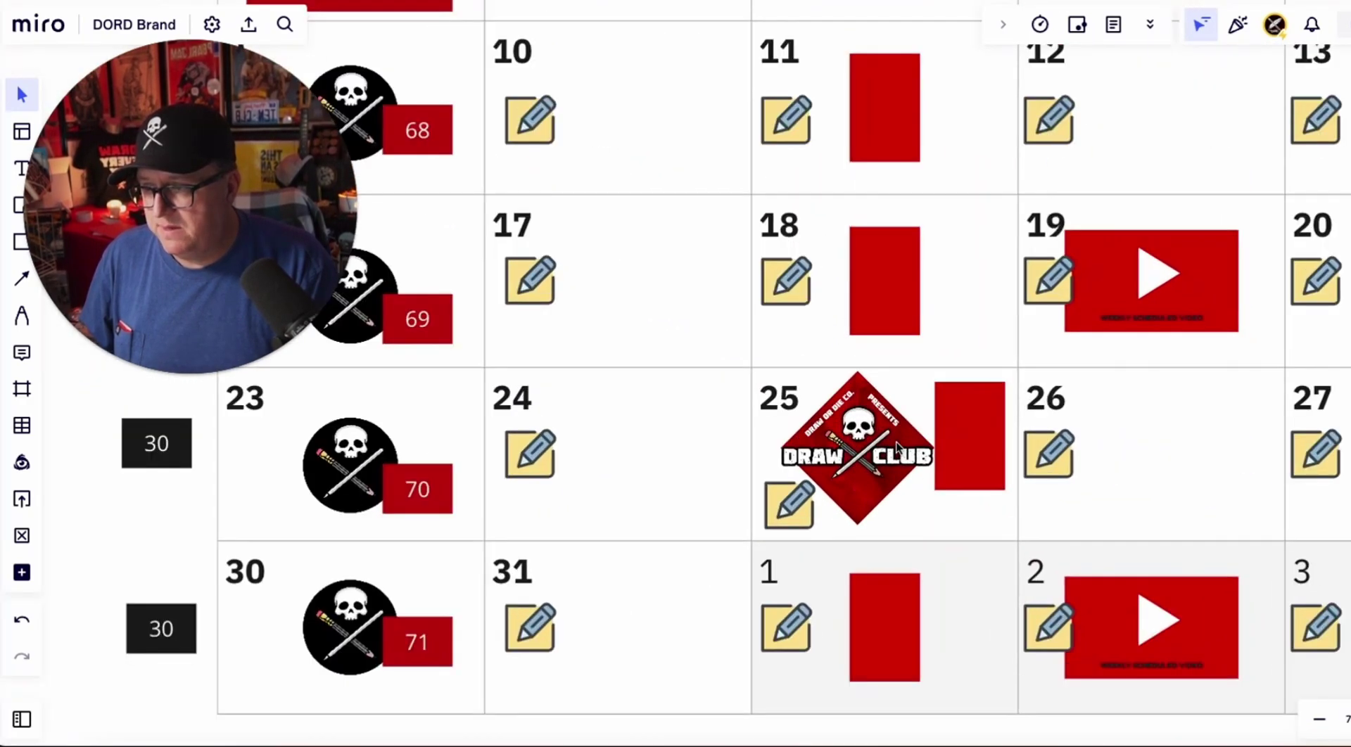
{"action": "scroll", "coordinate": [848, 423], "scroll_direction": "left", "scroll_amount": 4}
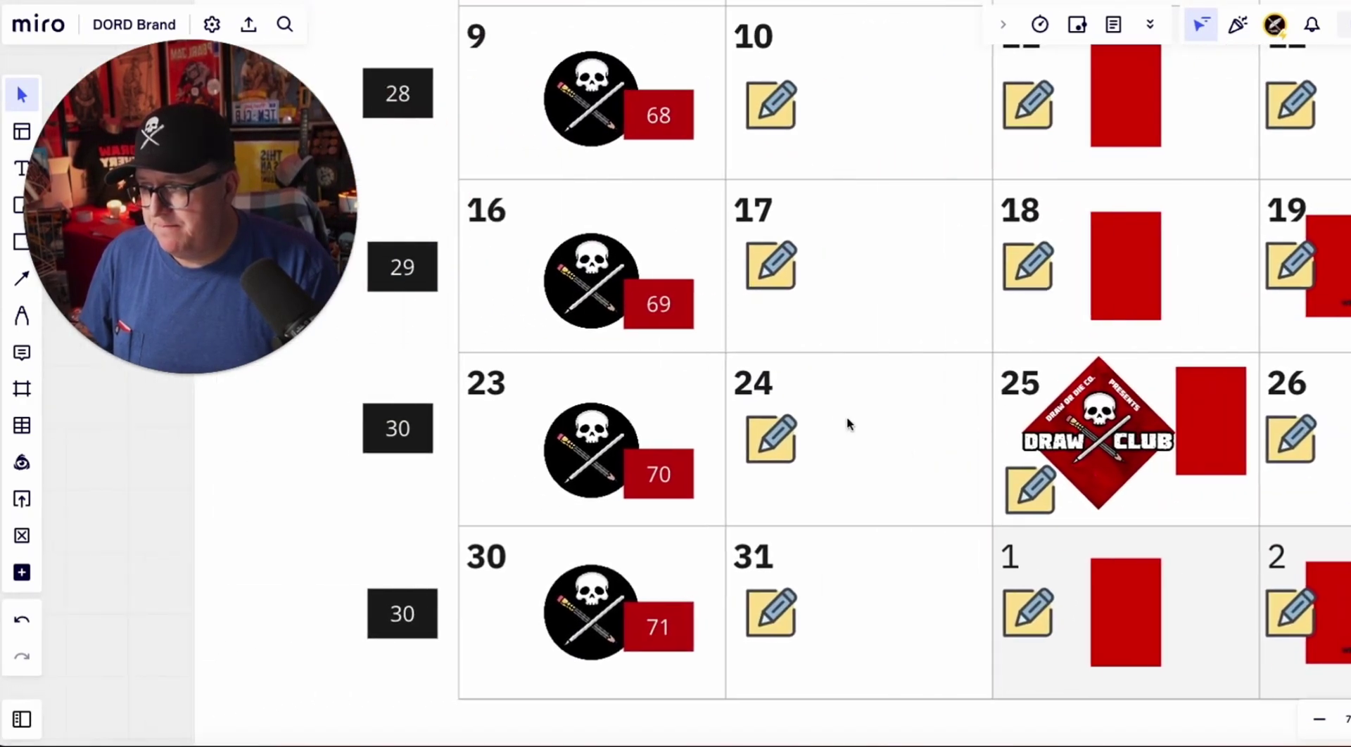
{"action": "left_click", "coordinate": [672, 461]}
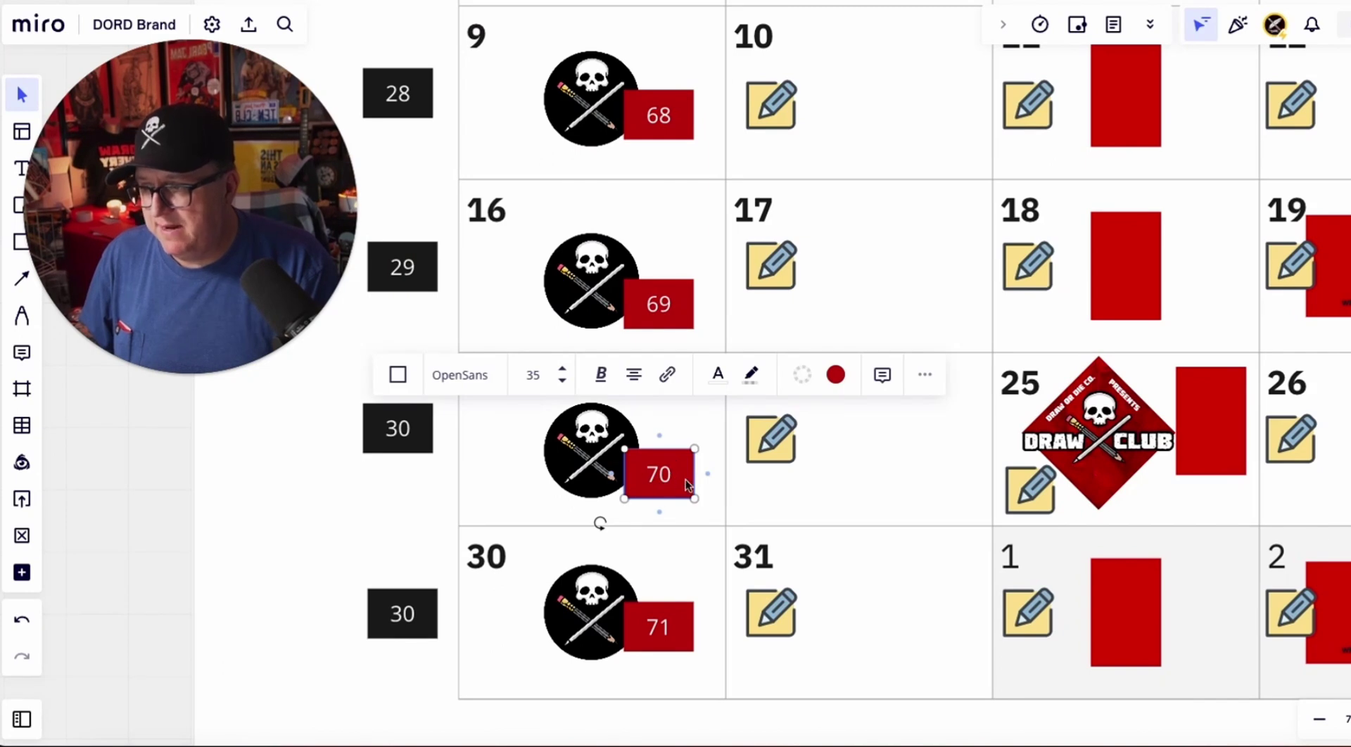
{"action": "scroll", "coordinate": [685, 479], "scroll_direction": "up", "scroll_amount": 5}
{"action": "scroll", "coordinate": [685, 299], "scroll_direction": "up", "scroll_amount": 6}
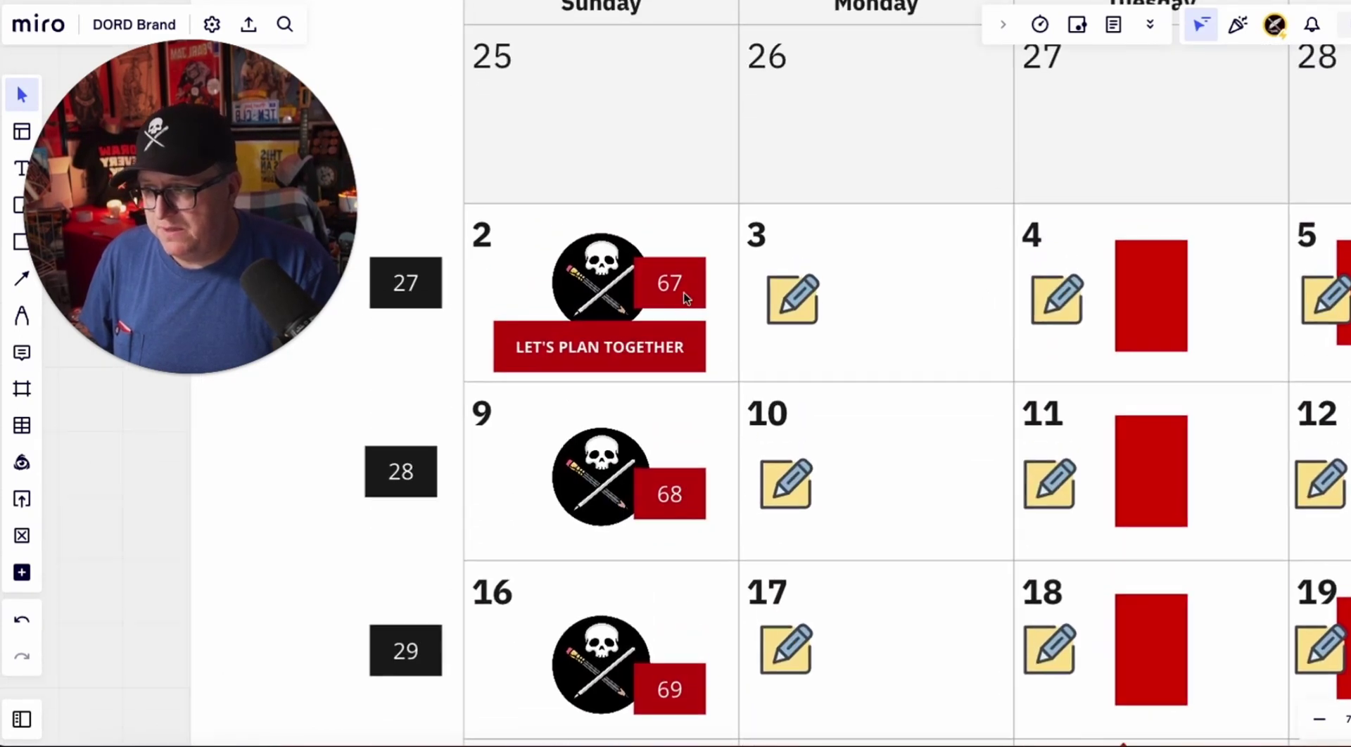
{"action": "scroll", "coordinate": [686, 299], "scroll_direction": "up", "scroll_amount": 1}
{"action": "scroll", "coordinate": [686, 298], "scroll_direction": "left", "scroll_amount": 3}
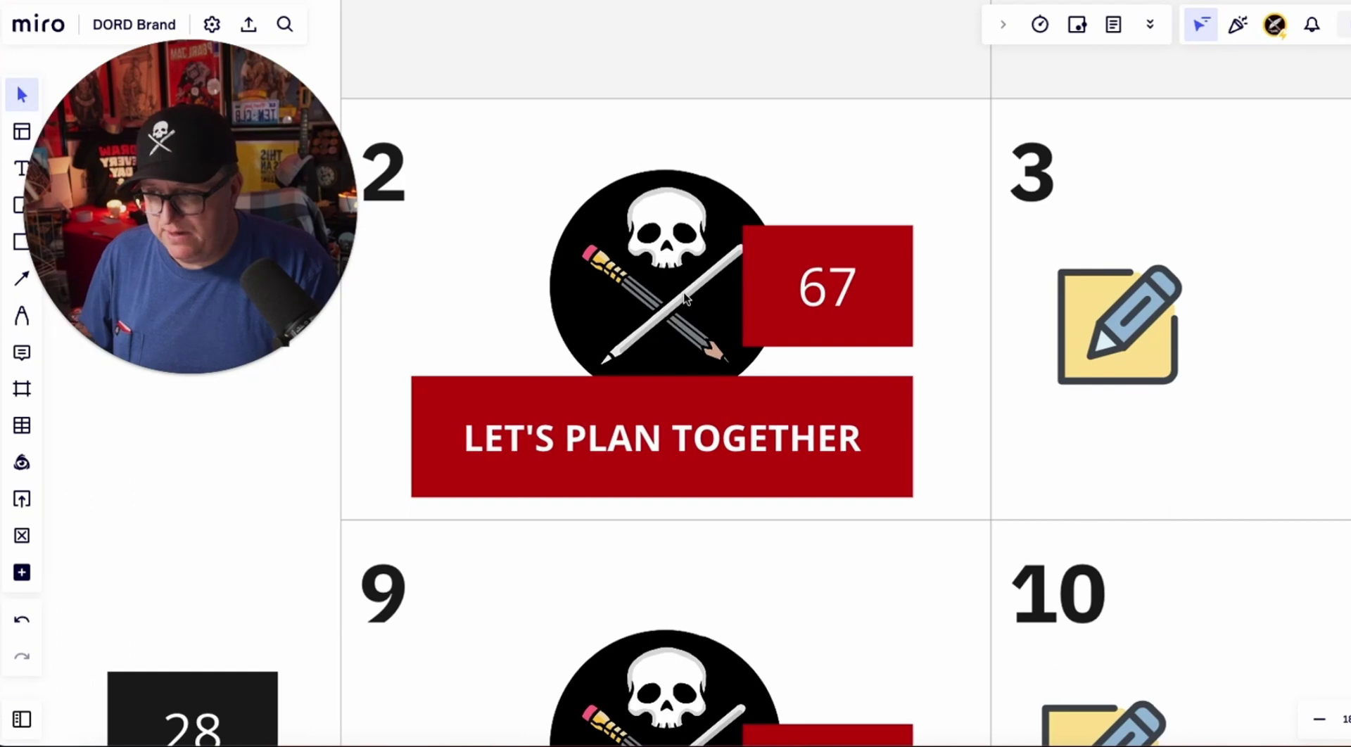
Step: Look over the numbered Sunday episodes and the whole July 2023 schedule, and clear the selection of the number 70 tag
{"action": "scroll", "coordinate": [686, 299], "scroll_direction": "down", "scroll_amount": 5}
{"action": "scroll", "coordinate": [686, 299], "scroll_direction": "down", "scroll_amount": 5}
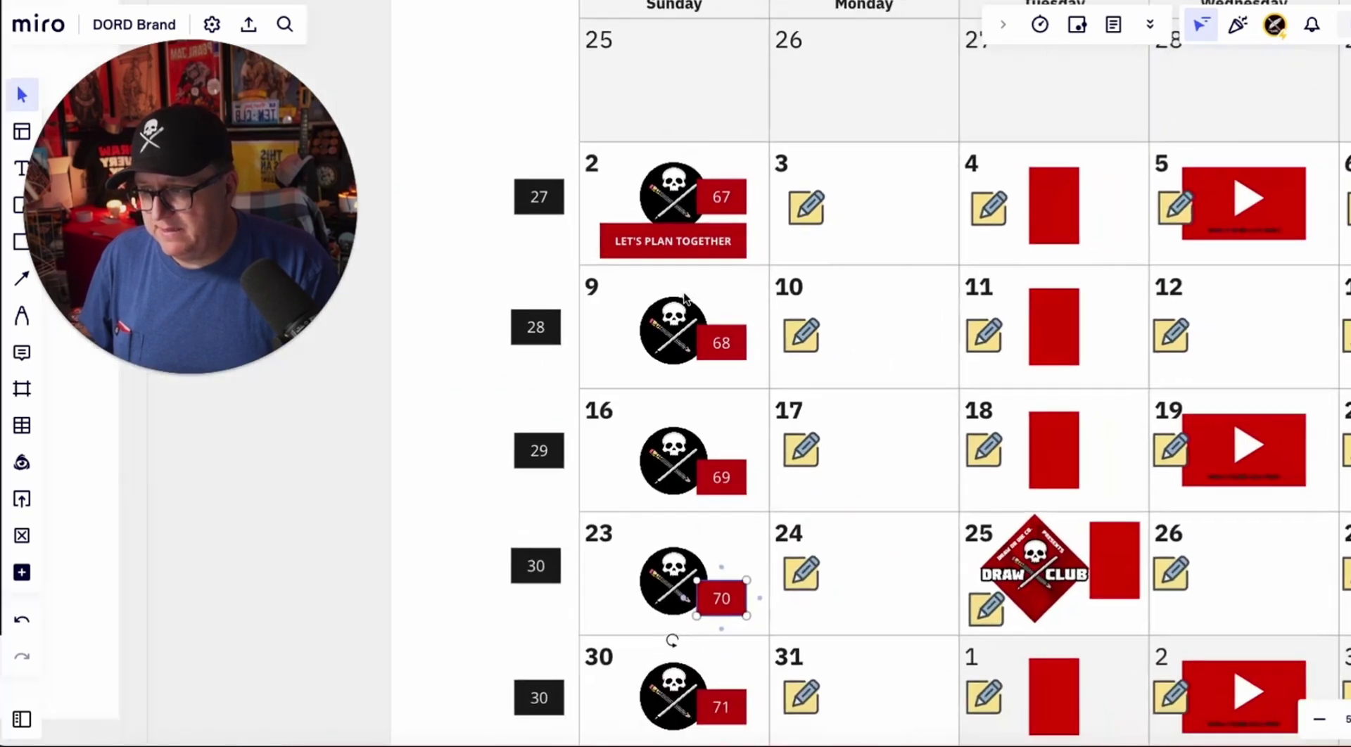
{"action": "scroll", "coordinate": [685, 297], "scroll_direction": "down", "scroll_amount": 2}
{"action": "scroll", "coordinate": [685, 297], "scroll_direction": "up", "scroll_amount": 2}
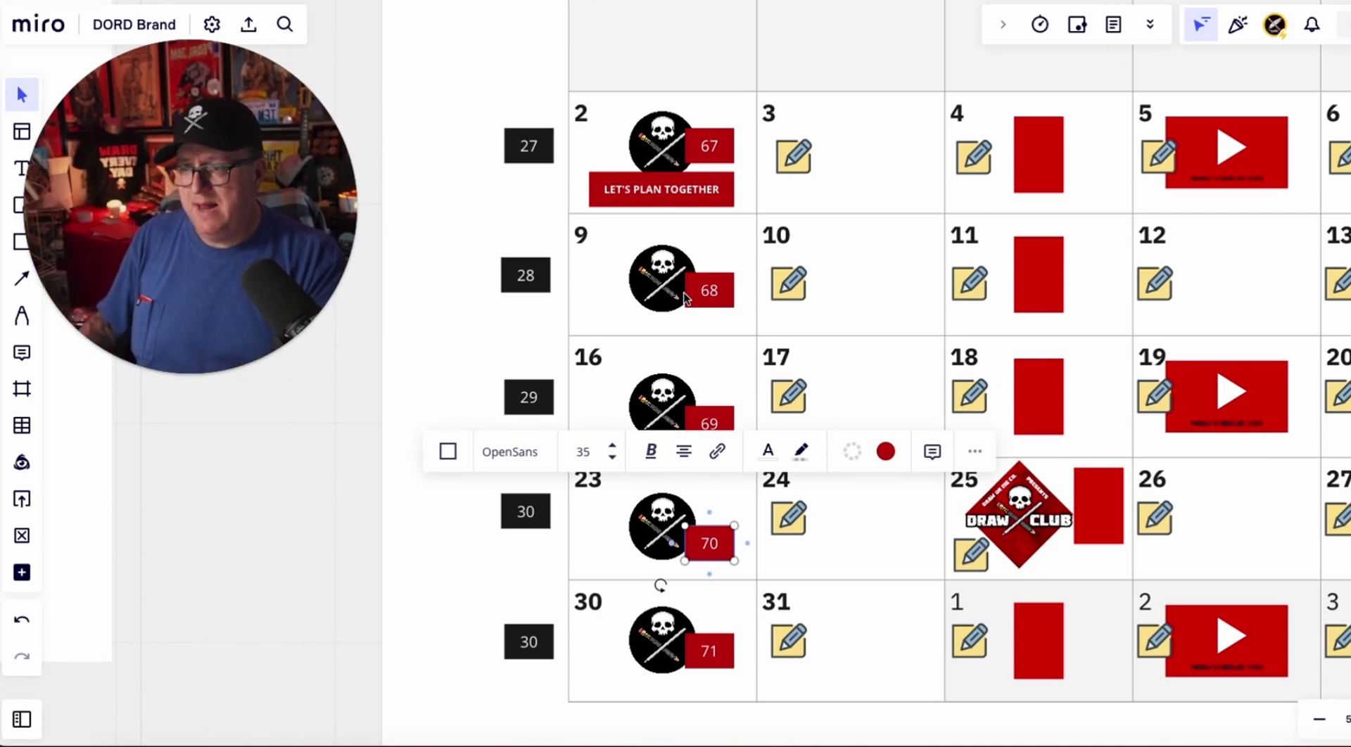
{"action": "scroll", "coordinate": [886, 347], "scroll_direction": "down", "scroll_amount": 5}
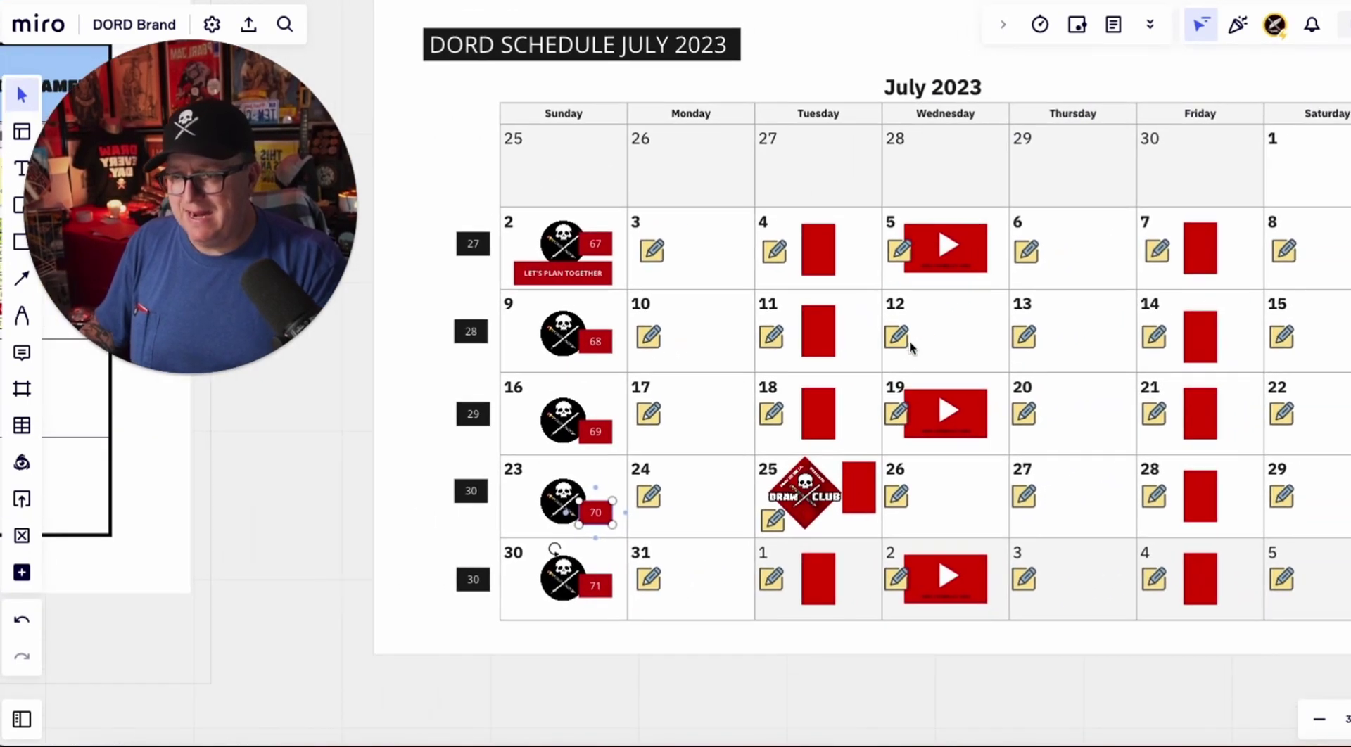
{"action": "scroll", "coordinate": [909, 340], "scroll_direction": "right", "scroll_amount": 1}
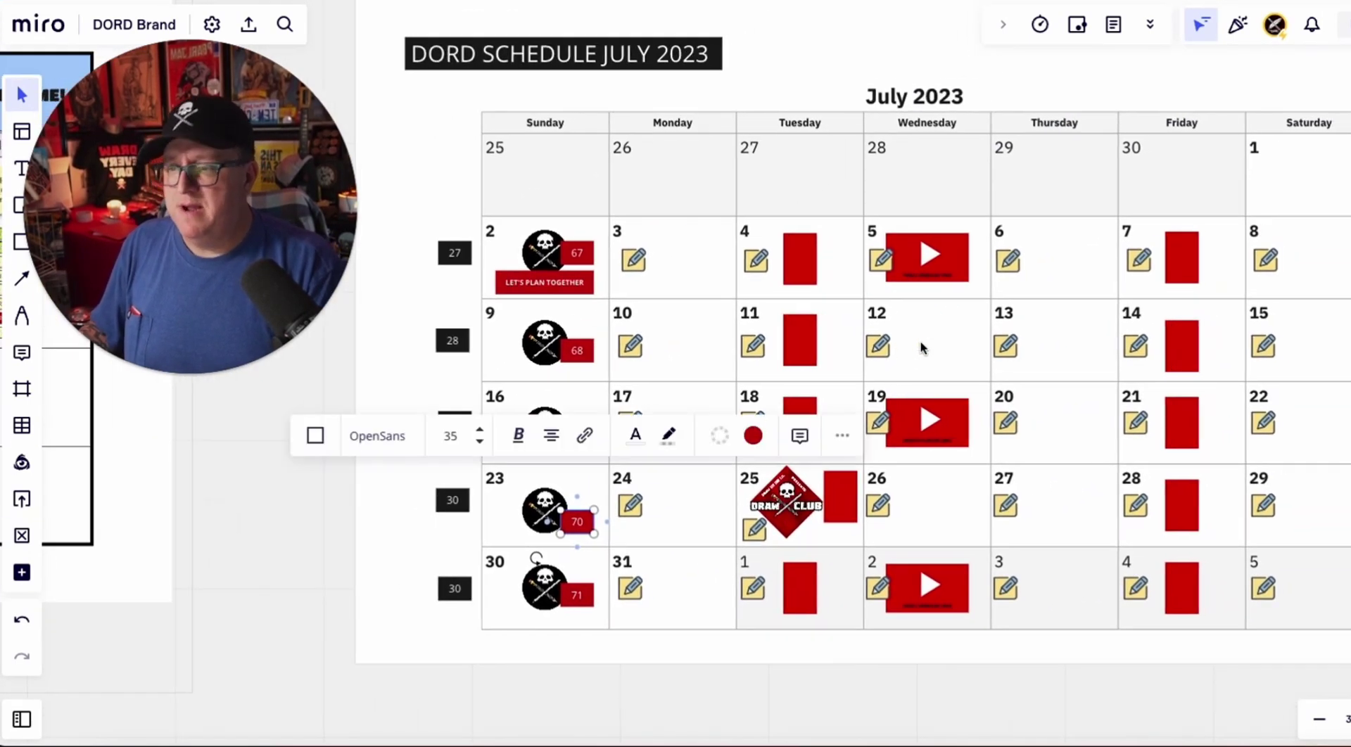
{"action": "left_click", "coordinate": [536, 558]}
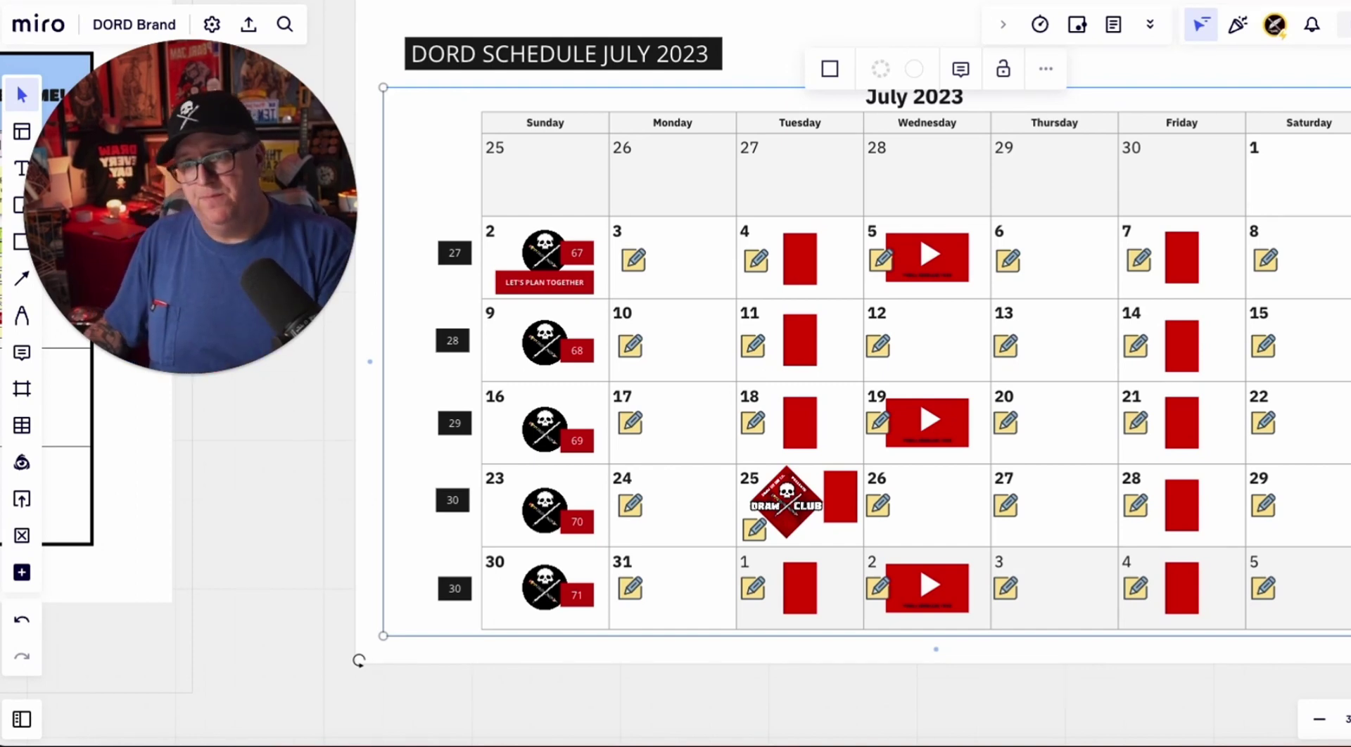
{"action": "scroll", "coordinate": [482, 539], "scroll_direction": "down", "scroll_amount": 3}
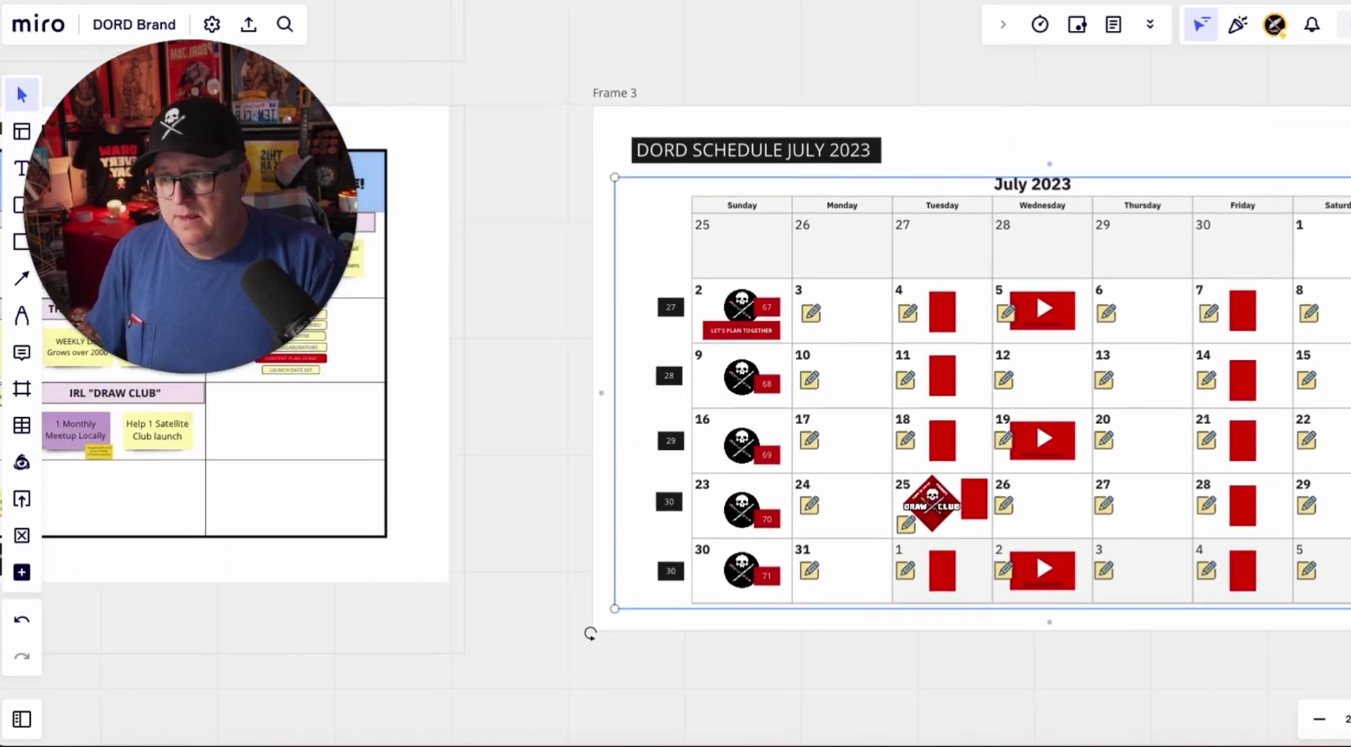
Step: Go to the DORD SCHEDULE AUGUST 2023 calendar and highlight the scheduled videos on August 9 and August 23
{"action": "scroll", "coordinate": [1036, 456], "scroll_direction": "right", "scroll_amount": 10}
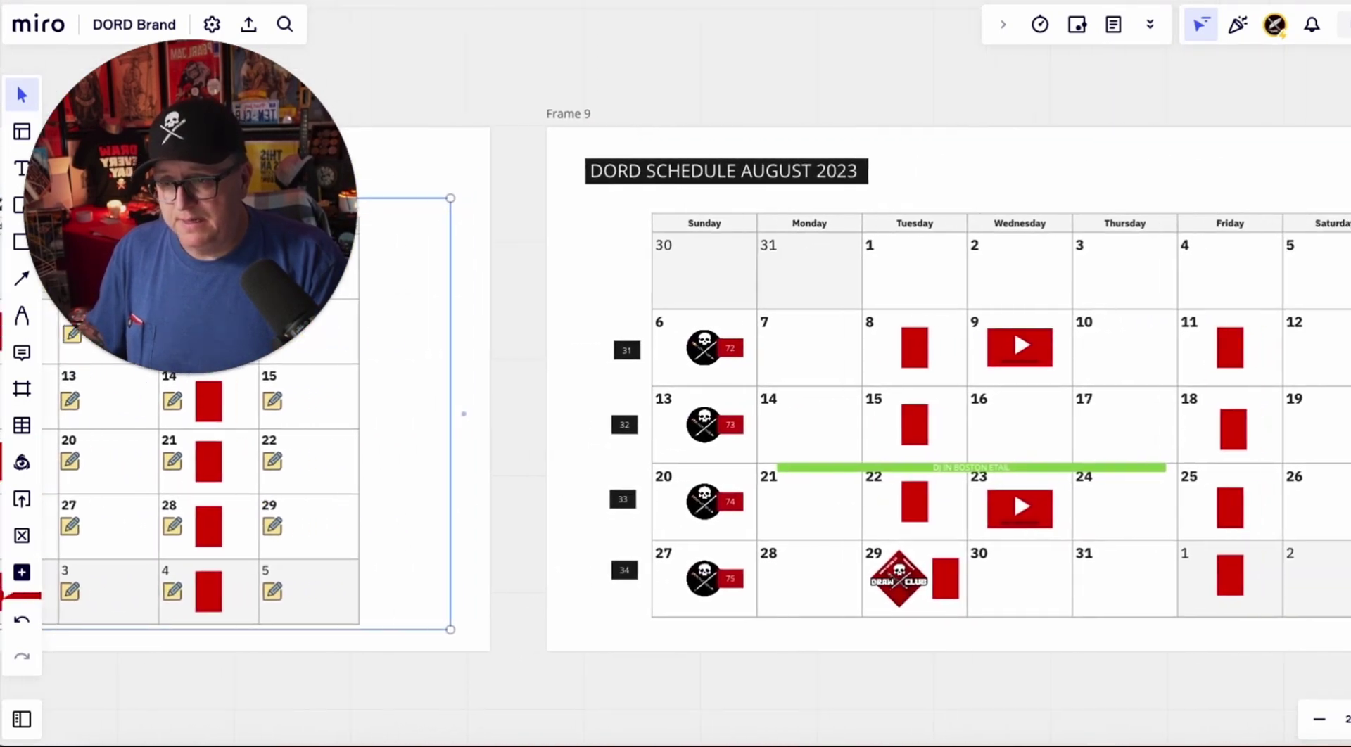
{"action": "scroll", "coordinate": [1034, 442], "scroll_direction": "up", "scroll_amount": 5}
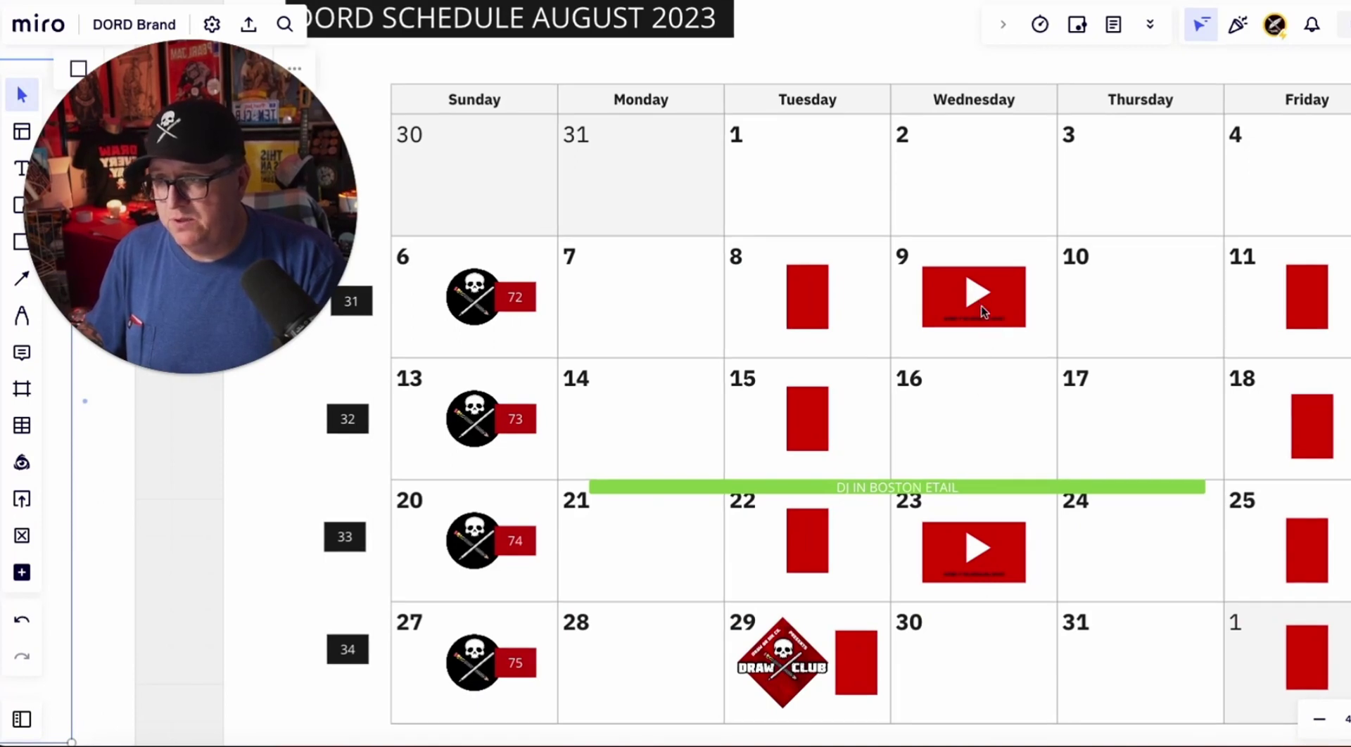
{"action": "scroll", "coordinate": [982, 306], "scroll_direction": "left", "scroll_amount": 5}
{"action": "scroll", "coordinate": [1222, 281], "scroll_direction": "right", "scroll_amount": 3}
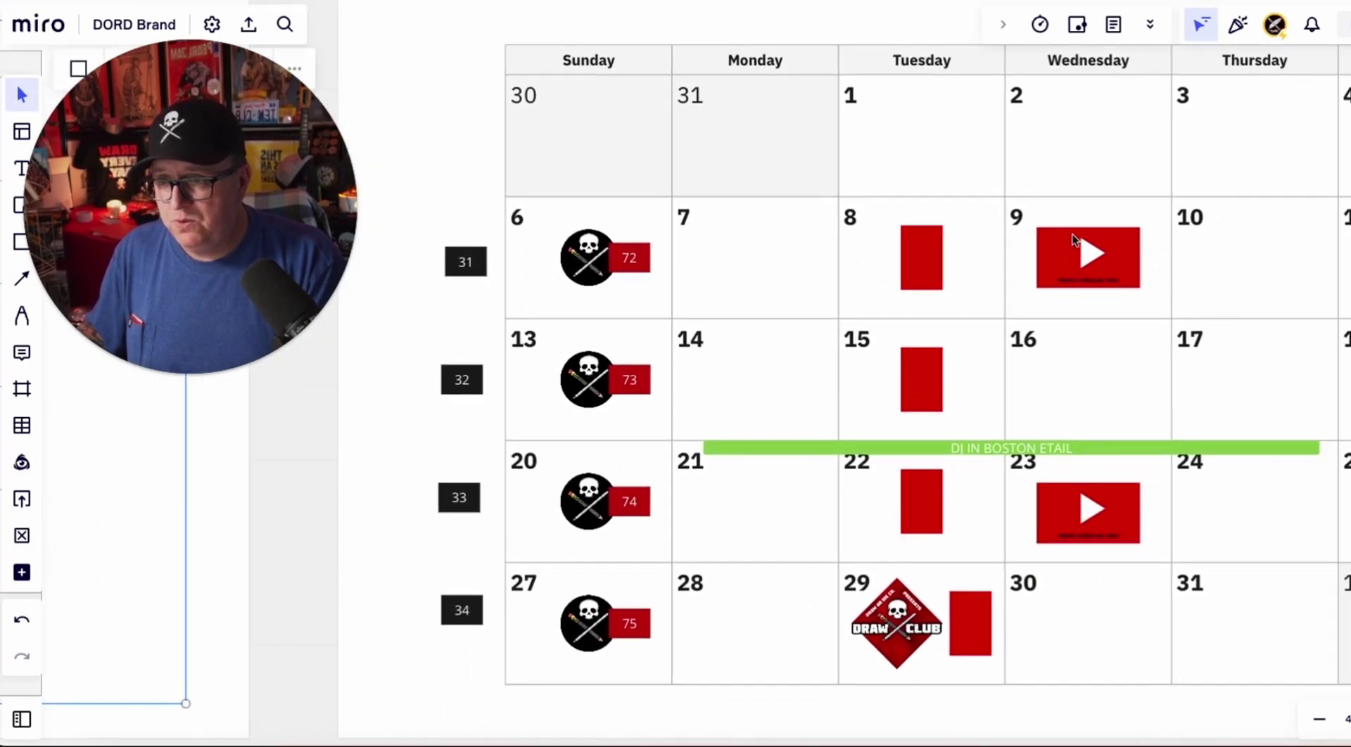
{"action": "left_click", "coordinate": [1071, 262]}
{"action": "left_click", "coordinate": [1095, 518]}
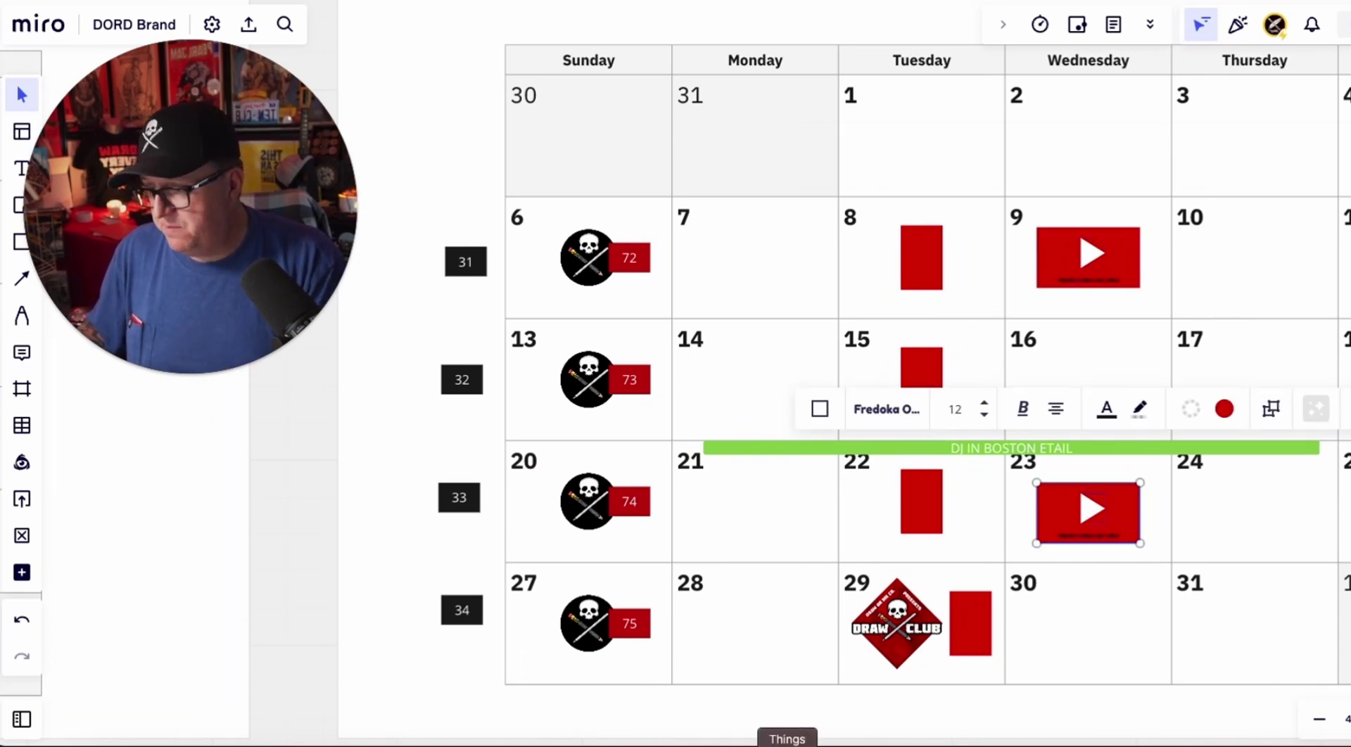
Step: Switch to Things, bring the YOUTUBE_ VIDEO IDEAS list into view, browse its key and all the ideas, and close the list
{"action": "left_click", "coordinate": [784, 743]}
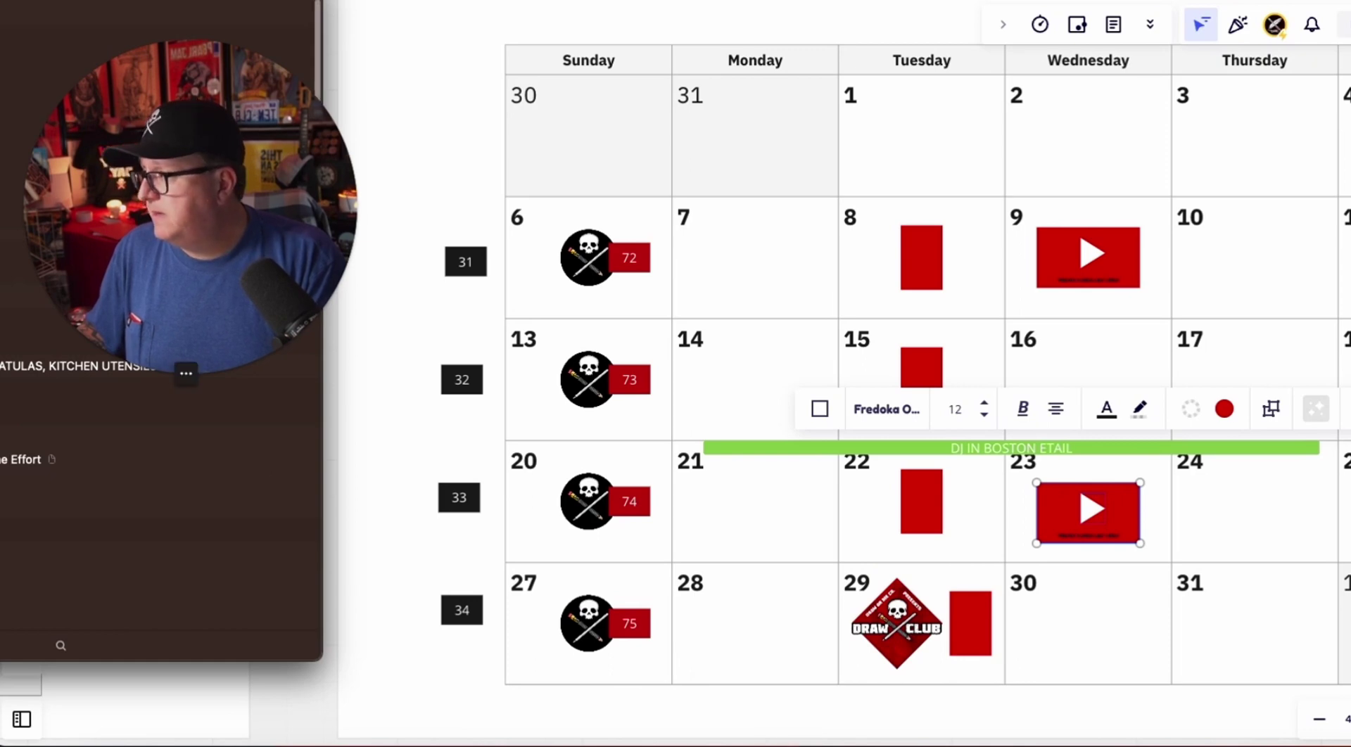
{"action": "left_click_drag", "start_coordinate": [2, 8], "coordinate": [856, 11]}
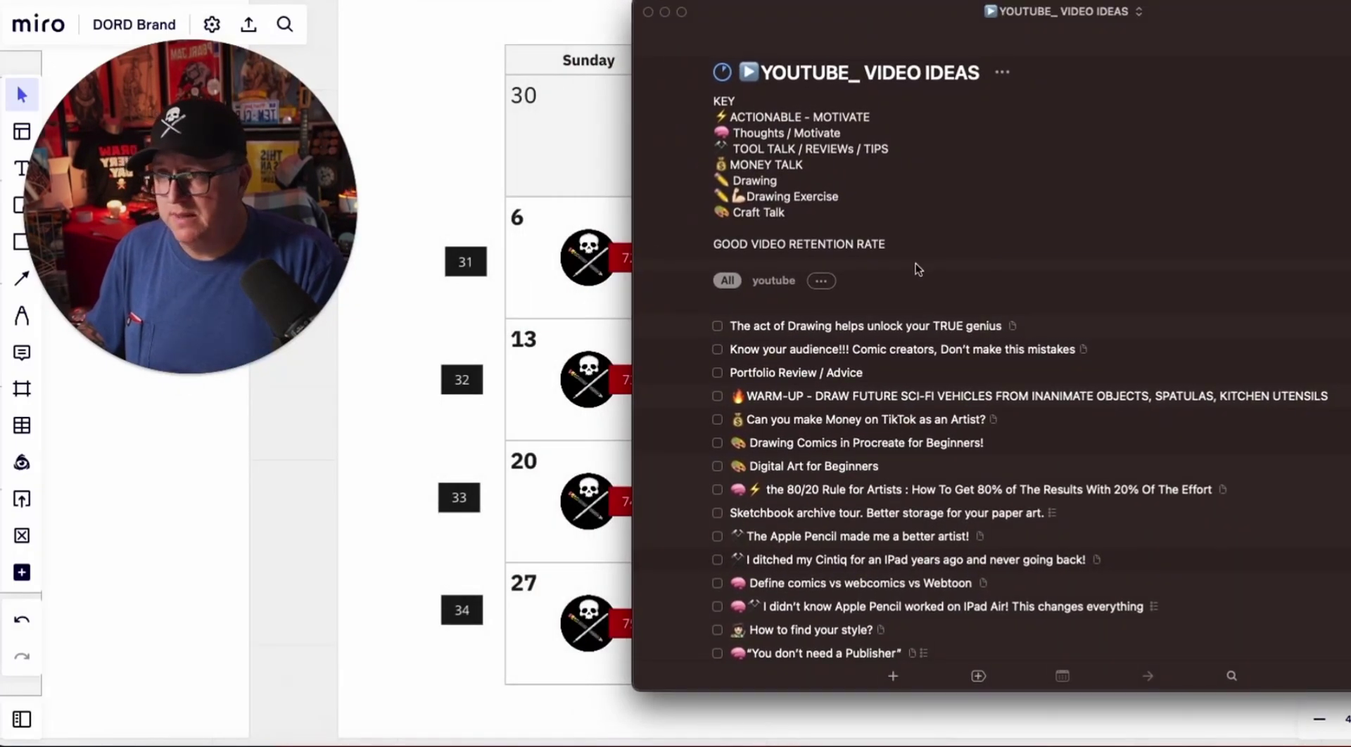
{"action": "scroll", "coordinate": [917, 269], "scroll_direction": "down", "scroll_amount": 10}
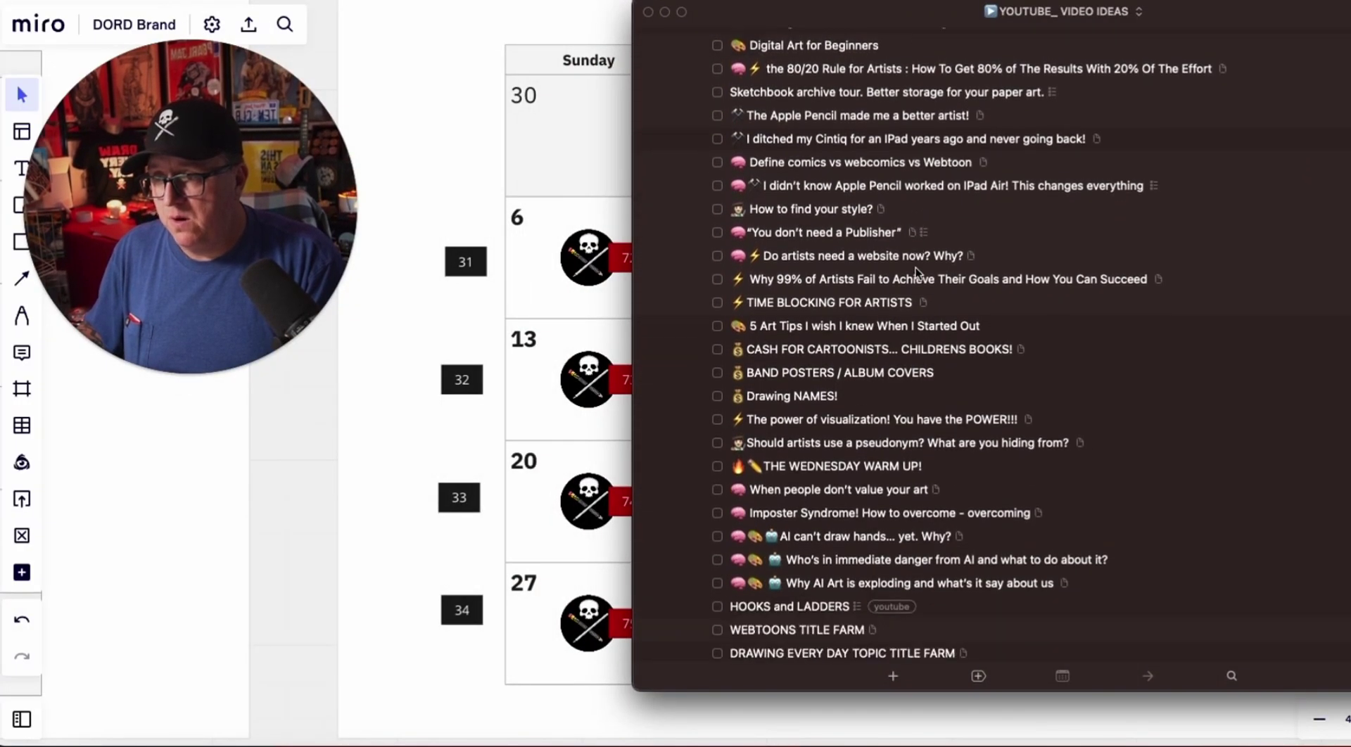
{"action": "scroll", "coordinate": [915, 268], "scroll_direction": "down", "scroll_amount": 12}
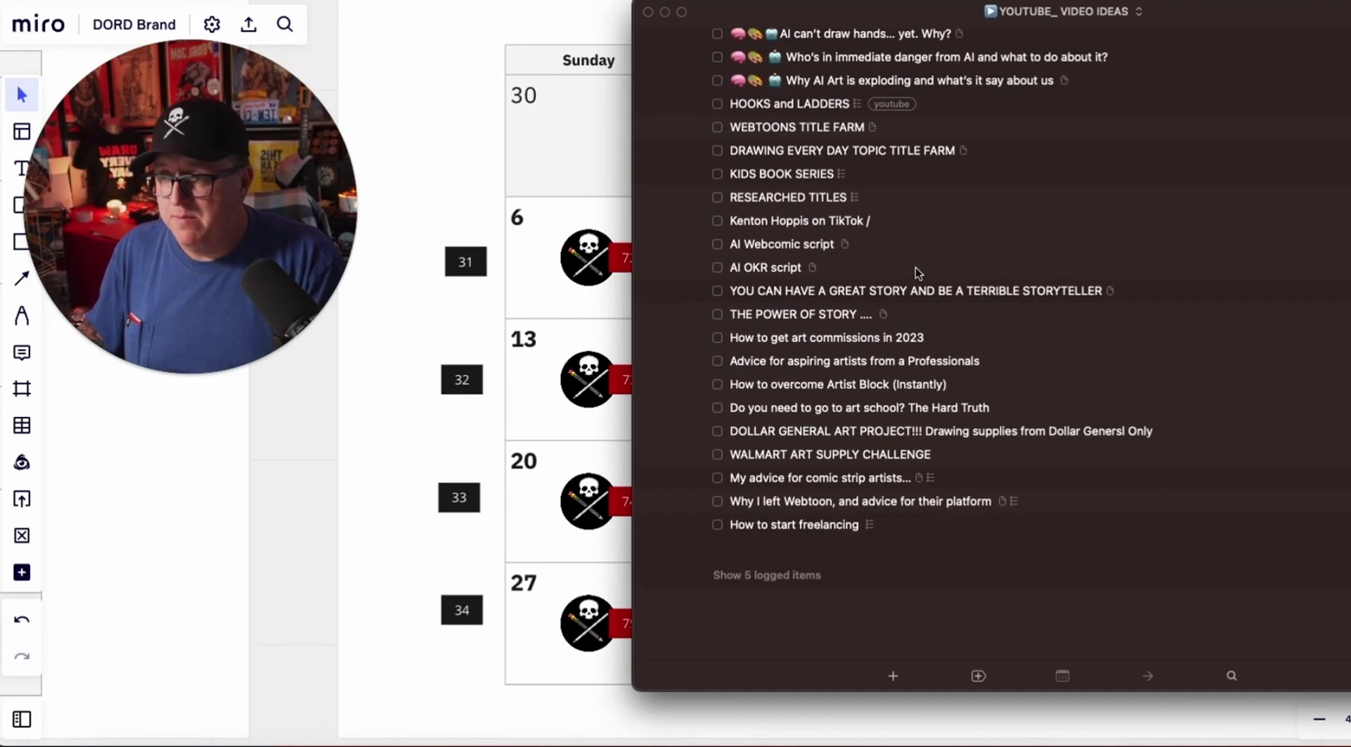
{"action": "scroll", "coordinate": [915, 267], "scroll_direction": "up", "scroll_amount": 20}
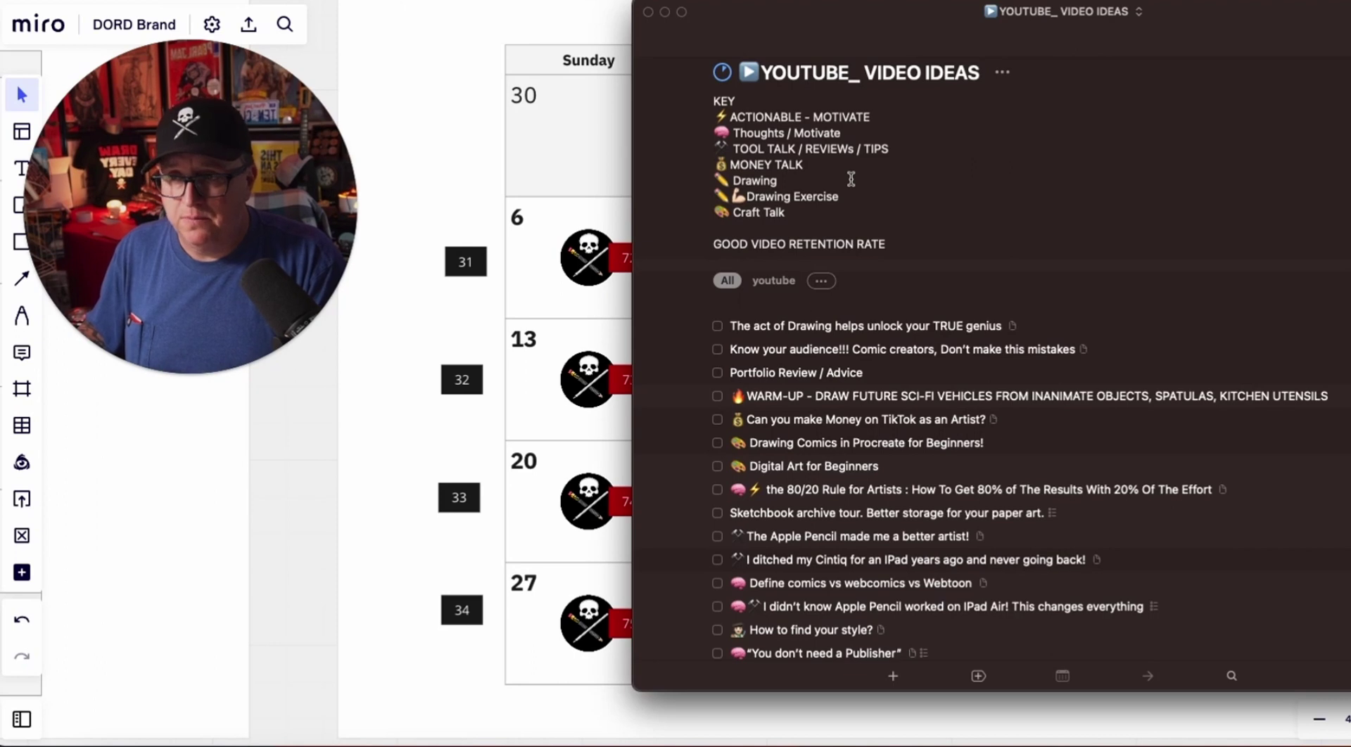
{"action": "scroll", "coordinate": [851, 178], "scroll_direction": "down", "scroll_amount": 5}
{"action": "scroll", "coordinate": [851, 179], "scroll_direction": "up", "scroll_amount": 1}
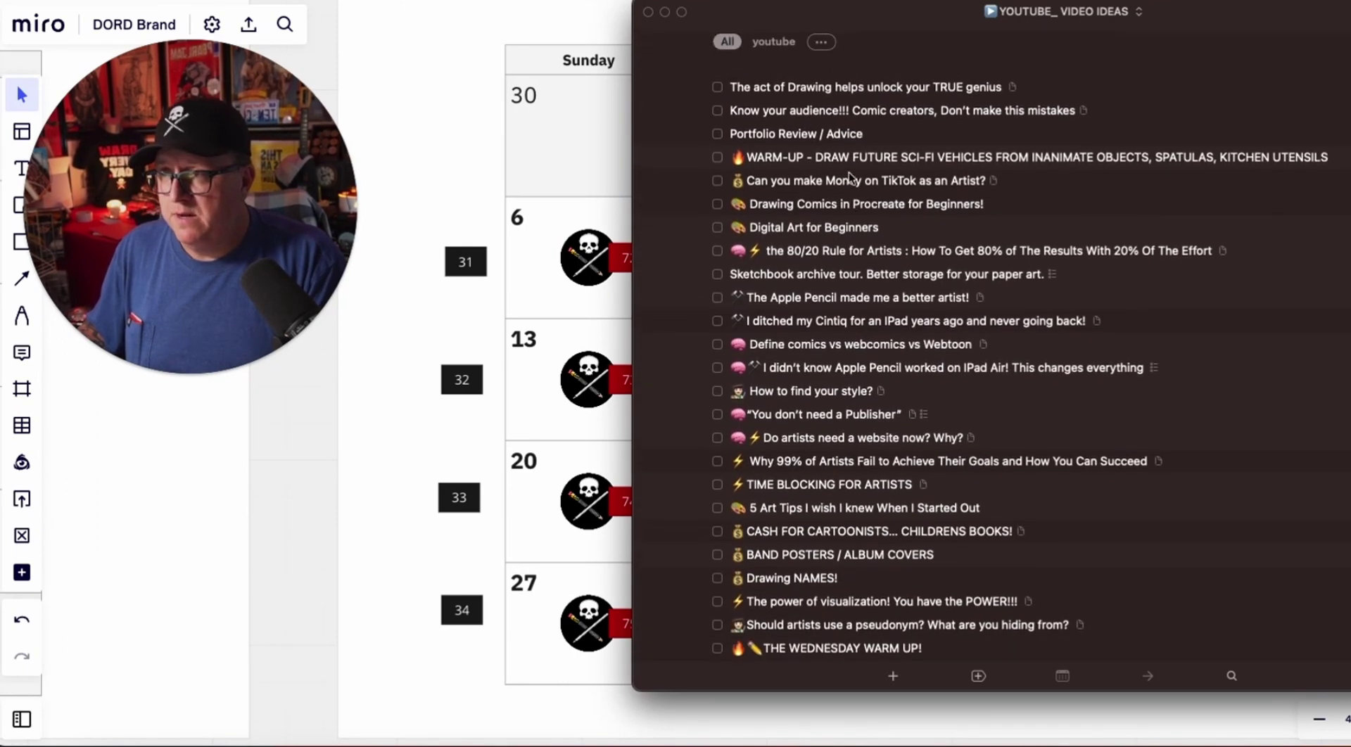
{"action": "left_click", "coordinate": [648, 12]}
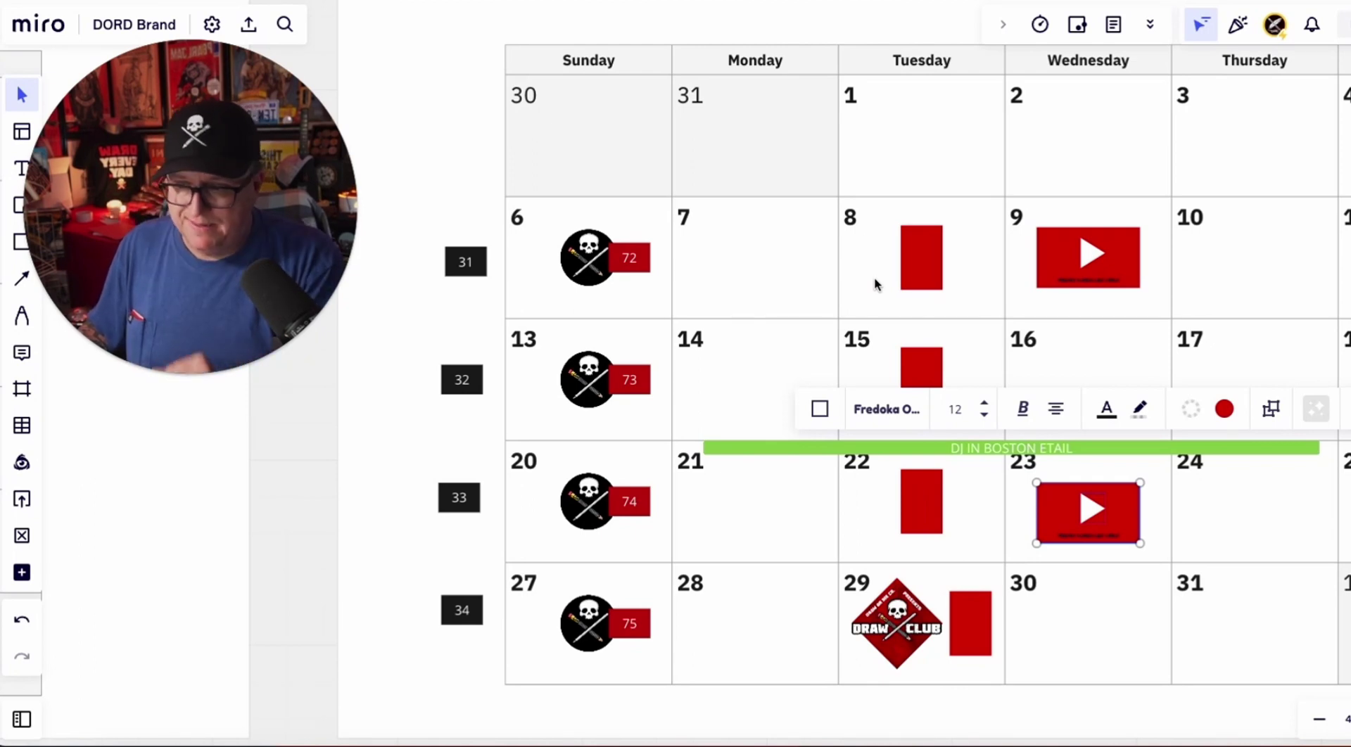
Step: Select the Draw Club logo on Tuesday, August 29, then look over the full August 2023 schedule
{"action": "scroll", "coordinate": [793, 532], "scroll_direction": "right", "scroll_amount": 2}
{"action": "scroll", "coordinate": [794, 531], "scroll_direction": "down", "scroll_amount": 1}
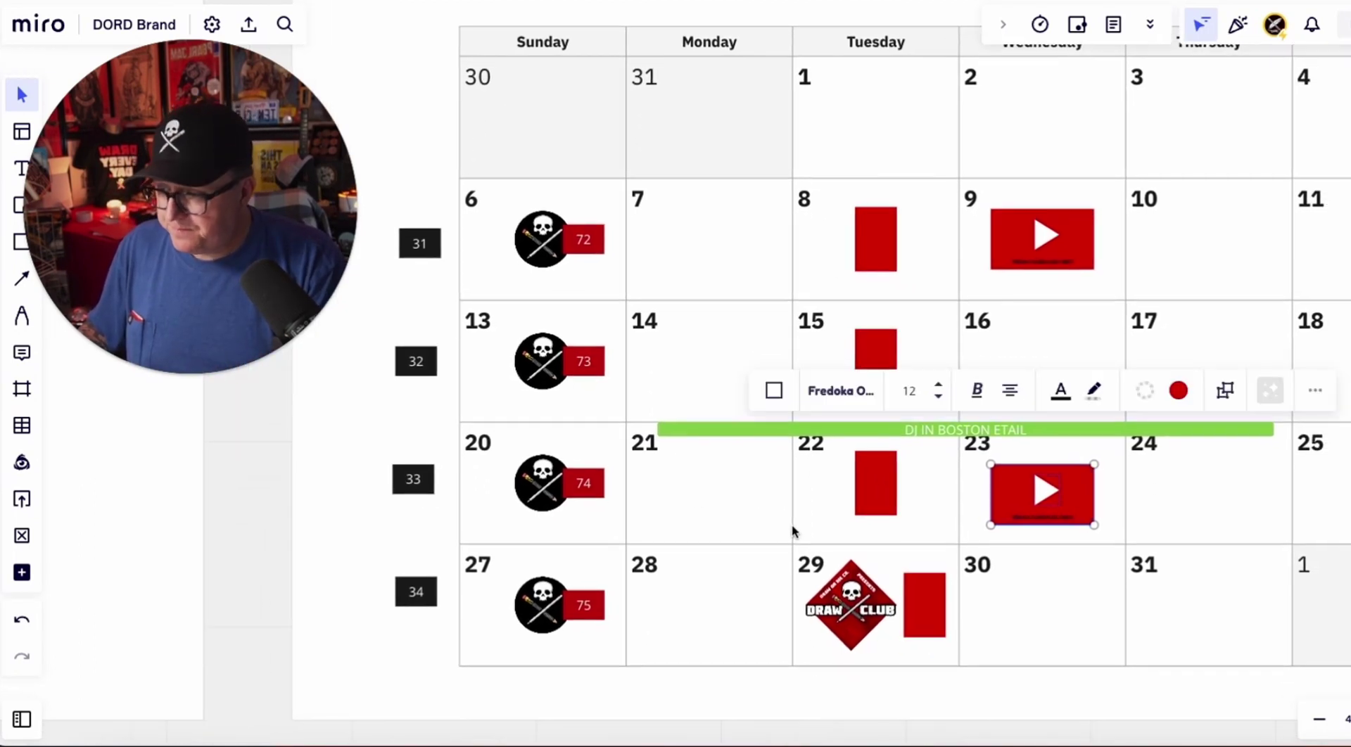
{"action": "left_click", "coordinate": [860, 602]}
{"action": "scroll", "coordinate": [841, 613], "scroll_direction": "down", "scroll_amount": 6}
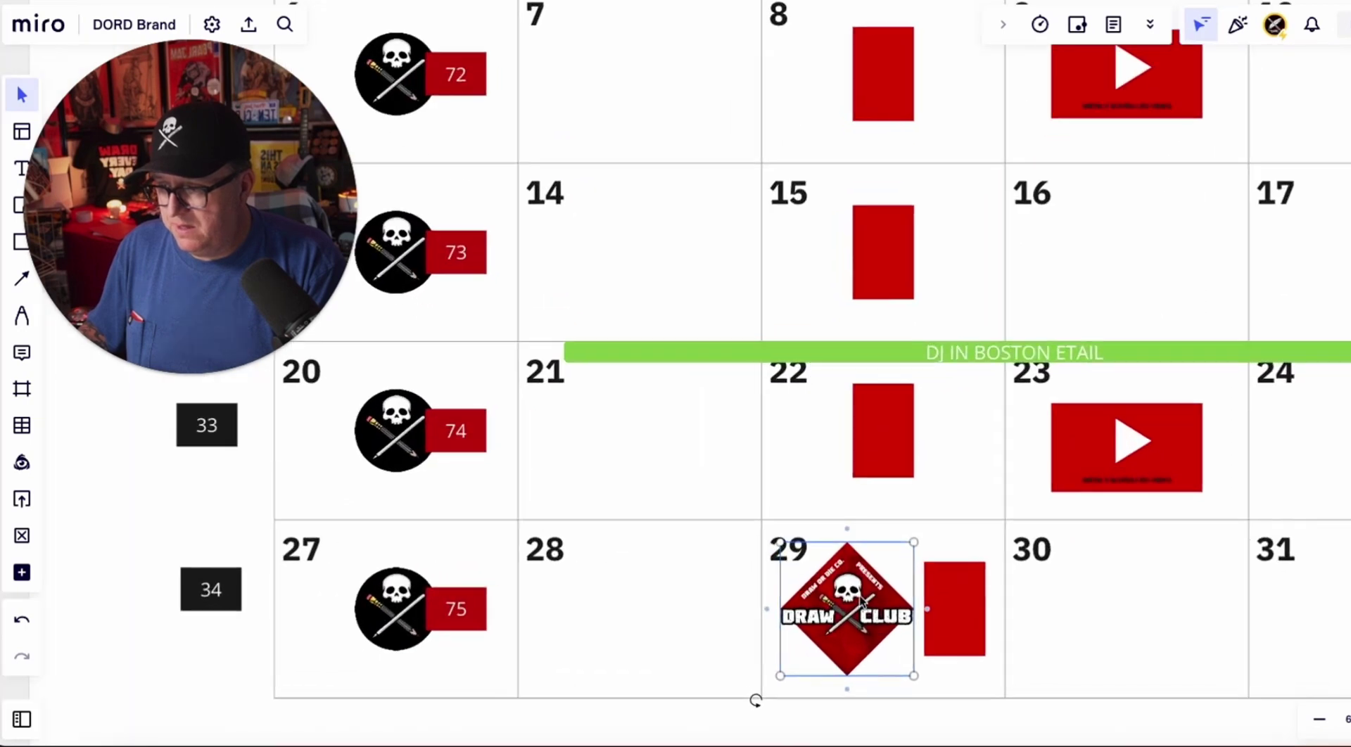
{"action": "scroll", "coordinate": [861, 602], "scroll_direction": "right", "scroll_amount": 10}
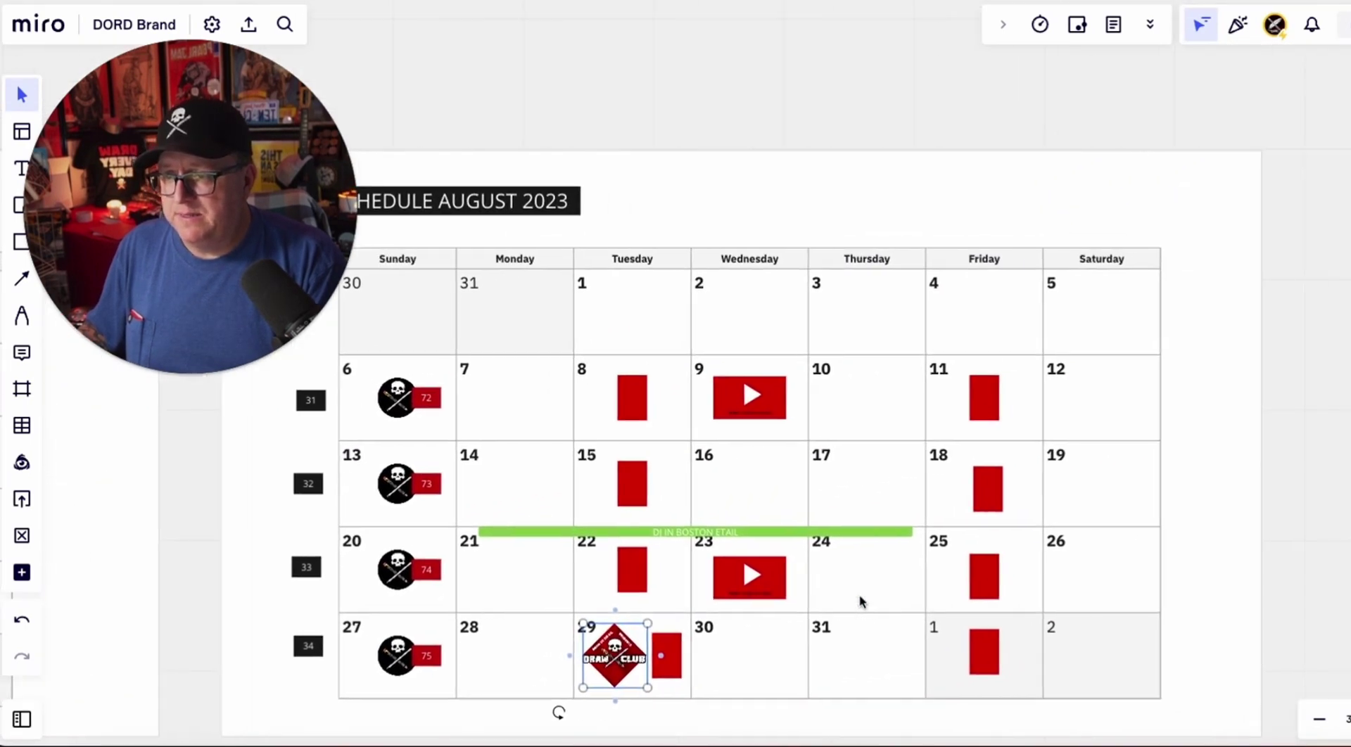
Step: Look over the DORD SCHEDULE SEPTEMBER 2023 calendar, including its numbered Sunday episodes and the Draw Club date on September 26
{"action": "scroll", "coordinate": [861, 603], "scroll_direction": "right", "scroll_amount": 5}
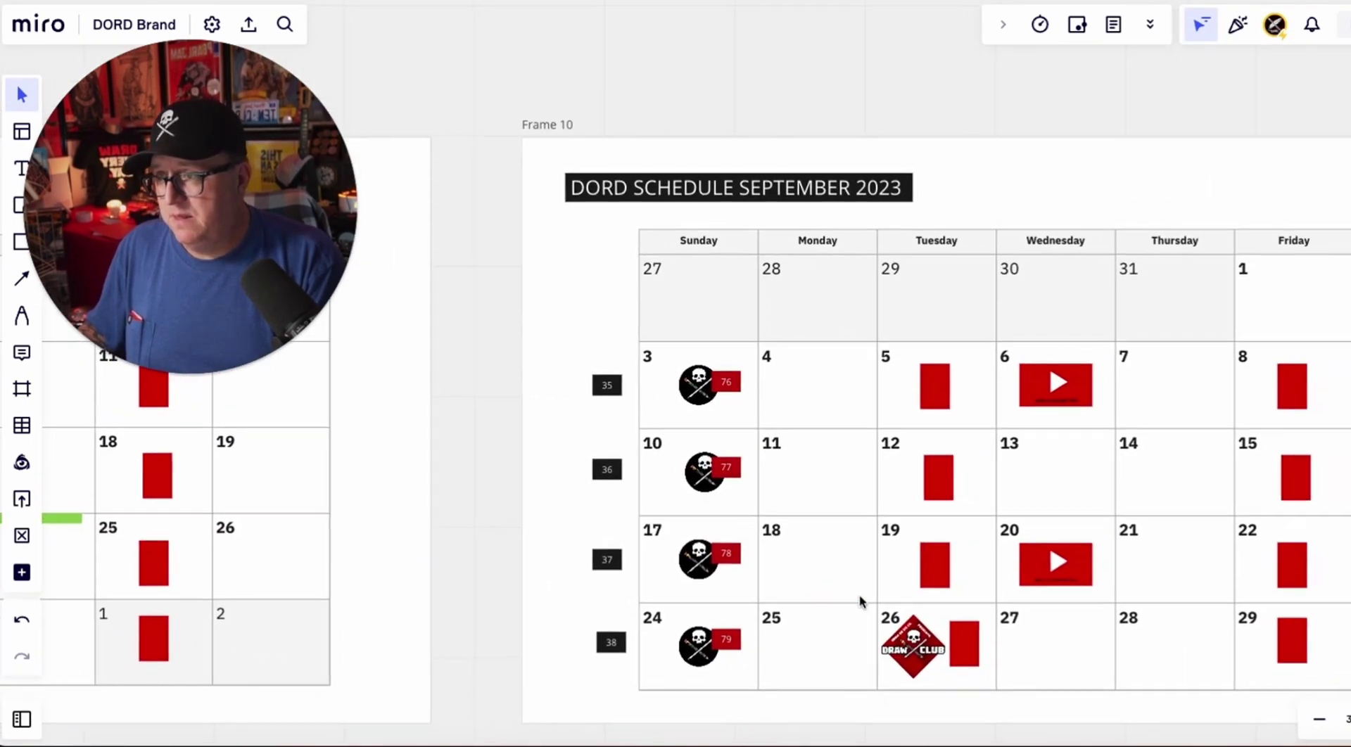
{"action": "scroll", "coordinate": [861, 603], "scroll_direction": "left", "scroll_amount": 1}
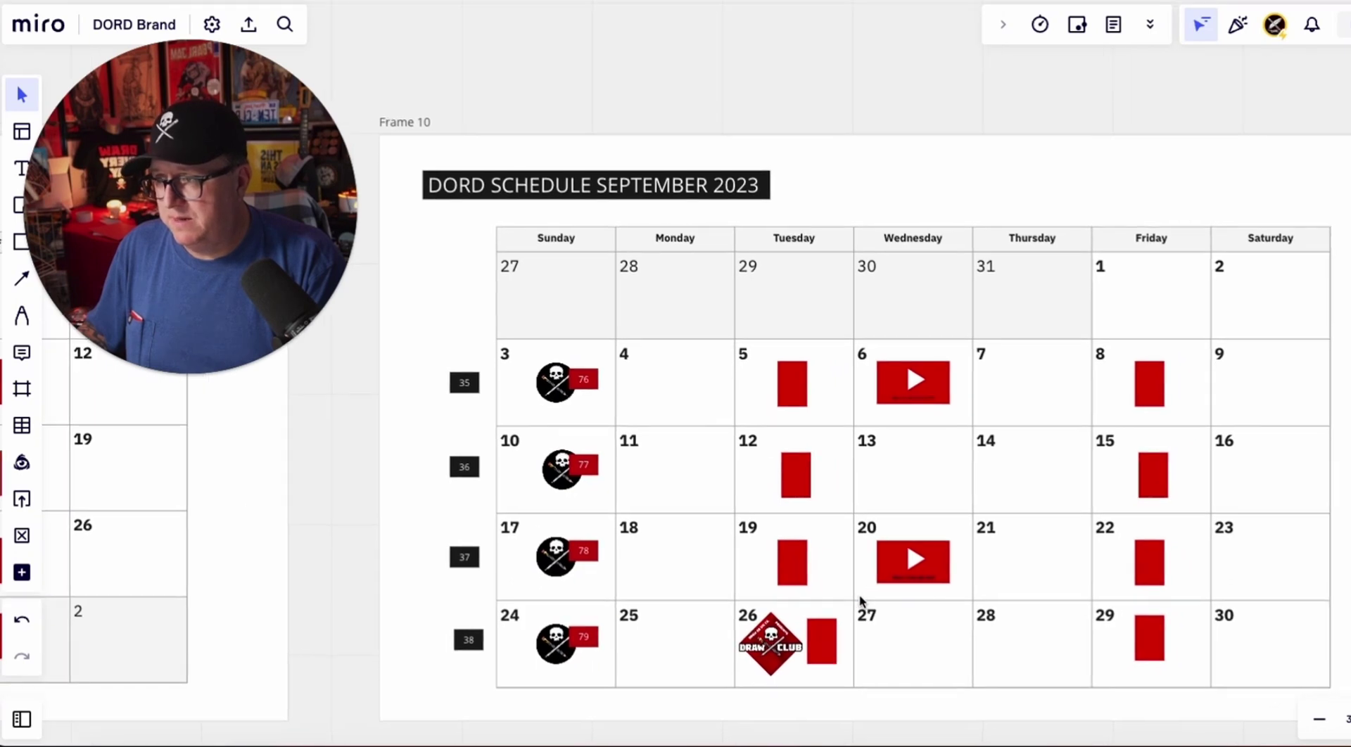
{"action": "scroll", "coordinate": [861, 603], "scroll_direction": "down", "scroll_amount": 1}
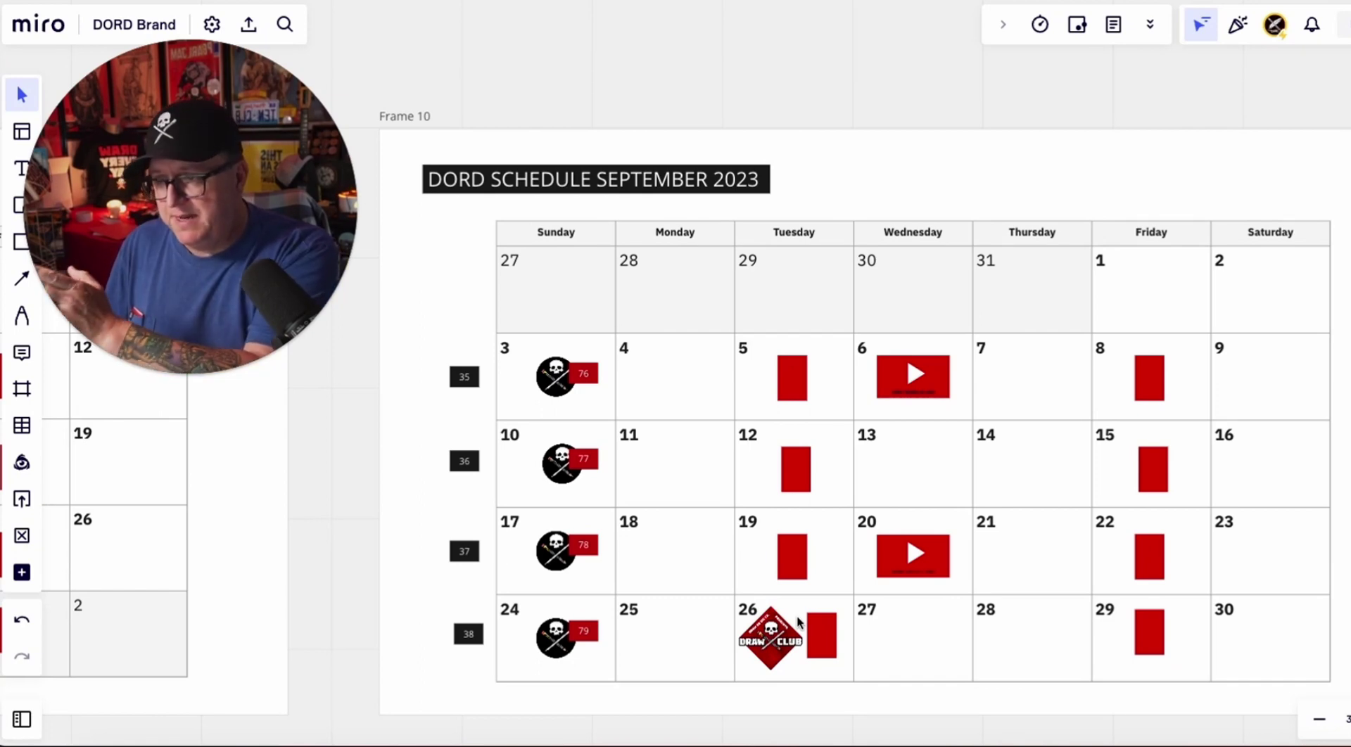
Step: Copy the six pencil note icons from July 3–8 into the August 2023 calendar on August 7–12
{"action": "scroll", "coordinate": [799, 622], "scroll_direction": "left", "scroll_amount": 10}
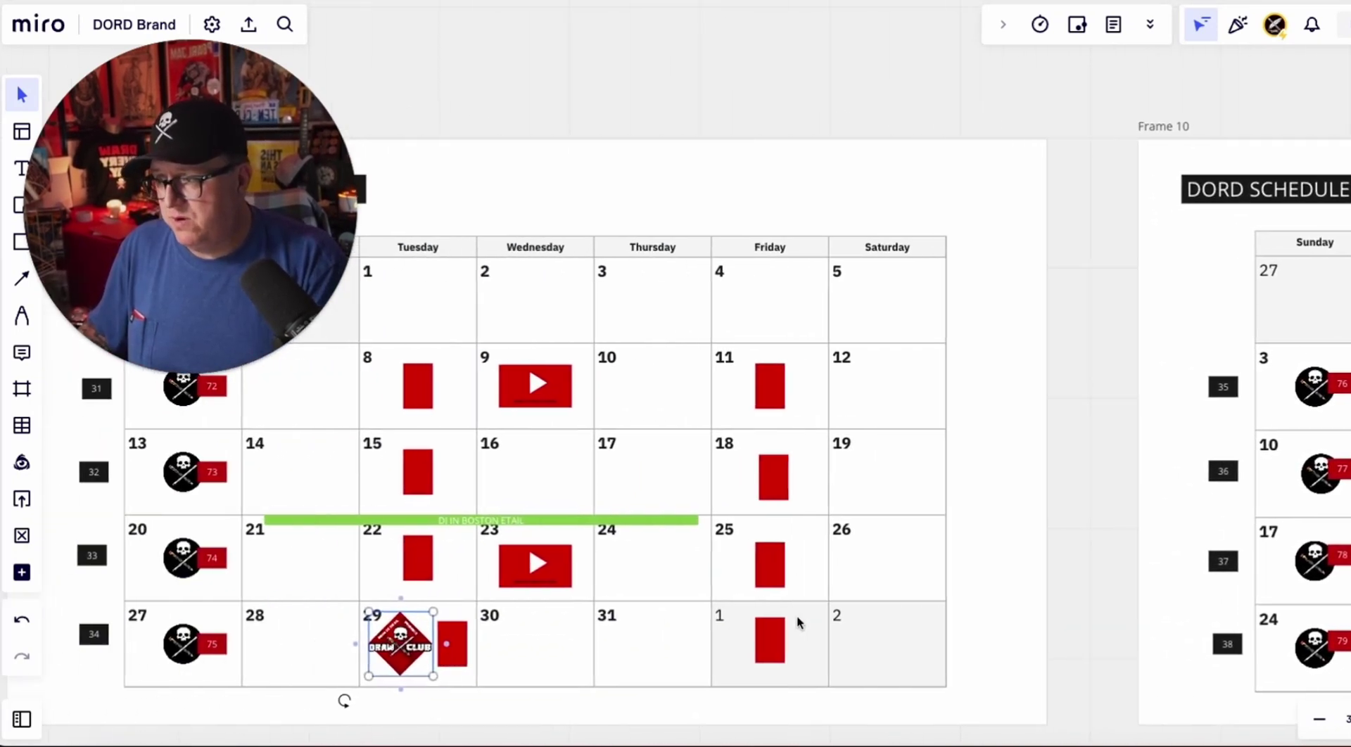
{"action": "scroll", "coordinate": [799, 622], "scroll_direction": "left", "scroll_amount": 10}
{"action": "left_click", "coordinate": [612, 517]}
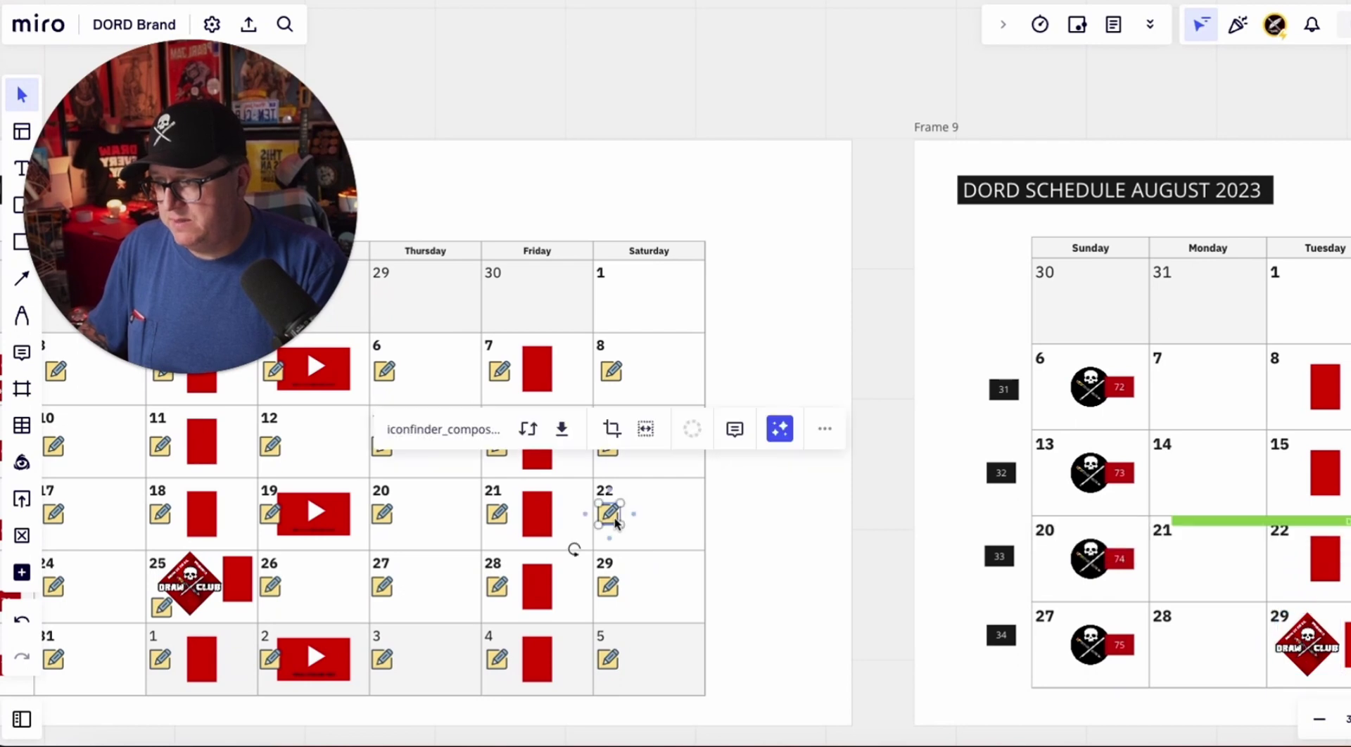
{"action": "scroll", "coordinate": [617, 519], "scroll_direction": "down", "scroll_amount": 3}
{"action": "scroll", "coordinate": [612, 521], "scroll_direction": "up", "scroll_amount": 3}
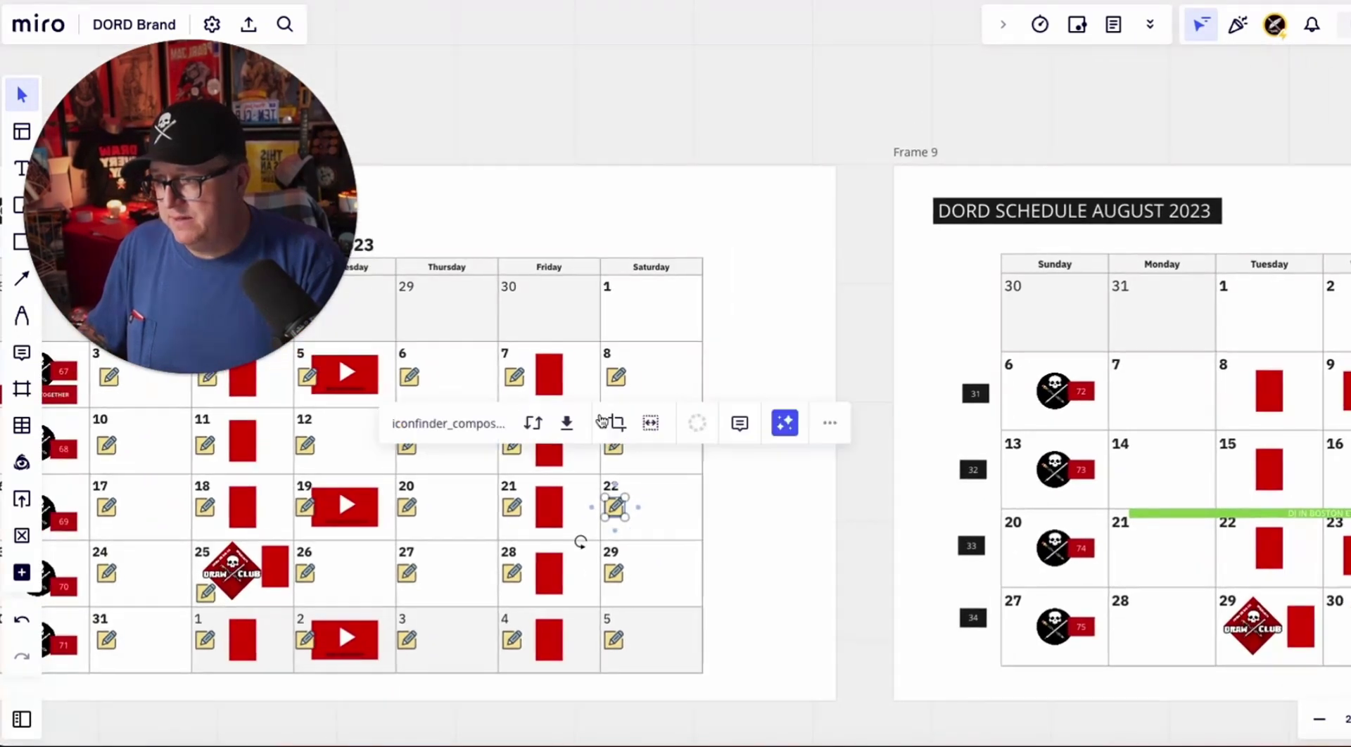
{"action": "scroll", "coordinate": [529, 393], "scroll_direction": "left", "scroll_amount": 2}
{"action": "left_click", "coordinate": [765, 382]}
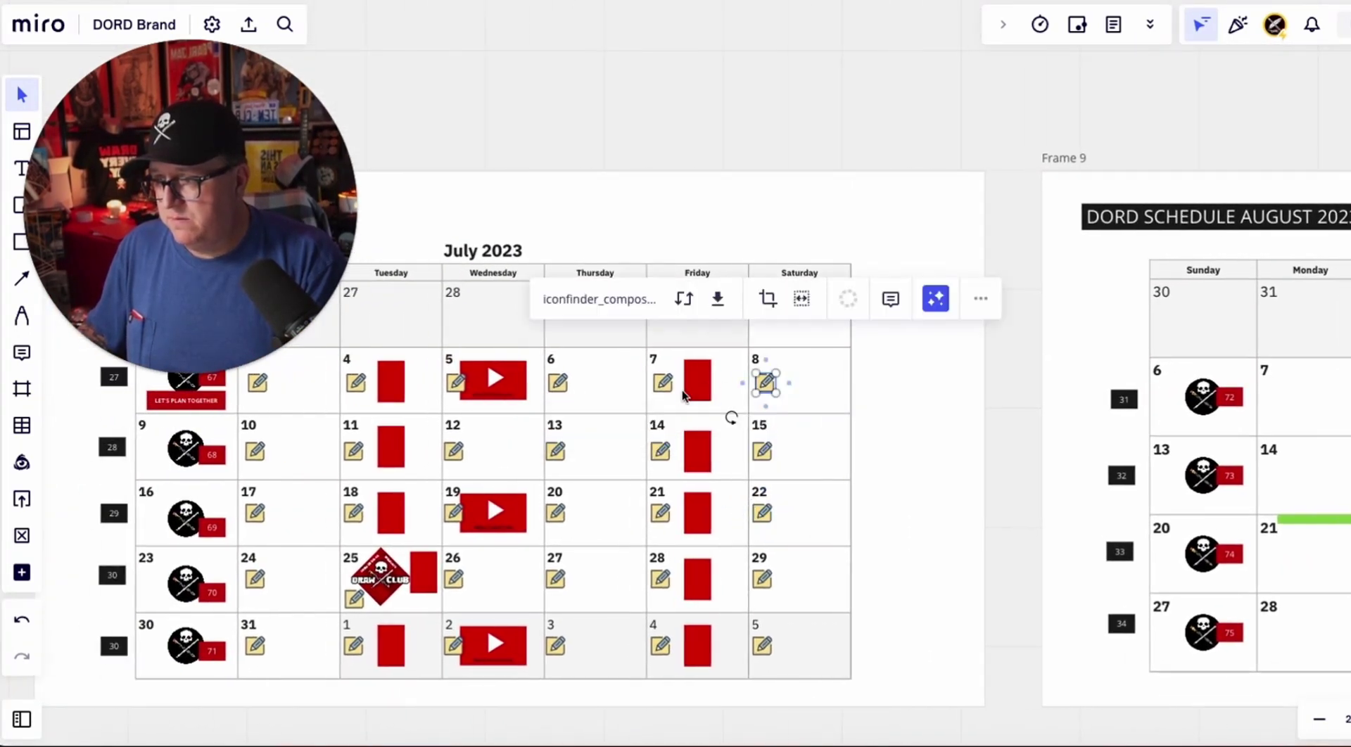
{"action": "left_click", "coordinate": [662, 384], "text": "shift"}
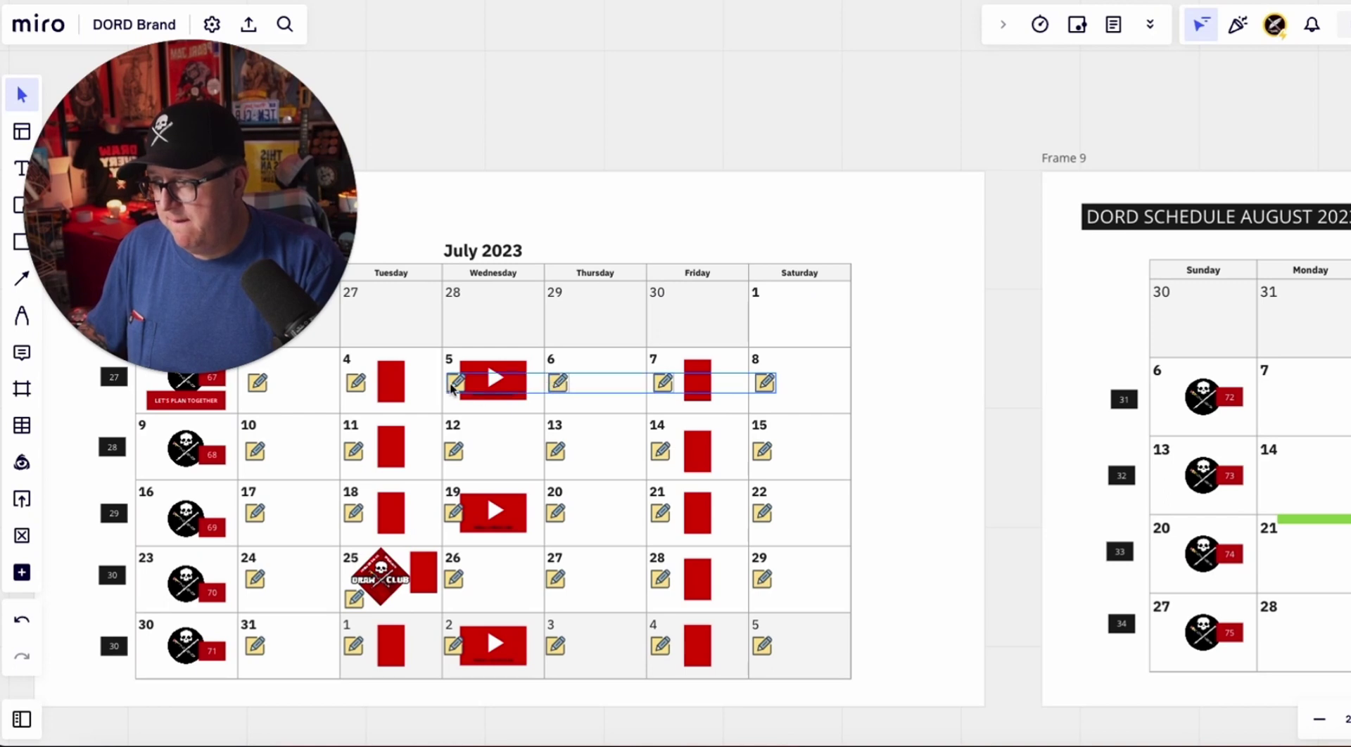
{"action": "left_click", "coordinate": [365, 385], "text": "shift"}
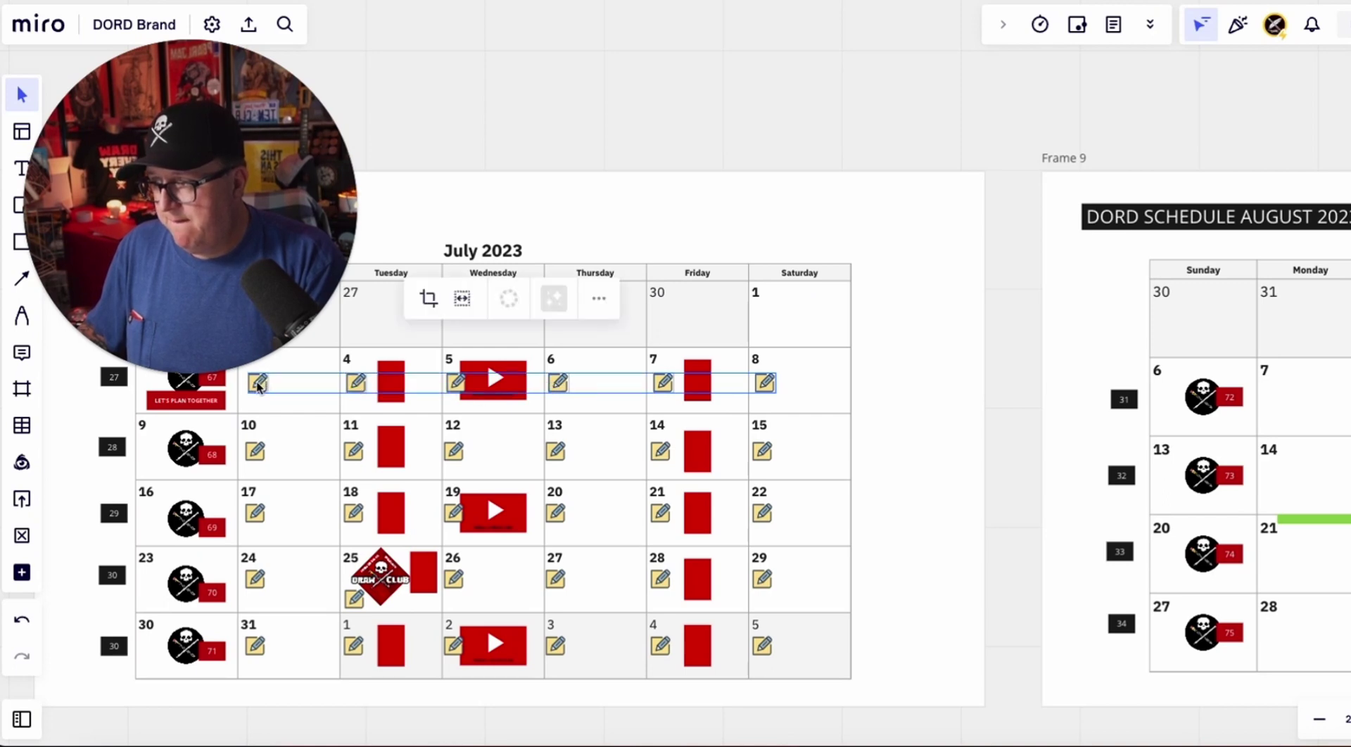
{"action": "mouse_move", "coordinate": [260, 383]}
{"action": "left_mouse_down"}
{"action": "mouse_move", "coordinate": [1228, 366]}
{"action": "mouse_move", "coordinate": [1284, 383]}
{"action": "mouse_move", "coordinate": [1251, 364]}
{"action": "left_mouse_up"}
{"action": "scroll", "coordinate": [1285, 377], "scroll_direction": "right", "scroll_amount": 5}
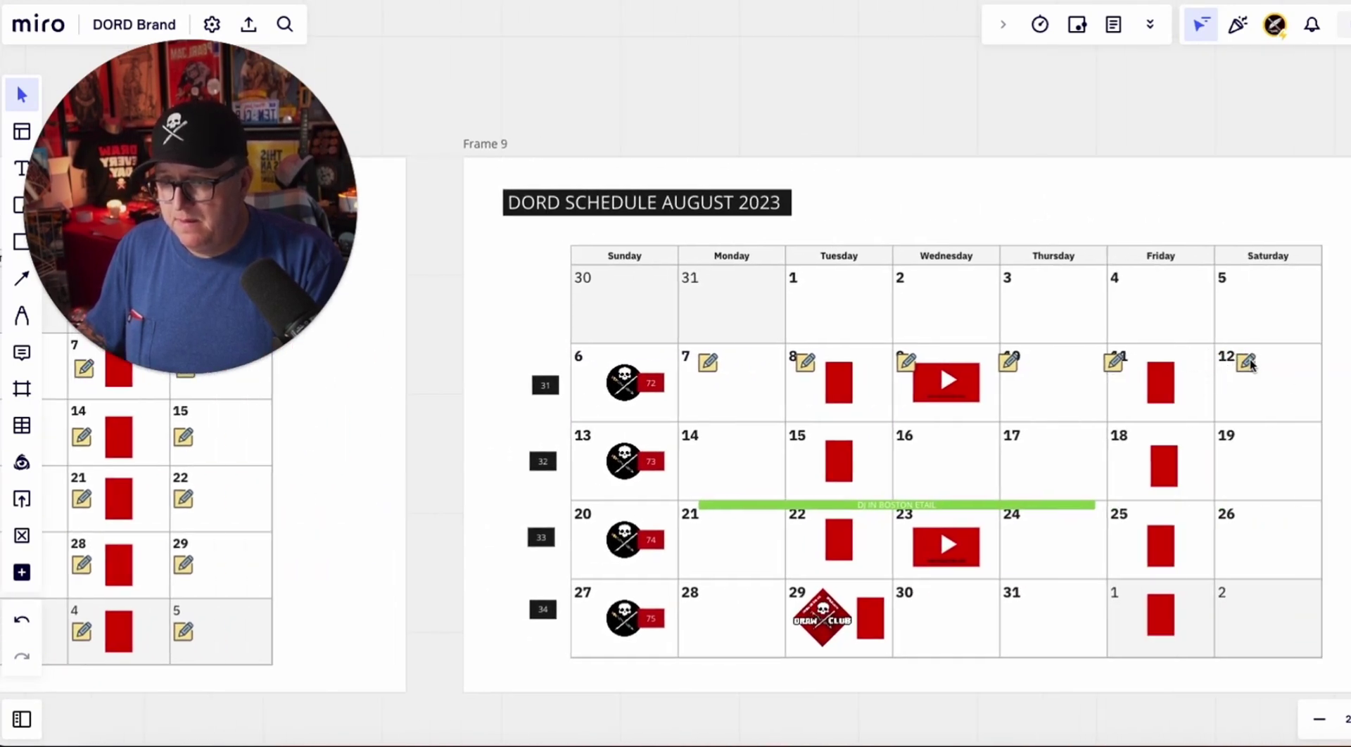
Step: Nudge the copied pencil icons on August 8, 9, 10 and 11 sideways to sit beside their date numbers
{"action": "left_click_drag", "start_coordinate": [1122, 366], "coordinate": [1134, 369]}
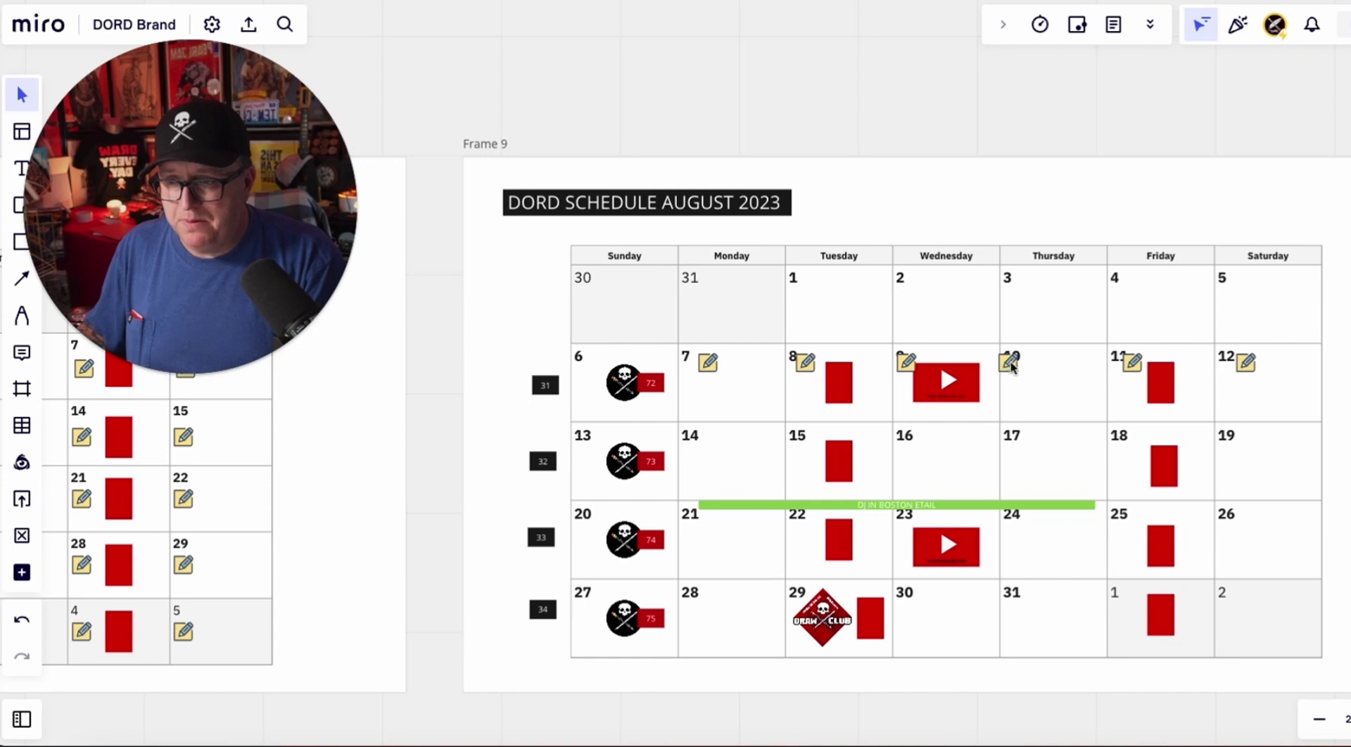
{"action": "left_click_drag", "start_coordinate": [1012, 366], "coordinate": [1029, 368]}
{"action": "left_click_drag", "start_coordinate": [908, 363], "coordinate": [917, 364]}
{"action": "left_click_drag", "start_coordinate": [804, 363], "coordinate": [815, 363]}
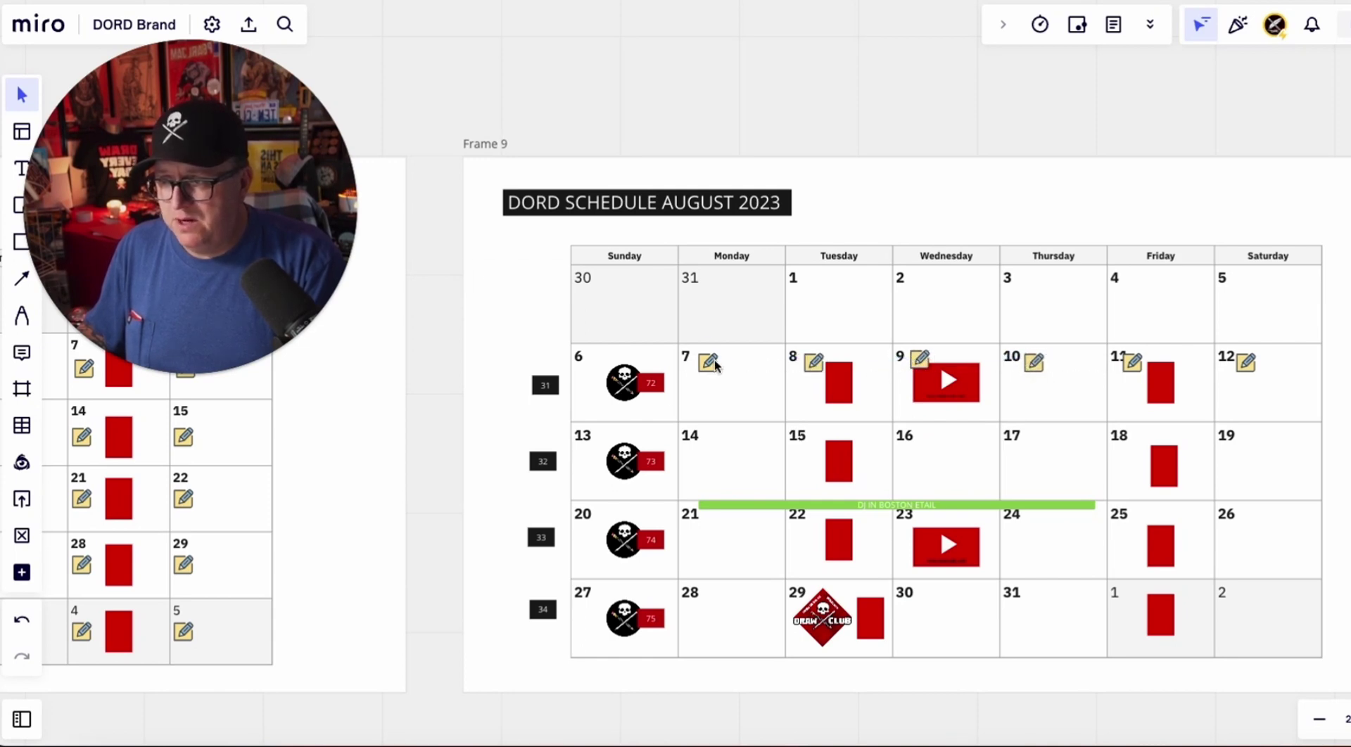
Step: Duplicate the row of six pencil icons from August 7–12 onto August 14–19
{"action": "left_click", "coordinate": [715, 365]}
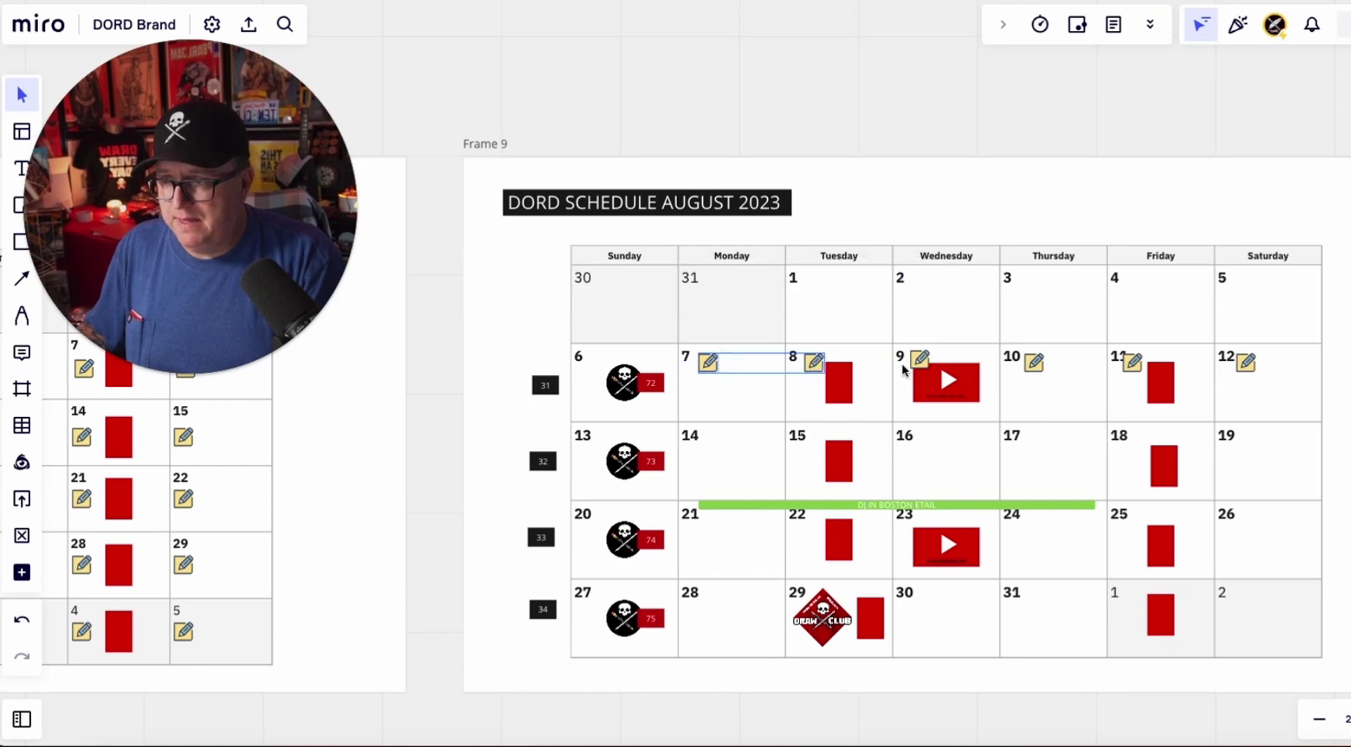
{"action": "left_click_drag", "start_coordinate": [927, 364], "coordinate": [1035, 369]}
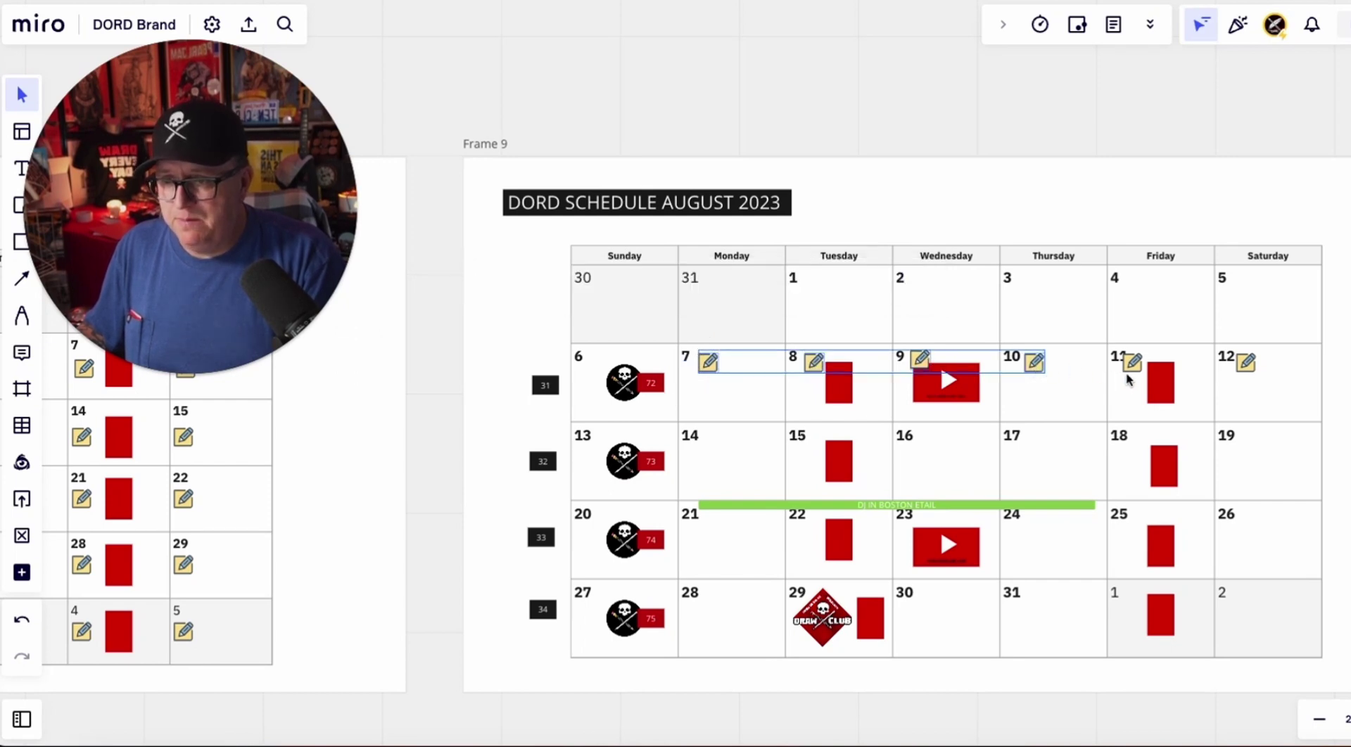
{"action": "left_click_drag", "start_coordinate": [1127, 379], "coordinate": [1136, 362]}
{"action": "left_click", "coordinate": [1248, 369], "text": "shift"}
{"action": "mouse_move", "coordinate": [1248, 368]}
{"action": "left_mouse_down"}
{"action": "mouse_move", "coordinate": [1248, 449]}
{"action": "mouse_move", "coordinate": [1034, 446]}
{"action": "left_mouse_up"}
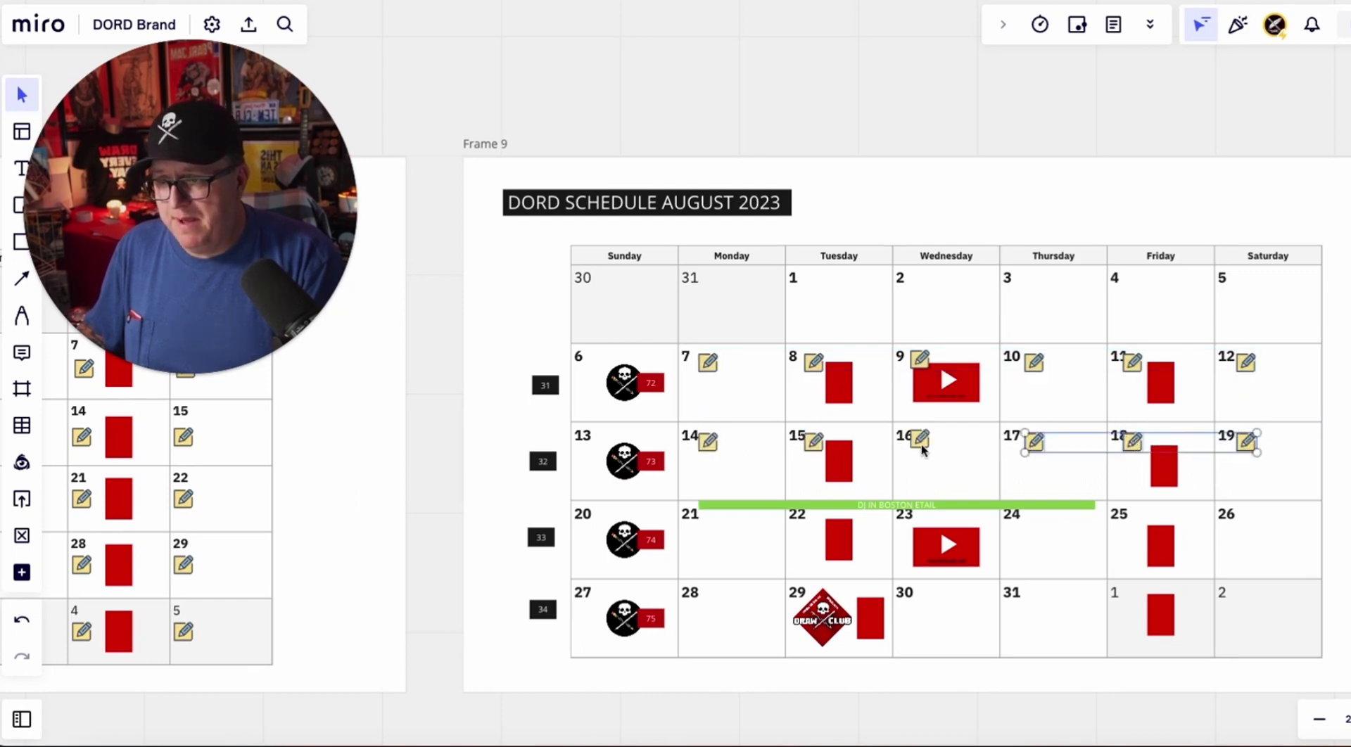
Step: Copy the August 14–19 row of pencil icons onto August 21–26 and the week of August 28
{"action": "left_click", "coordinate": [921, 442], "text": "shift"}
{"action": "left_click", "coordinate": [813, 442], "text": "shift"}
{"action": "left_click", "coordinate": [710, 442], "text": "shift"}
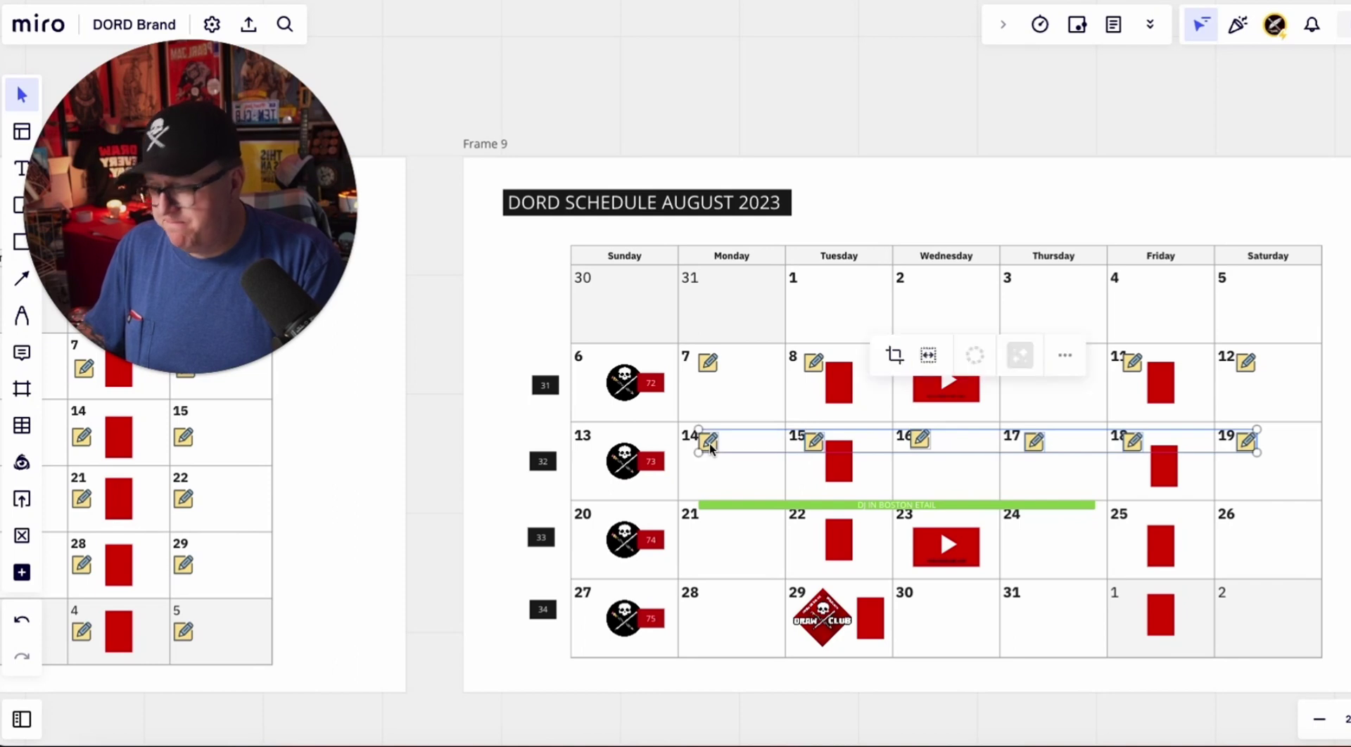
{"action": "key", "text": "ctrl+c"}
{"action": "key", "text": "ctrl+v"}
{"action": "mouse_move", "coordinate": [709, 443]}
{"action": "left_mouse_down"}
{"action": "mouse_move", "coordinate": [796, 521]}
{"action": "mouse_move", "coordinate": [969, 533]}
{"action": "mouse_move", "coordinate": [979, 521]}
{"action": "mouse_move", "coordinate": [926, 605]}
{"action": "left_mouse_up"}
Step: Select the green DJ IN BOSTON ETAIL bar over August 21–24 and review the August weeks around it
{"action": "scroll", "coordinate": [826, 538], "scroll_direction": "up", "scroll_amount": 5}
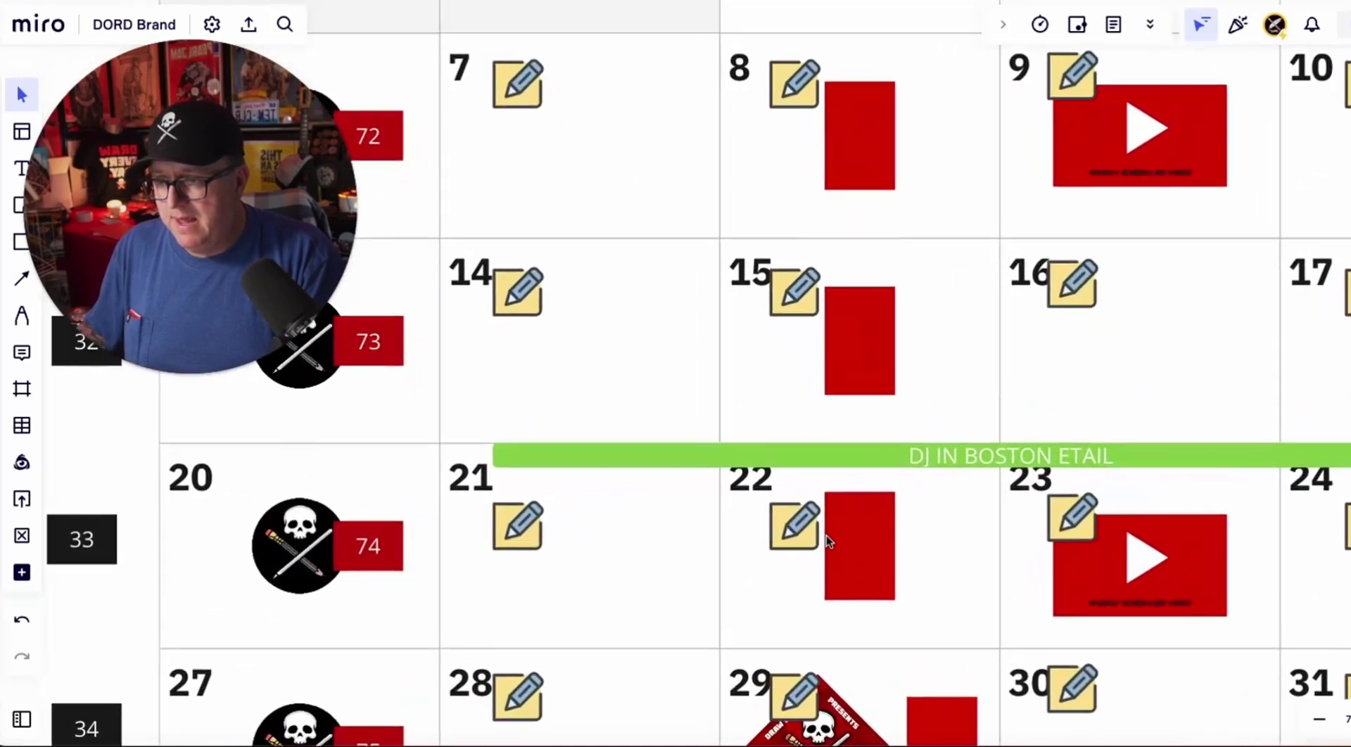
{"action": "left_click", "coordinate": [953, 466]}
{"action": "scroll", "coordinate": [953, 467], "scroll_direction": "right", "scroll_amount": 2}
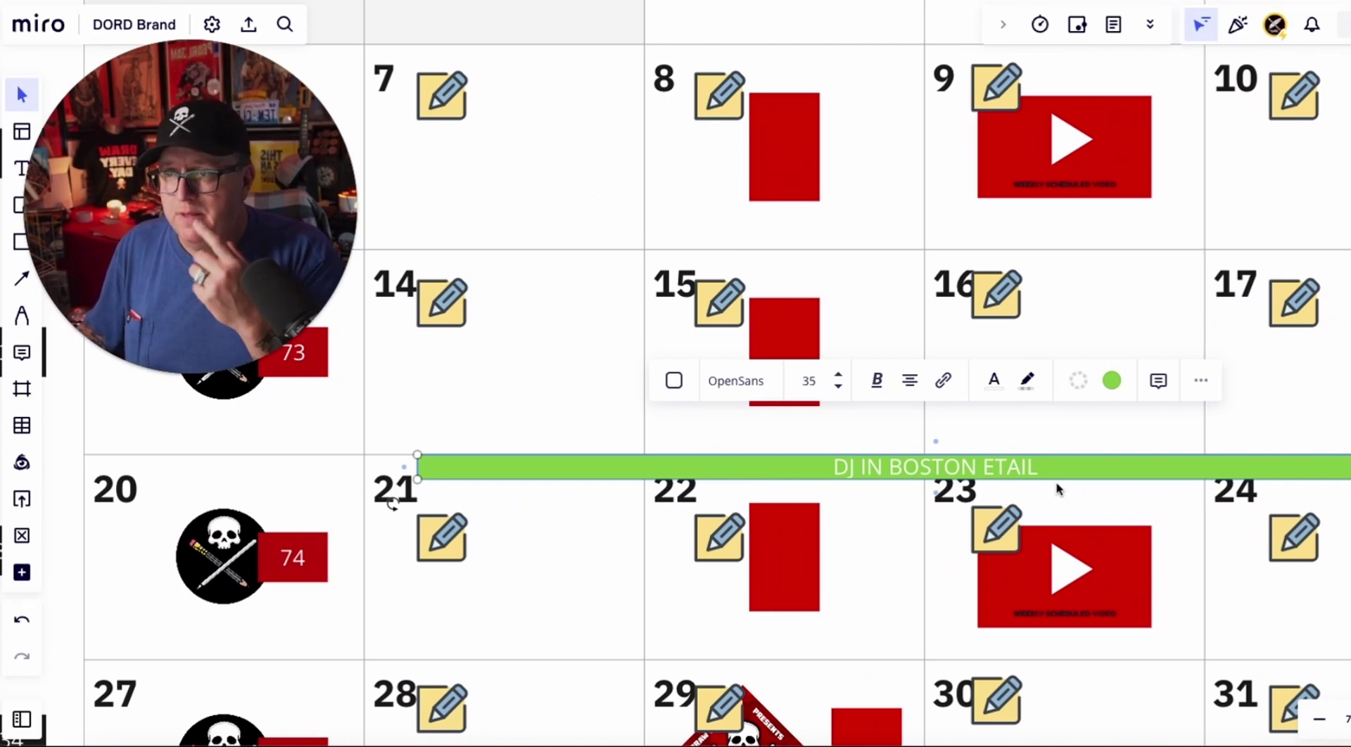
{"action": "scroll", "coordinate": [1057, 488], "scroll_direction": "down", "scroll_amount": 2}
{"action": "scroll", "coordinate": [1057, 488], "scroll_direction": "down", "scroll_amount": 3}
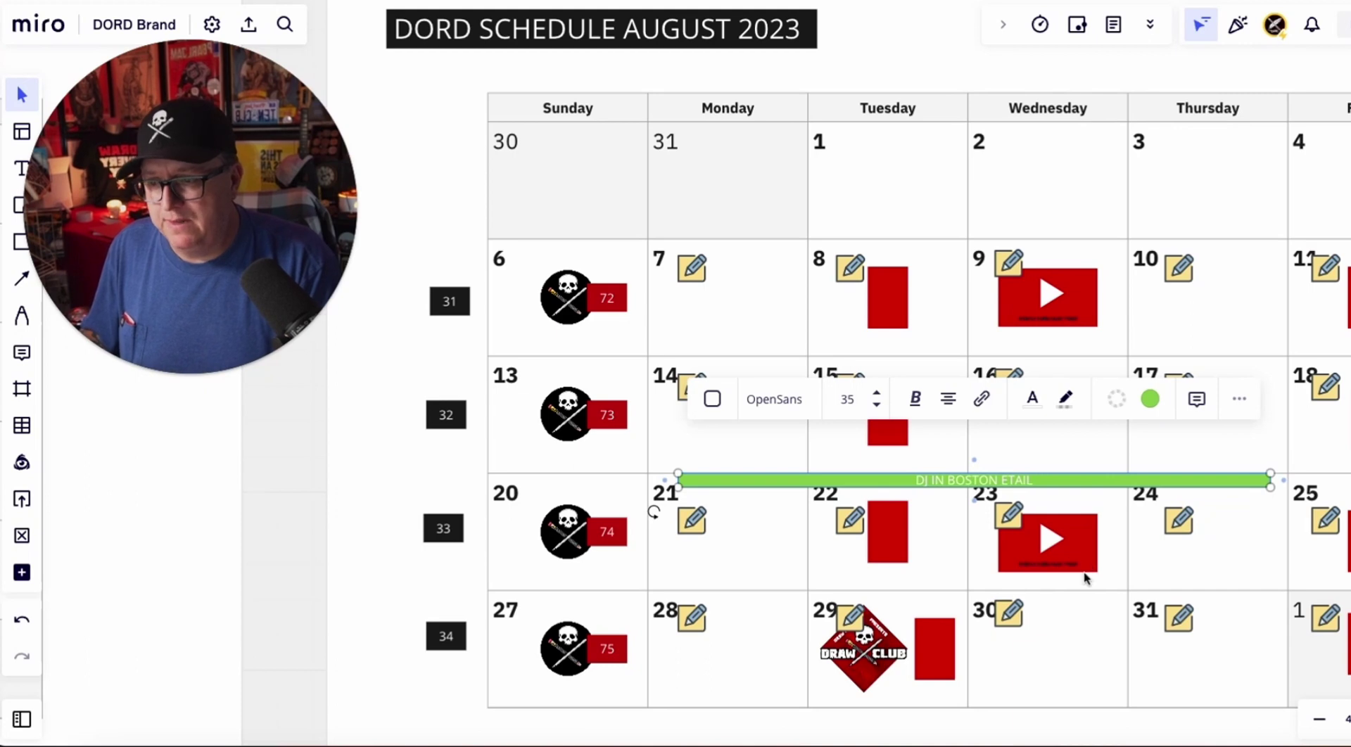
{"action": "scroll", "coordinate": [1084, 578], "scroll_direction": "down", "scroll_amount": 3}
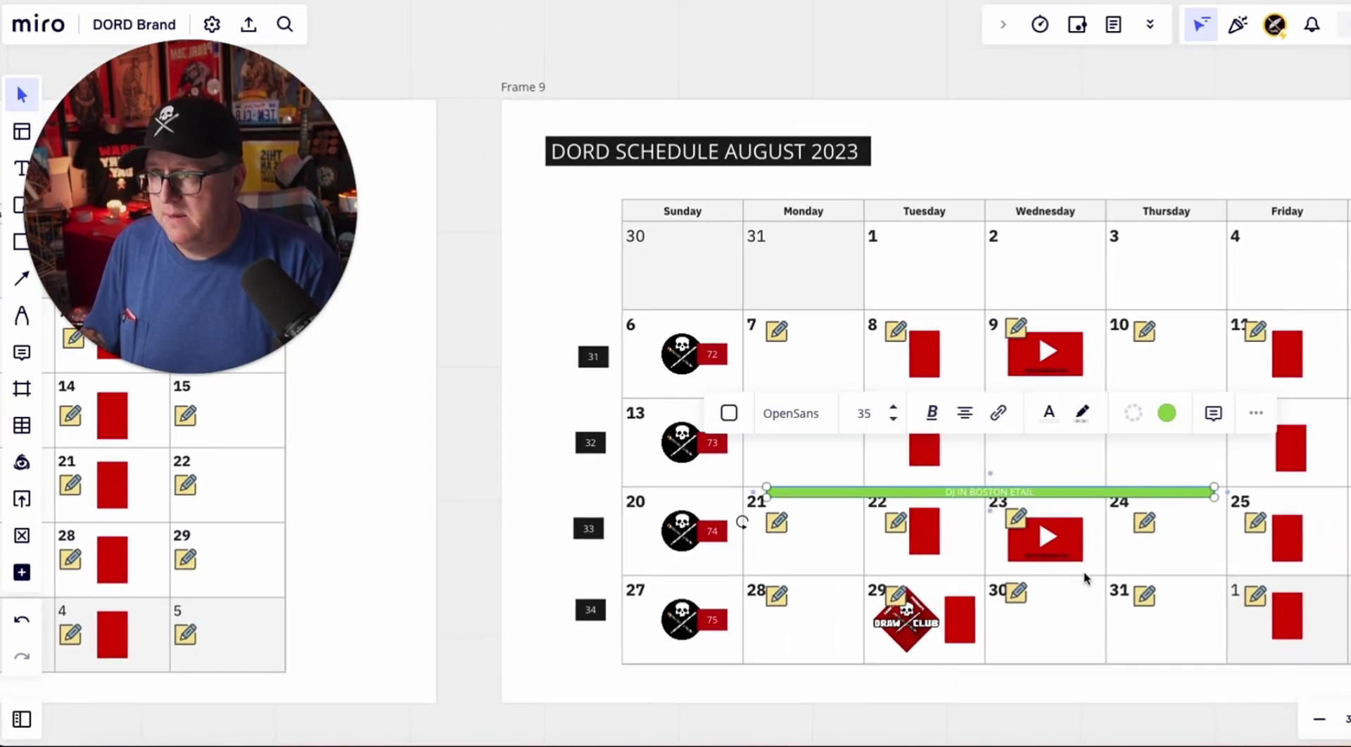
Step: Look over the September 2023 schedule and the October 2023 PROMPTOBER!!! schedule
{"action": "scroll", "coordinate": [1083, 578], "scroll_direction": "down", "scroll_amount": 2}
{"action": "scroll", "coordinate": [1084, 579], "scroll_direction": "right", "scroll_amount": 10}
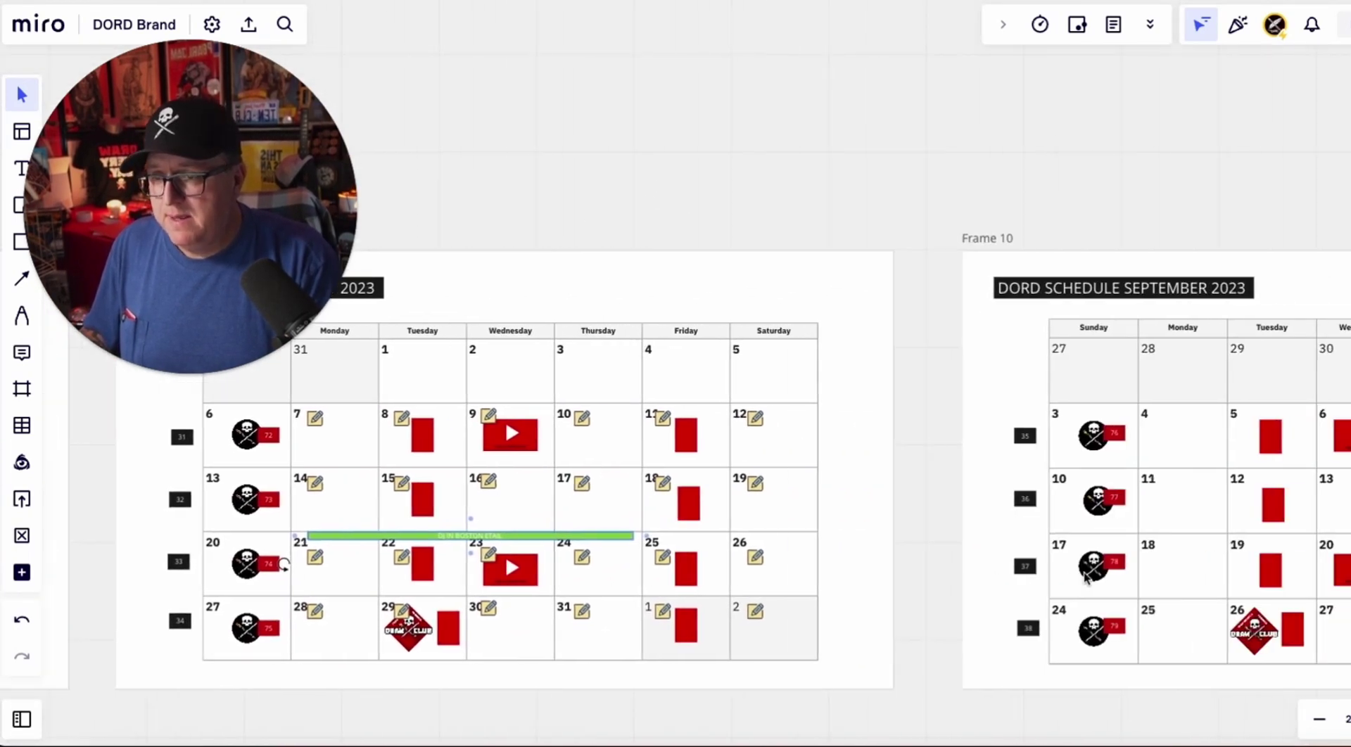
{"action": "scroll", "coordinate": [1084, 579], "scroll_direction": "right", "scroll_amount": 15}
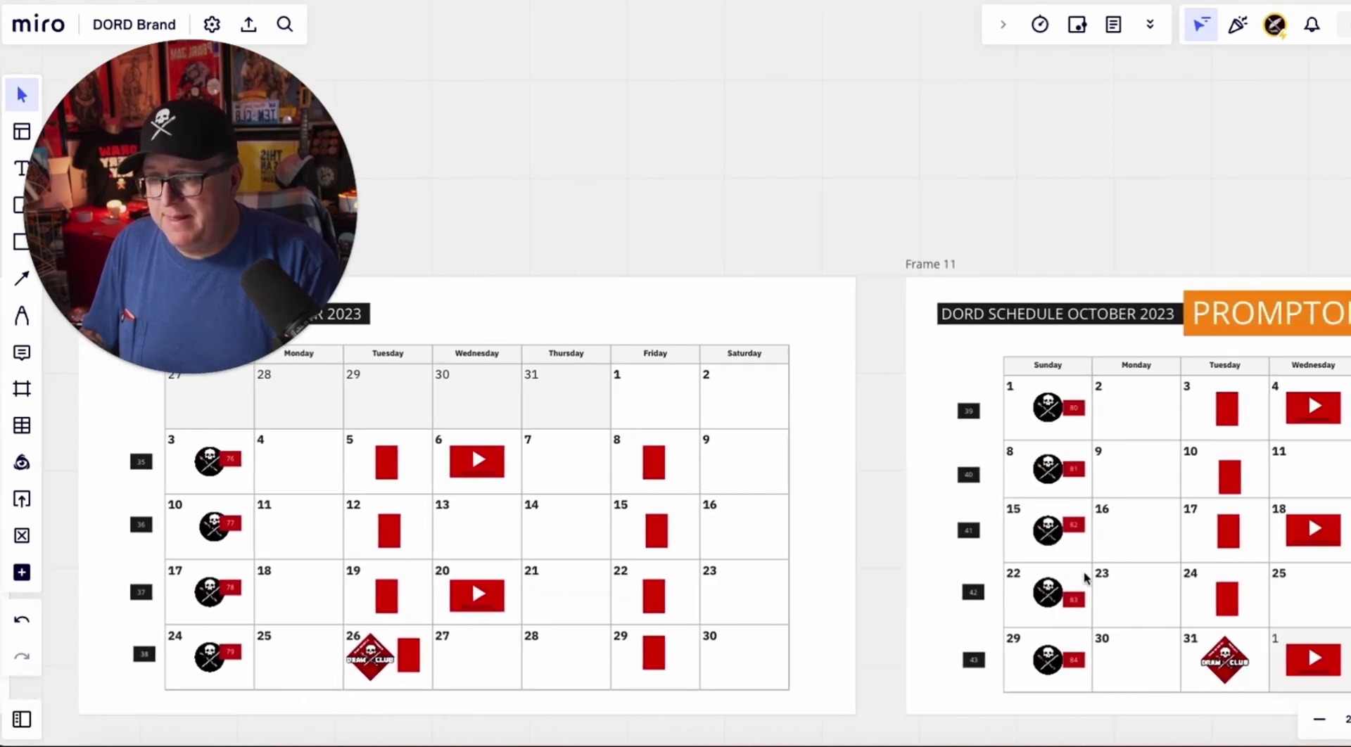
{"action": "scroll", "coordinate": [1084, 578], "scroll_direction": "down", "scroll_amount": 1}
{"action": "scroll", "coordinate": [1084, 579], "scroll_direction": "left", "scroll_amount": 1}
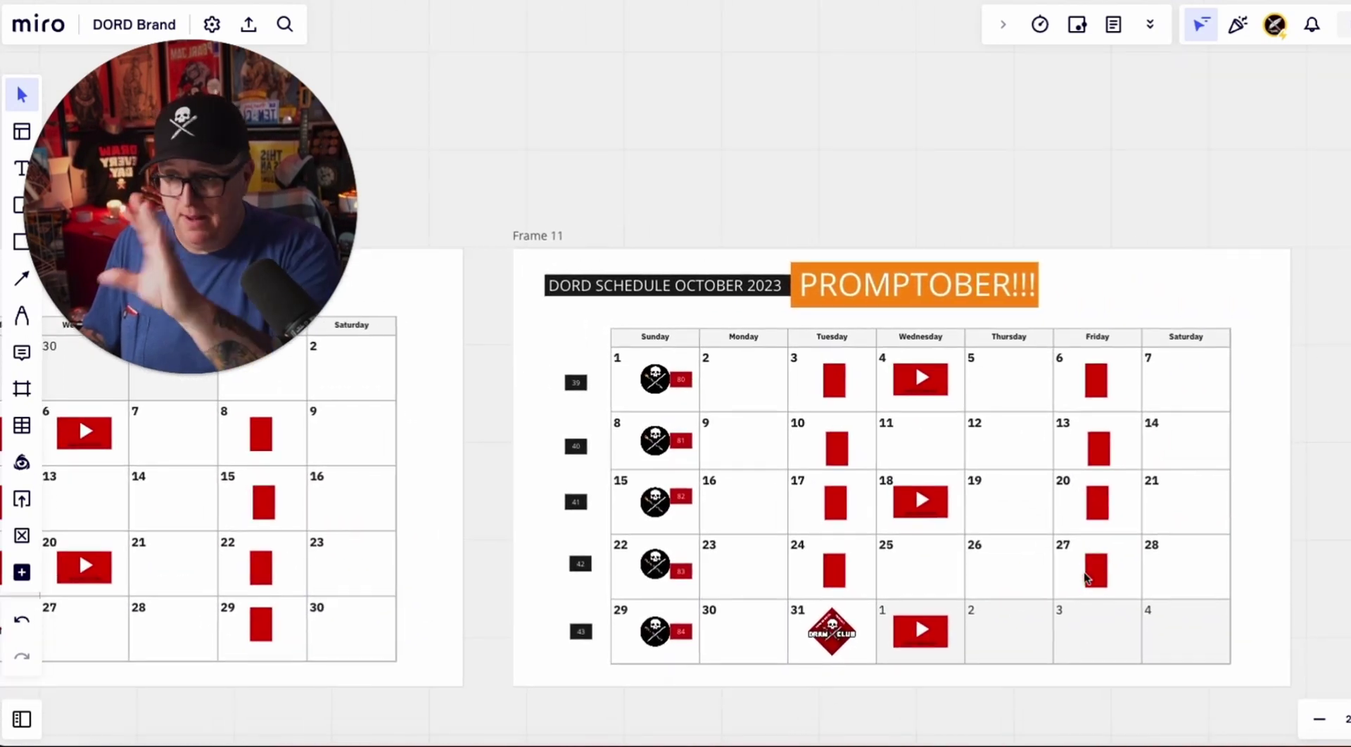
{"action": "scroll", "coordinate": [1086, 579], "scroll_direction": "up", "scroll_amount": 2}
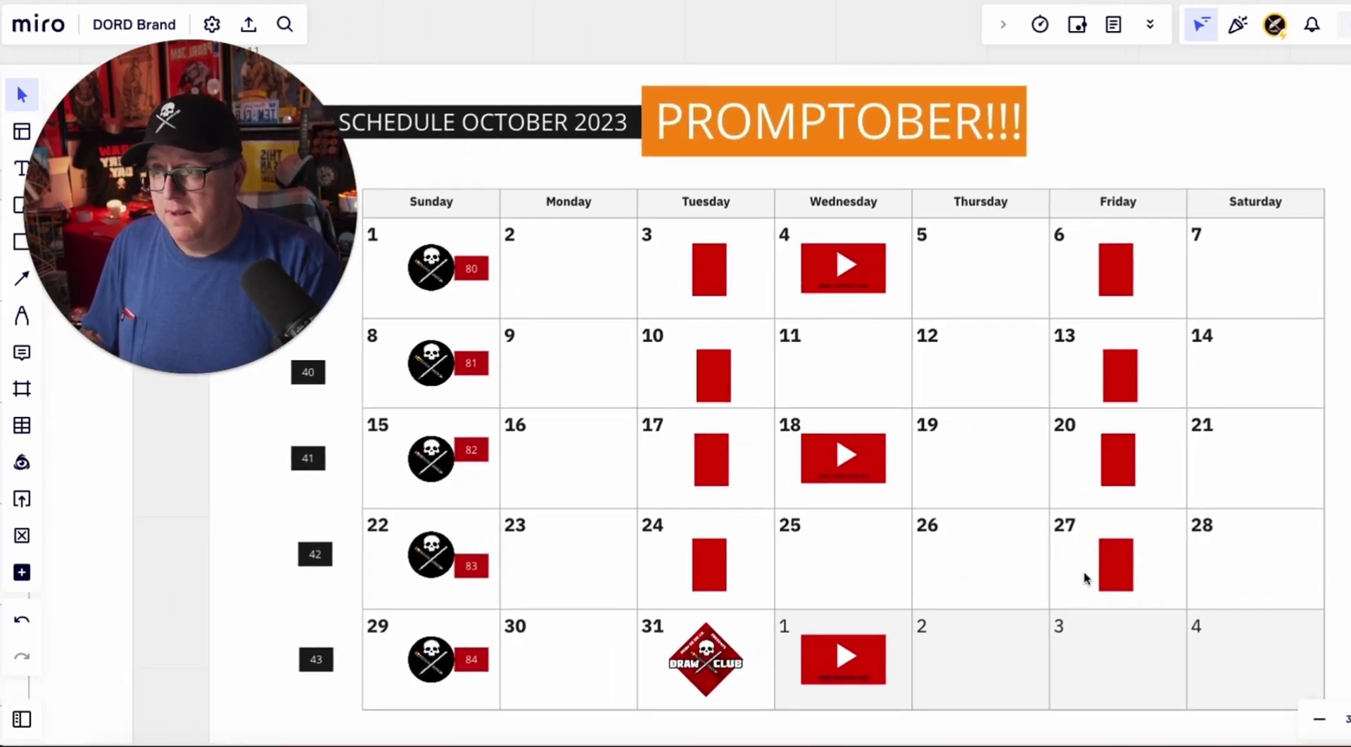
{"action": "scroll", "coordinate": [1084, 579], "scroll_direction": "down", "scroll_amount": 1}
{"action": "scroll", "coordinate": [1084, 578], "scroll_direction": "left", "scroll_amount": 2}
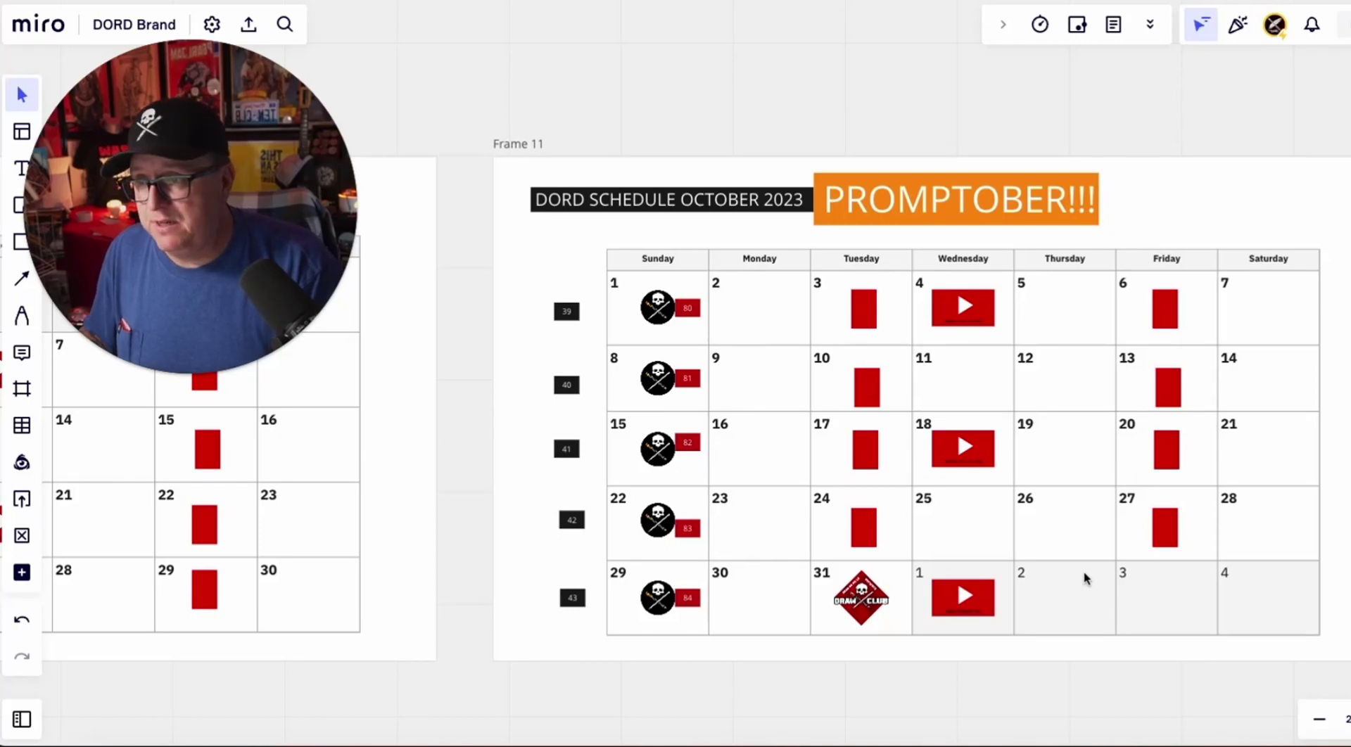
Step: Survey the whole board and examine the DAILY GROWTH EXERCISE in the SPARK ENGAGEMENT DIY PLAN - A frame
{"action": "scroll", "coordinate": [1084, 578], "scroll_direction": "down", "scroll_amount": 3}
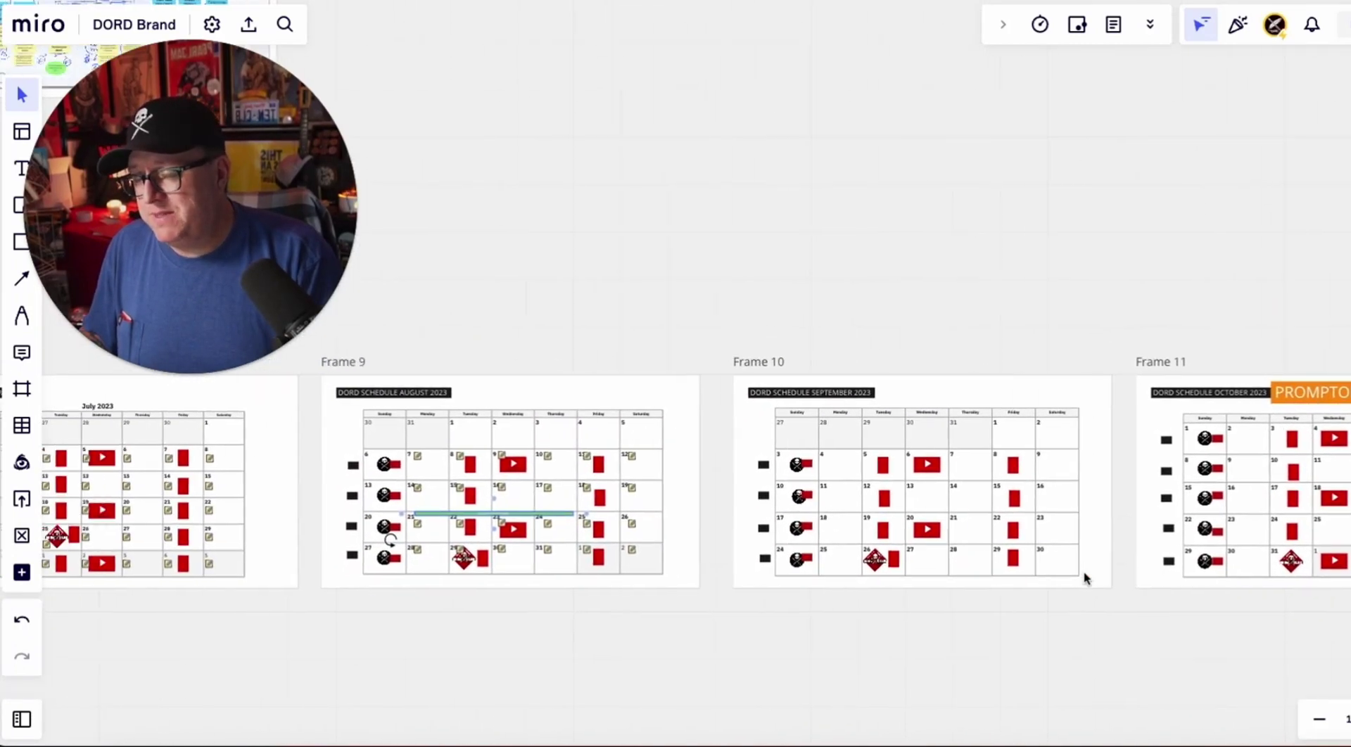
{"action": "scroll", "coordinate": [1084, 577], "scroll_direction": "down", "scroll_amount": 5}
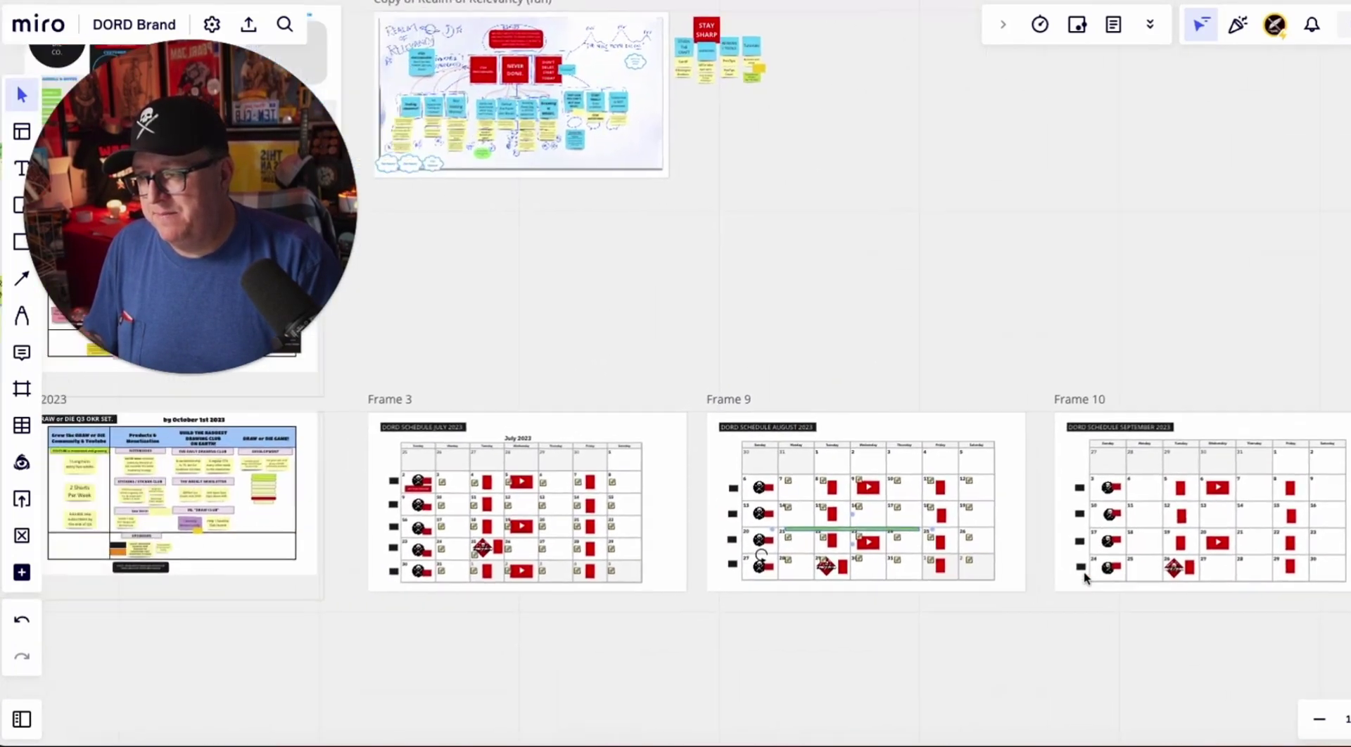
{"action": "scroll", "coordinate": [1085, 578], "scroll_direction": "left", "scroll_amount": 10}
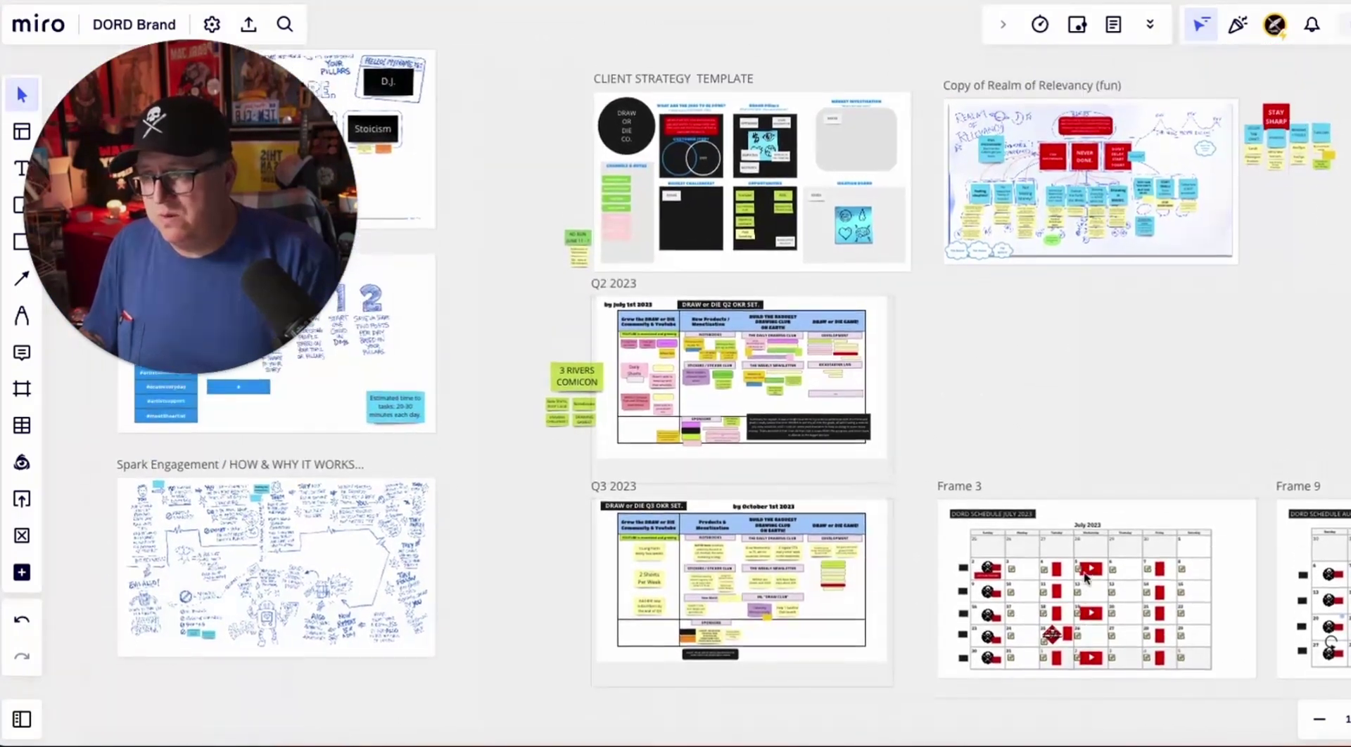
{"action": "scroll", "coordinate": [1084, 578], "scroll_direction": "up", "scroll_amount": 5}
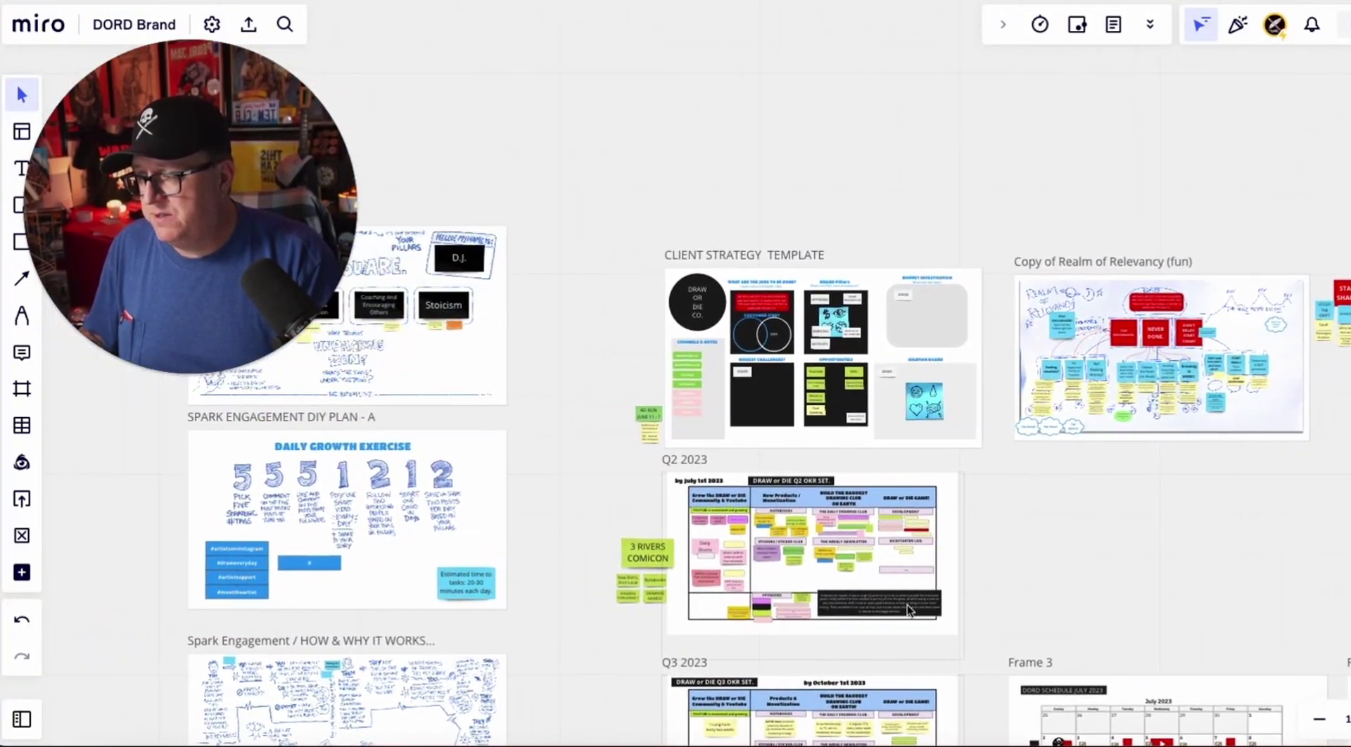
{"action": "scroll", "coordinate": [909, 610], "scroll_direction": "left", "scroll_amount": 10}
{"action": "scroll", "coordinate": [877, 434], "scroll_direction": "up", "scroll_amount": 5}
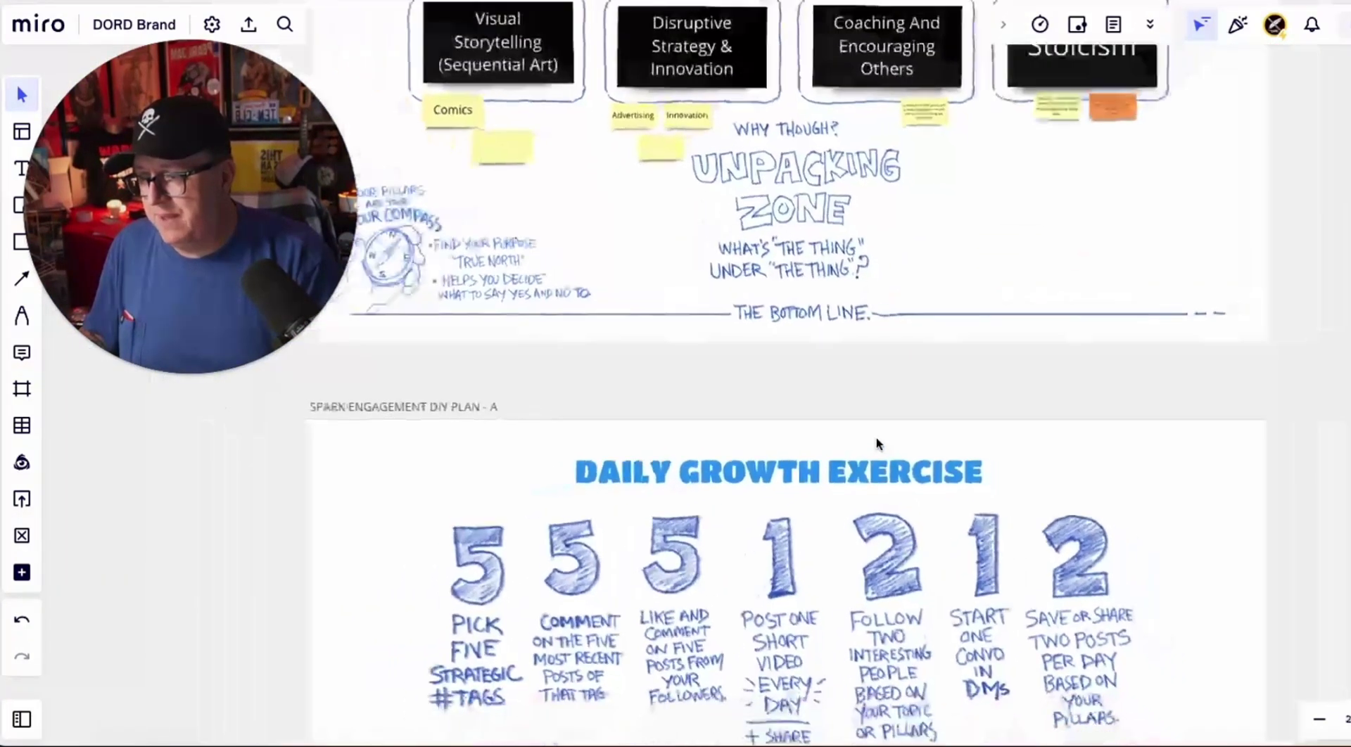
{"action": "scroll", "coordinate": [876, 437], "scroll_direction": "up", "scroll_amount": 3}
{"action": "scroll", "coordinate": [876, 438], "scroll_direction": "down", "scroll_amount": 8}
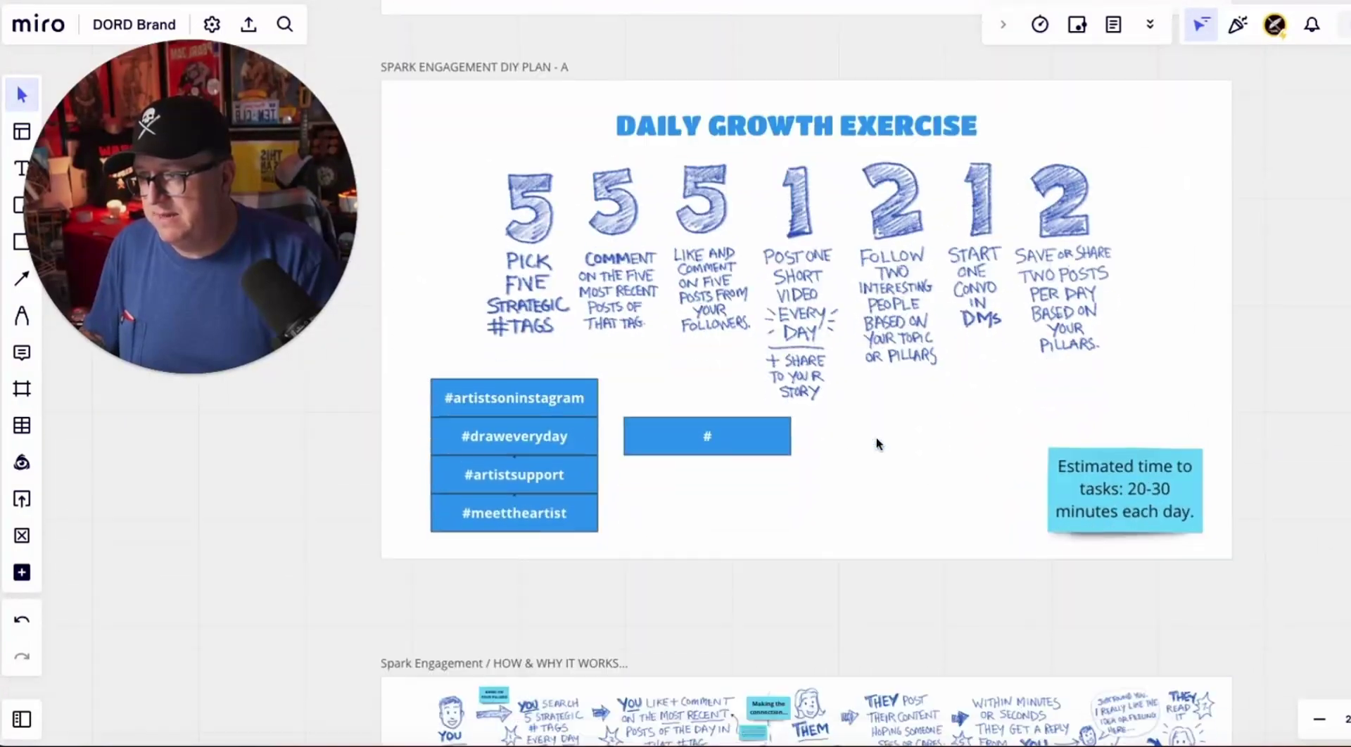
{"action": "scroll", "coordinate": [876, 438], "scroll_direction": "up", "scroll_amount": 5}
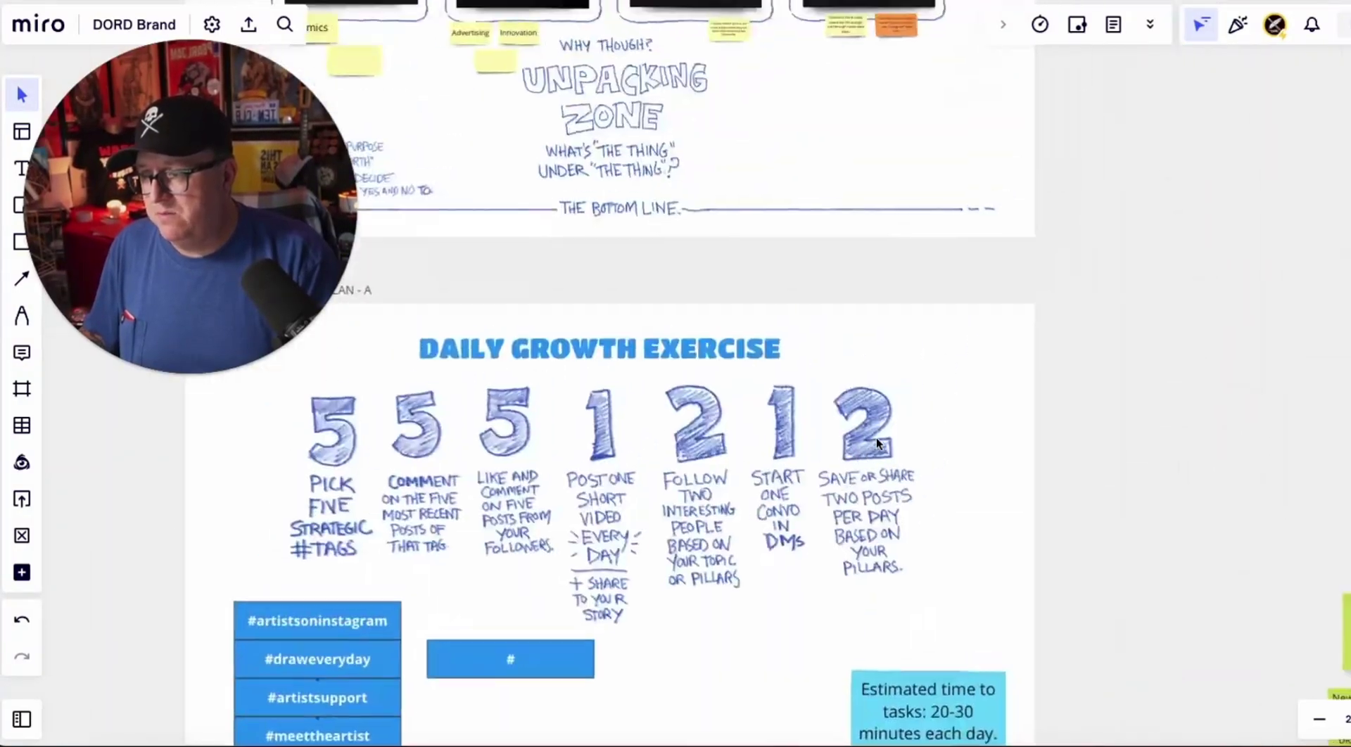
{"action": "scroll", "coordinate": [876, 437], "scroll_direction": "down", "scroll_amount": 4}
Step: Return past the CLIENT STRATEGY TEMPLATE to the Q2 2023 frame and examine the DRAW or DIE Q2 OKR set
{"action": "scroll", "coordinate": [876, 437], "scroll_direction": "right", "scroll_amount": 7}
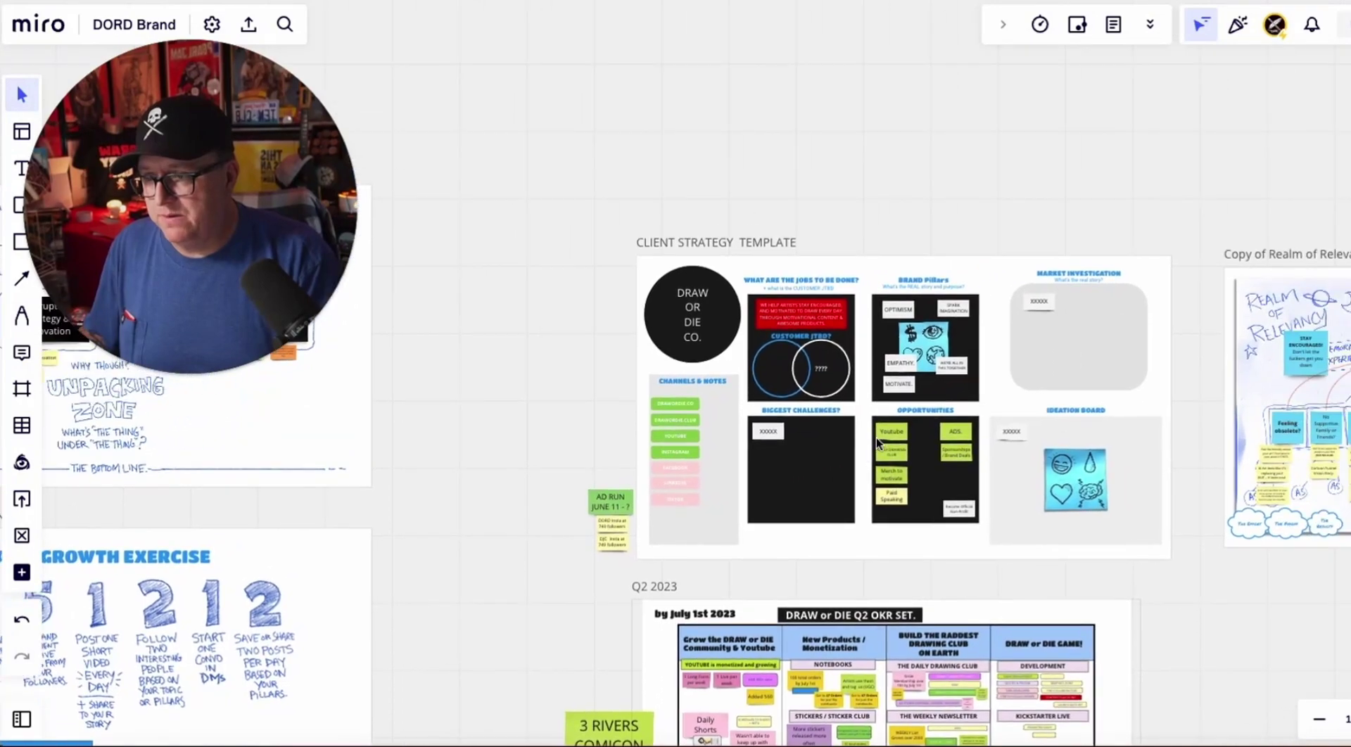
{"action": "scroll", "coordinate": [876, 438], "scroll_direction": "down", "scroll_amount": 3}
{"action": "scroll", "coordinate": [876, 438], "scroll_direction": "up", "scroll_amount": 4}
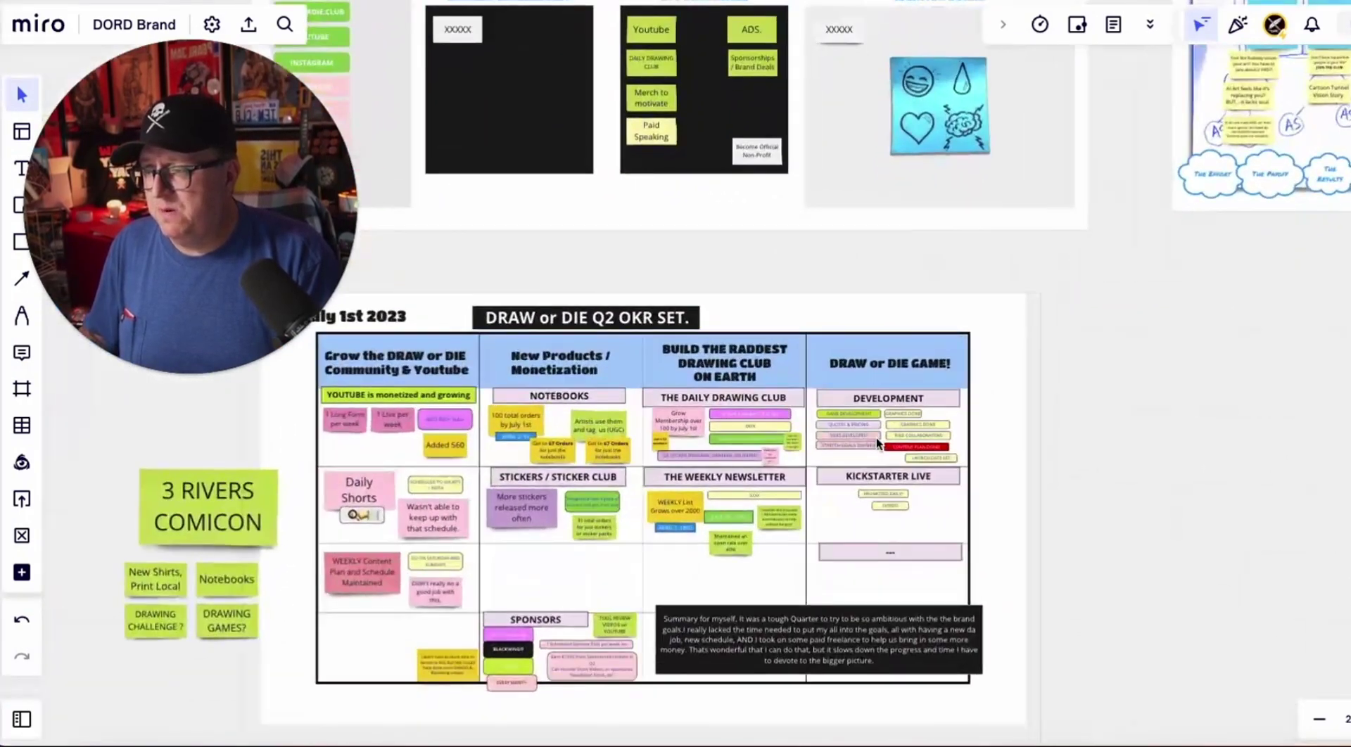
{"action": "scroll", "coordinate": [876, 438], "scroll_direction": "left", "scroll_amount": 5}
{"action": "scroll", "coordinate": [876, 438], "scroll_direction": "up", "scroll_amount": 2}
{"action": "scroll", "coordinate": [876, 437], "scroll_direction": "down", "scroll_amount": 2}
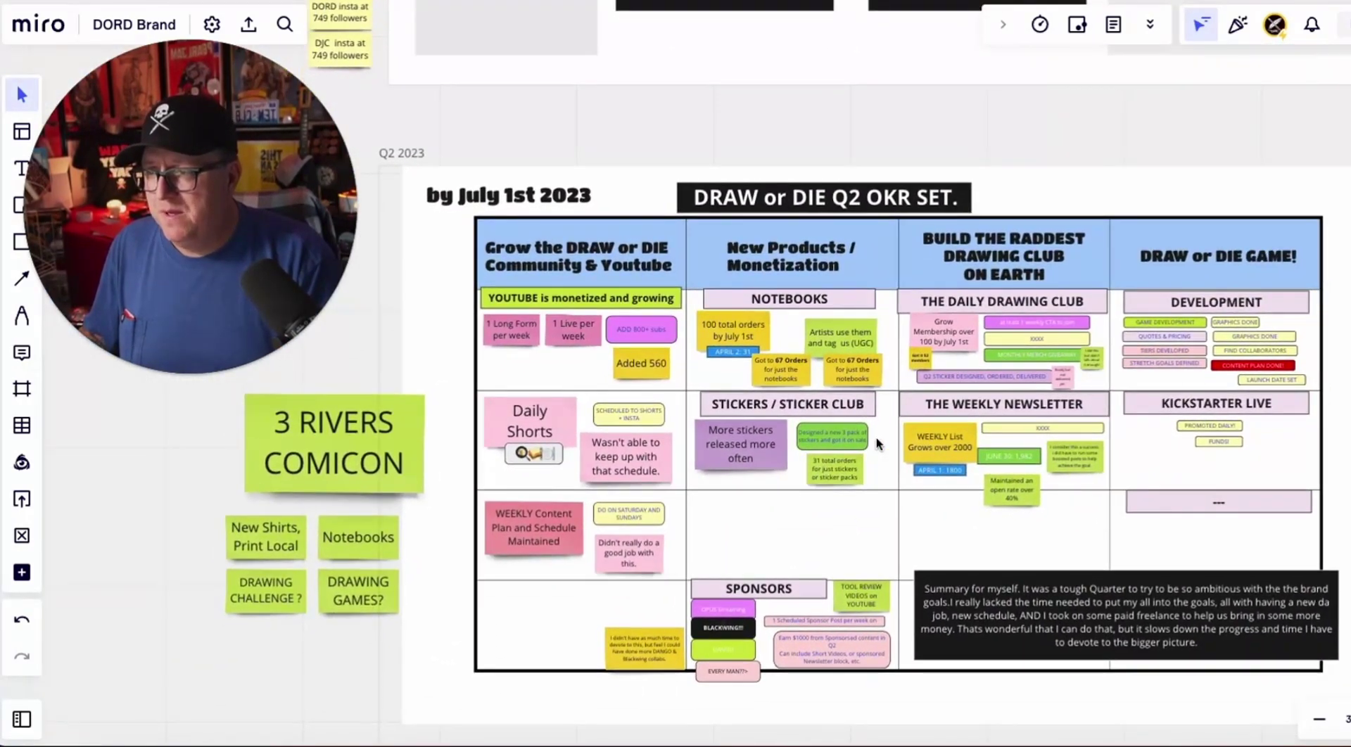
Step: Examine the DRAW or DIE Q3 OKR set in the Q3 2023 frame
{"action": "scroll", "coordinate": [876, 438], "scroll_direction": "up", "scroll_amount": 2}
{"action": "scroll", "coordinate": [876, 438], "scroll_direction": "down", "scroll_amount": 5}
{"action": "scroll", "coordinate": [877, 444], "scroll_direction": "down", "scroll_amount": 7}
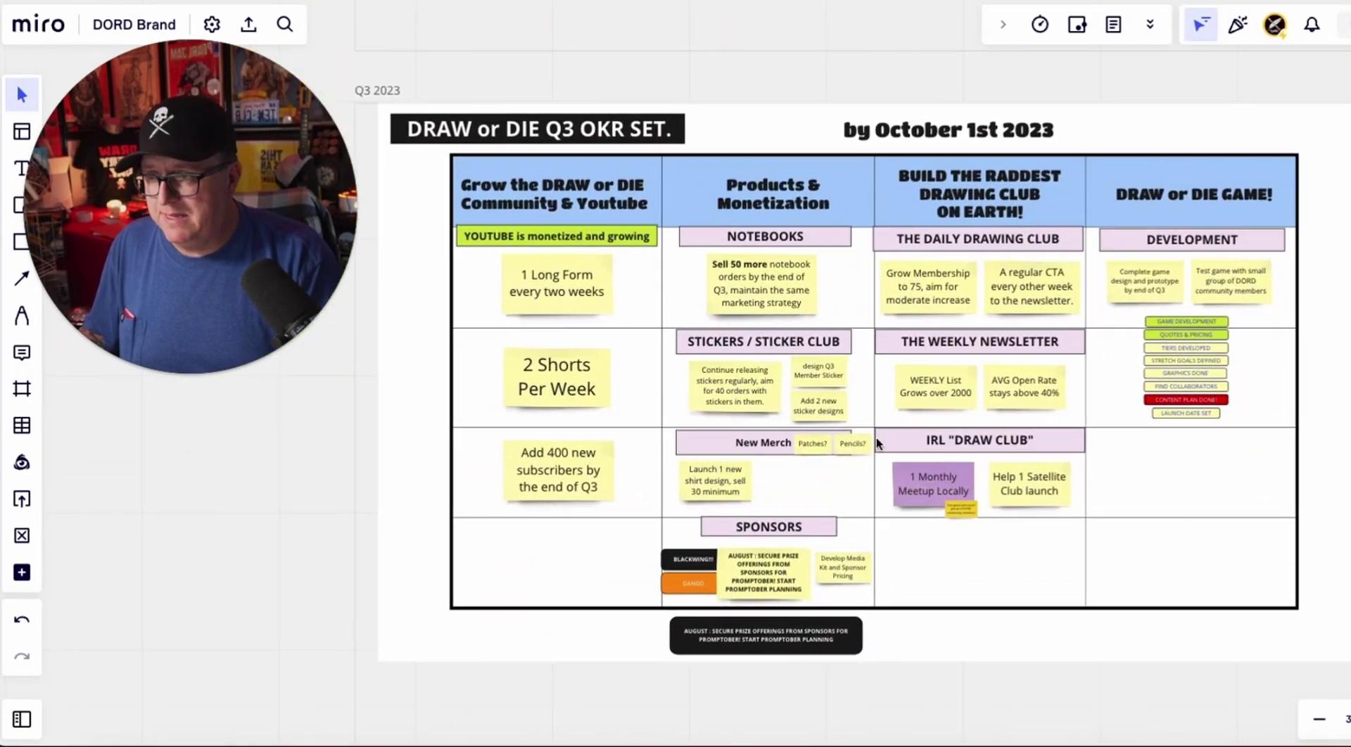
Step: Survey the whole DORD Brand board and locate the 2022 section of older plans
{"action": "scroll", "coordinate": [876, 438], "scroll_direction": "down", "scroll_amount": 10}
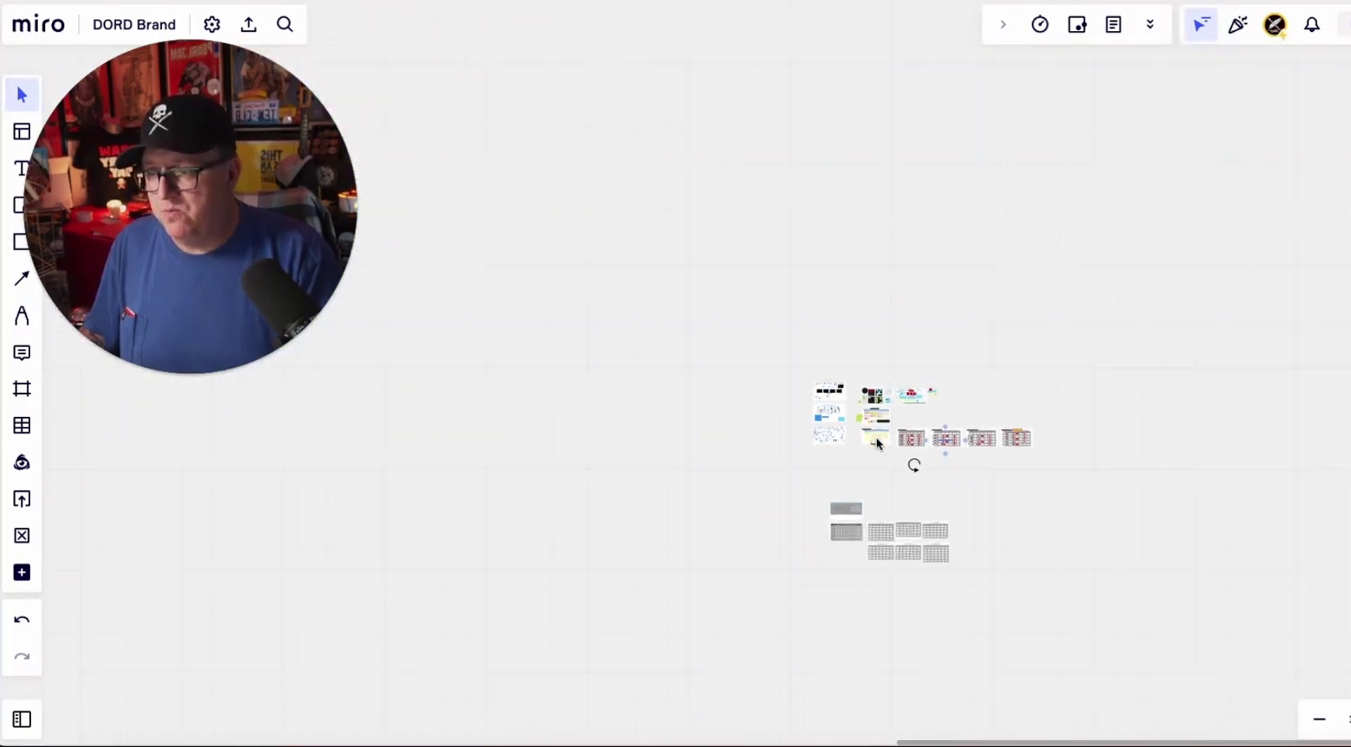
{"action": "scroll", "coordinate": [876, 443], "scroll_direction": "down", "scroll_amount": 8}
{"action": "scroll", "coordinate": [876, 443], "scroll_direction": "left", "scroll_amount": 5}
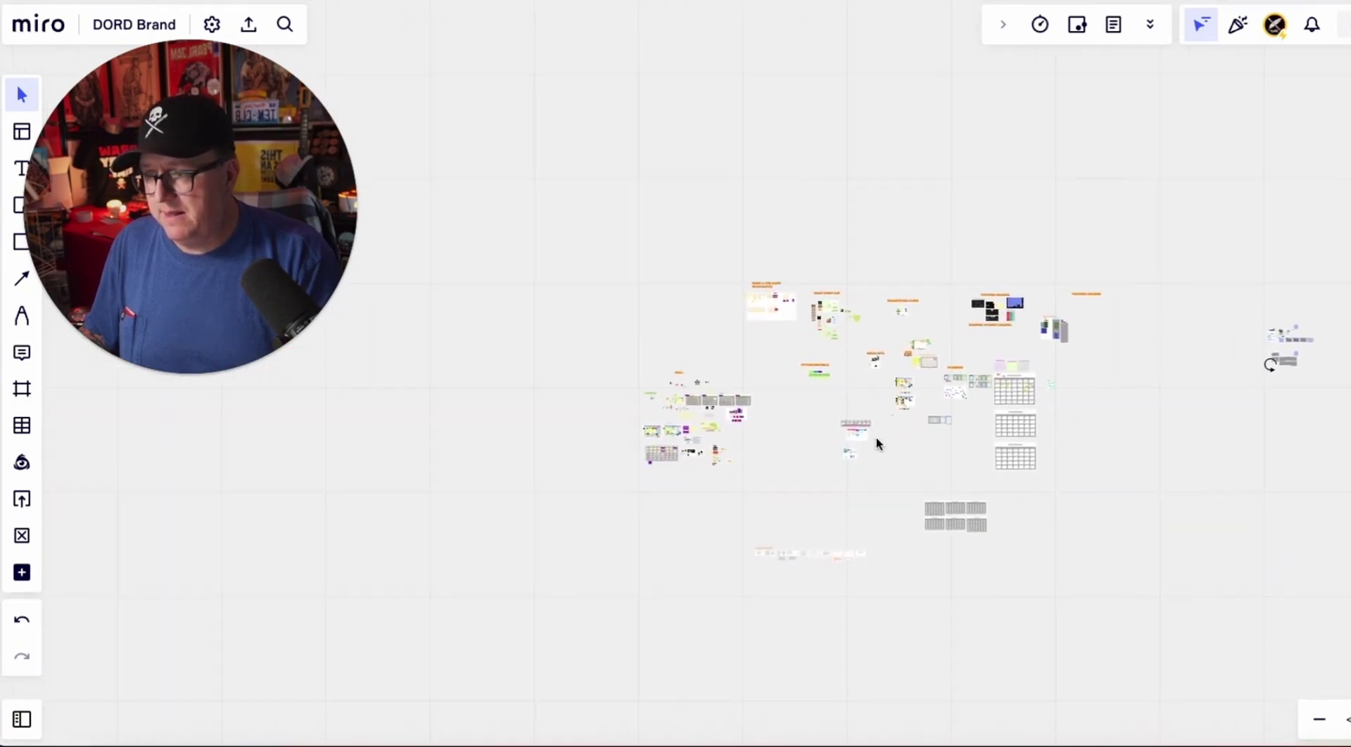
{"action": "scroll", "coordinate": [876, 438], "scroll_direction": "up", "scroll_amount": 6}
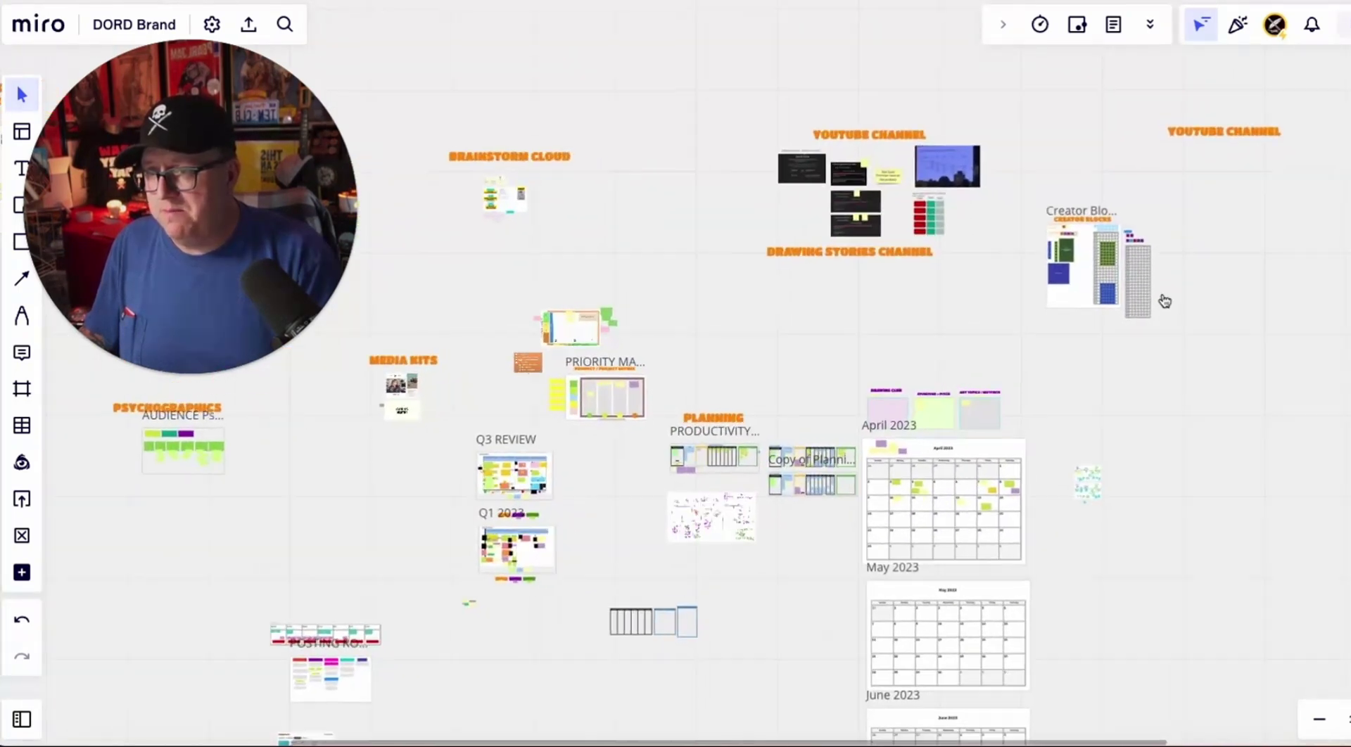
{"action": "scroll", "coordinate": [1165, 302], "scroll_direction": "left", "scroll_amount": 15}
{"action": "scroll", "coordinate": [1165, 301], "scroll_direction": "down", "scroll_amount": 4}
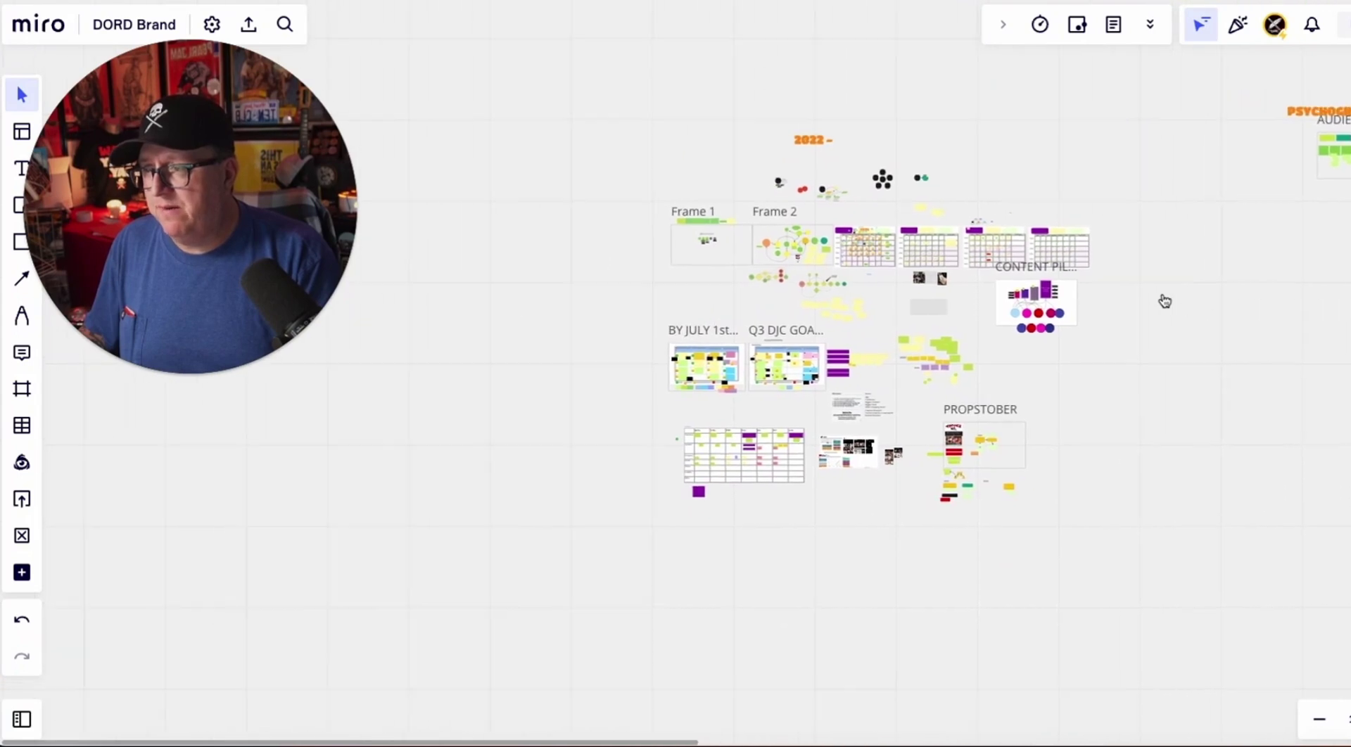
{"action": "scroll", "coordinate": [1165, 301], "scroll_direction": "left", "scroll_amount": 7}
Step: Examine the SECRET FORCES ONGOING STRIP diagram with its Patreon and Substack branches in the 2022 section
{"action": "scroll", "coordinate": [1077, 195], "scroll_direction": "up", "scroll_amount": 5}
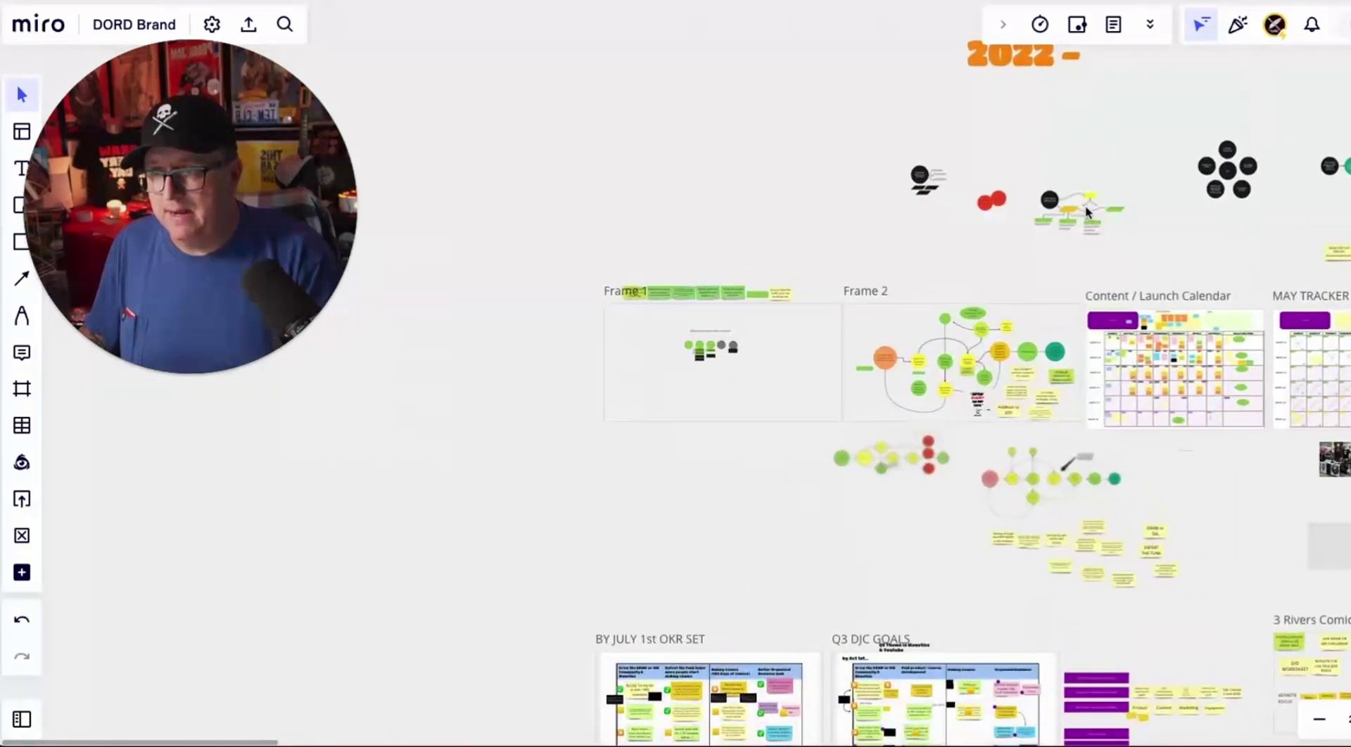
{"action": "scroll", "coordinate": [1086, 211], "scroll_direction": "up", "scroll_amount": 3}
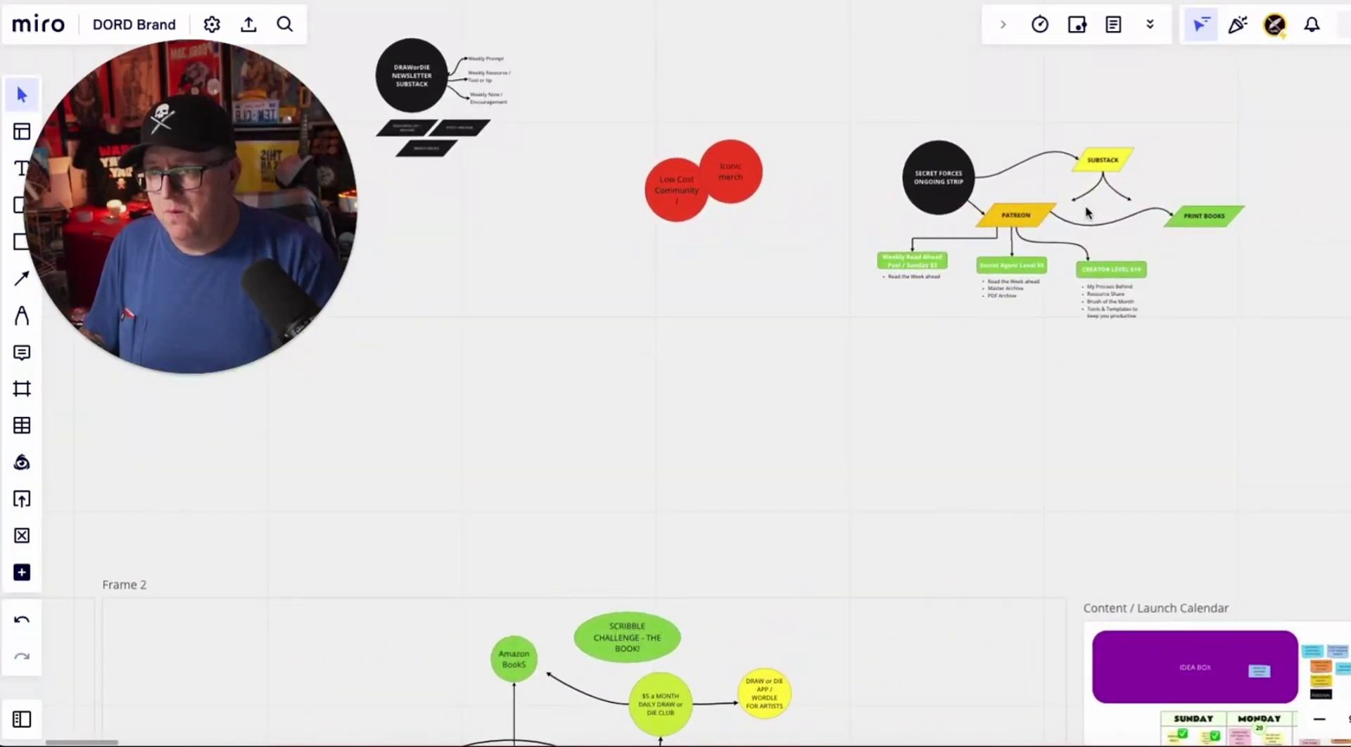
{"action": "scroll", "coordinate": [1086, 212], "scroll_direction": "up", "scroll_amount": 10}
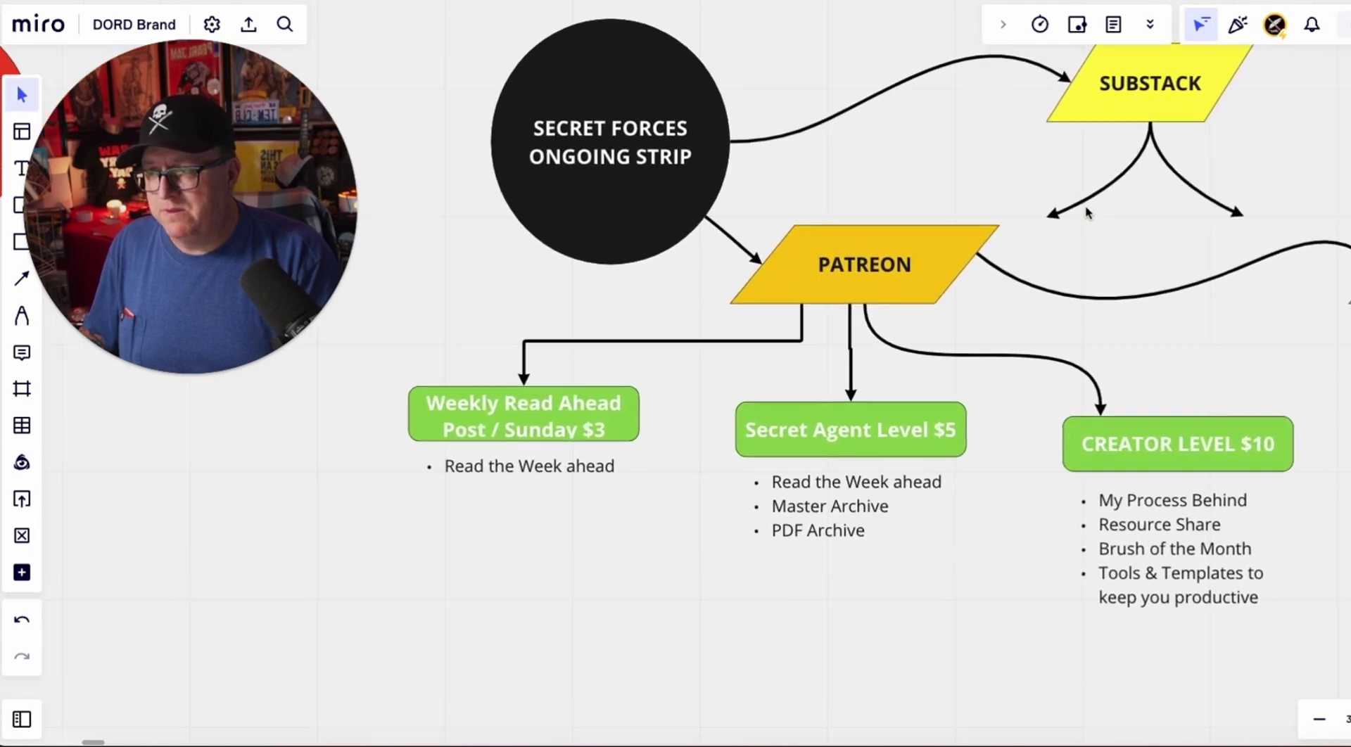
Step: Examine the DRAWorDIE NEWSLETTER SUBSTACK diagram and its weekly content branches
{"action": "scroll", "coordinate": [1095, 216], "scroll_direction": "left", "scroll_amount": 10}
{"action": "scroll", "coordinate": [1095, 217], "scroll_direction": "down", "scroll_amount": 5}
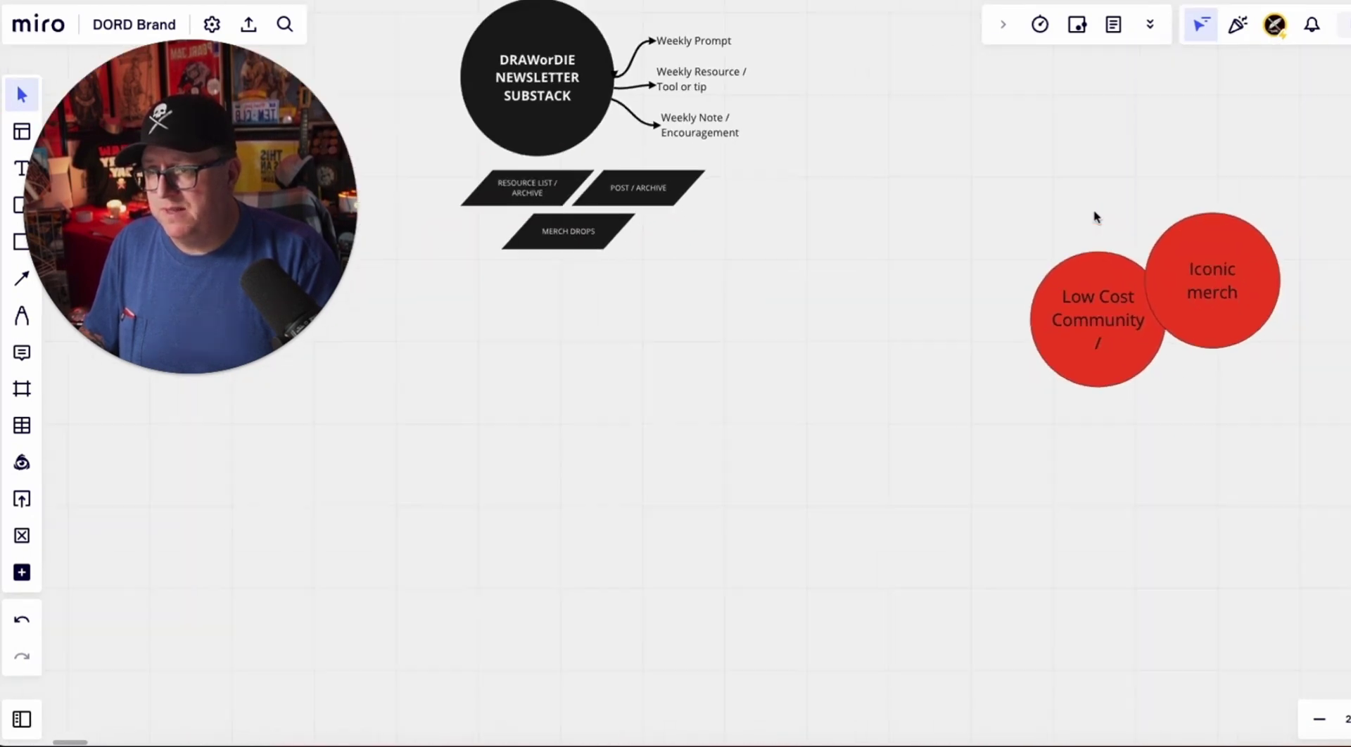
{"action": "scroll", "coordinate": [1095, 217], "scroll_direction": "left", "scroll_amount": 10}
{"action": "scroll", "coordinate": [1096, 217], "scroll_direction": "up", "scroll_amount": 2}
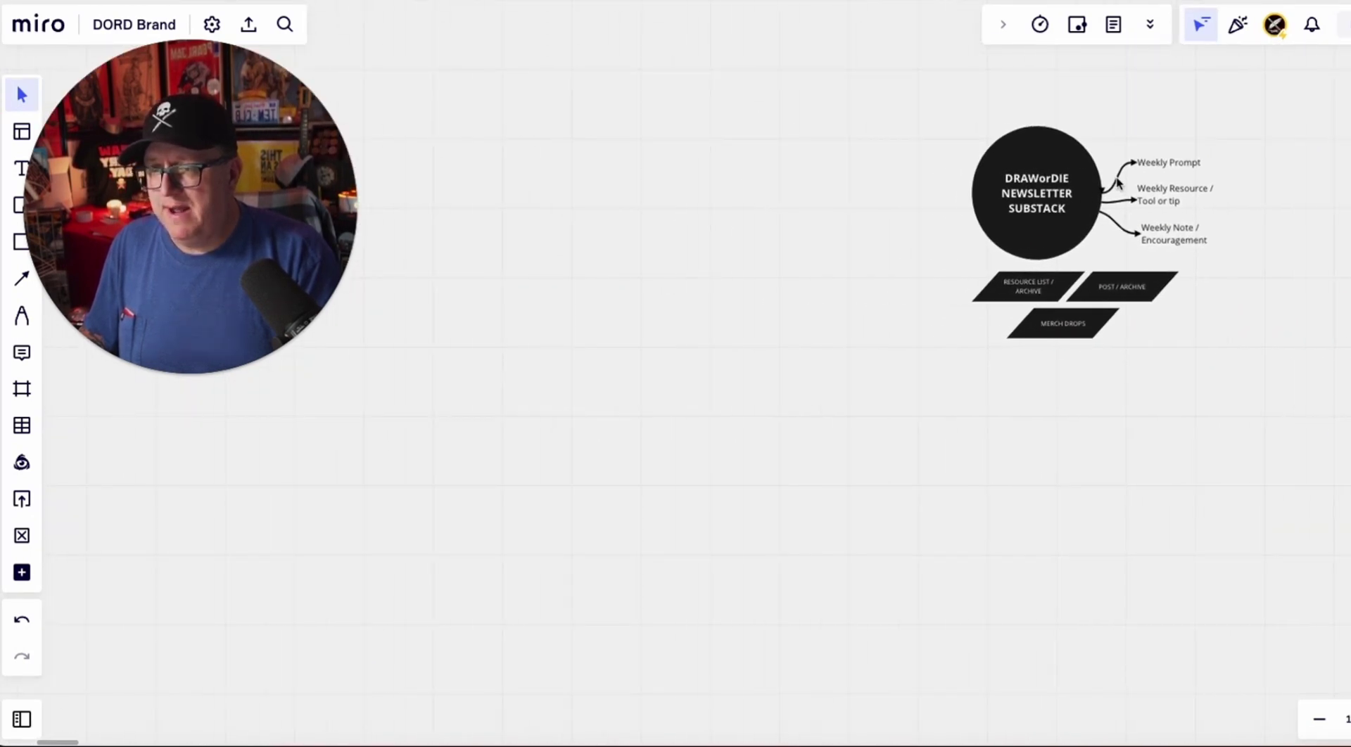
{"action": "scroll", "coordinate": [1119, 183], "scroll_direction": "up", "scroll_amount": 10}
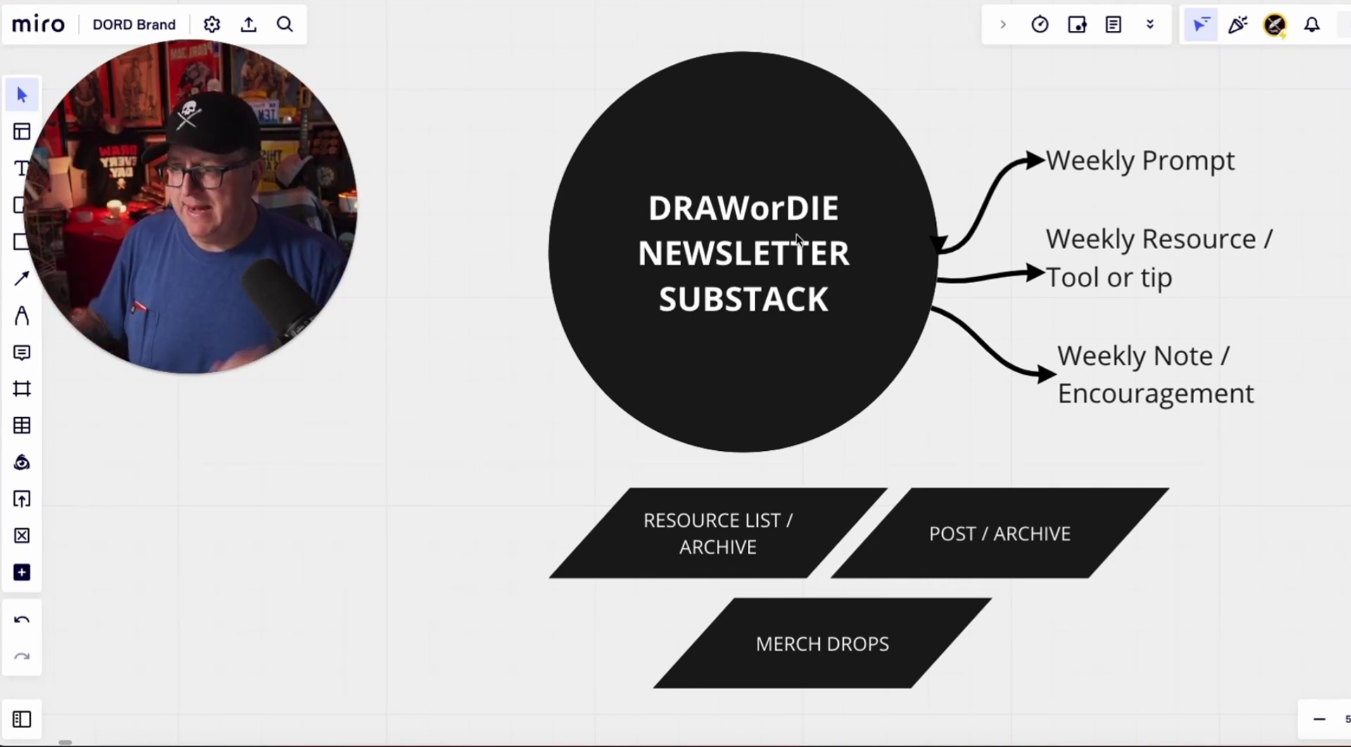
{"action": "scroll", "coordinate": [797, 238], "scroll_direction": "down", "scroll_amount": 5}
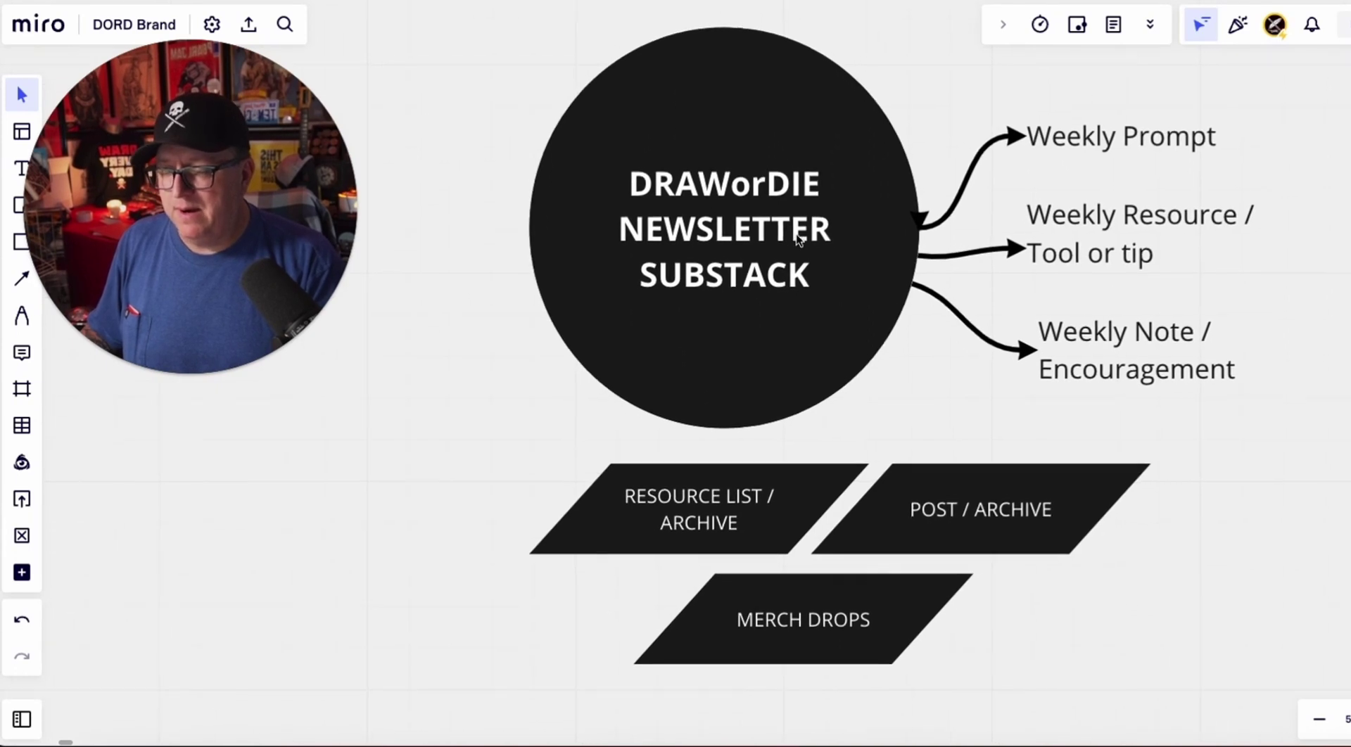
{"action": "scroll", "coordinate": [797, 239], "scroll_direction": "down", "scroll_amount": 3}
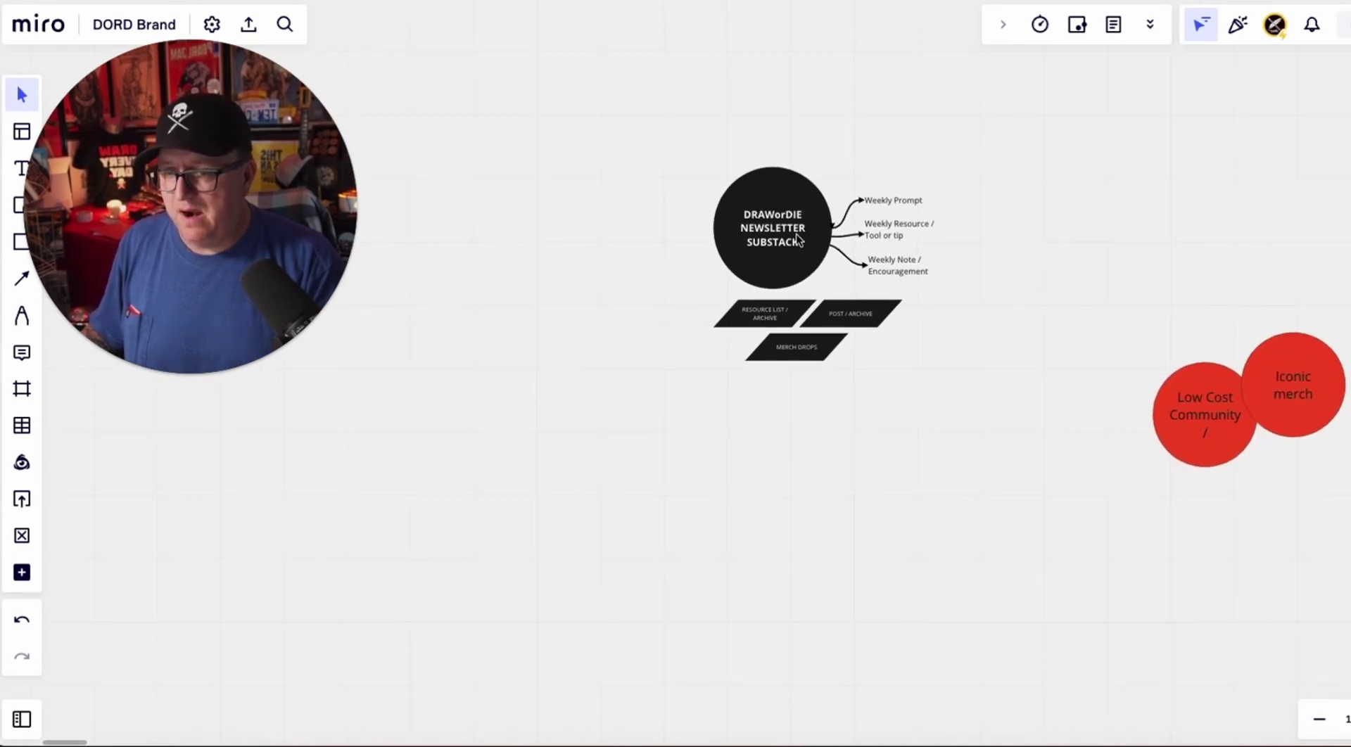
Step: Examine the Frame 2 flowchart leading from DJC Social Media to courses, challenges, newsletter and affiliate links
{"action": "scroll", "coordinate": [798, 239], "scroll_direction": "down", "scroll_amount": 4}
{"action": "scroll", "coordinate": [929, 610], "scroll_direction": "up", "scroll_amount": 8}
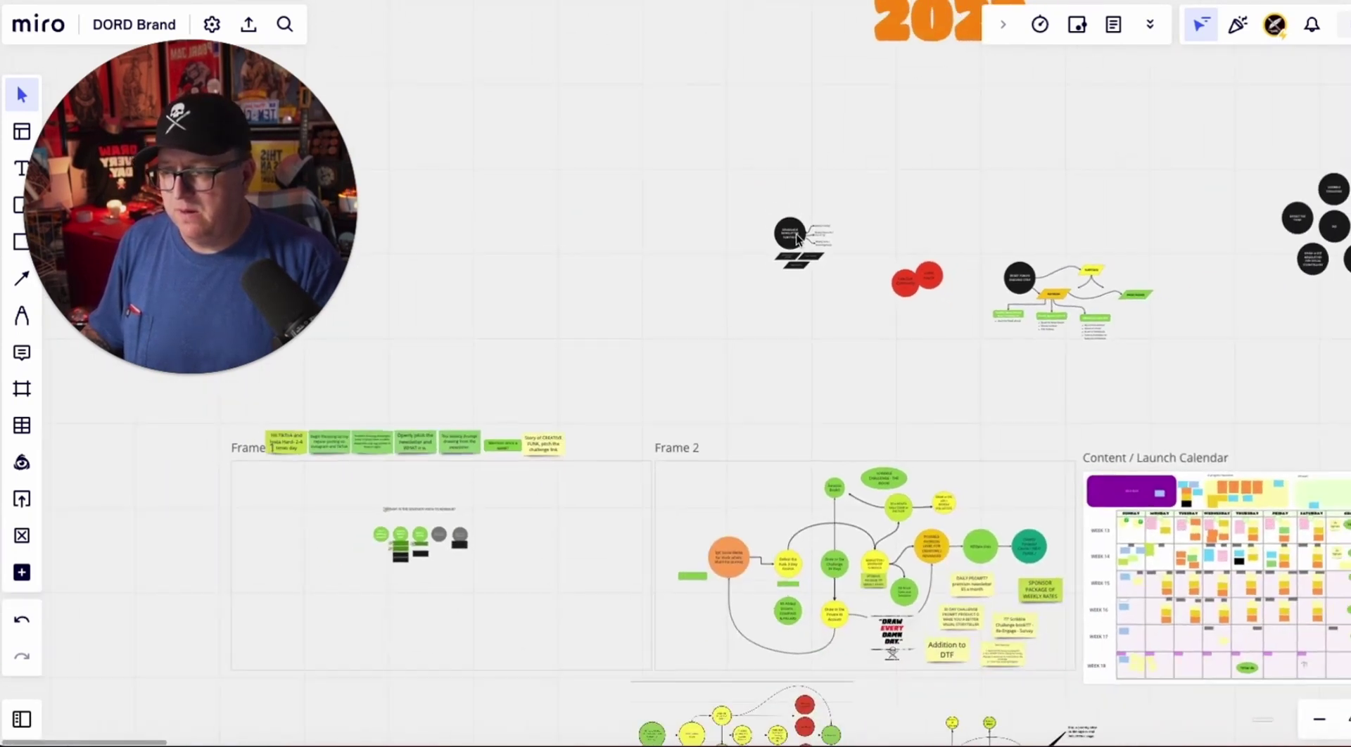
{"action": "scroll", "coordinate": [929, 611], "scroll_direction": "up", "scroll_amount": 3}
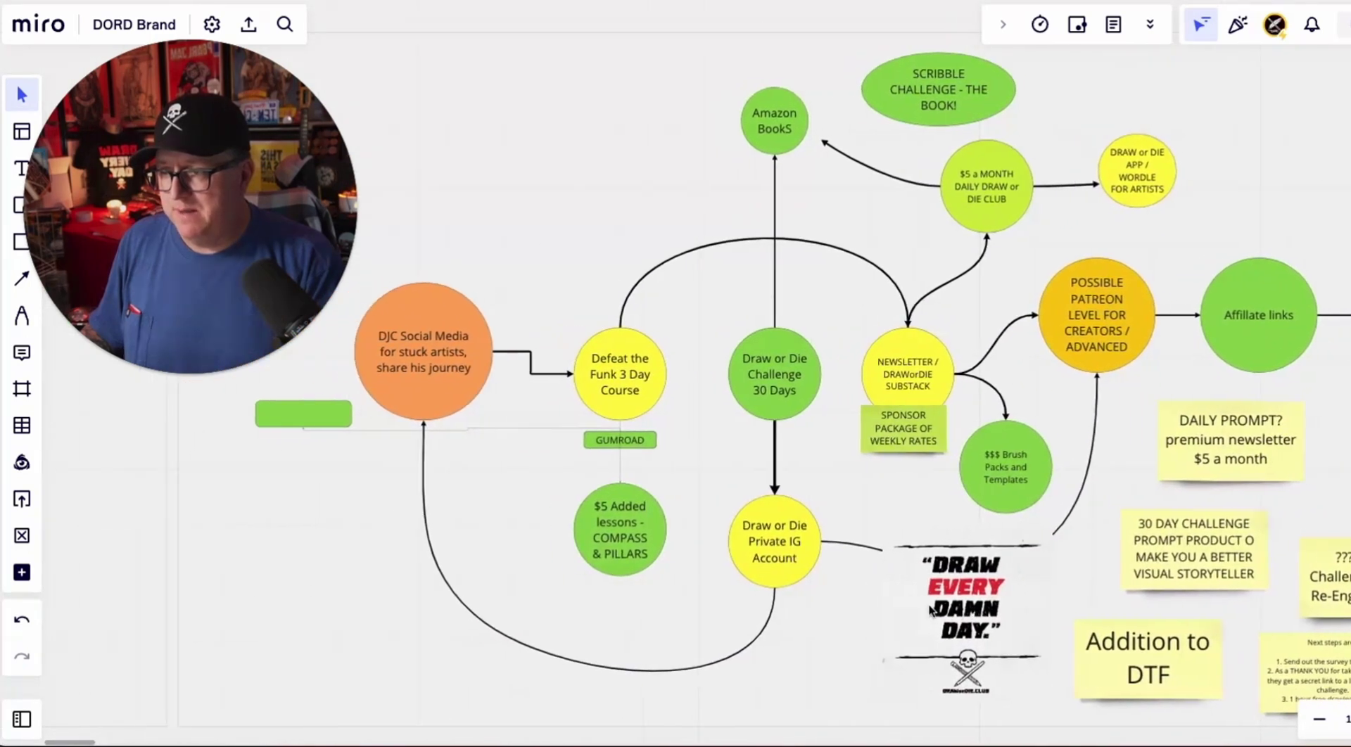
{"action": "scroll", "coordinate": [1245, 442], "scroll_direction": "left", "scroll_amount": 2}
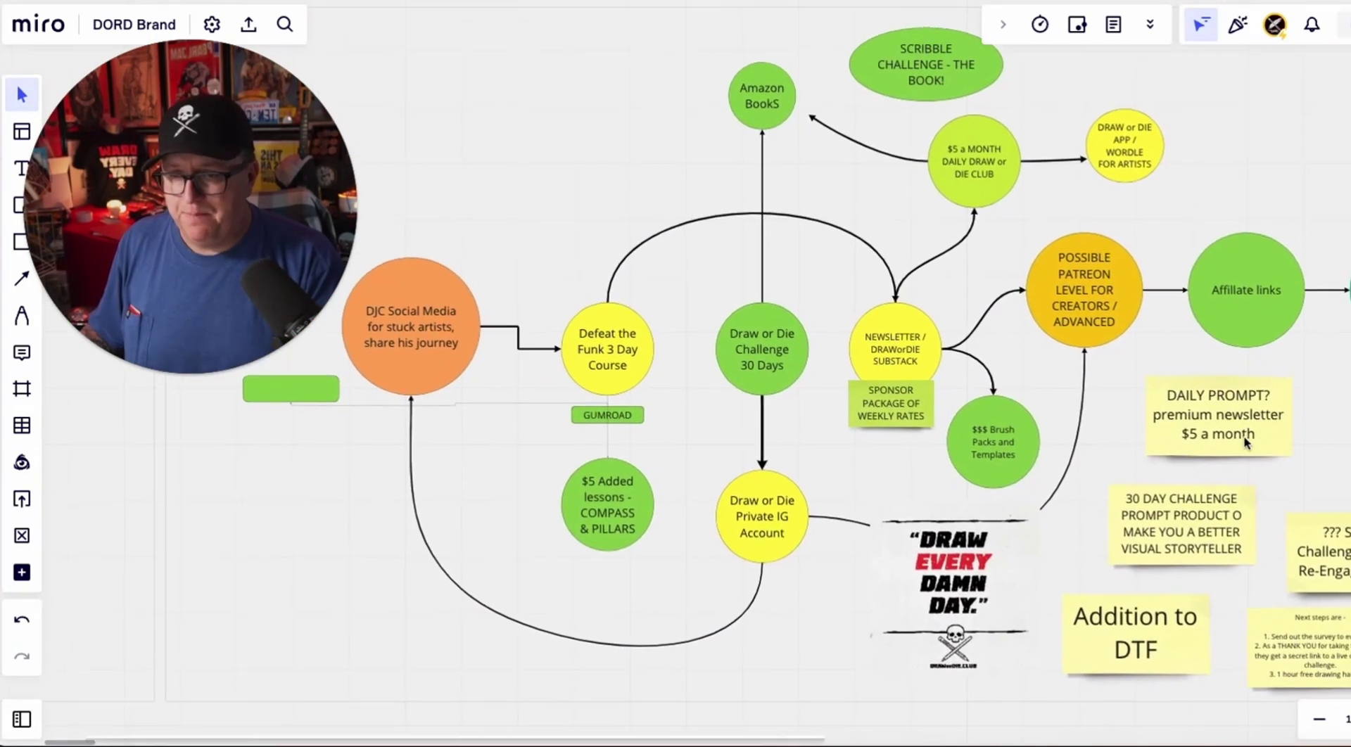
{"action": "scroll", "coordinate": [1244, 442], "scroll_direction": "down", "scroll_amount": 8}
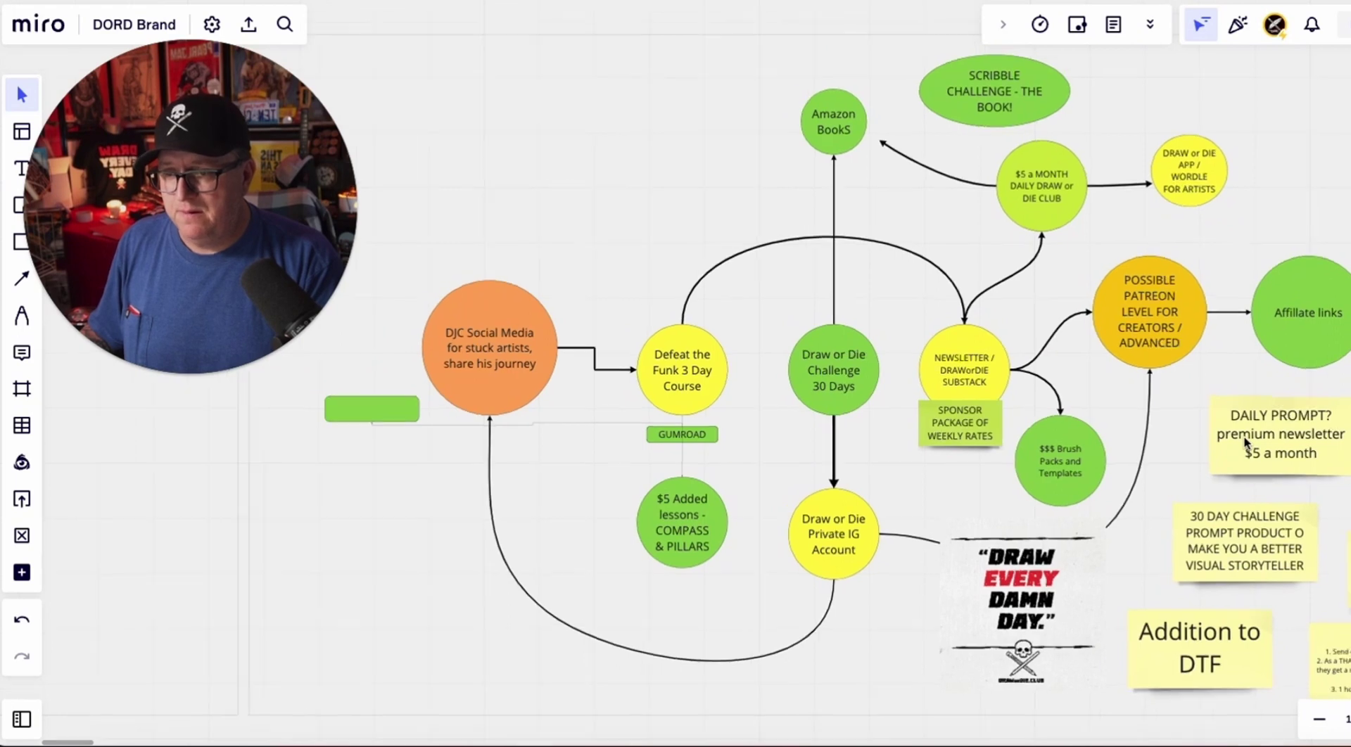
Step: Go to the Content / Launch Calendar and select the orange Scribble MOON 2 and SHARK 1 notes in WEEK 13
{"action": "scroll", "coordinate": [1244, 442], "scroll_direction": "right", "scroll_amount": 10}
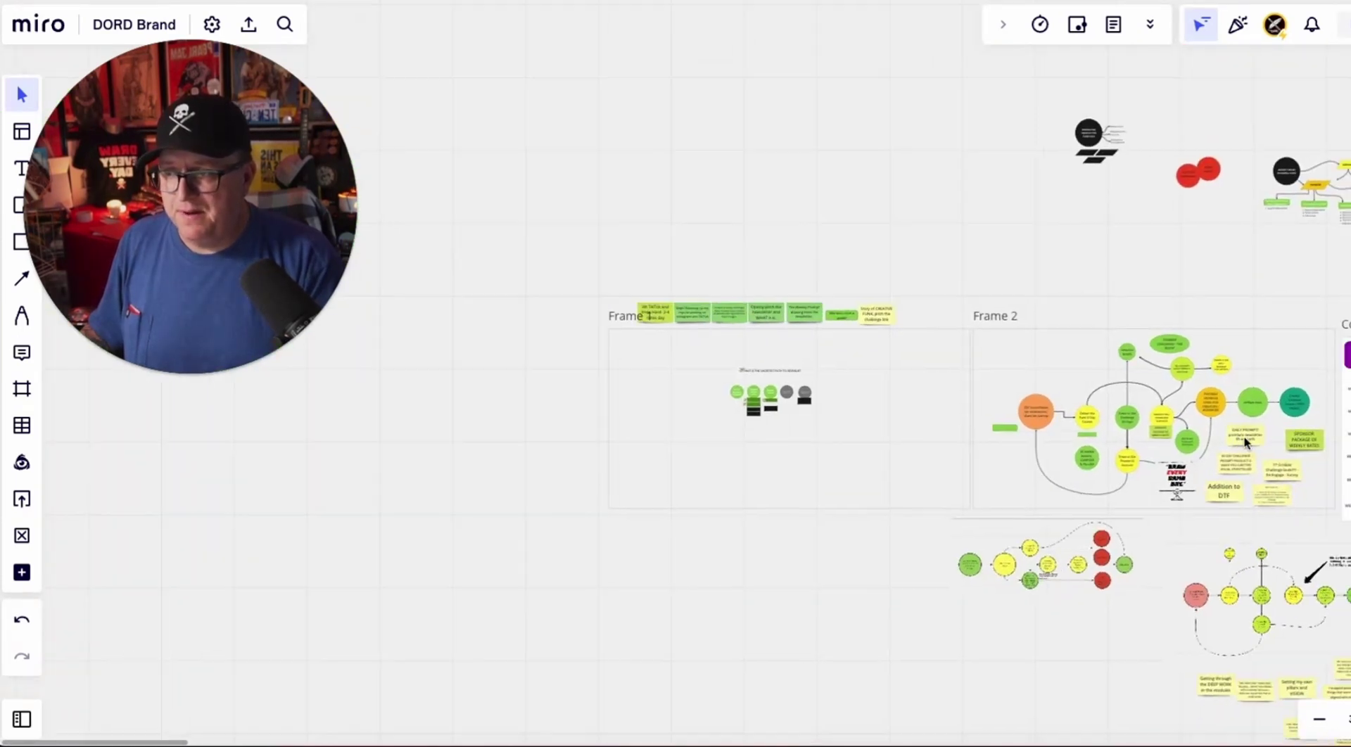
{"action": "scroll", "coordinate": [1244, 442], "scroll_direction": "right", "scroll_amount": 2}
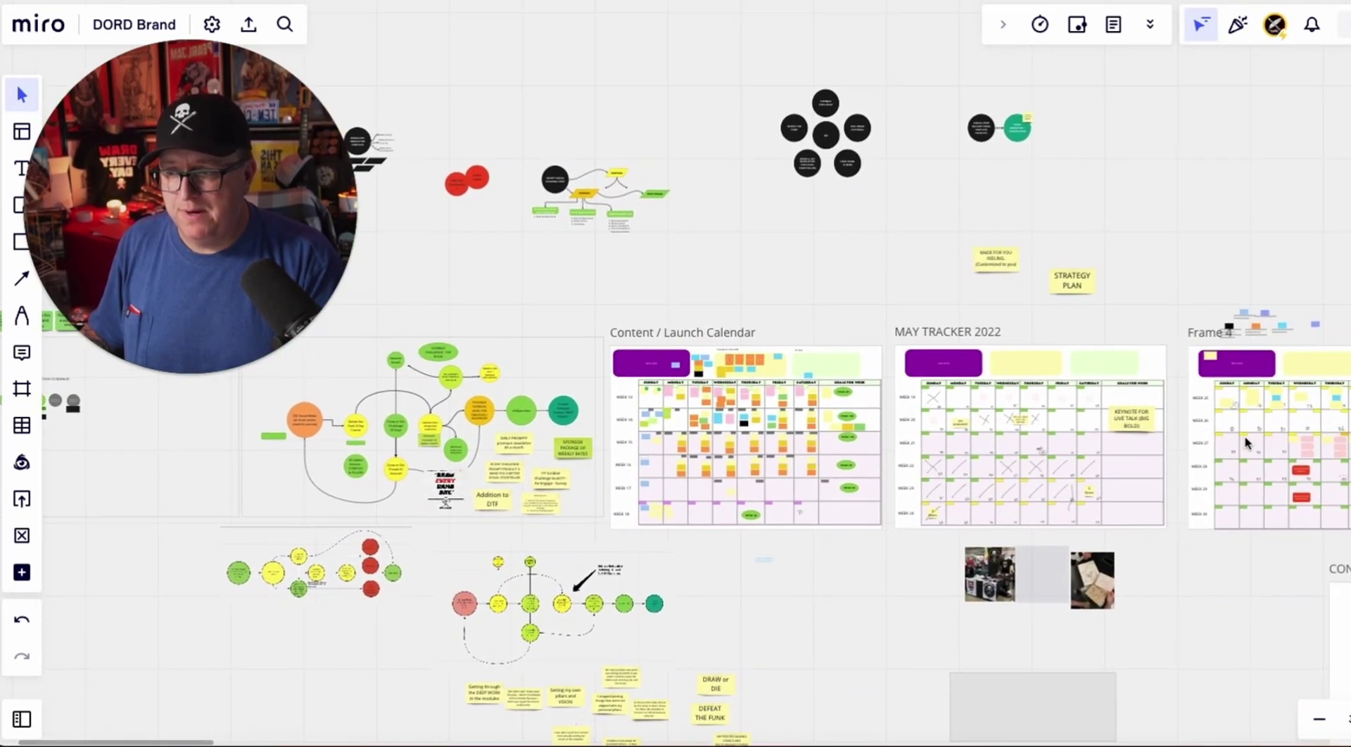
{"action": "scroll", "coordinate": [687, 426], "scroll_direction": "up", "scroll_amount": 10}
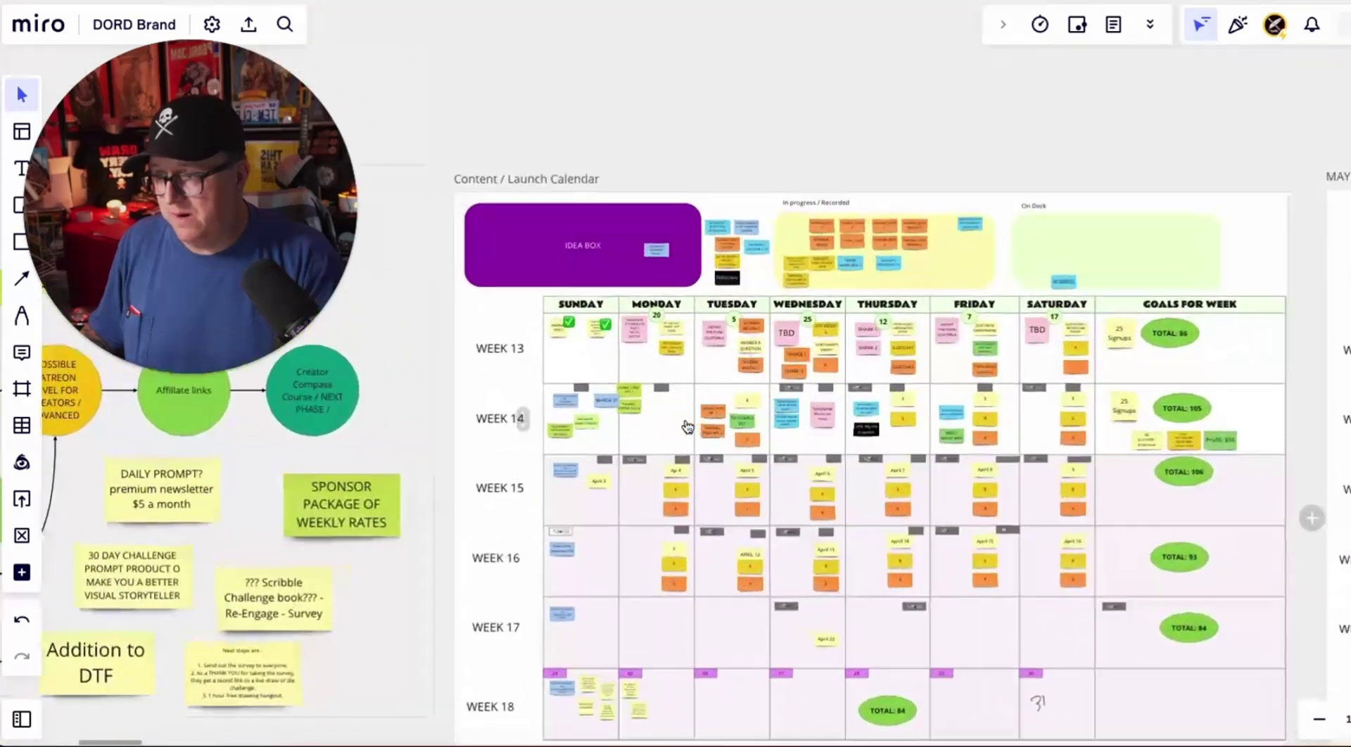
{"action": "scroll", "coordinate": [687, 426], "scroll_direction": "right", "scroll_amount": 4}
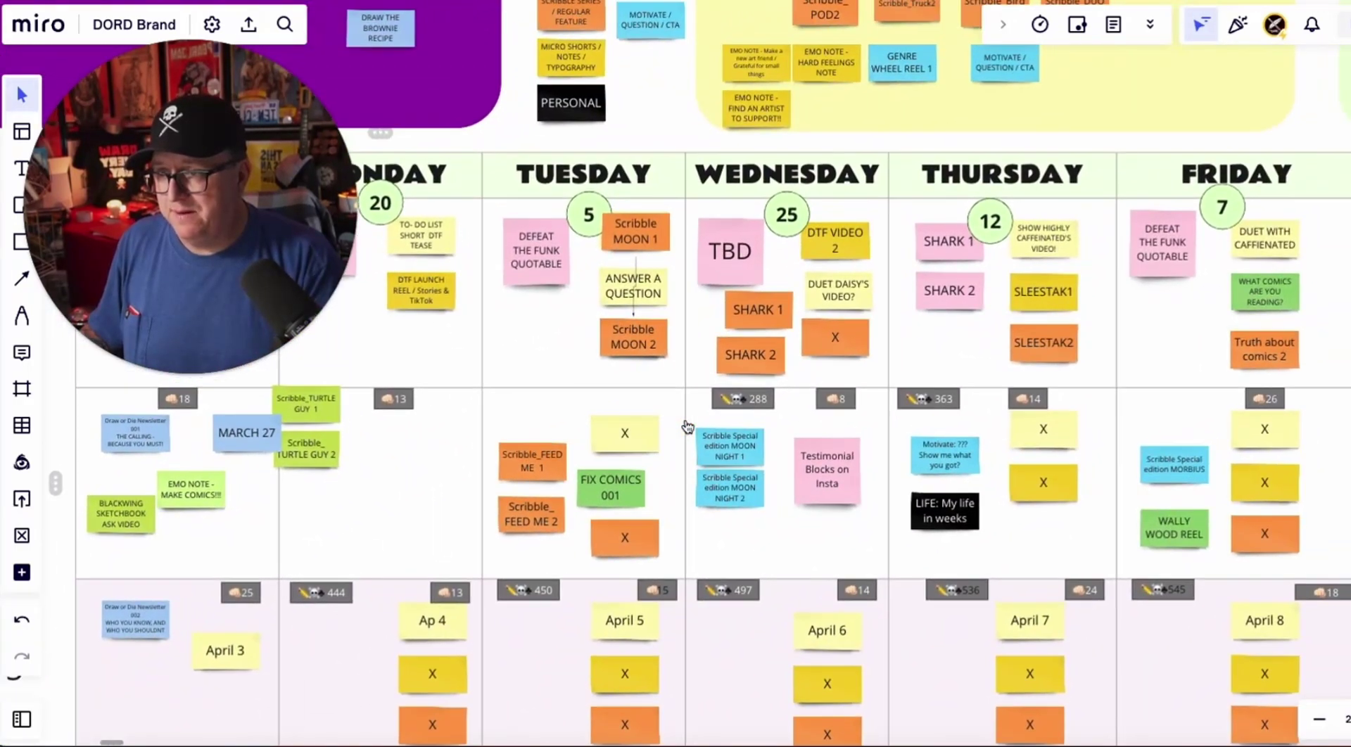
{"action": "scroll", "coordinate": [687, 426], "scroll_direction": "up", "scroll_amount": 4}
{"action": "scroll", "coordinate": [687, 425], "scroll_direction": "up", "scroll_amount": 3}
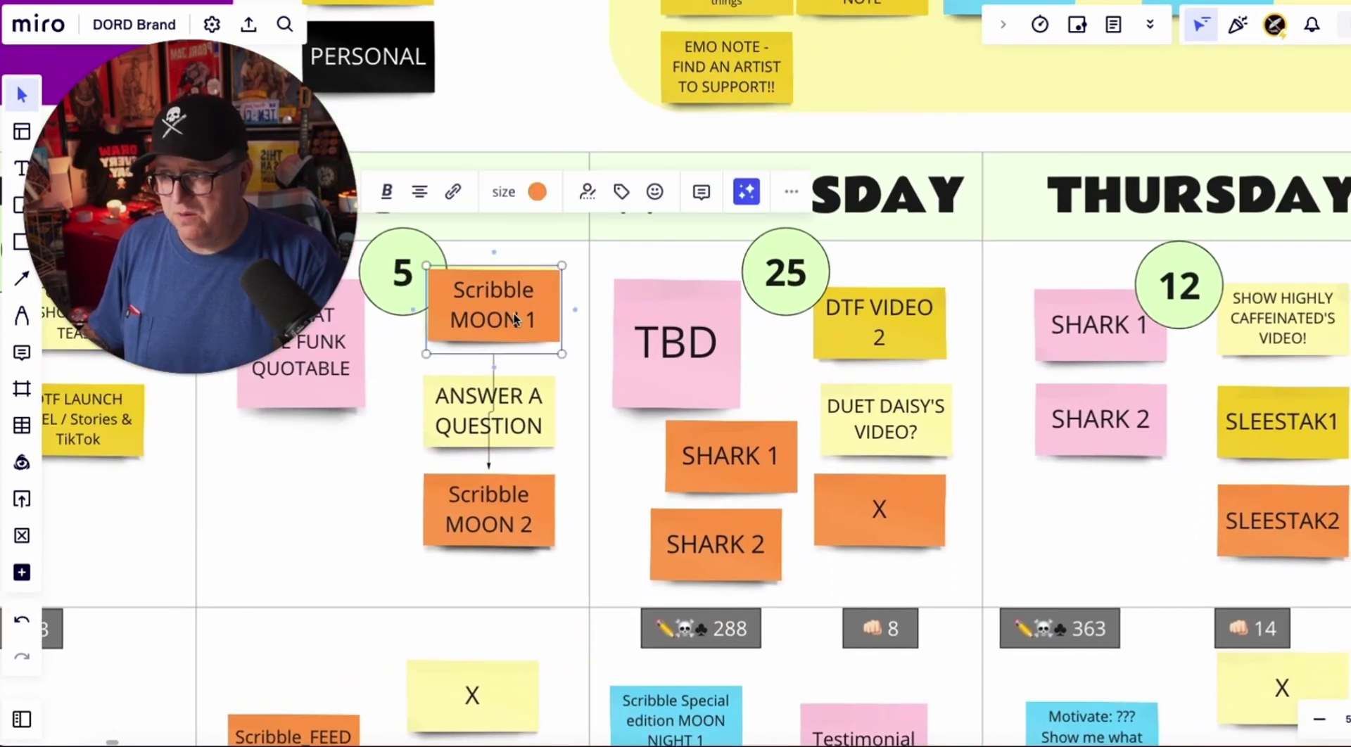
{"action": "left_click", "coordinate": [495, 516]}
{"action": "left_click", "coordinate": [727, 485]}
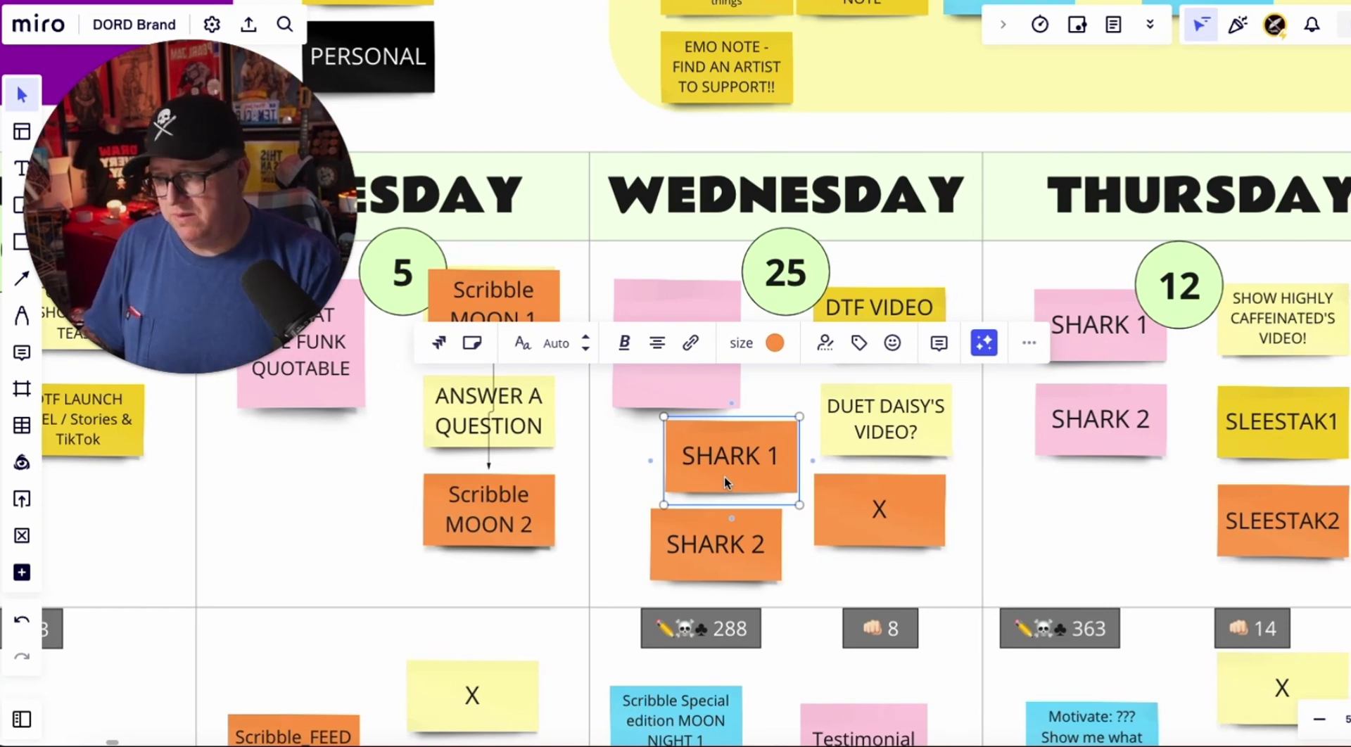
Step: Look over the calendar's weeks and examine the signup targets and totals in the GOALS FOR WEEK column
{"action": "scroll", "coordinate": [725, 482], "scroll_direction": "down", "scroll_amount": 5}
{"action": "scroll", "coordinate": [725, 483], "scroll_direction": "down", "scroll_amount": 5}
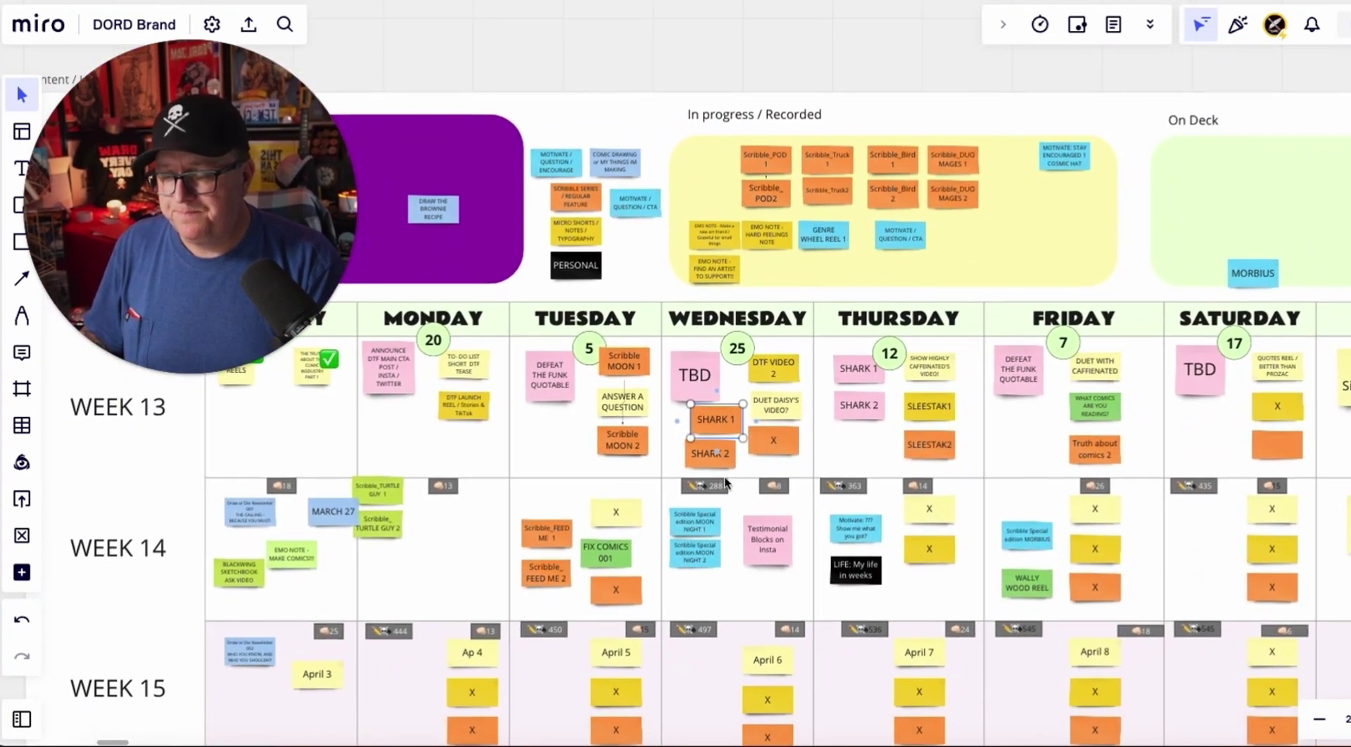
{"action": "scroll", "coordinate": [725, 483], "scroll_direction": "down", "scroll_amount": 5}
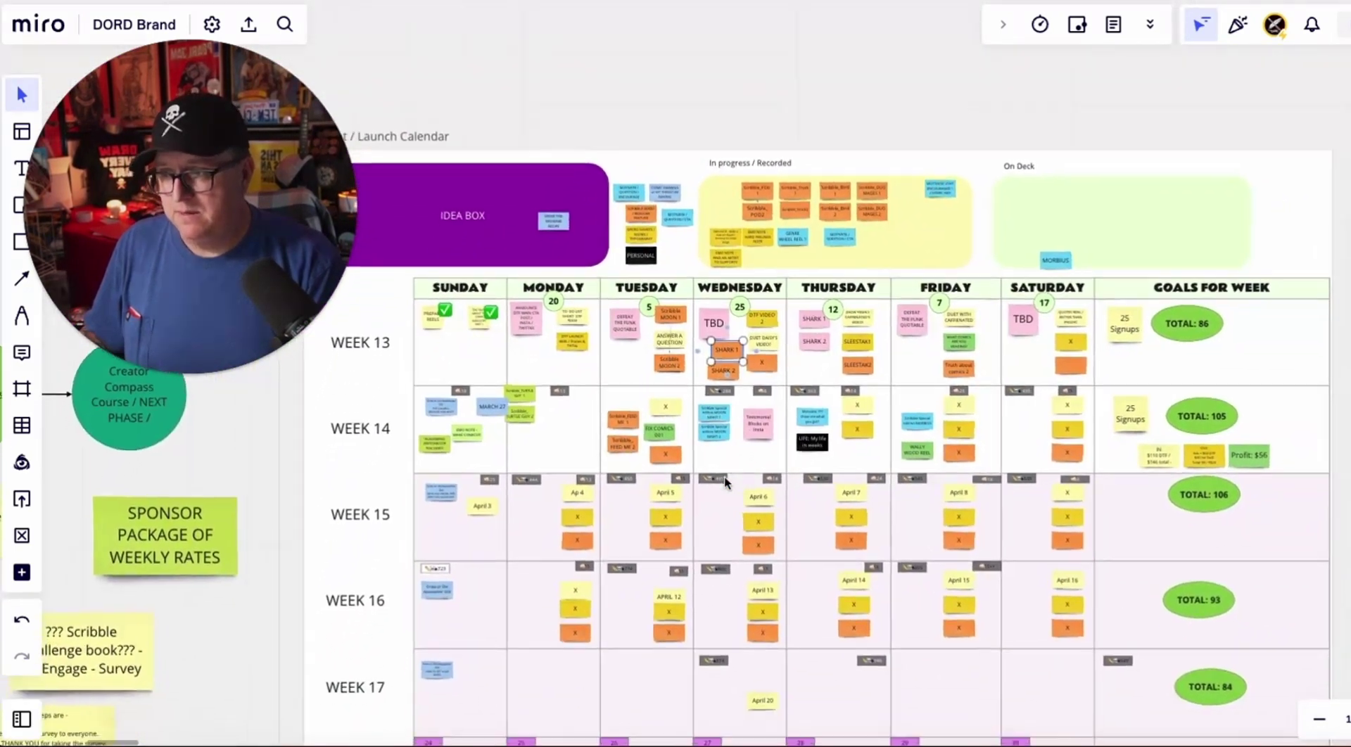
{"action": "scroll", "coordinate": [725, 483], "scroll_direction": "right", "scroll_amount": 5}
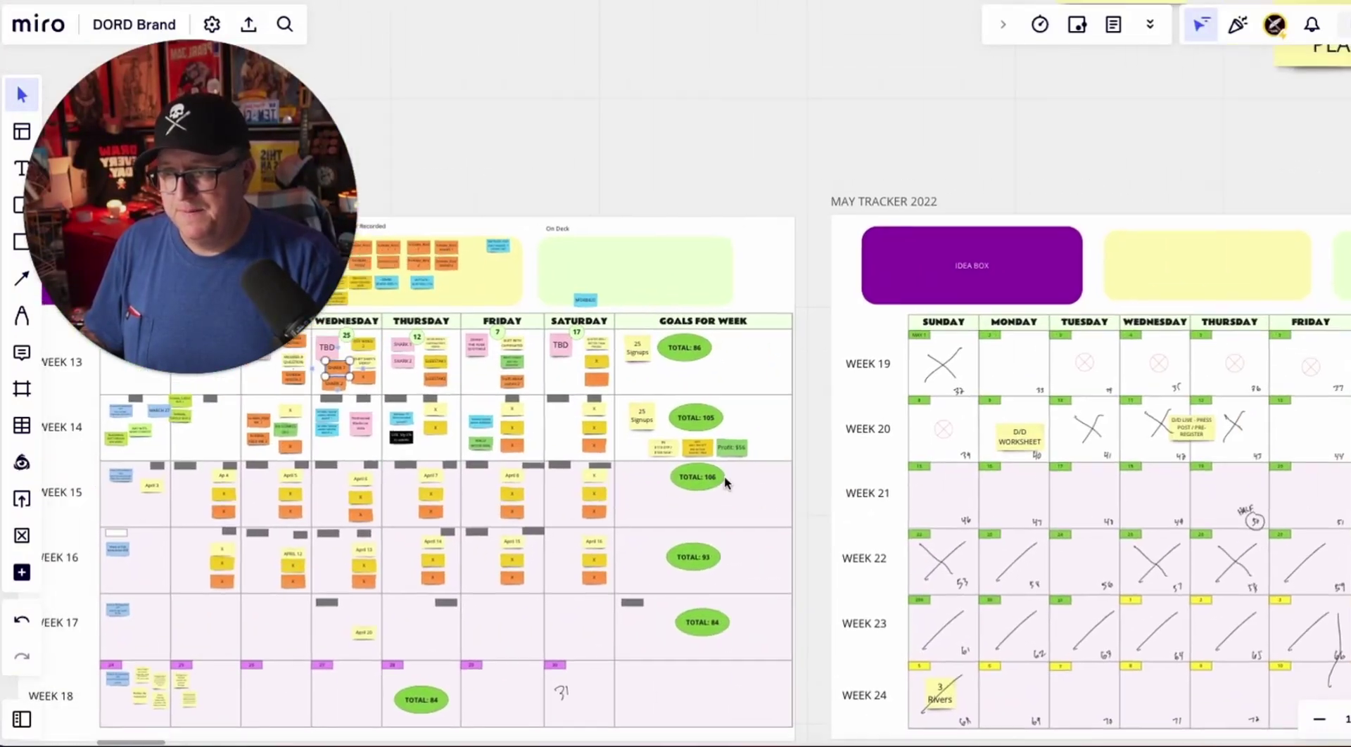
{"action": "scroll", "coordinate": [772, 377], "scroll_direction": "up", "scroll_amount": 10}
{"action": "scroll", "coordinate": [772, 377], "scroll_direction": "up", "scroll_amount": 3}
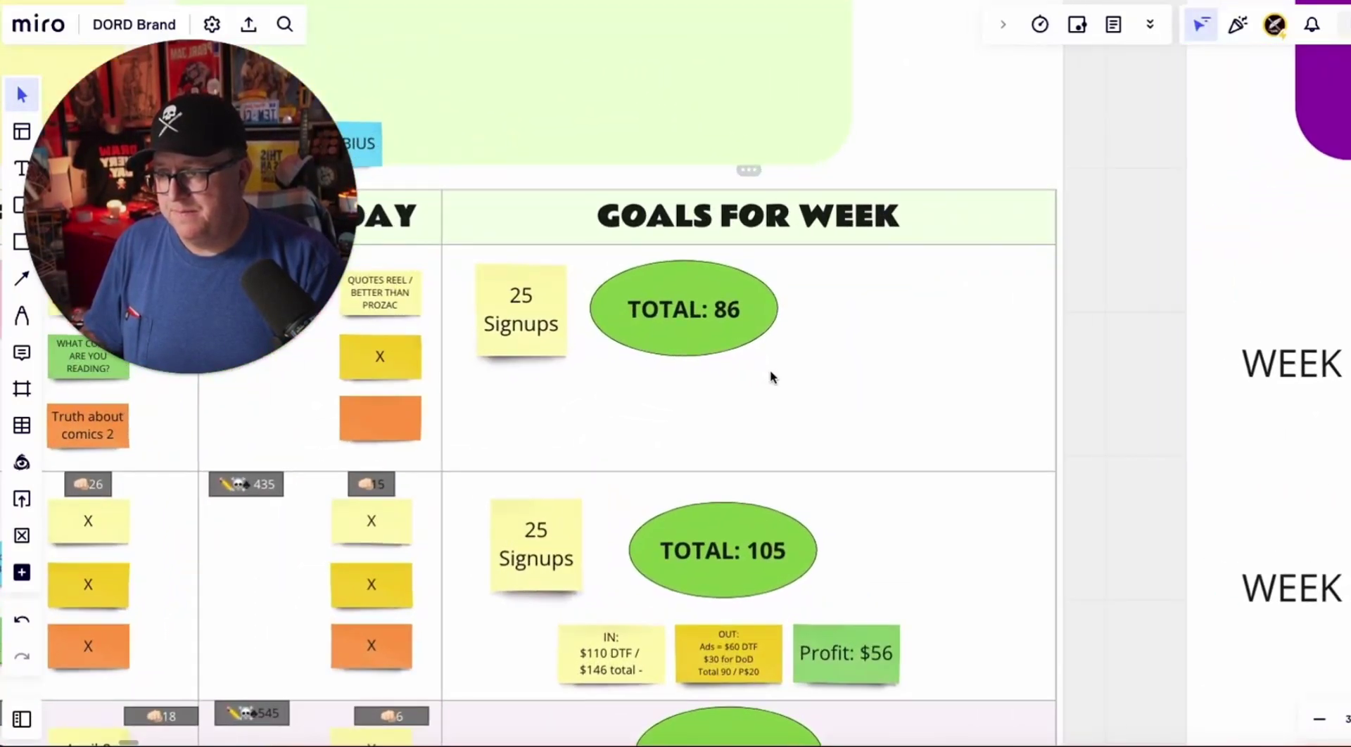
{"action": "scroll", "coordinate": [767, 377], "scroll_direction": "left", "scroll_amount": 2}
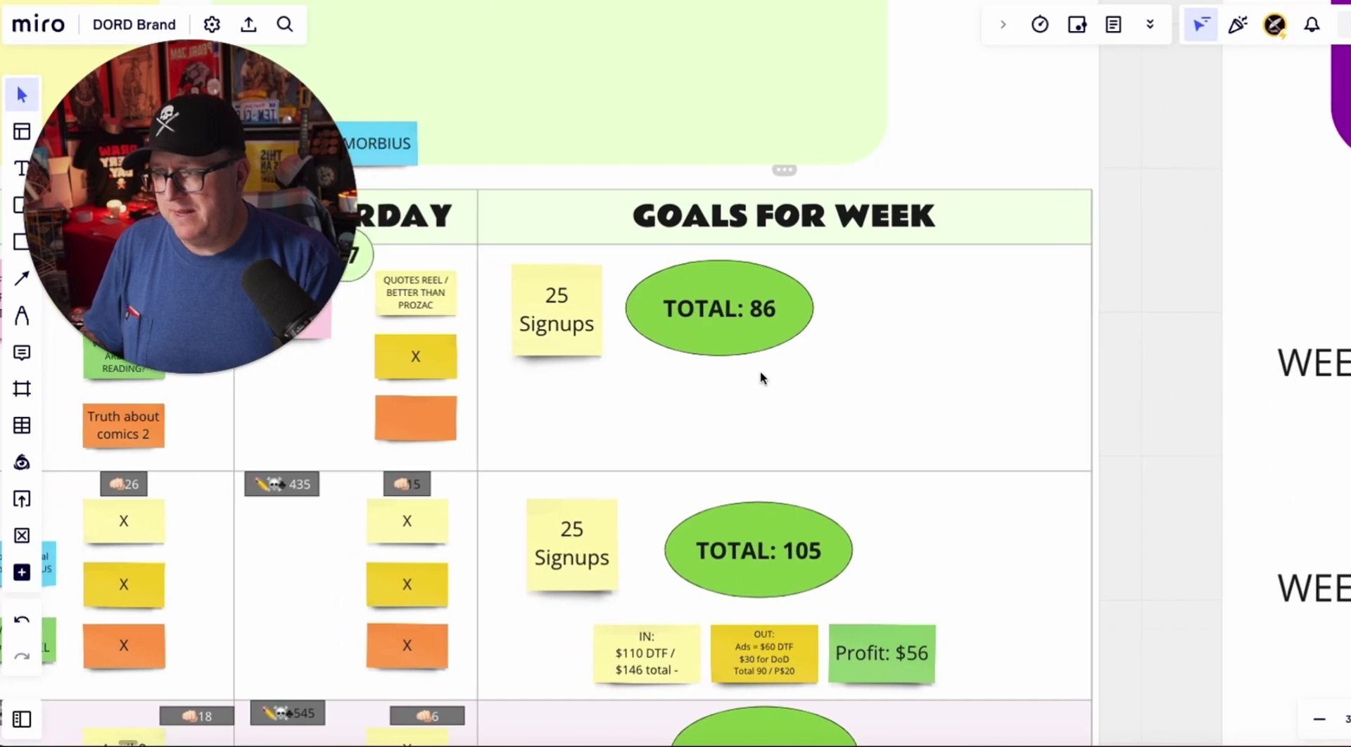
{"action": "scroll", "coordinate": [641, 343], "scroll_direction": "down", "scroll_amount": 2}
{"action": "scroll", "coordinate": [659, 366], "scroll_direction": "up", "scroll_amount": 5}
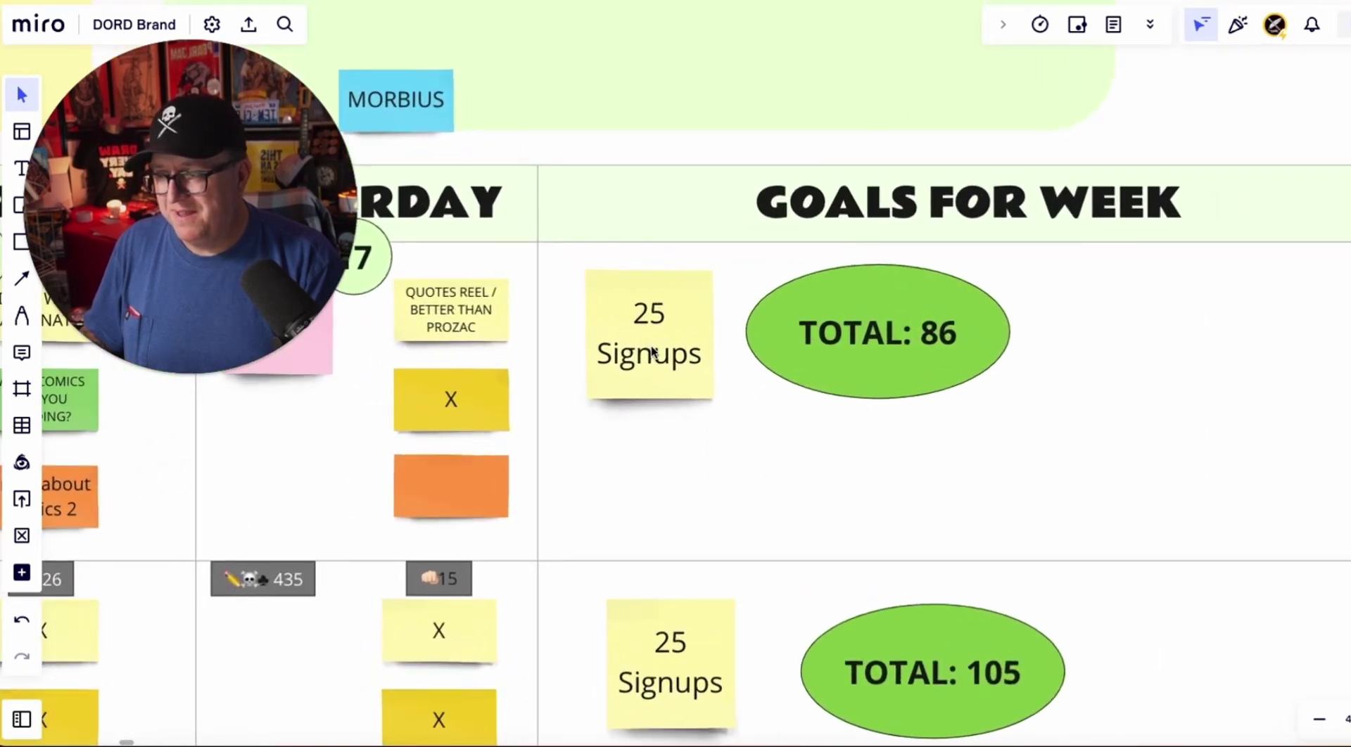
{"action": "scroll", "coordinate": [652, 352], "scroll_direction": "up", "scroll_amount": 2}
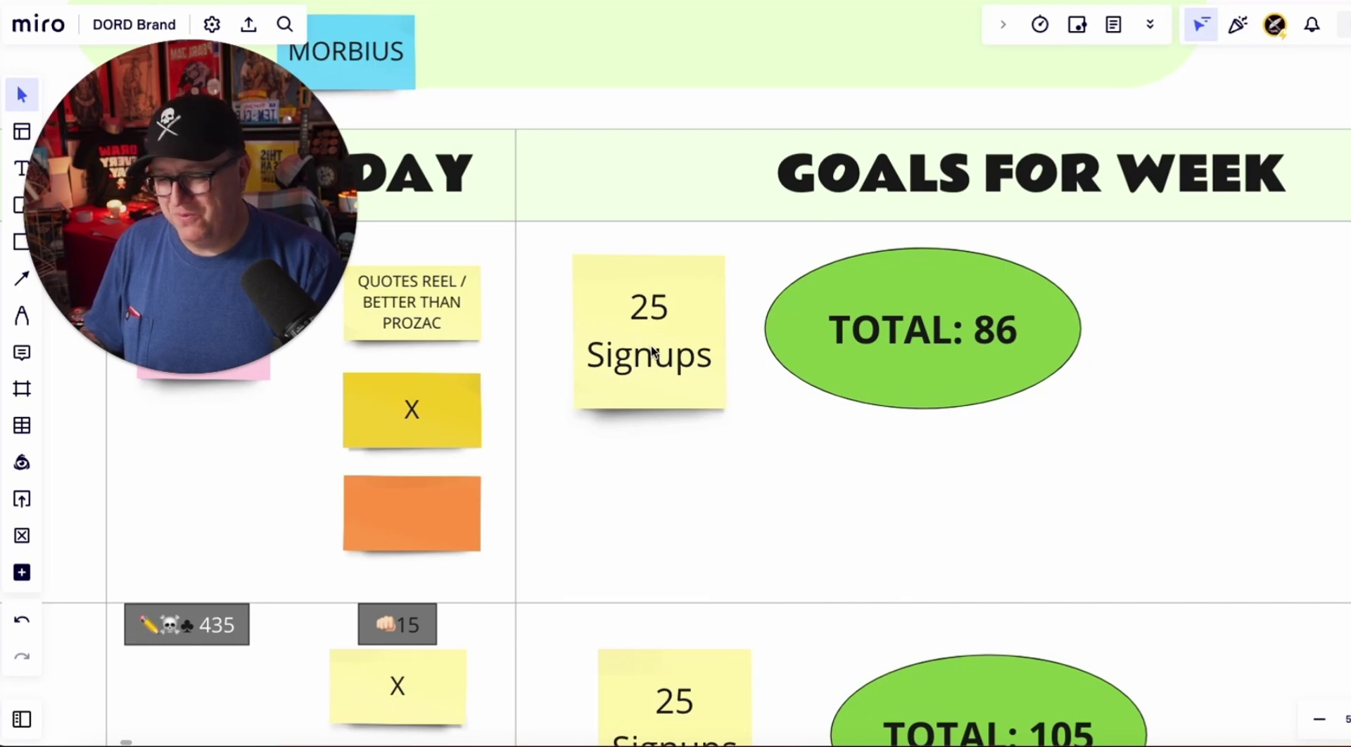
Step: Look across the 2022 trackers and planning frames, and examine the convention booth photo below MAY TRACKER 2022
{"action": "scroll", "coordinate": [652, 352], "scroll_direction": "down", "scroll_amount": 10}
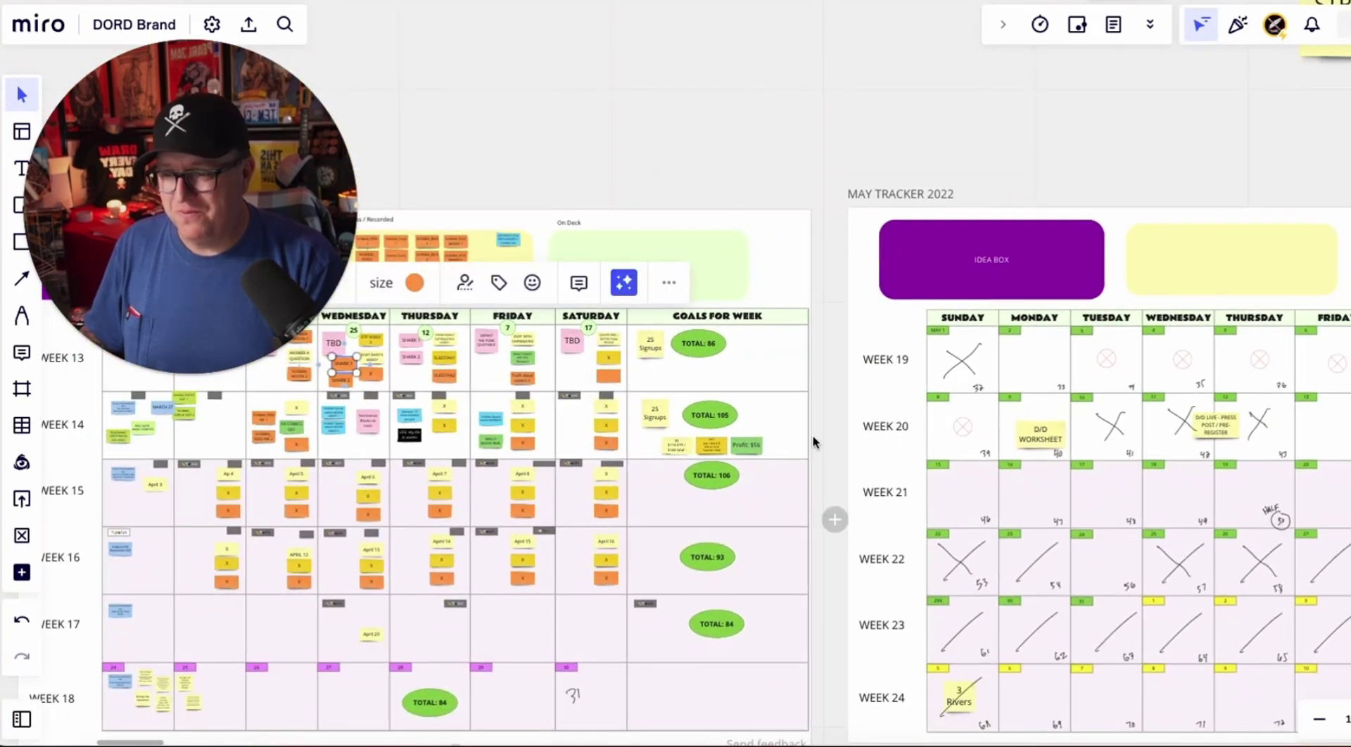
{"action": "scroll", "coordinate": [813, 442], "scroll_direction": "down", "scroll_amount": 10}
{"action": "scroll", "coordinate": [813, 442], "scroll_direction": "right", "scroll_amount": 5}
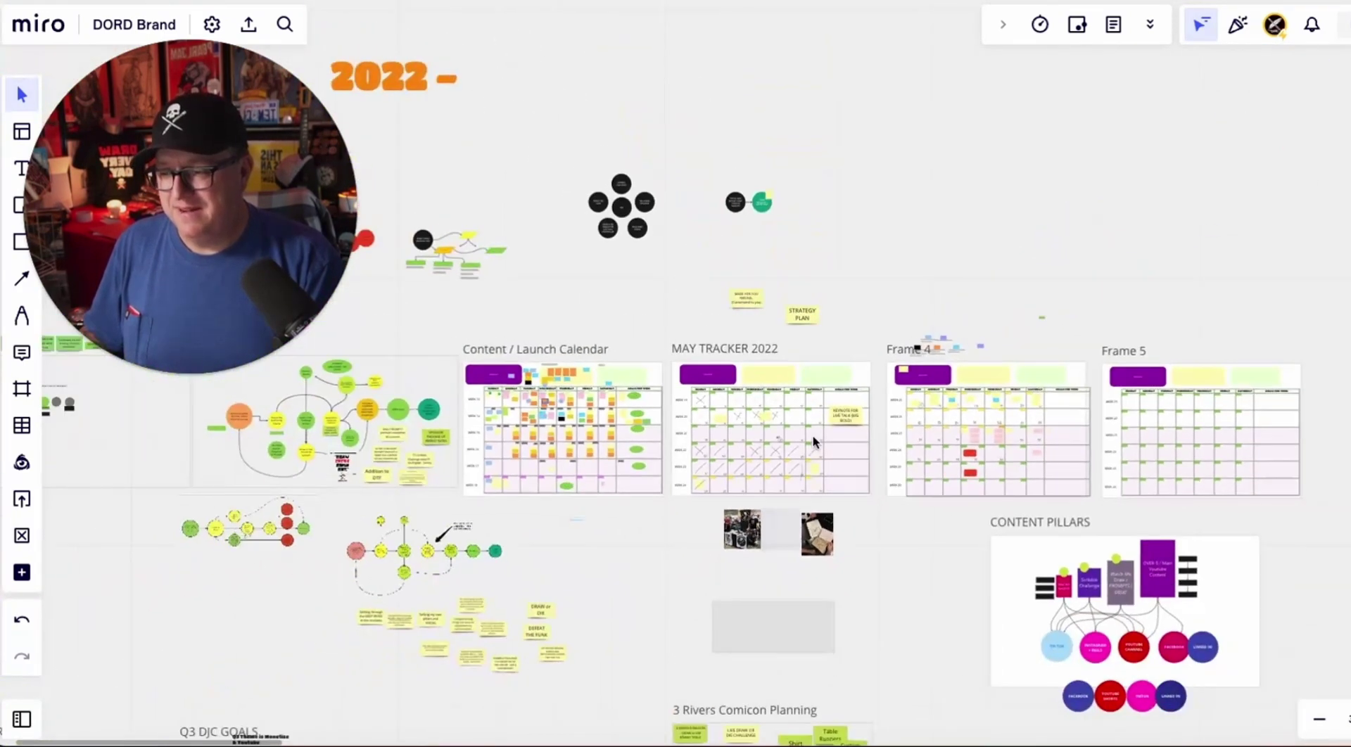
{"action": "scroll", "coordinate": [813, 442], "scroll_direction": "down", "scroll_amount": 5}
{"action": "scroll", "coordinate": [813, 442], "scroll_direction": "right", "scroll_amount": 4}
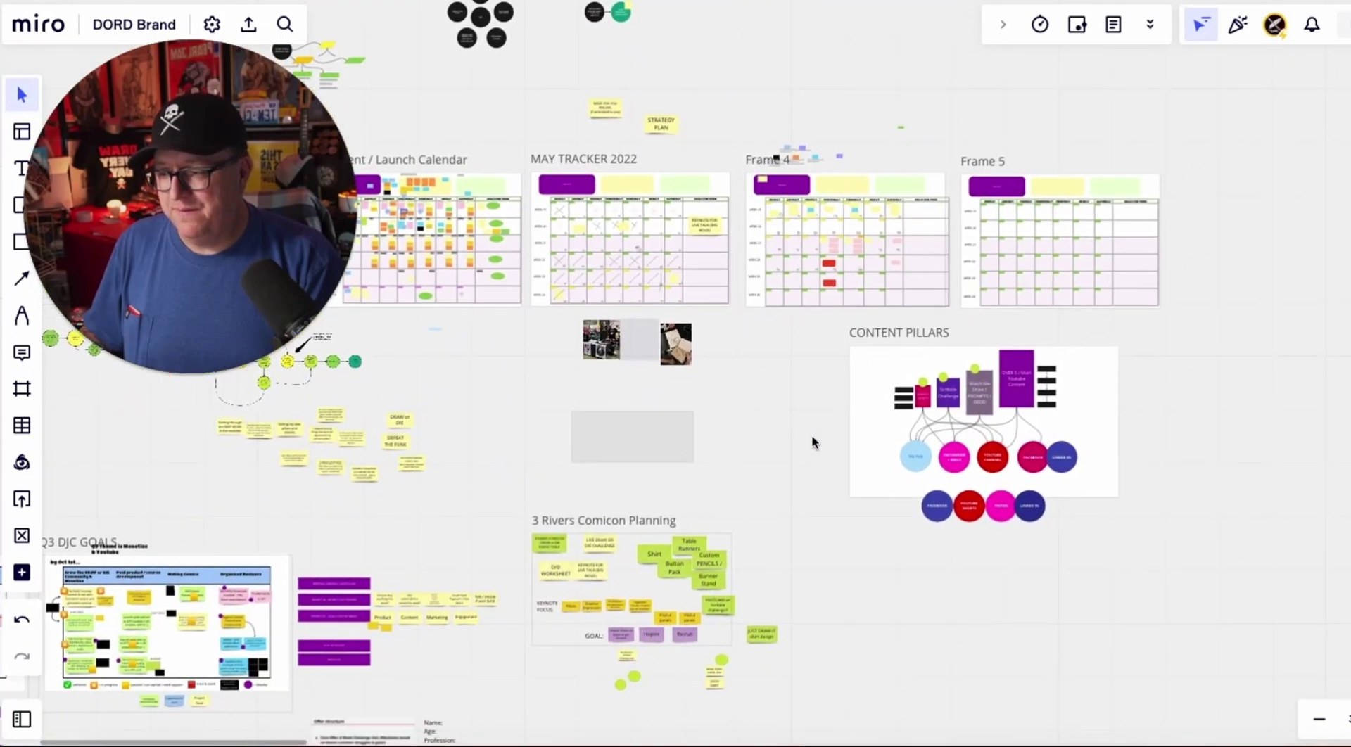
{"action": "scroll", "coordinate": [608, 363], "scroll_direction": "up", "scroll_amount": 15}
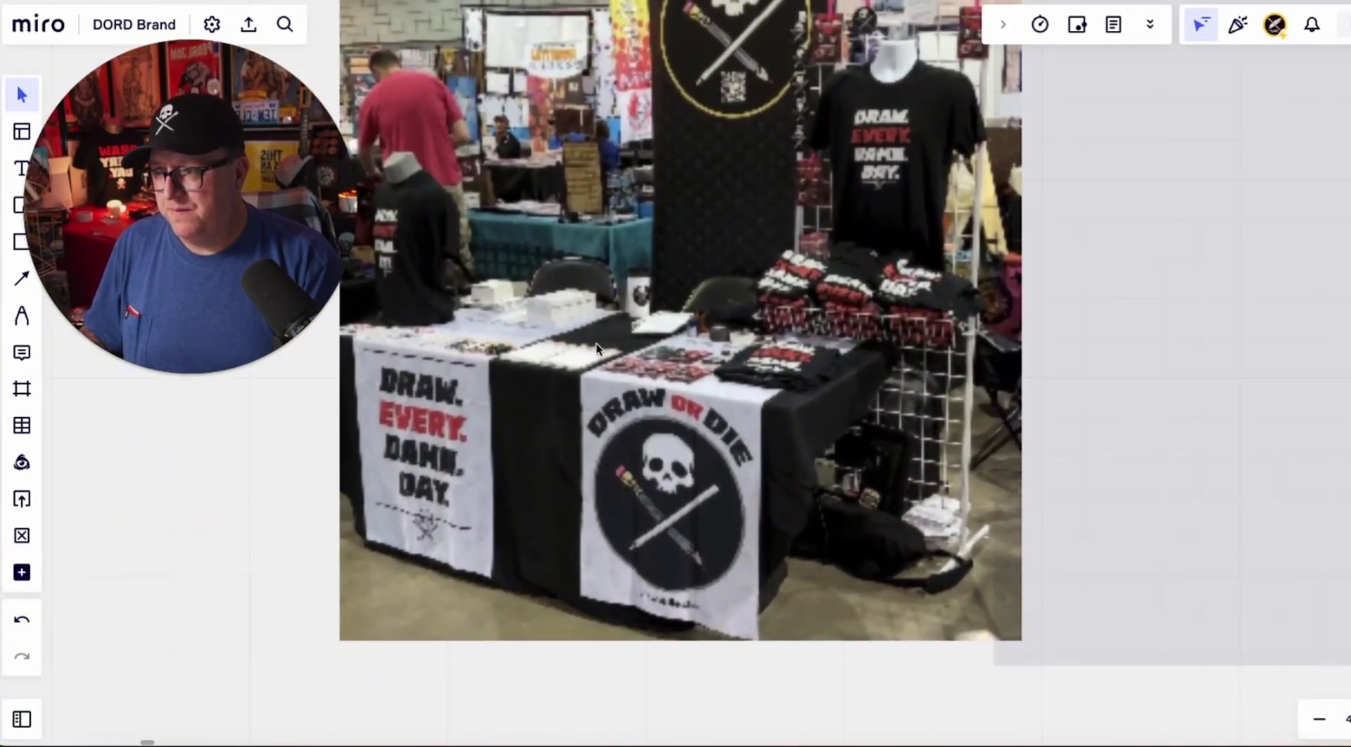
{"action": "scroll", "coordinate": [597, 344], "scroll_direction": "up", "scroll_amount": 2}
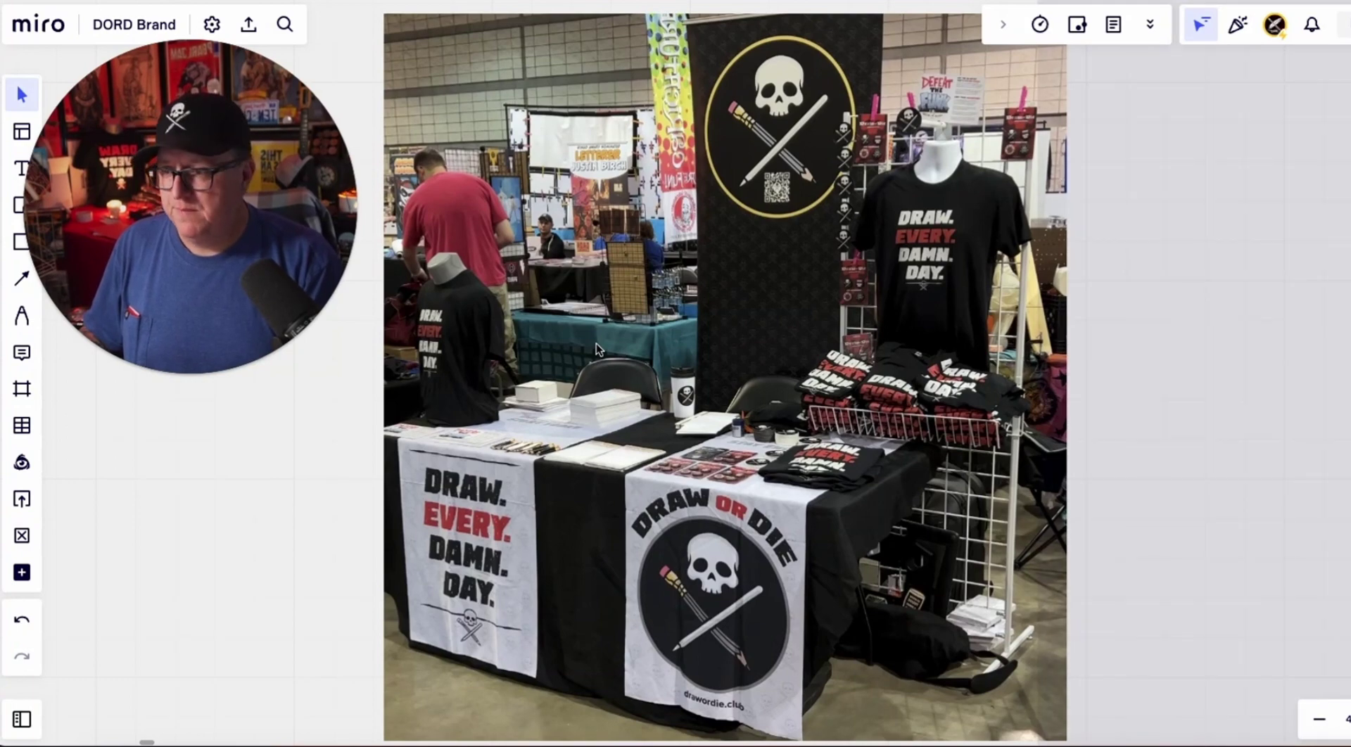
Step: Examine the photo of the open sketchbooks beside the convention booth photo below MAY TRACKER 2022
{"action": "scroll", "coordinate": [597, 344], "scroll_direction": "down", "scroll_amount": 10}
{"action": "scroll", "coordinate": [596, 344], "scroll_direction": "down", "scroll_amount": 2}
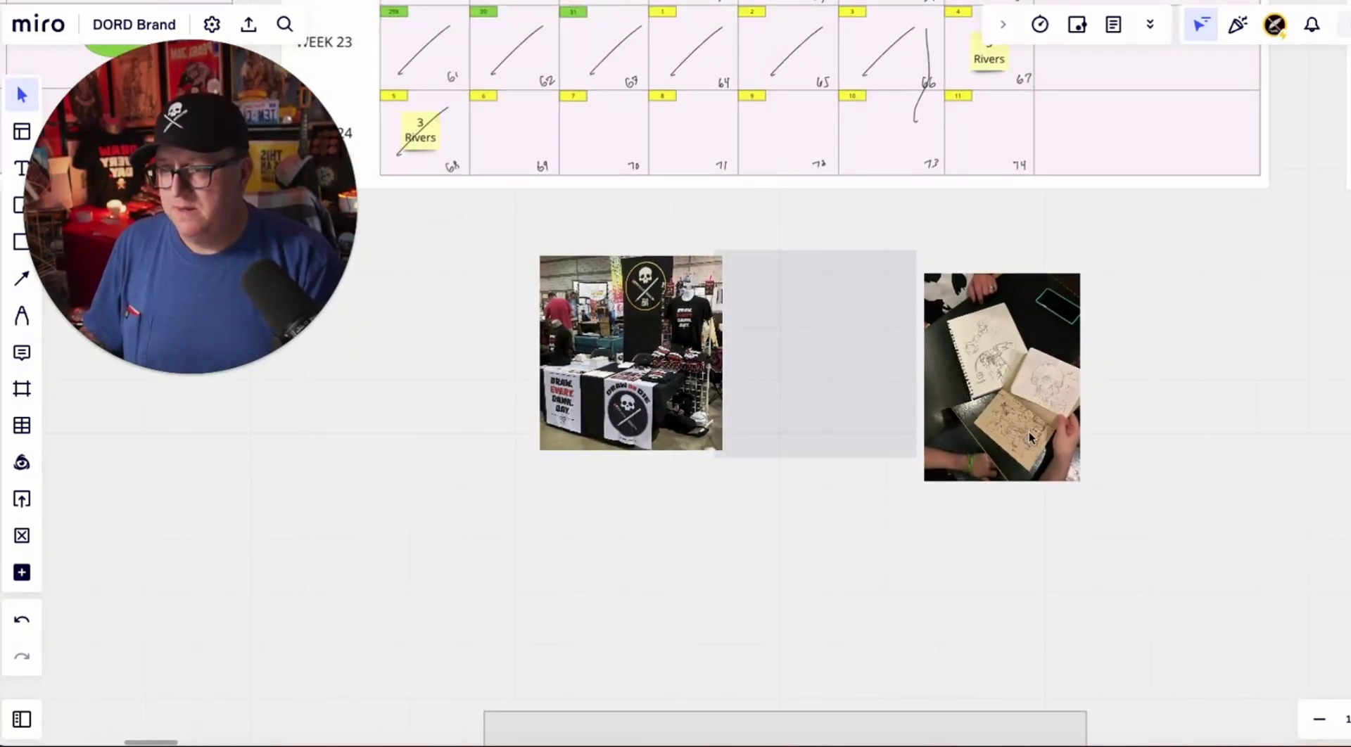
{"action": "scroll", "coordinate": [1029, 432], "scroll_direction": "up", "scroll_amount": 10}
{"action": "scroll", "coordinate": [1029, 431], "scroll_direction": "up", "scroll_amount": 2}
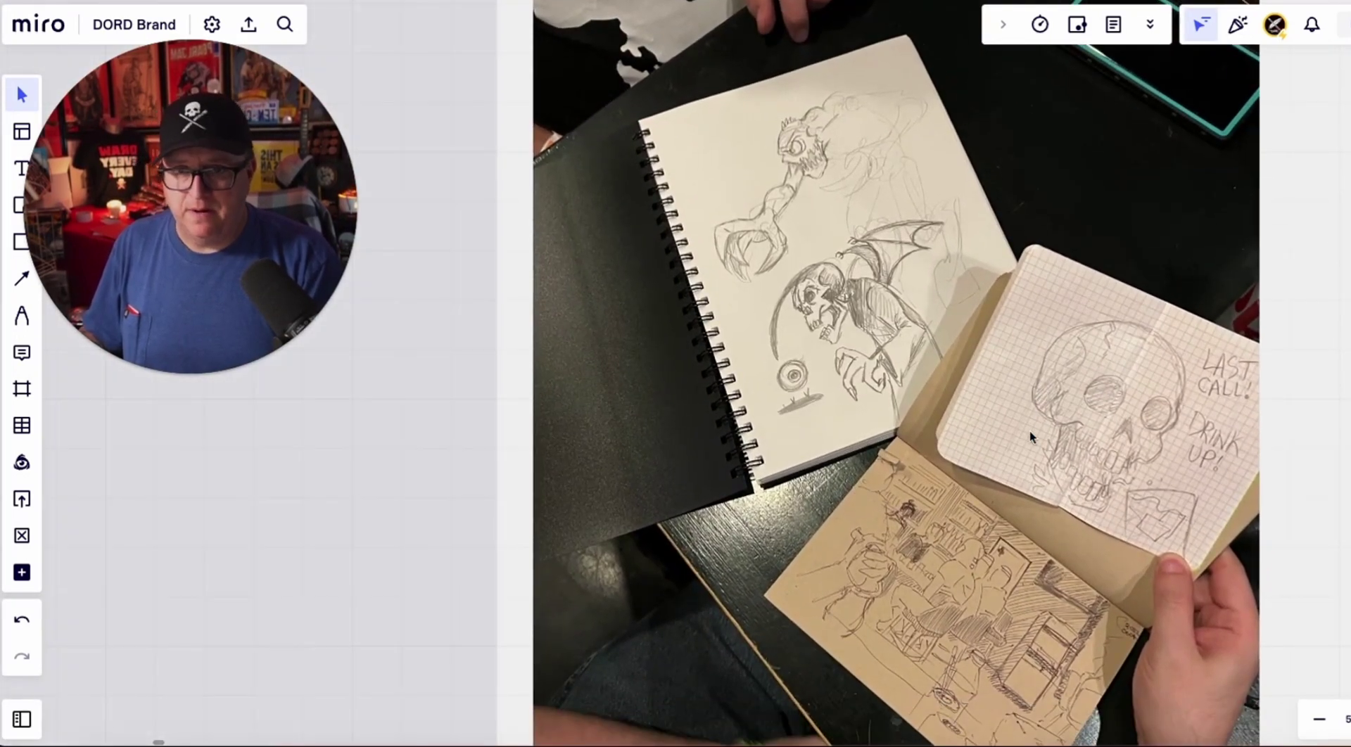
Step: Find the Q3 DJC GOALS frame near the BY JULY 1st OKR SET and examine its goal columns
{"action": "scroll", "coordinate": [1029, 430], "scroll_direction": "down", "scroll_amount": 10}
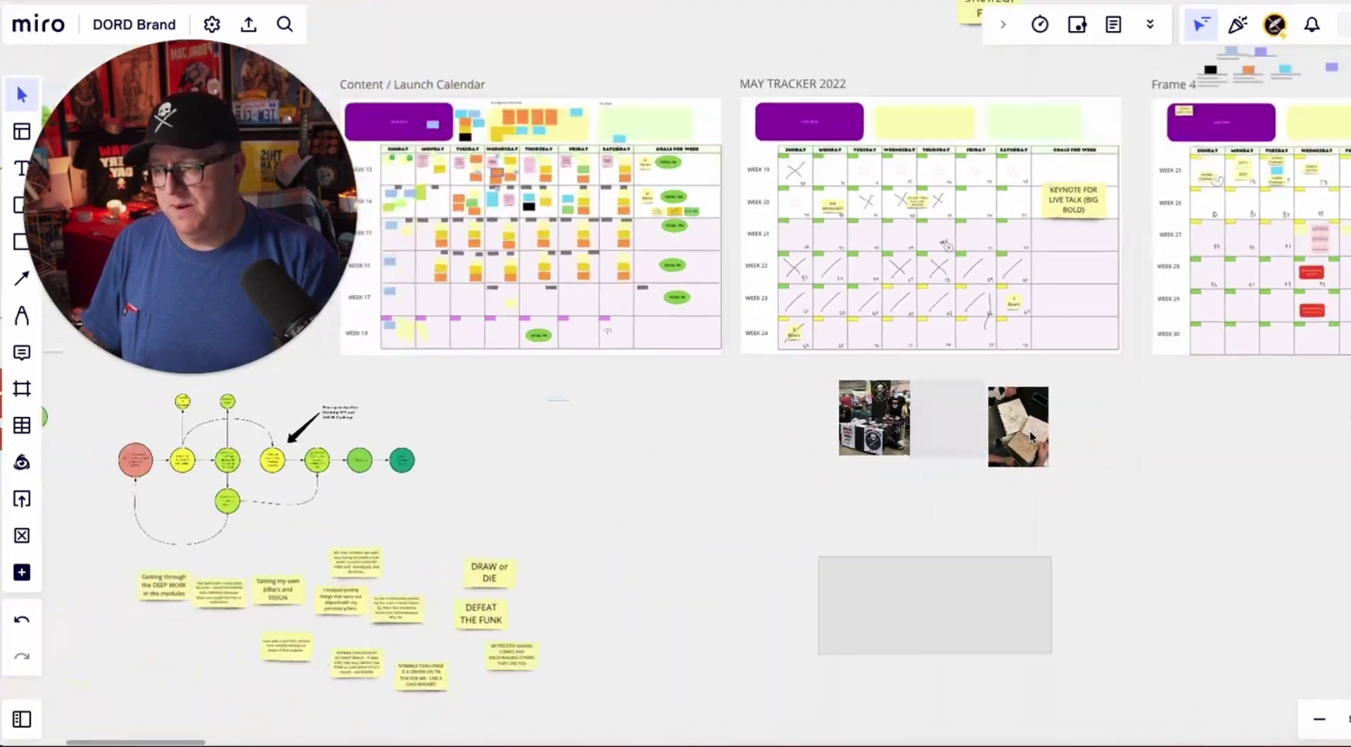
{"action": "scroll", "coordinate": [1031, 437], "scroll_direction": "down", "scroll_amount": 10}
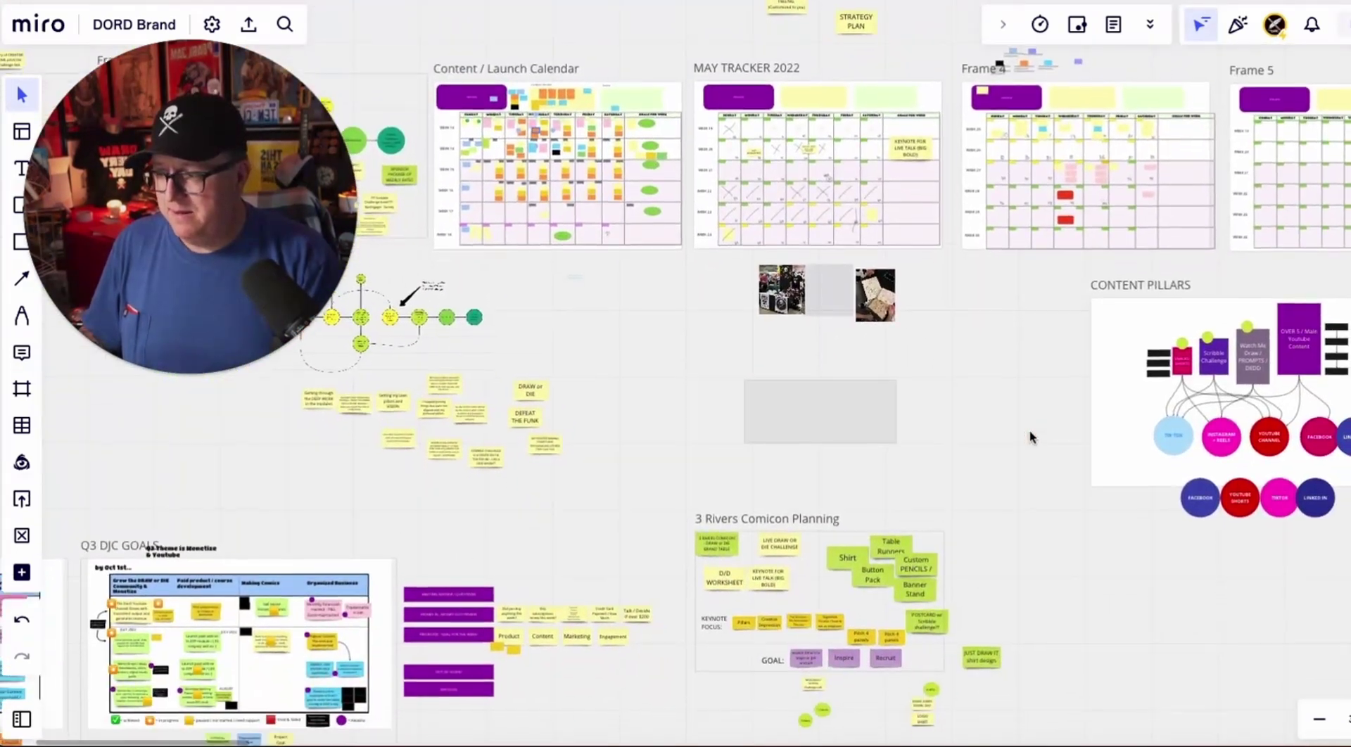
{"action": "scroll", "coordinate": [1030, 437], "scroll_direction": "down", "scroll_amount": 3}
{"action": "scroll", "coordinate": [1029, 437], "scroll_direction": "left", "scroll_amount": 10}
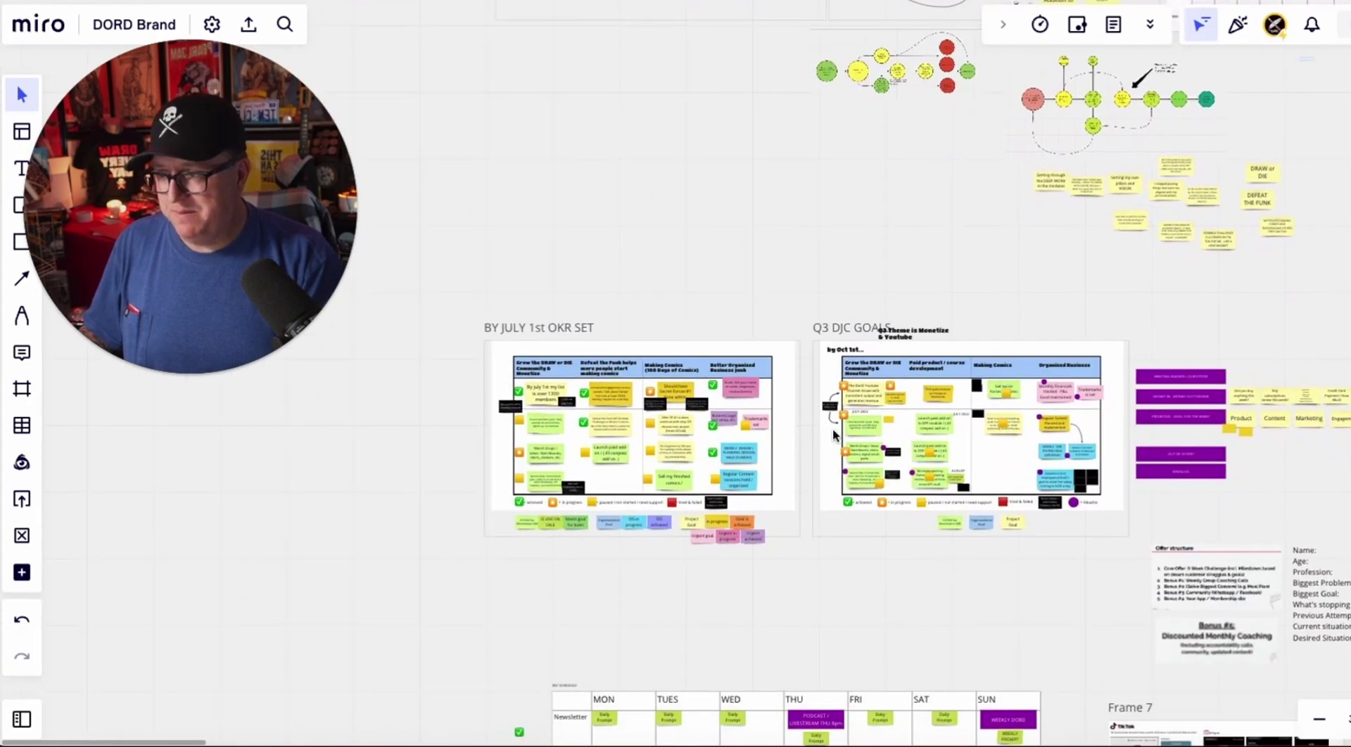
{"action": "scroll", "coordinate": [889, 320], "scroll_direction": "up", "scroll_amount": 8}
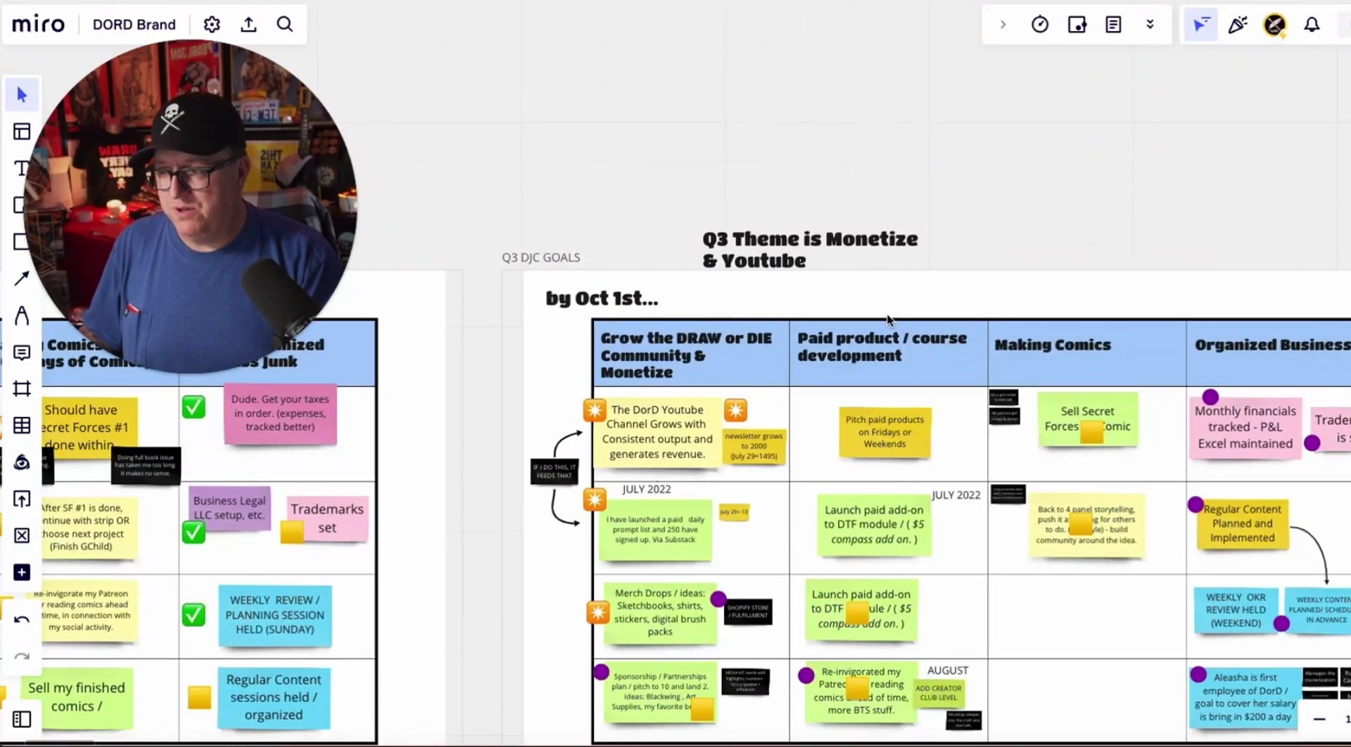
{"action": "scroll", "coordinate": [888, 320], "scroll_direction": "down", "scroll_amount": 8}
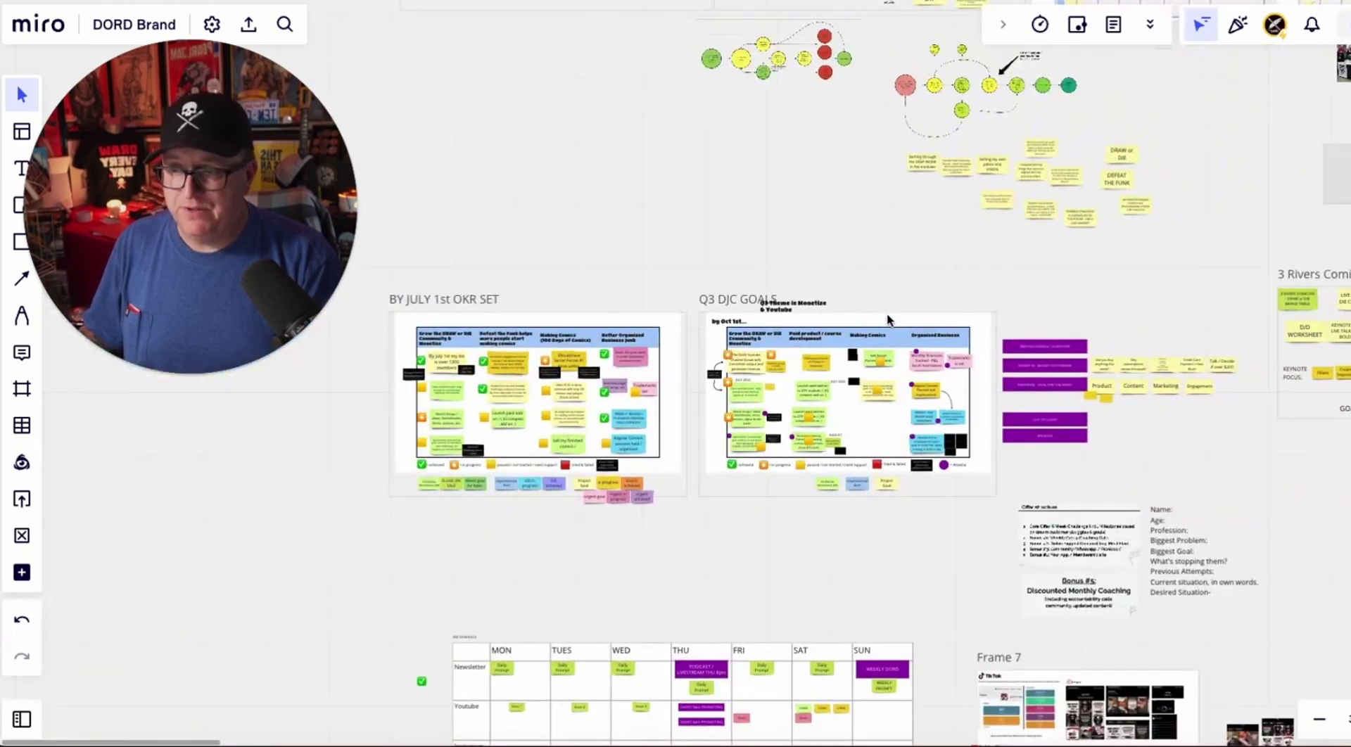
Step: Look past the CONTENT PILLARS frame across the board and return to the DORD SCHEDULE JULY 2023 calendar
{"action": "scroll", "coordinate": [837, 373], "scroll_direction": "right", "scroll_amount": 15}
{"action": "scroll", "coordinate": [838, 373], "scroll_direction": "up", "scroll_amount": 3}
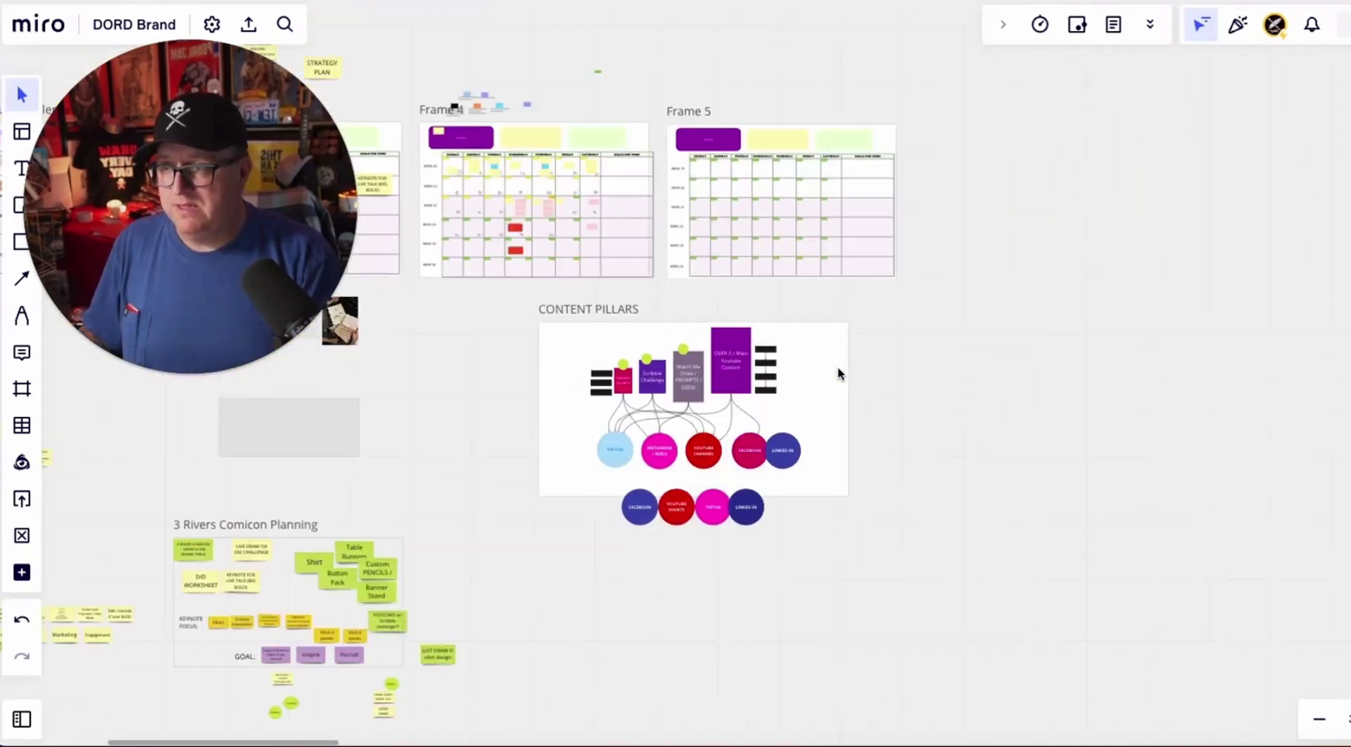
{"action": "scroll", "coordinate": [838, 373], "scroll_direction": "down", "scroll_amount": 10}
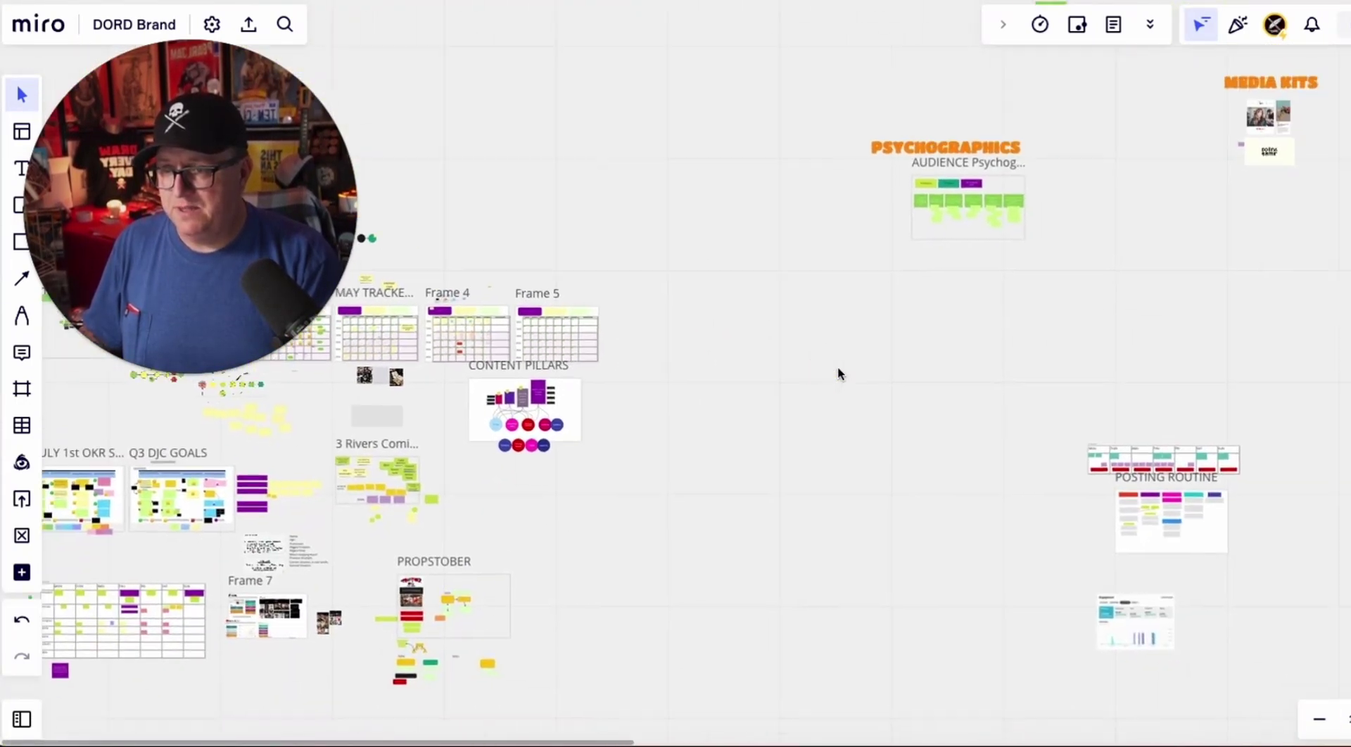
{"action": "scroll", "coordinate": [837, 373], "scroll_direction": "right", "scroll_amount": 20}
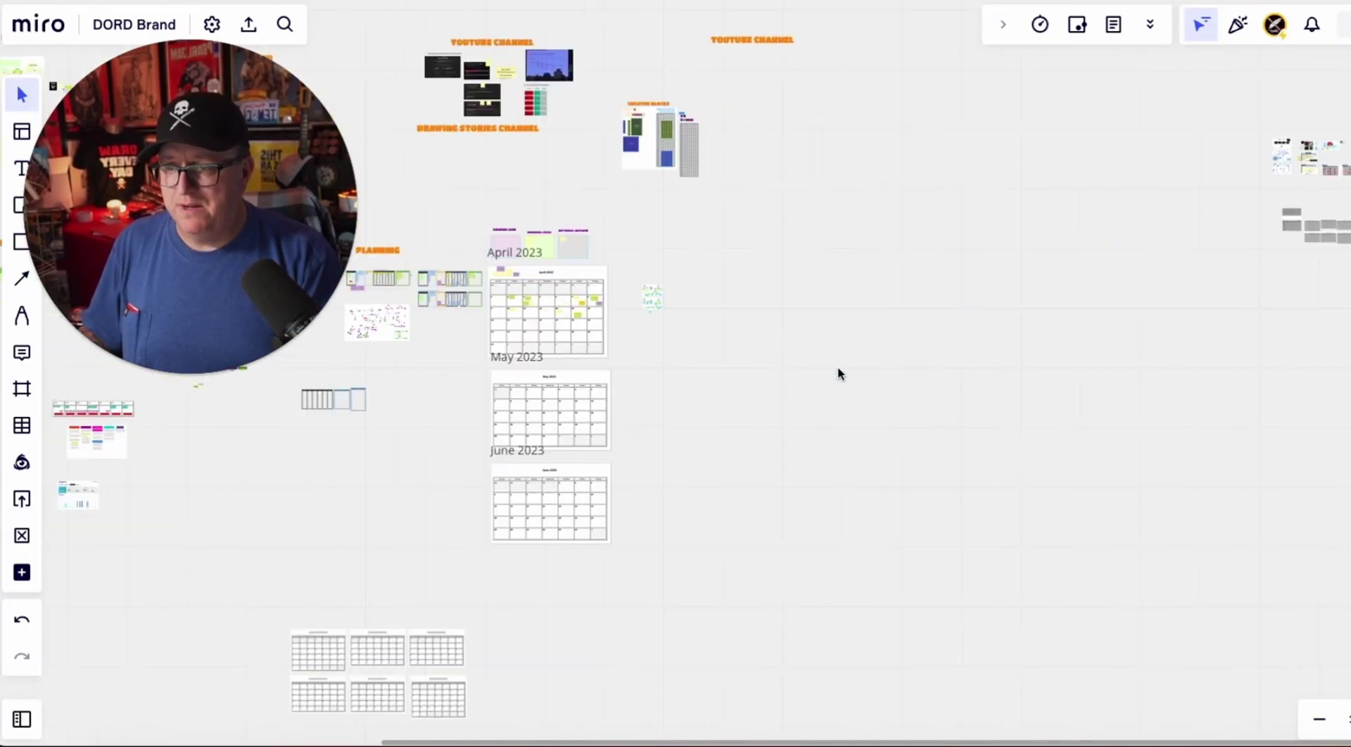
{"action": "scroll", "coordinate": [838, 374], "scroll_direction": "right", "scroll_amount": 12}
{"action": "scroll", "coordinate": [838, 374], "scroll_direction": "up", "scroll_amount": 5}
{"action": "scroll", "coordinate": [875, 345], "scroll_direction": "up", "scroll_amount": 10}
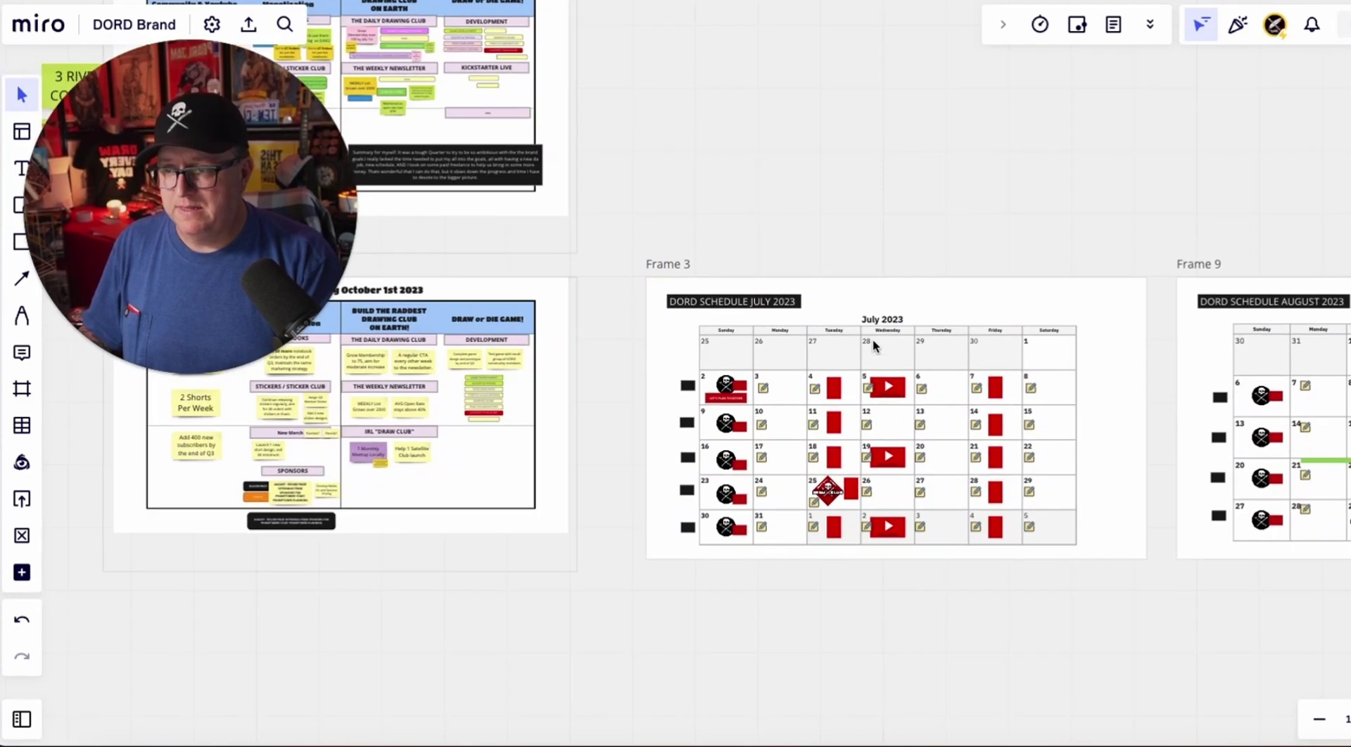
{"action": "scroll", "coordinate": [875, 347], "scroll_direction": "up", "scroll_amount": 5}
{"action": "scroll", "coordinate": [874, 347], "scroll_direction": "down", "scroll_amount": 4}
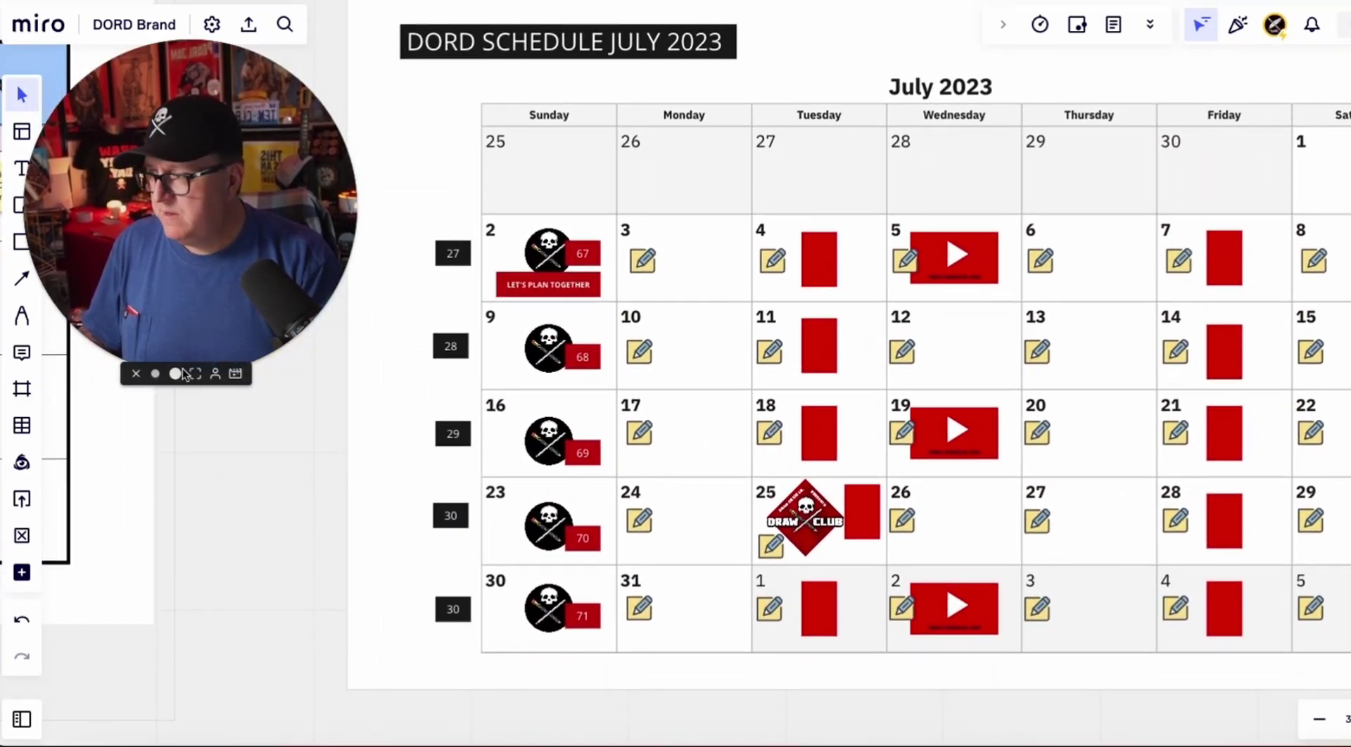
Step: Expand the webcam bubble to full screen
{"action": "left_click", "coordinate": [195, 374]}
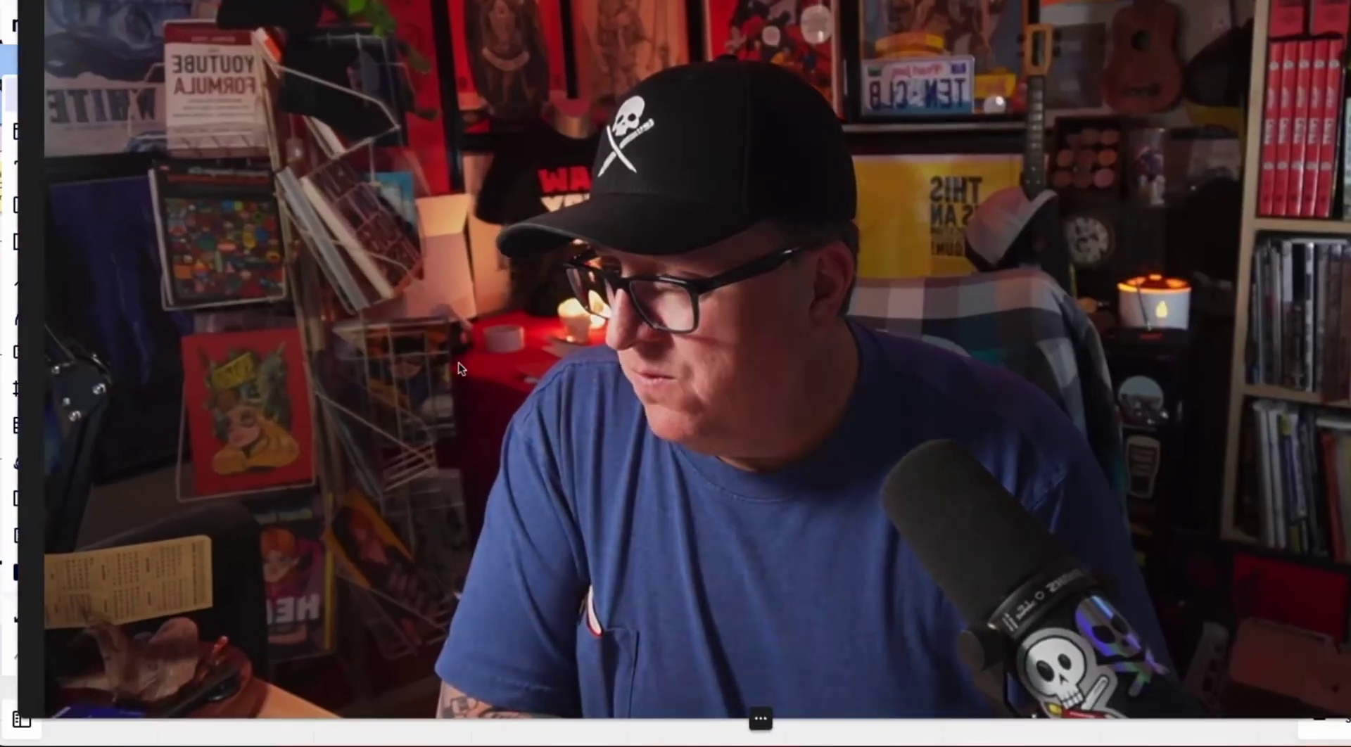